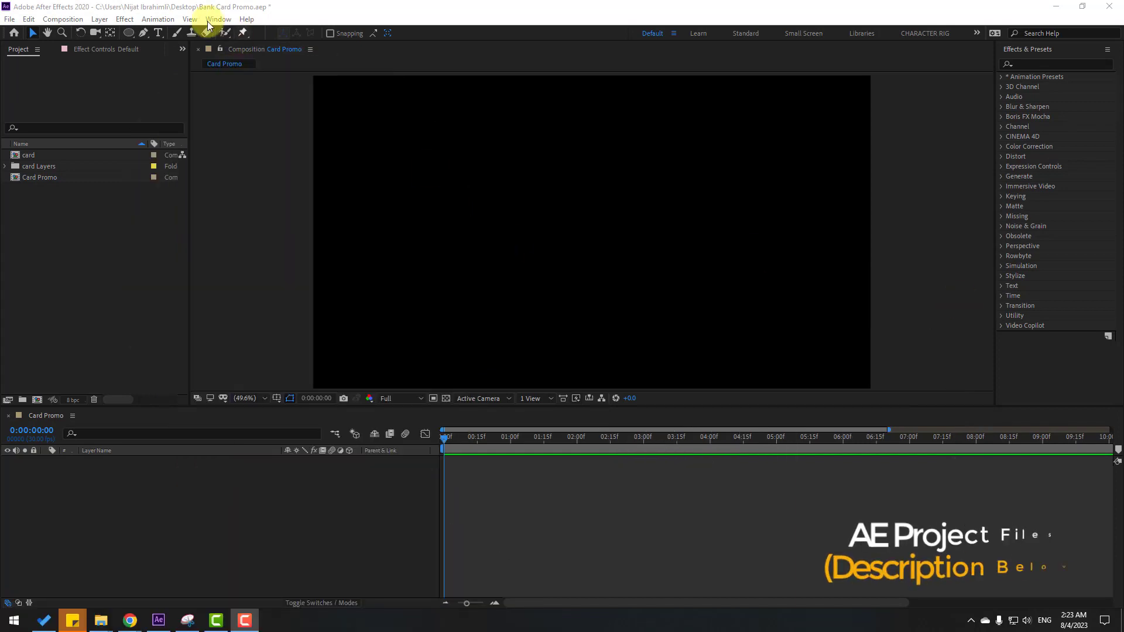
Draw a circle about 796 px in diameter near the composition's centre with the Ellipse tool
click(129, 33)
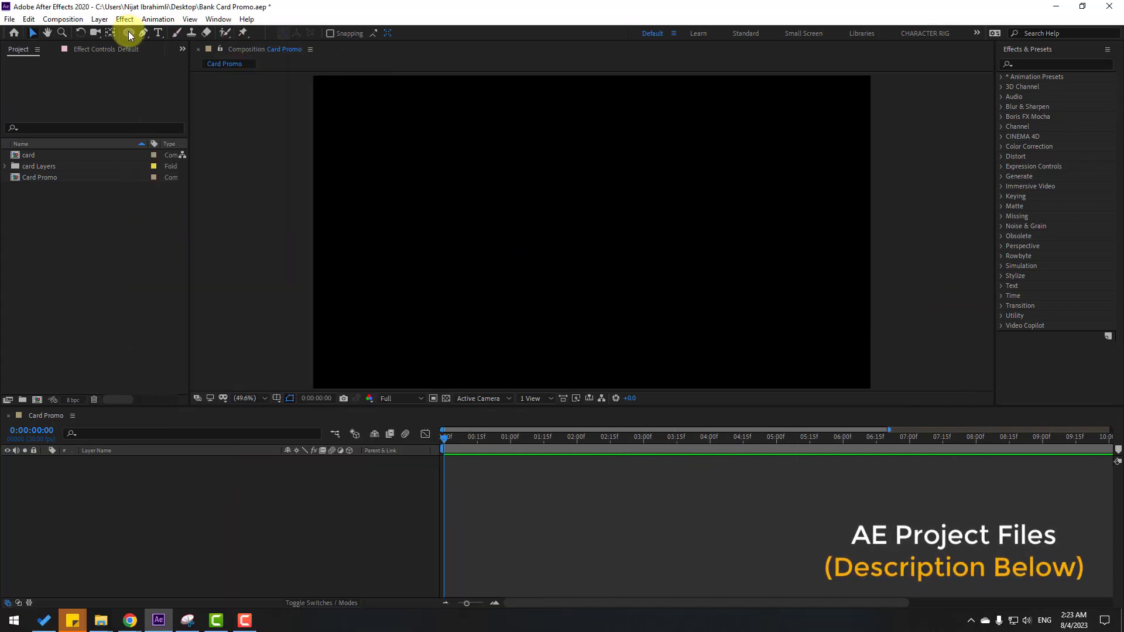
drag(128, 33, 184, 63)
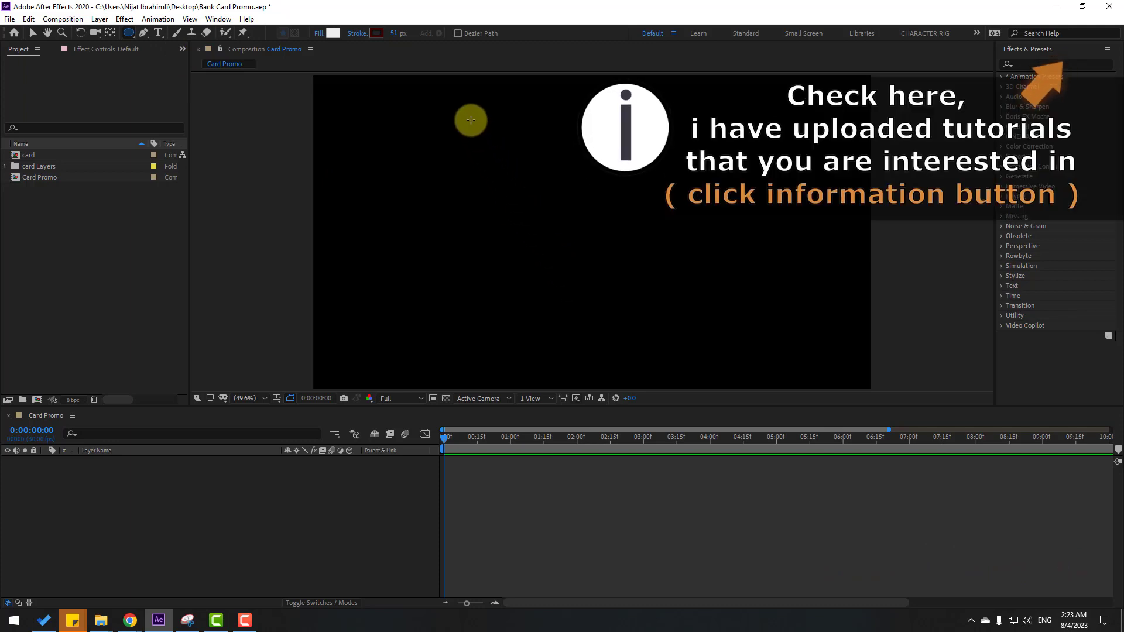
drag(472, 119, 703, 334)
click(33, 34)
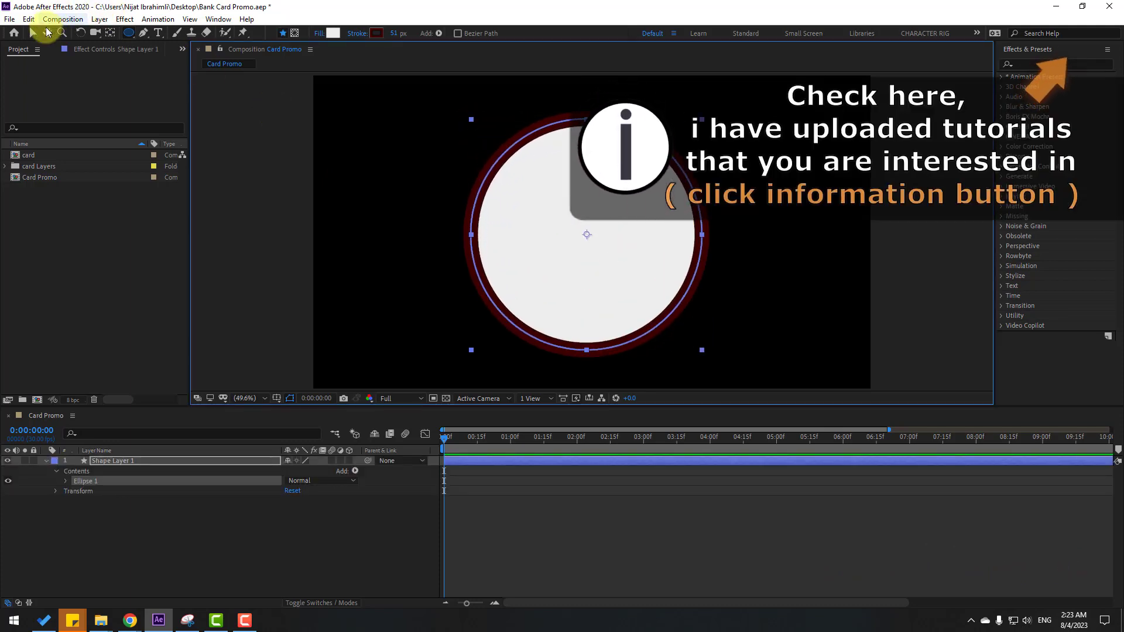
Show the Title/Action Safe guides in the composition view
click(276, 399)
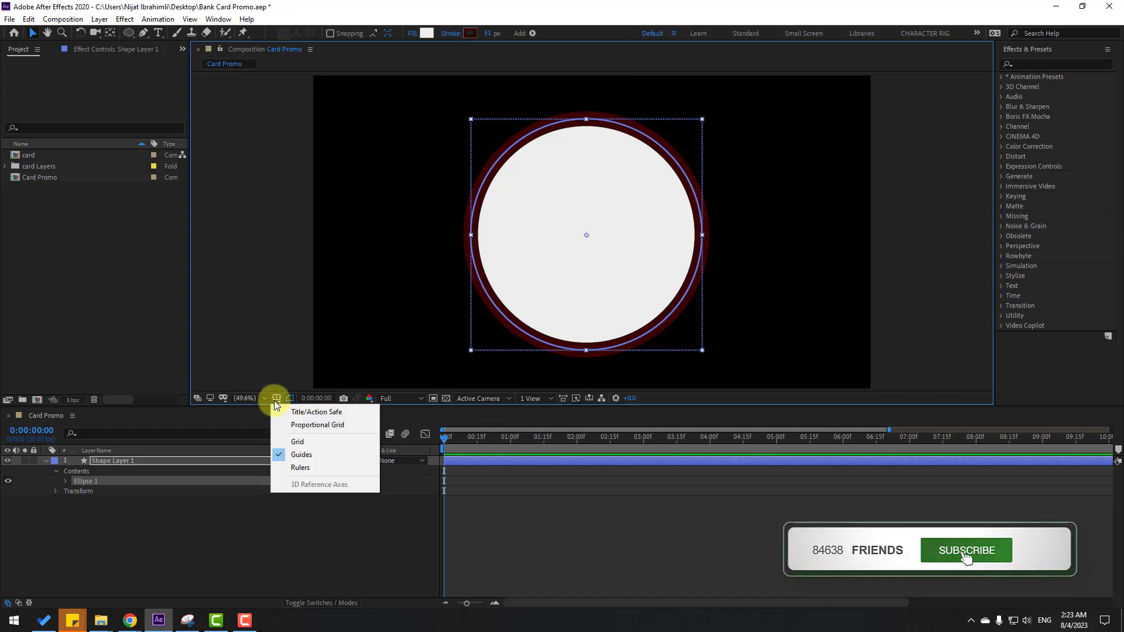
click(328, 413)
click(321, 539)
Rename the new shape layer as circle 01
click(111, 460)
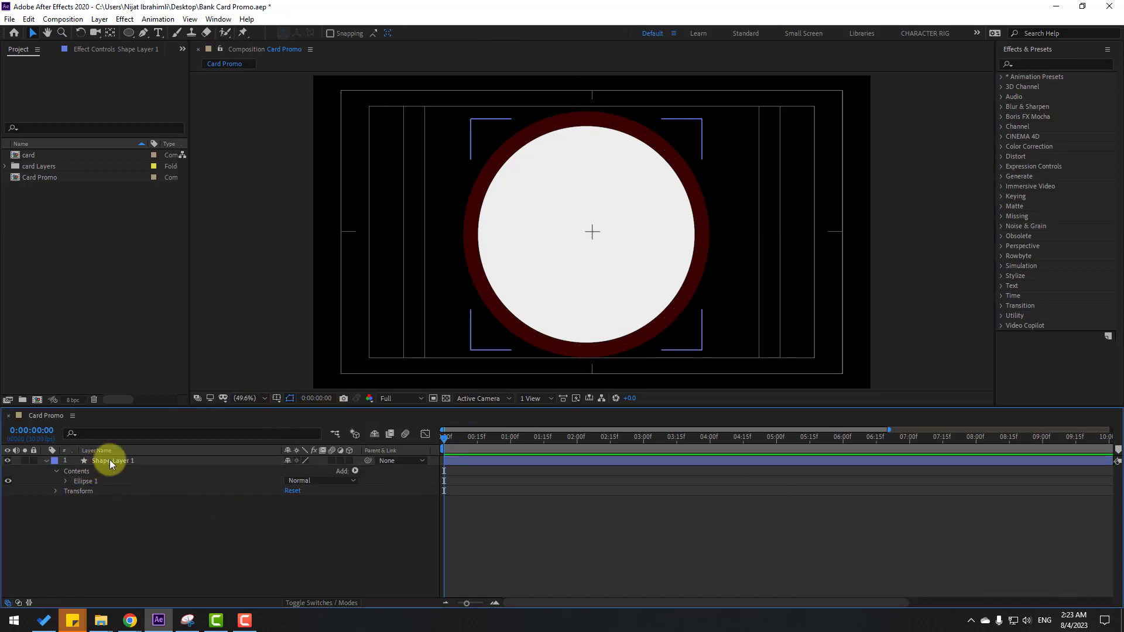
key(Return)
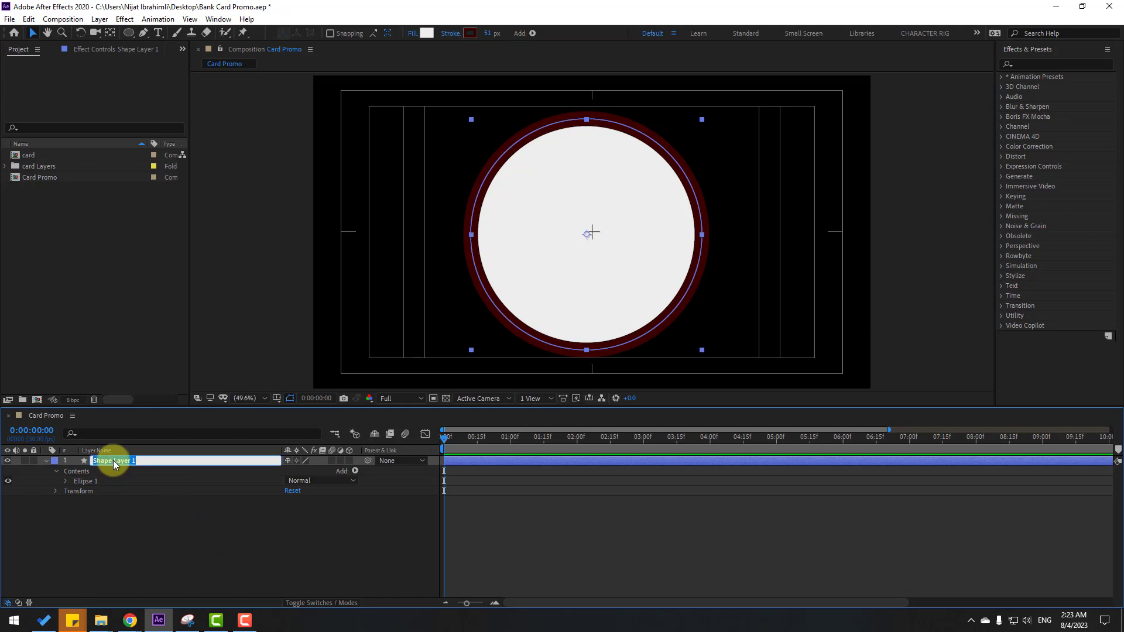
text(circle 01)
key(Return)
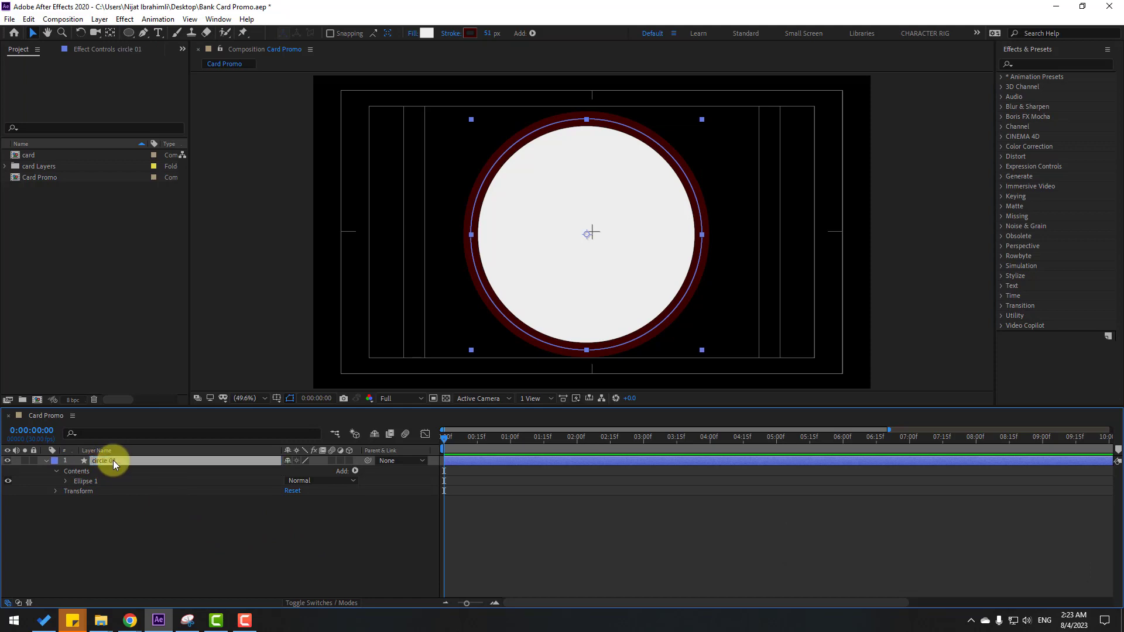
Centre the circle 01 layer horizontally and vertically in the composition using the Align options
click(217, 19)
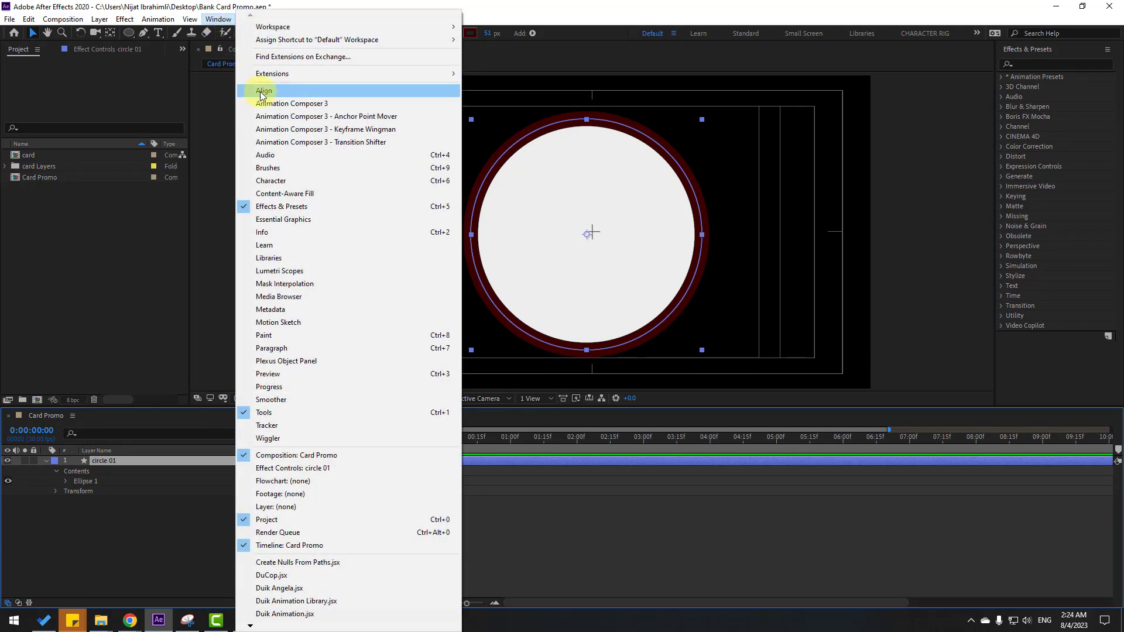
click(264, 91)
click(1027, 99)
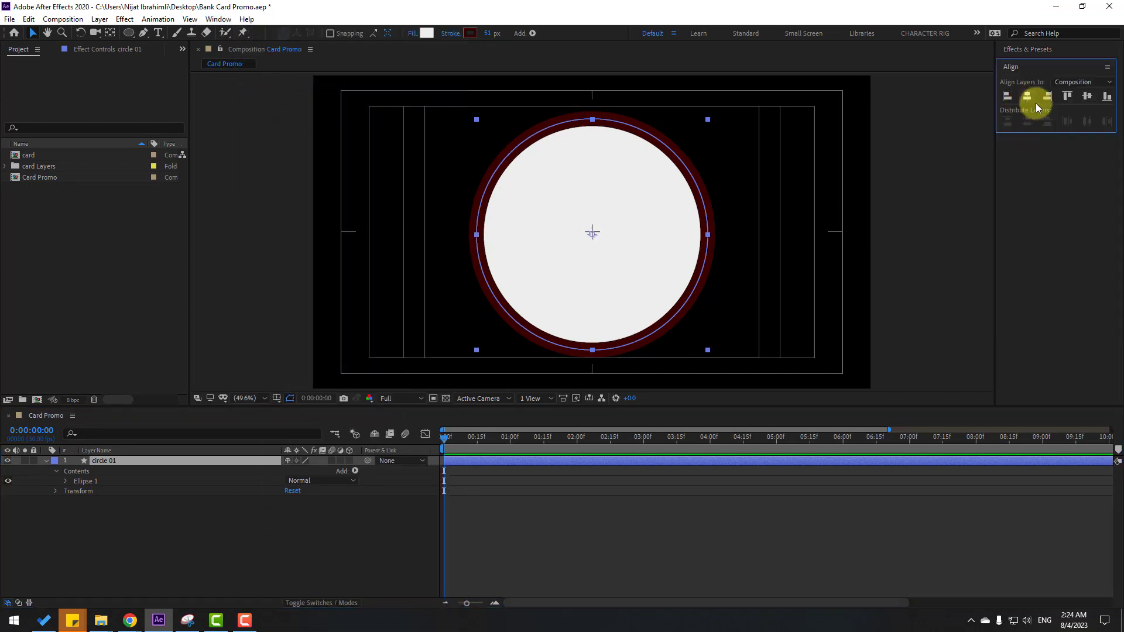
click(1087, 95)
click(199, 481)
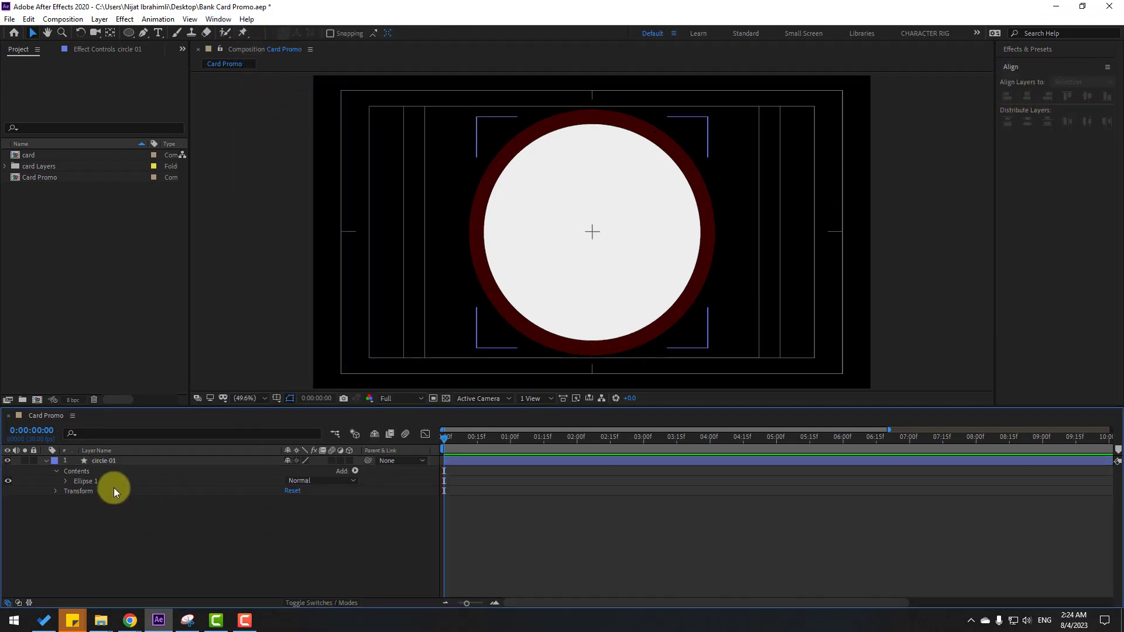
Set the circle 01 fill colour to light blue 82B8E9 and its stroke to None
click(115, 462)
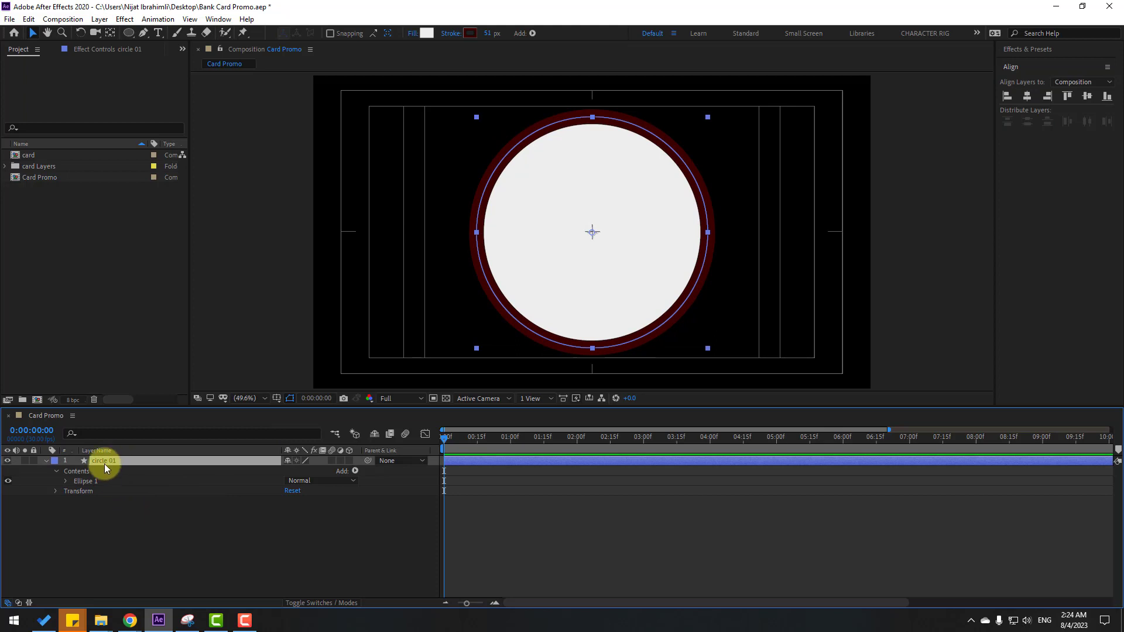
click(427, 33)
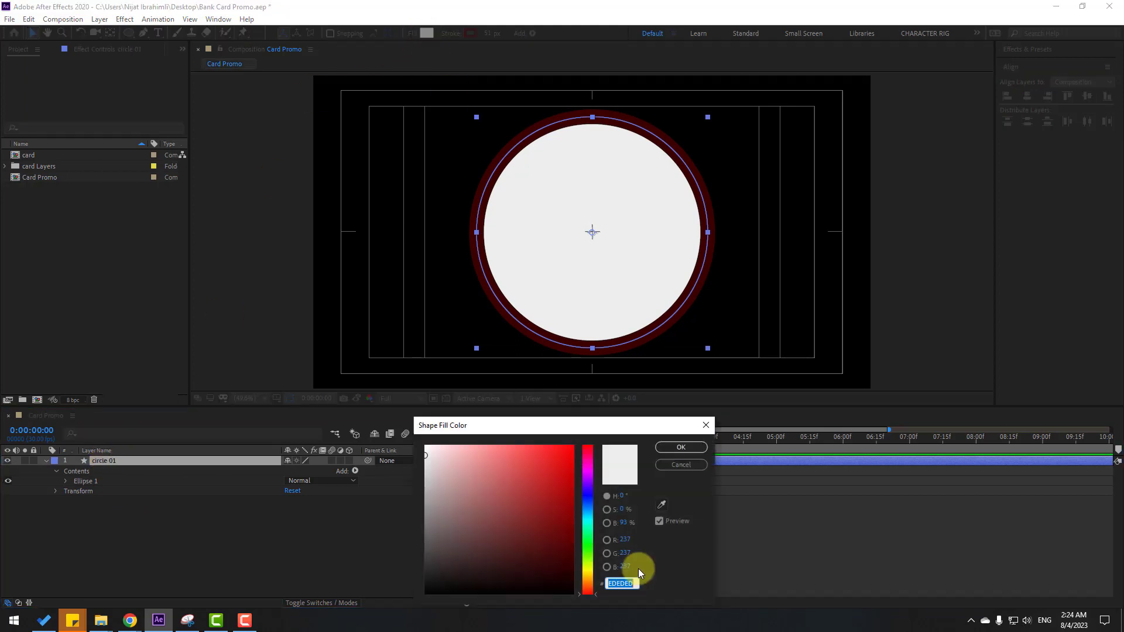
click(587, 508)
click(491, 458)
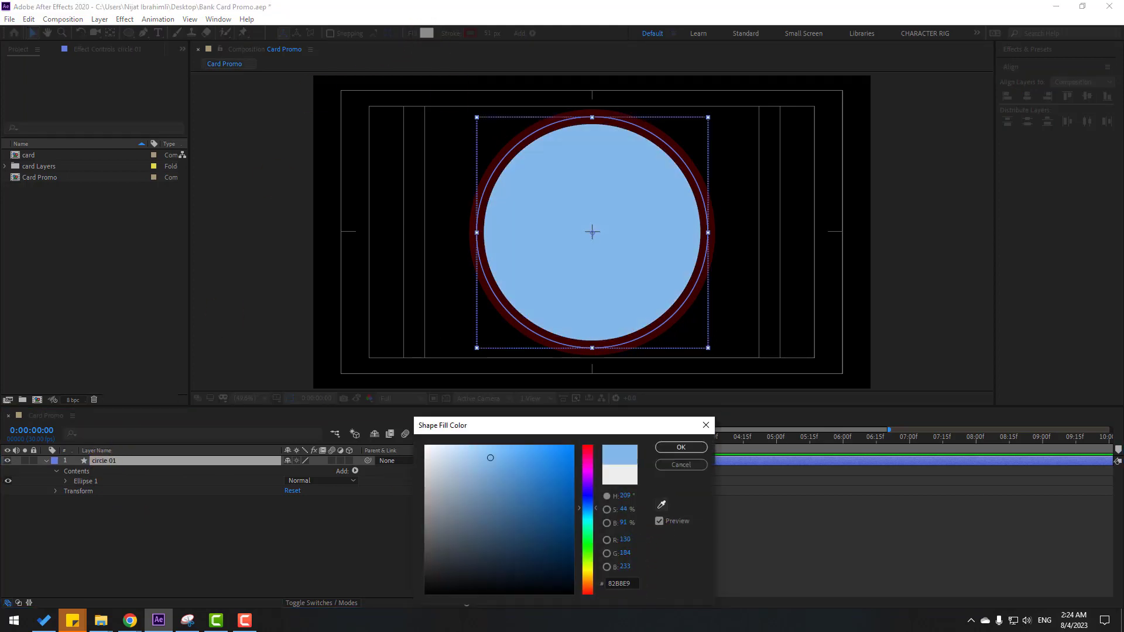
click(675, 448)
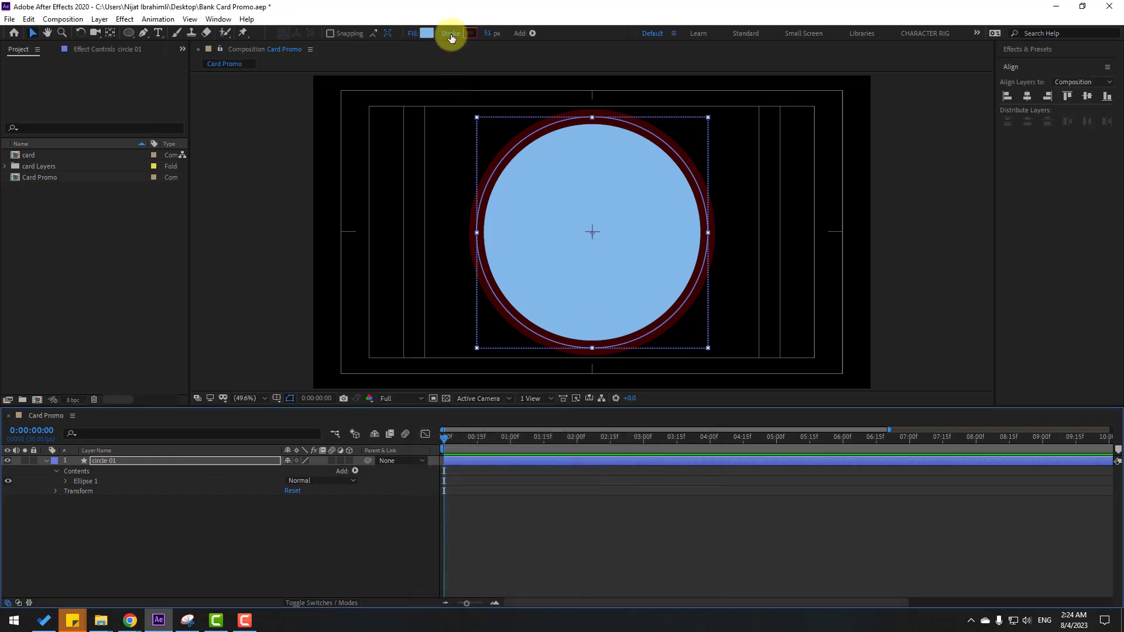
click(451, 33)
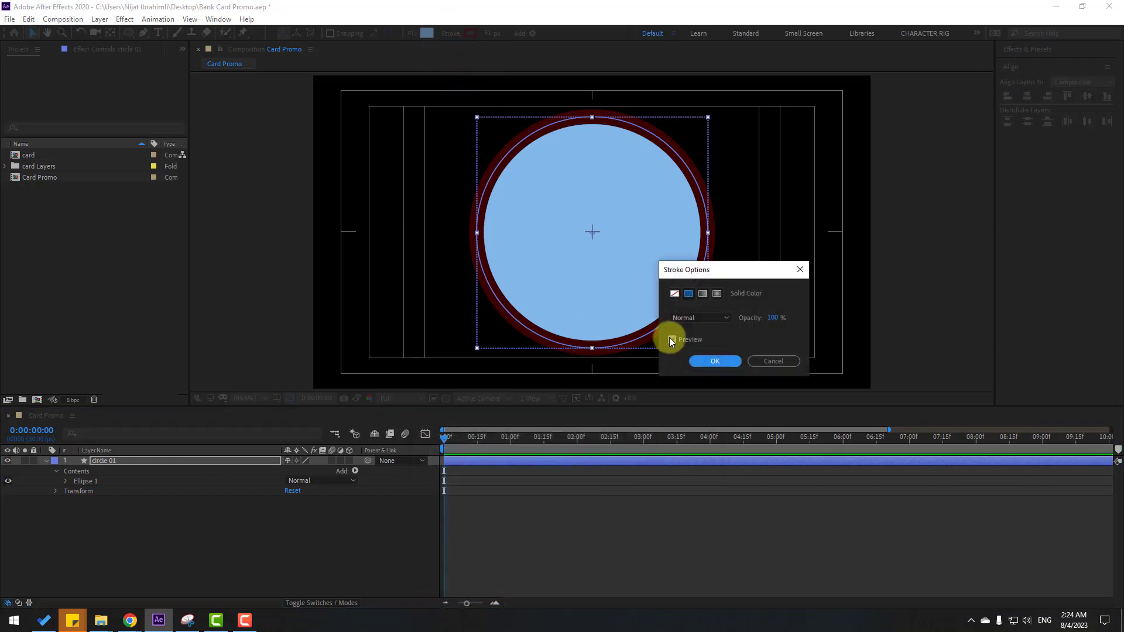
click(674, 294)
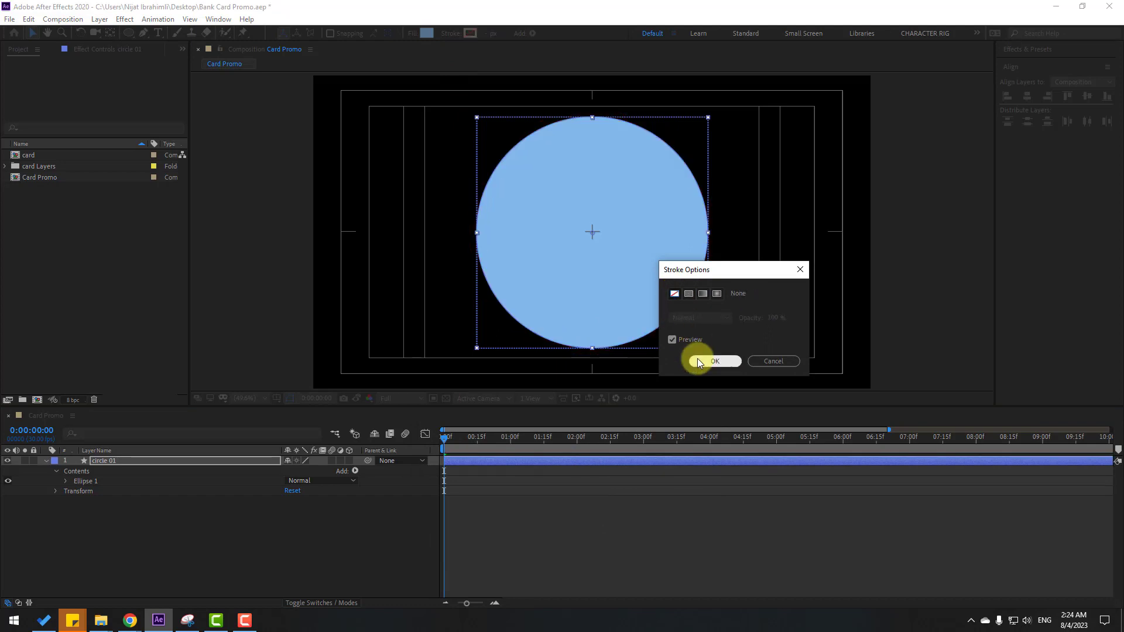
click(702, 361)
Create a scale keyframe of 0% for circle 01 at the start of the composition
click(104, 461)
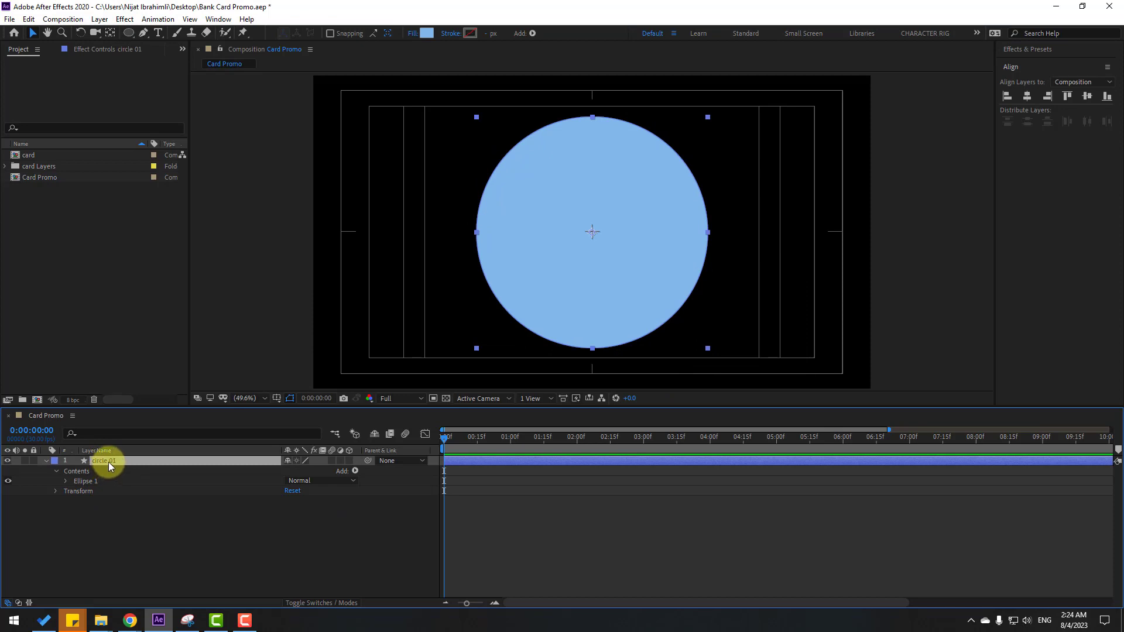
key(s)
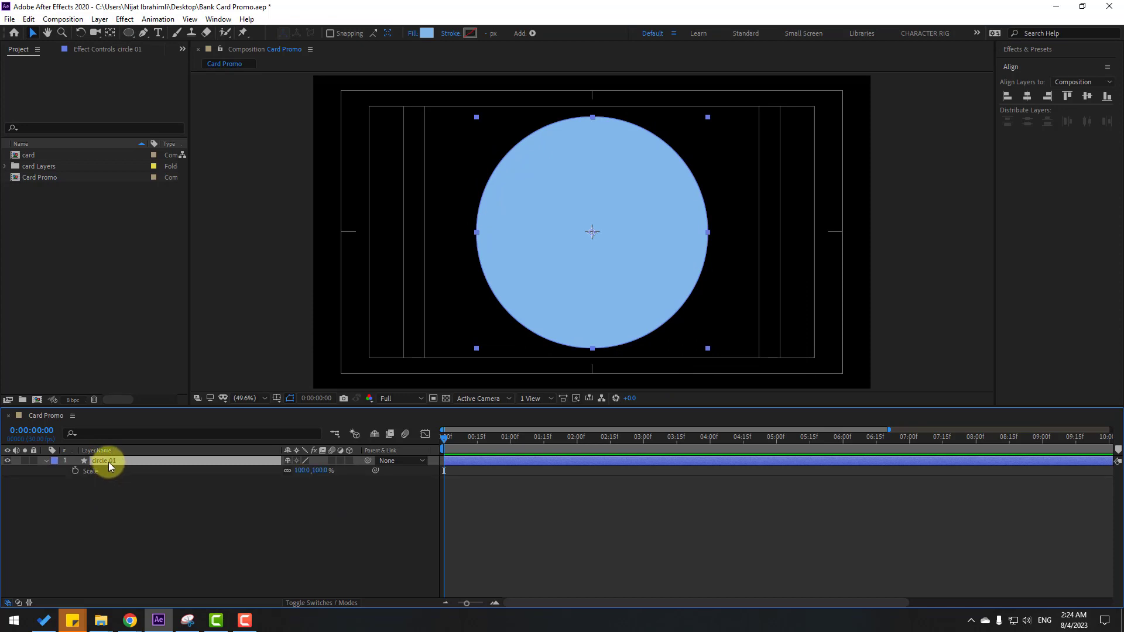
click(301, 471)
text(0)
key(Return)
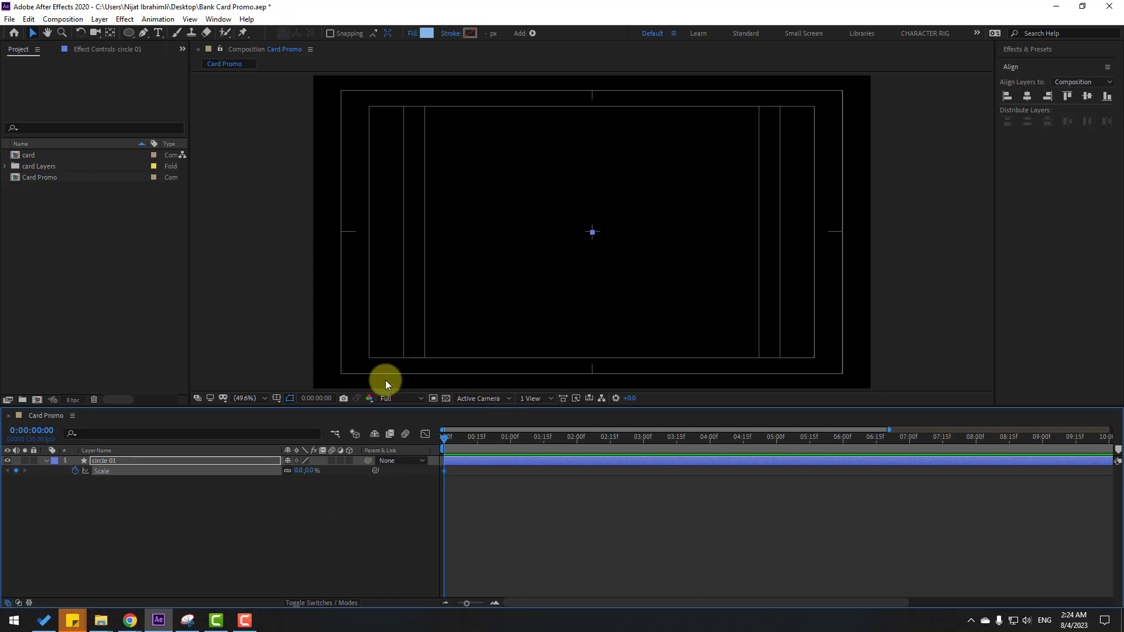
Add a 110% scale keyframe for circle 01 at 0:00:00:10
click(311, 398)
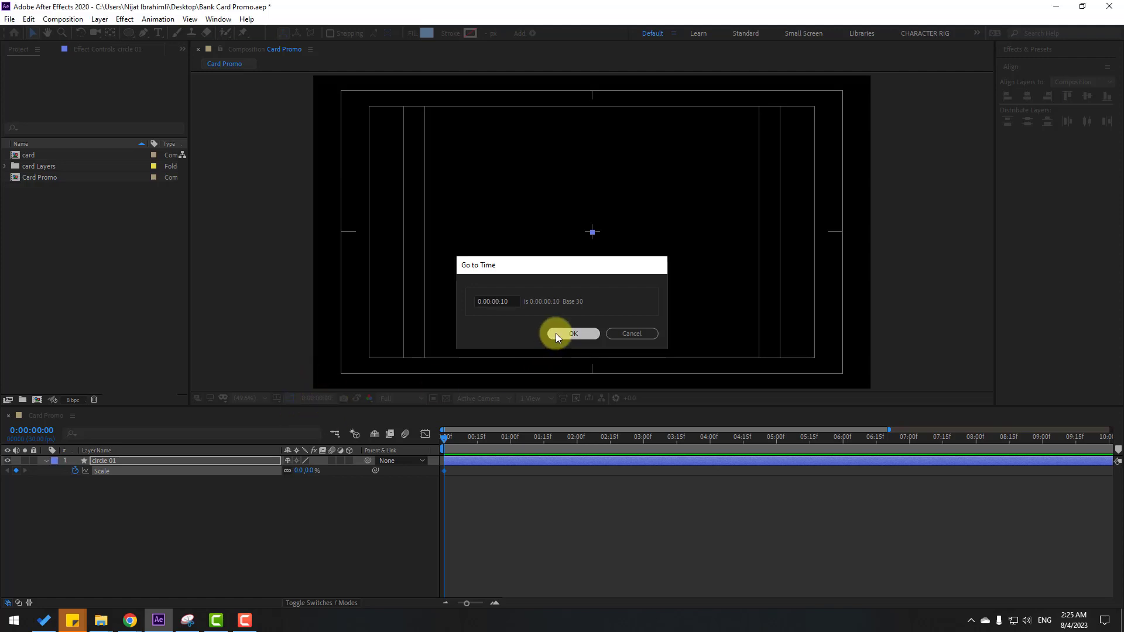
click(555, 334)
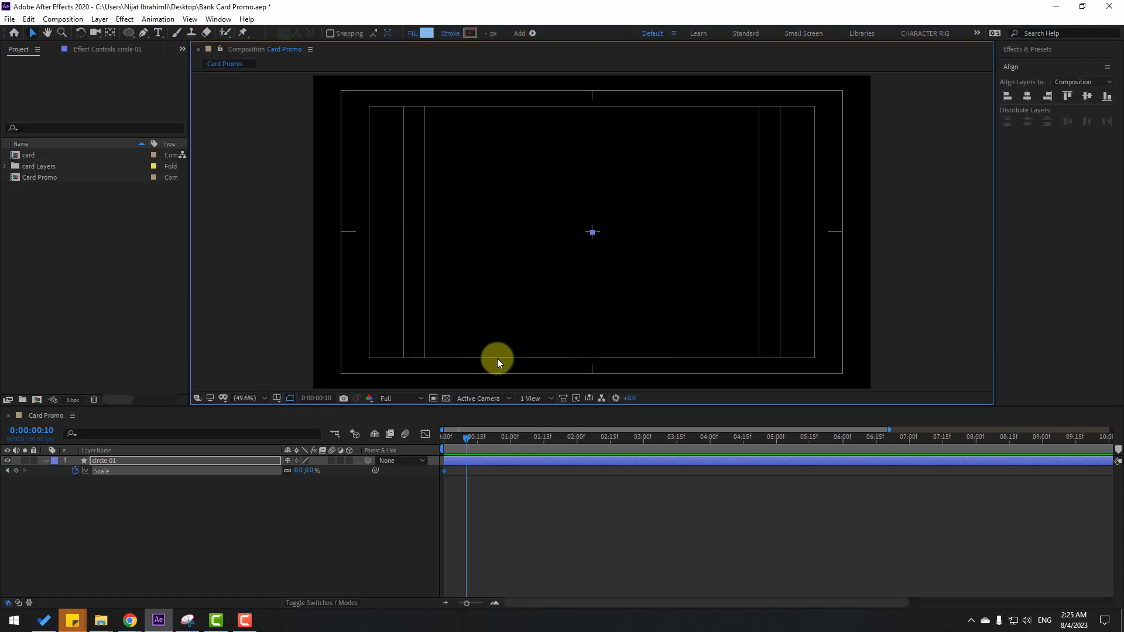
click(300, 471)
text(110)
key(Return)
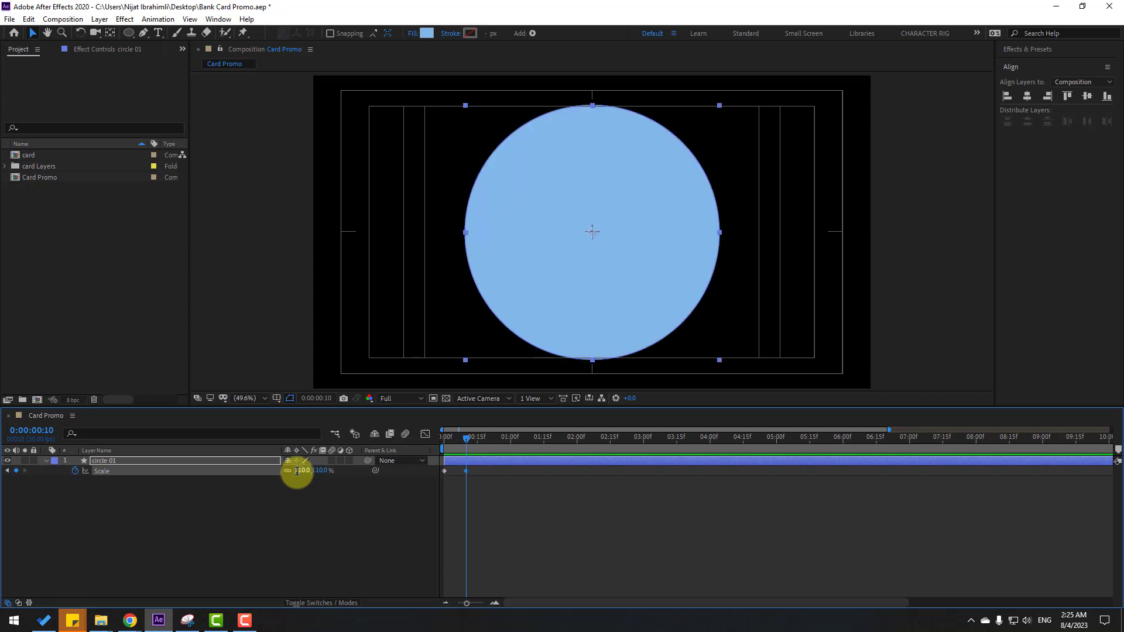
Add scale keyframes for circle 01 of 95% at 0:00:00:20 and 100% at 0:00:01:00
key(shift+Page_Down)
text(95)
key(Return)
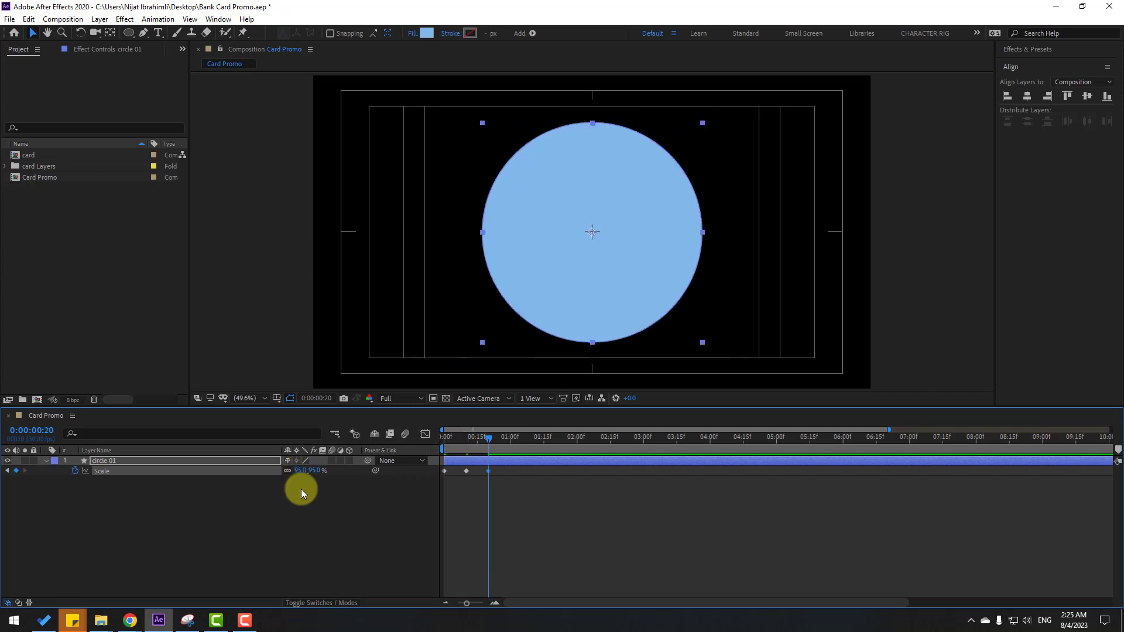
key(shift+Page_Down)
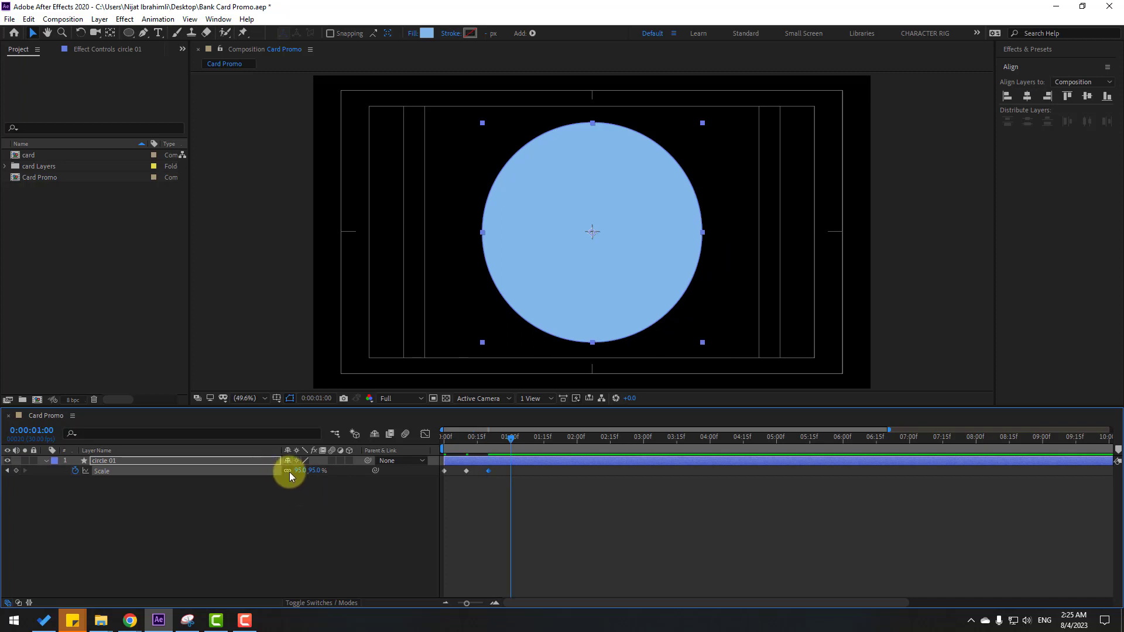
click(298, 471)
text(100)
key(Return)
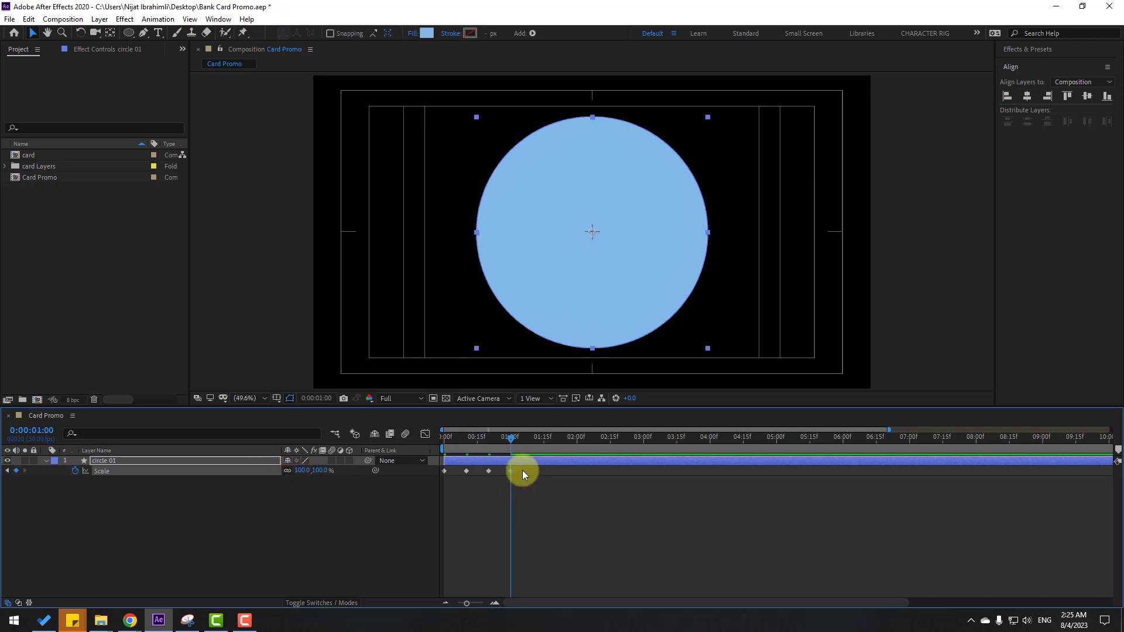
Apply Easy Ease to all four circle 01 scale keyframes and preview the animation
right_click(444, 471)
mouse_move(535, 462)
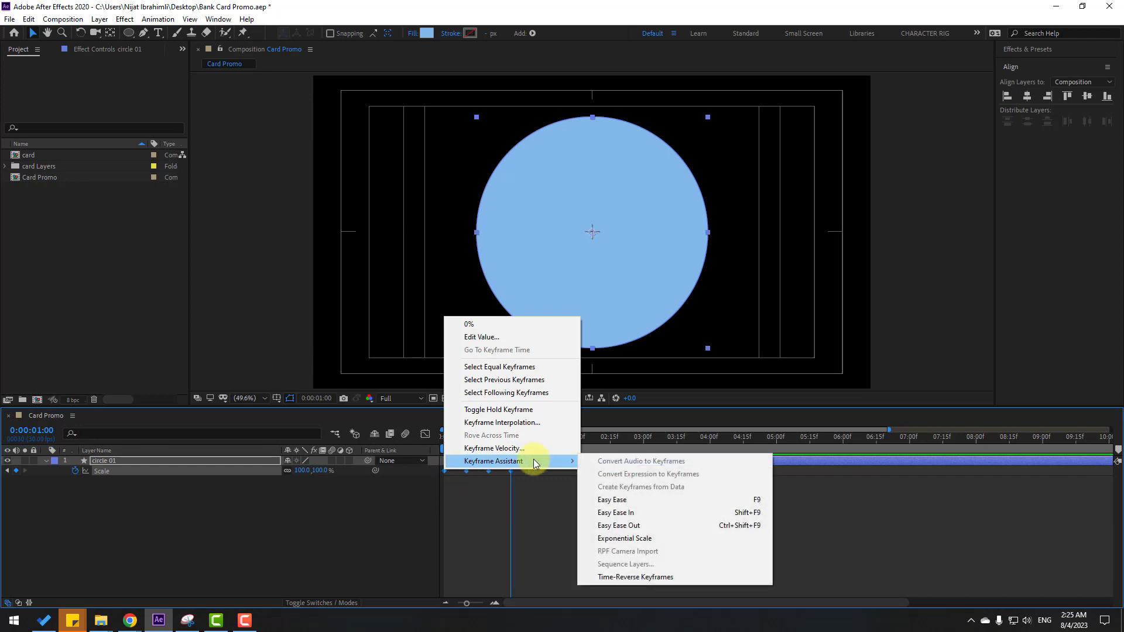
click(744, 500)
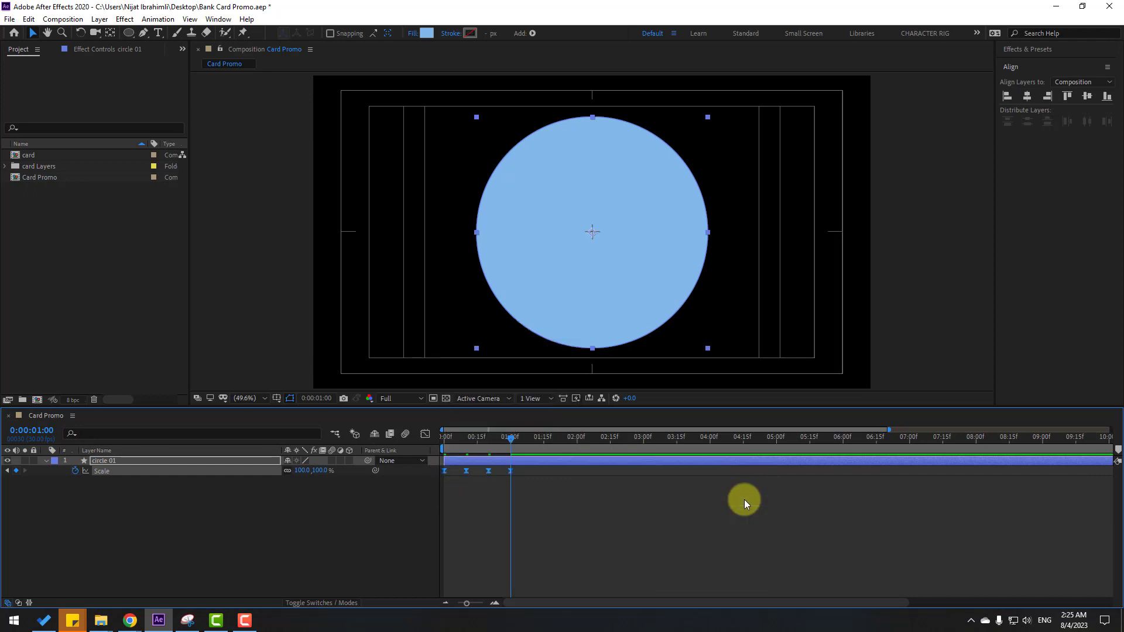
click(621, 529)
key(space)
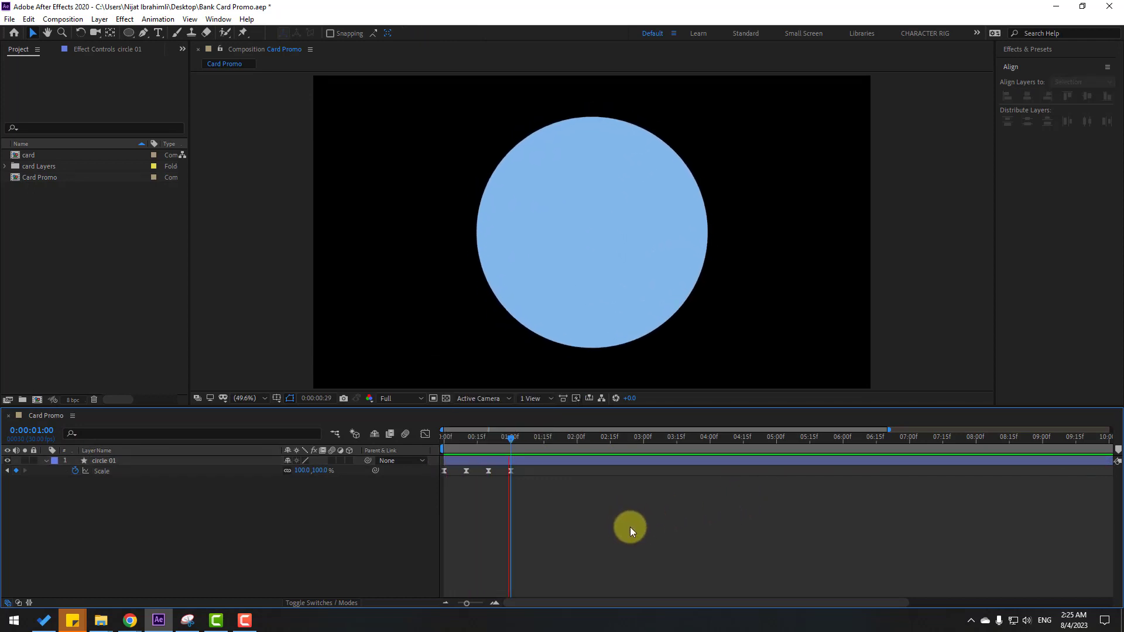
key(space)
Duplicate the circle 01 layer, shift the copy a few frames later, and move the playhead to 0:00:01:12
click(106, 462)
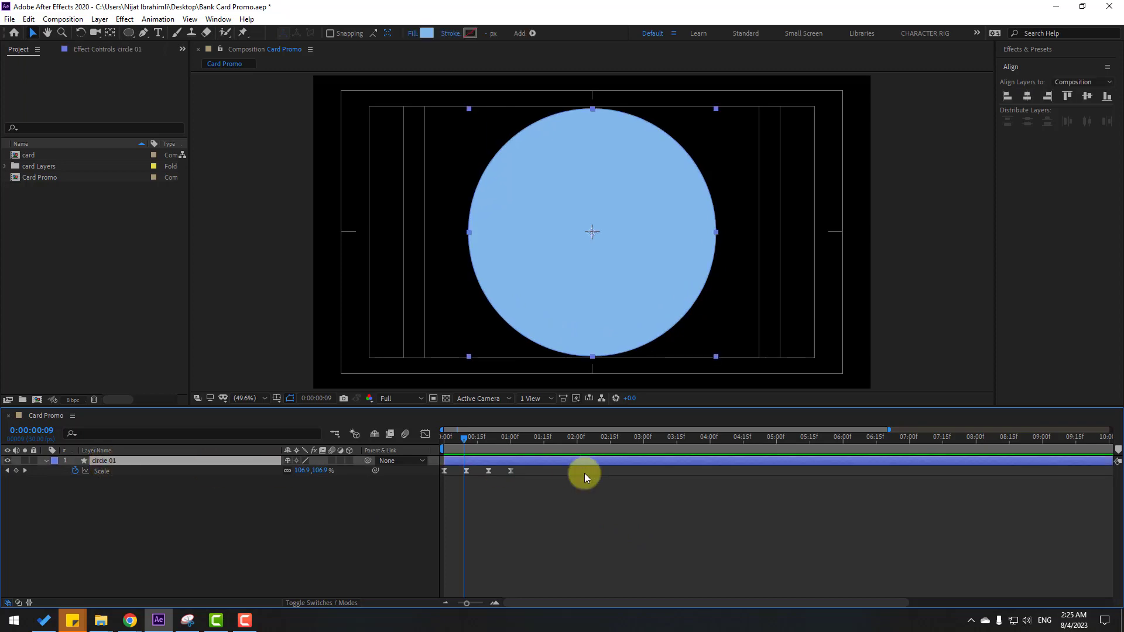
key(ctrl+d)
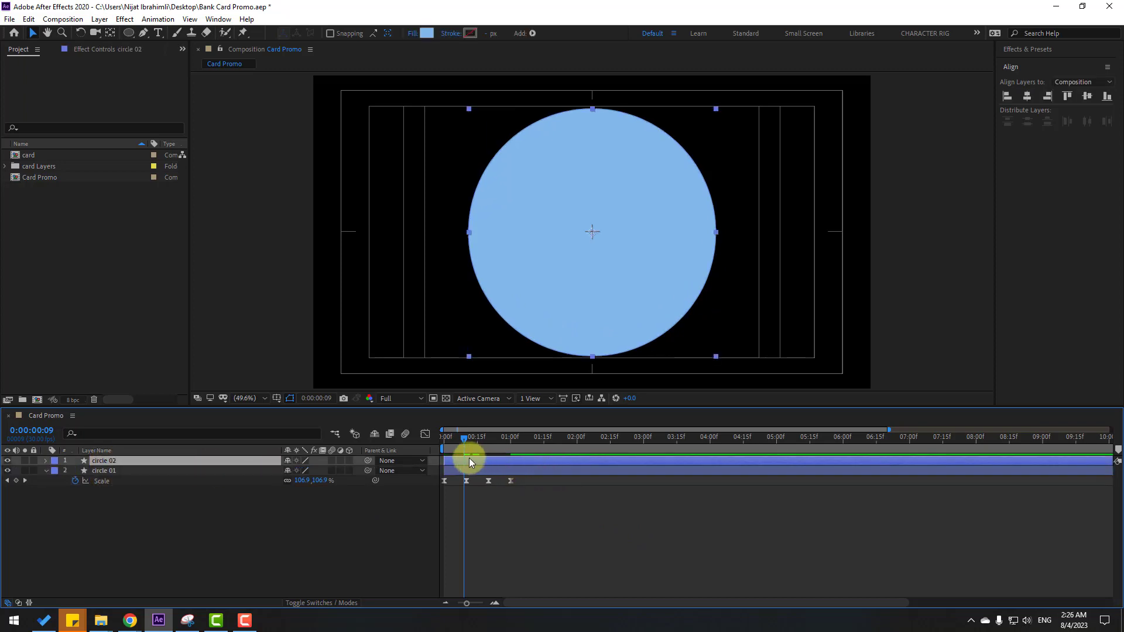
drag(469, 459, 537, 443)
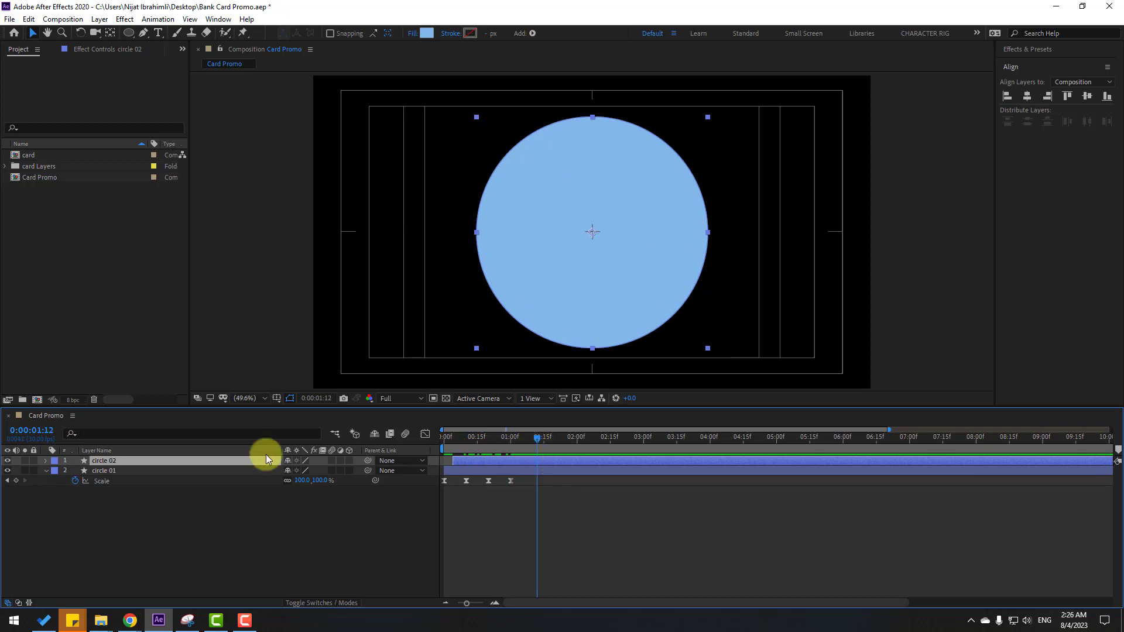
Find the size property of the circle 02 layer and reduce its ellipse size to about 593.9
click(92, 434)
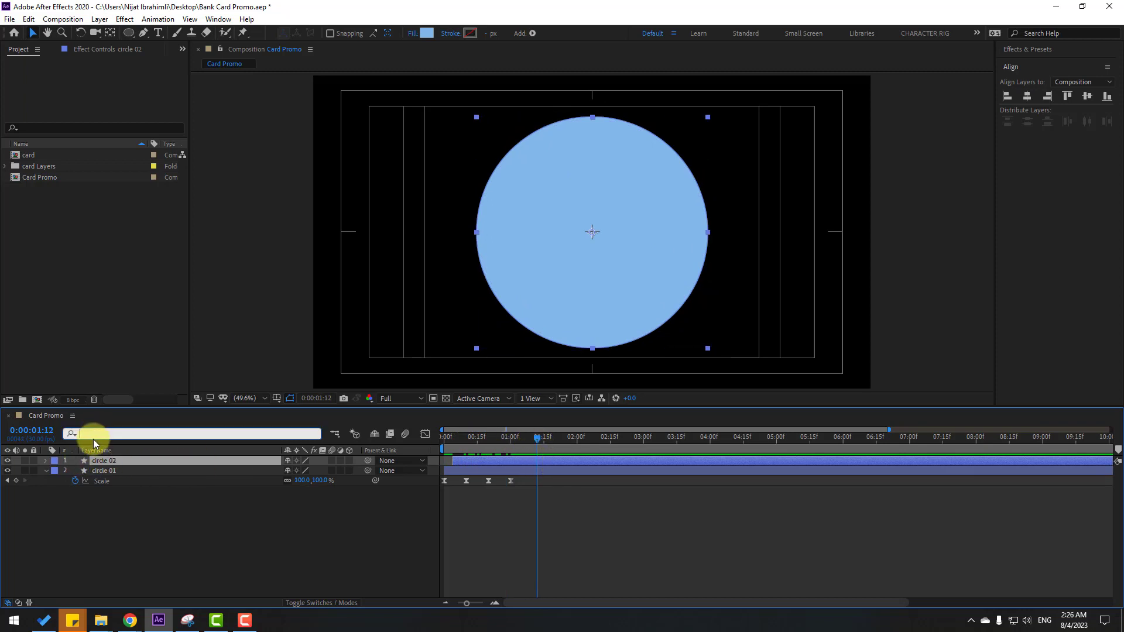
text(size)
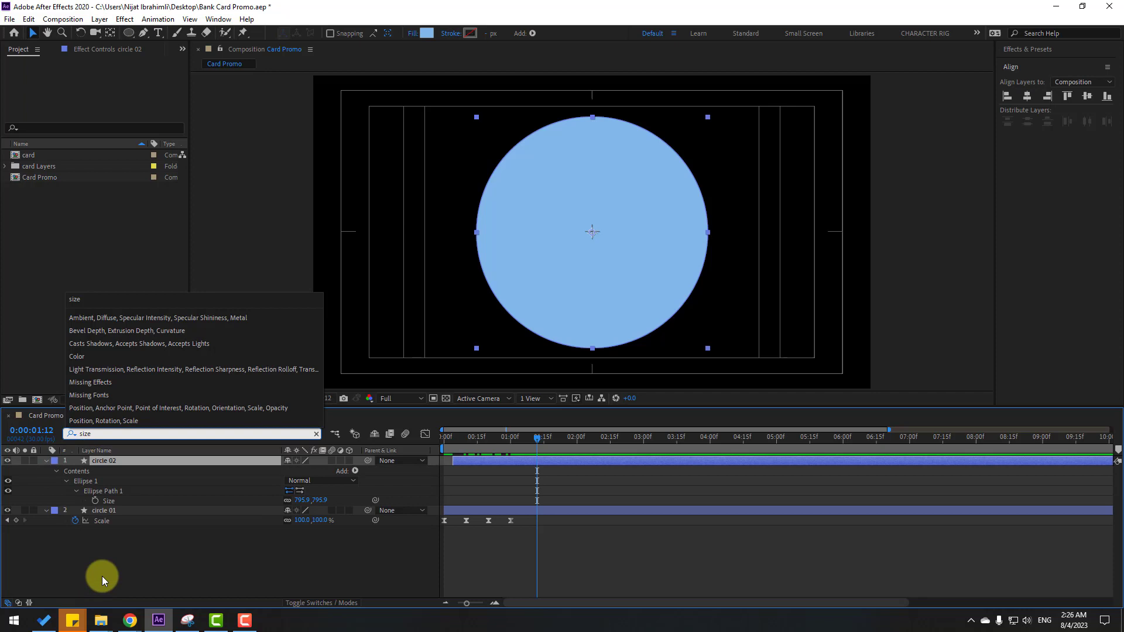
click(109, 501)
drag(297, 501, 200, 520)
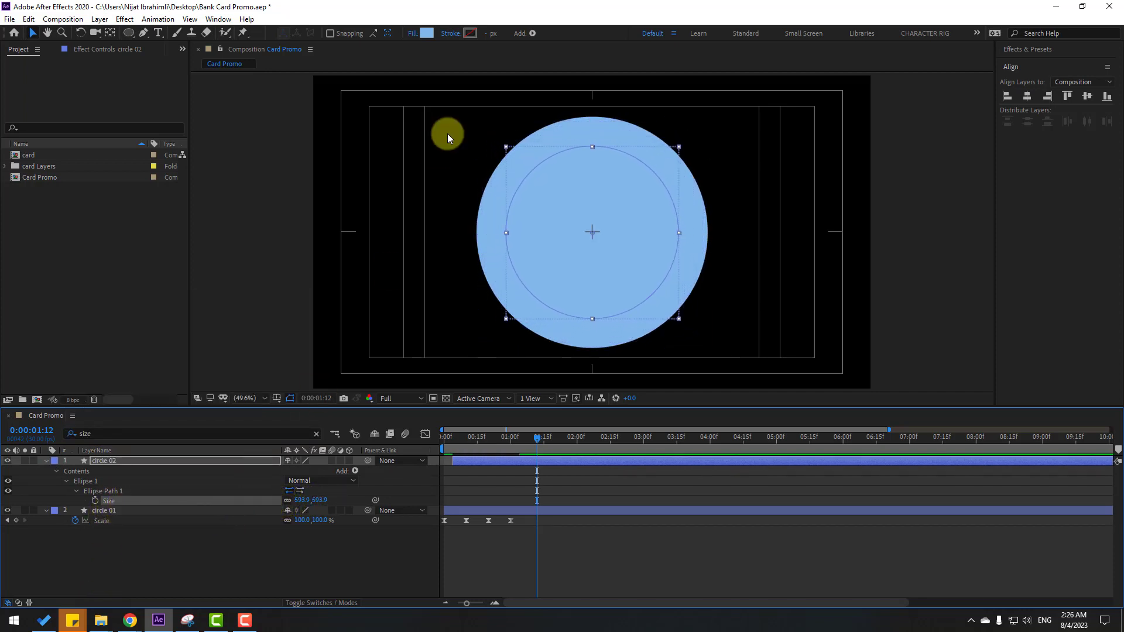
Set the circle 02 fill colour to the lighter blue 95C6F3 and preview the animation
click(427, 32)
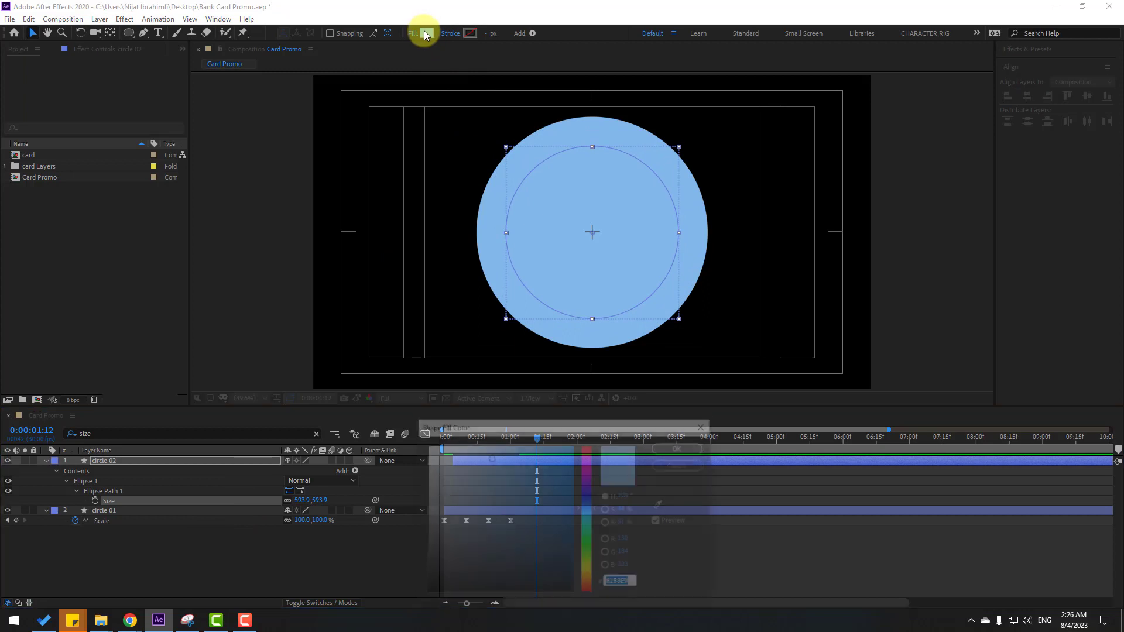
click(661, 505)
click(482, 452)
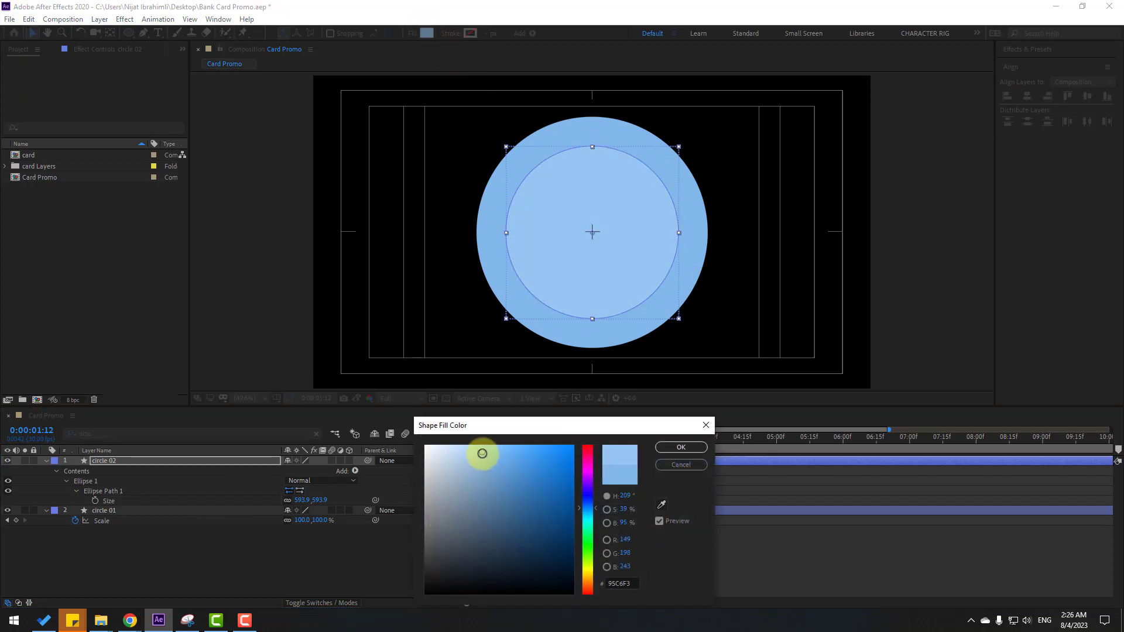
click(629, 584)
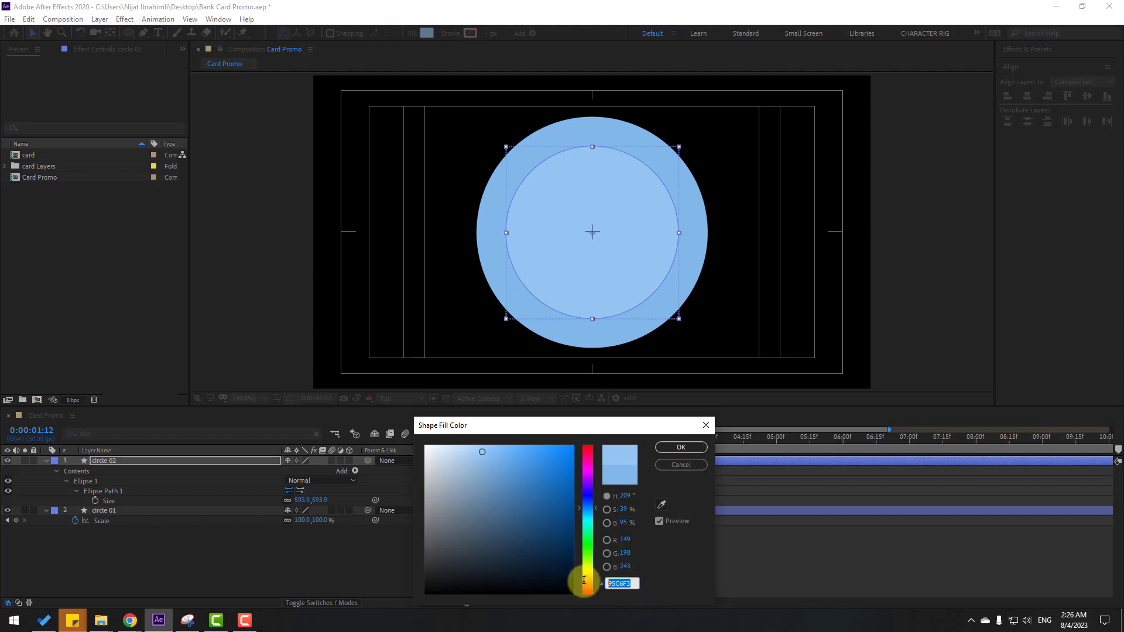
click(674, 450)
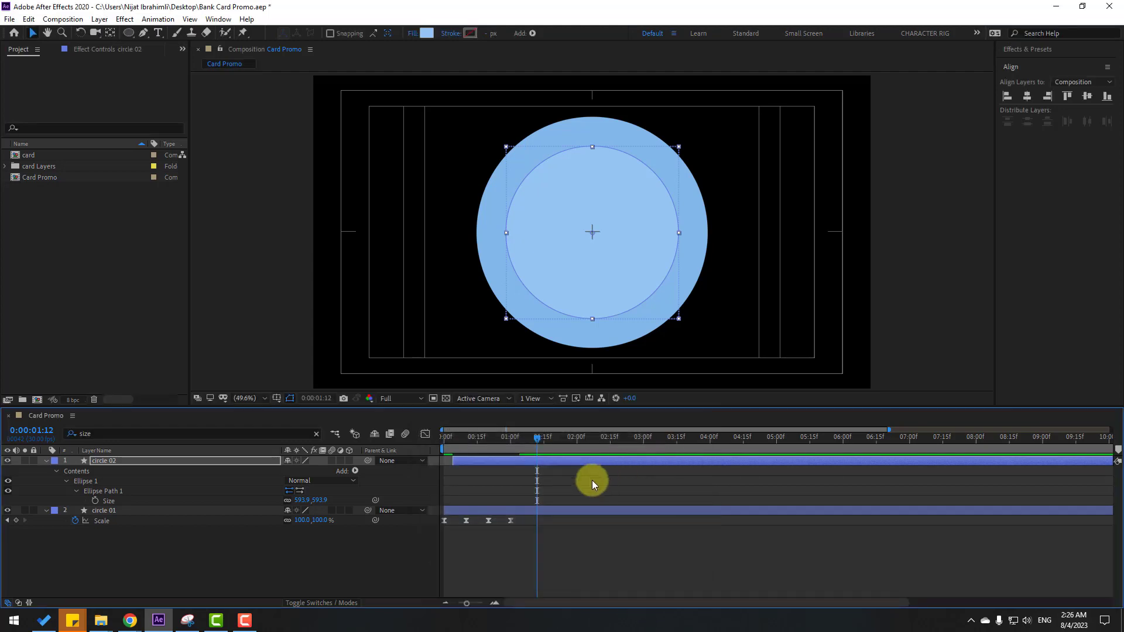
click(338, 564)
key(space)
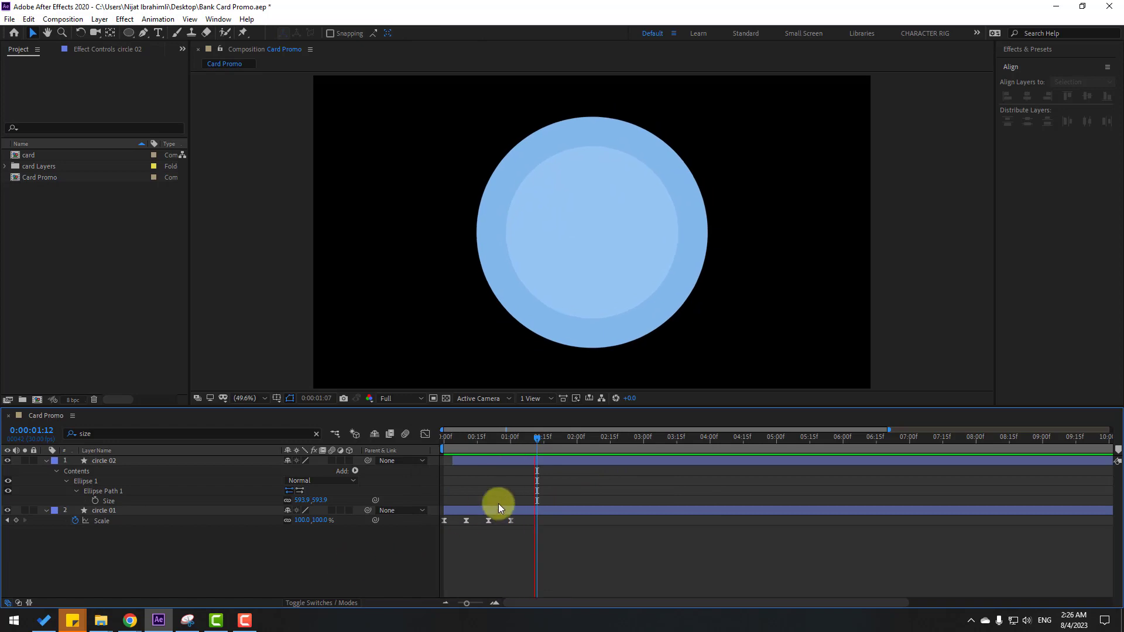
key(space)
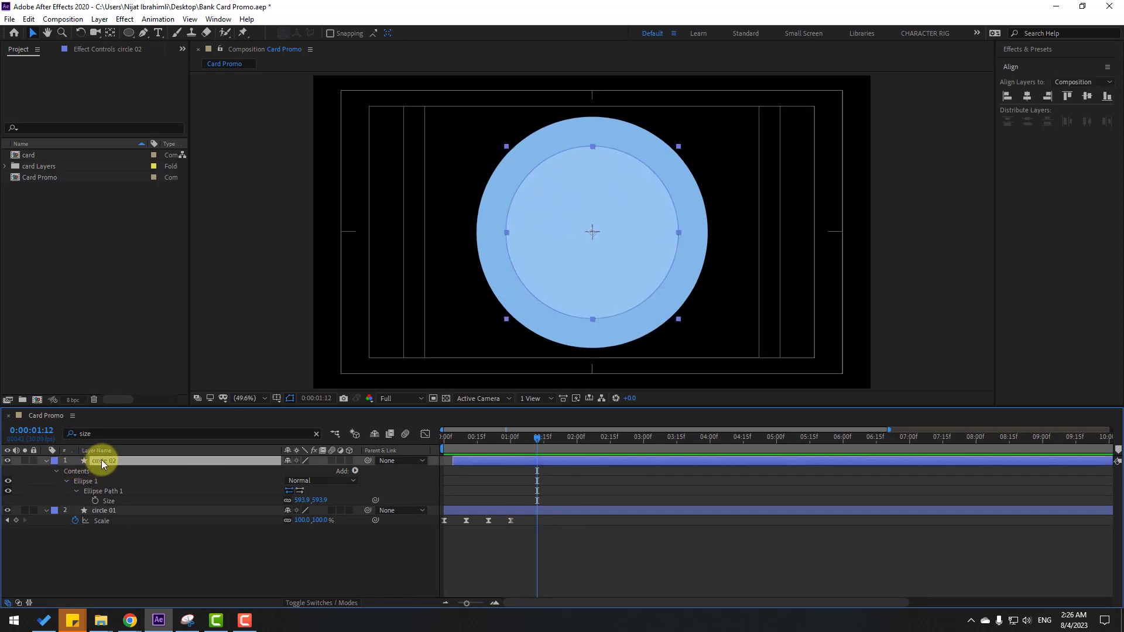
Duplicate the circle 02 layer, shift the copy a few frames later, and move the playhead to 0:00:02:00
click(100, 461)
click(45, 461)
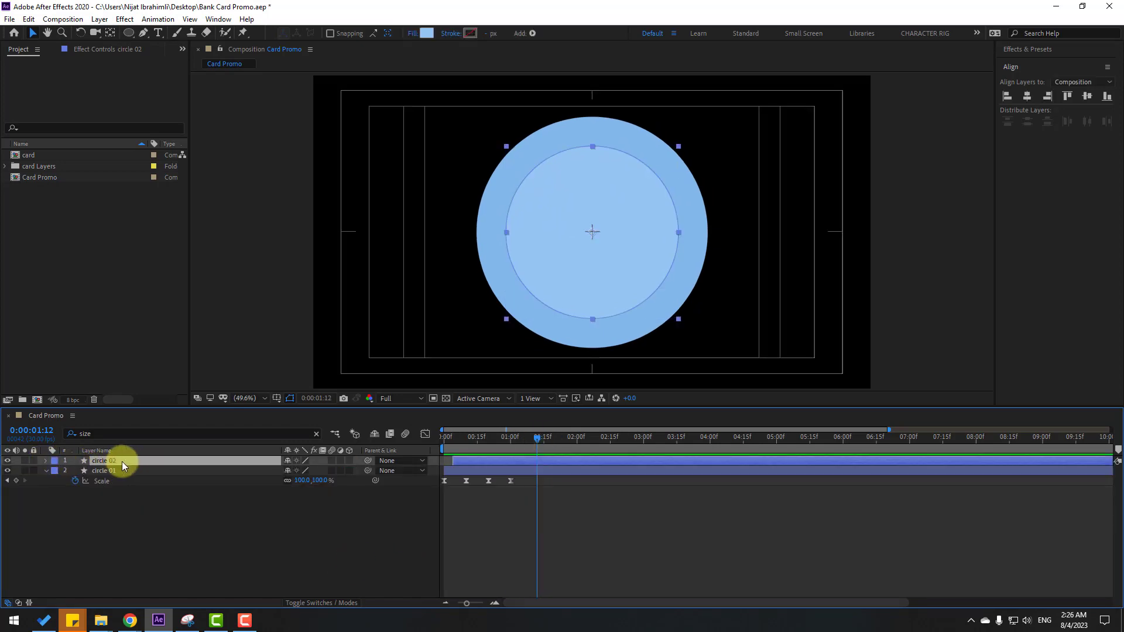
key(ctrl+d)
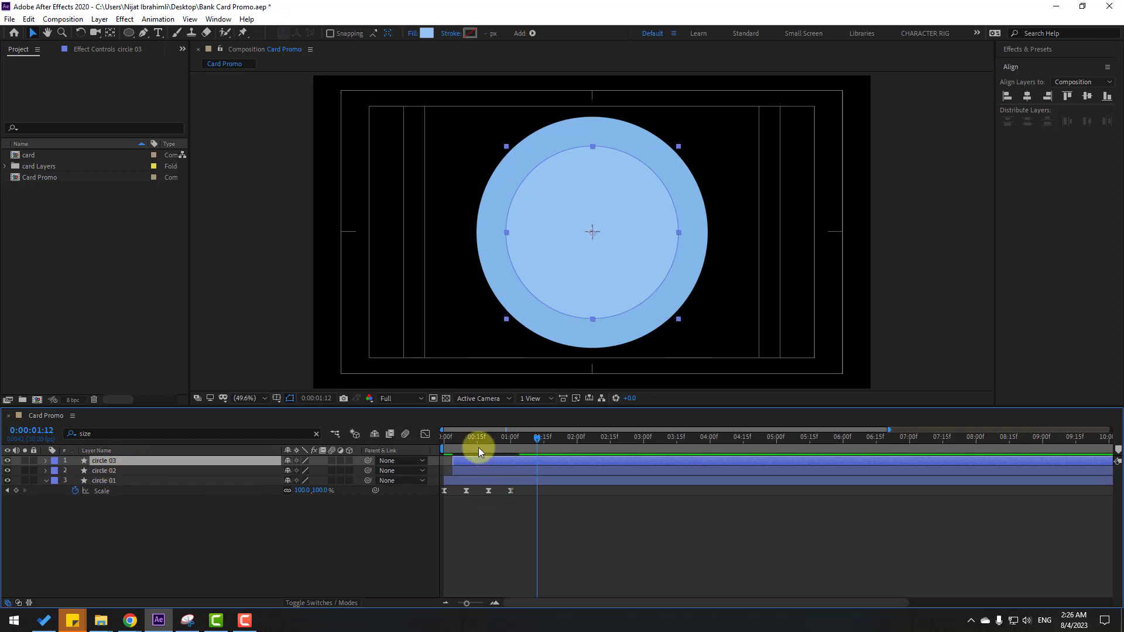
drag(464, 461, 474, 462)
drag(536, 444, 578, 444)
Find the size property of the circle 03 layer and reduce its ellipse size to about 407.9
click(148, 490)
click(111, 463)
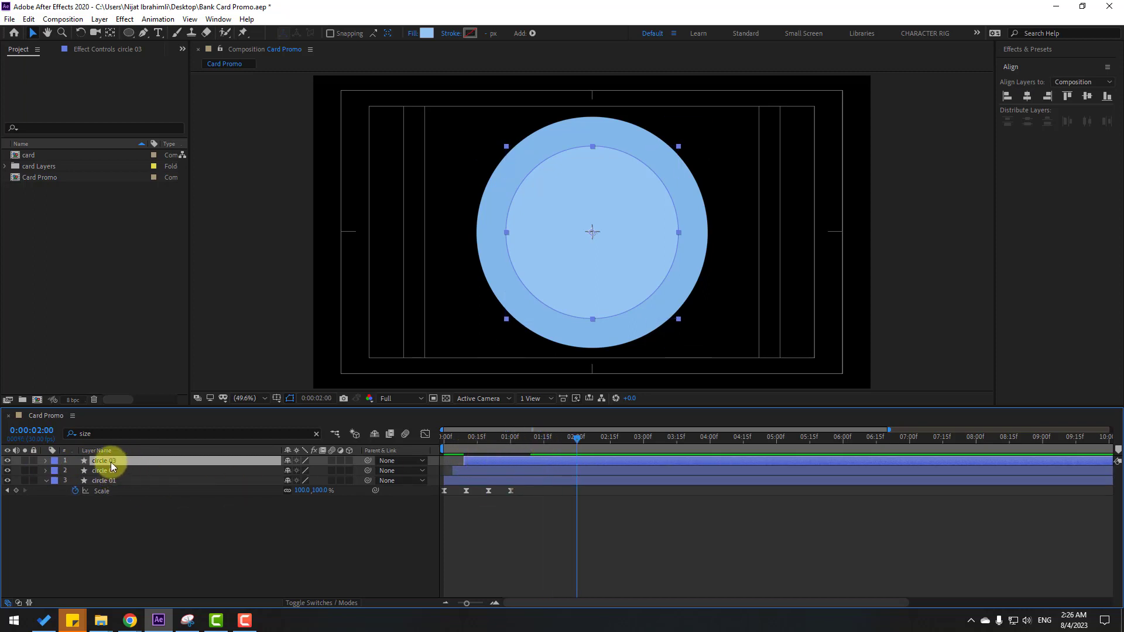
click(100, 434)
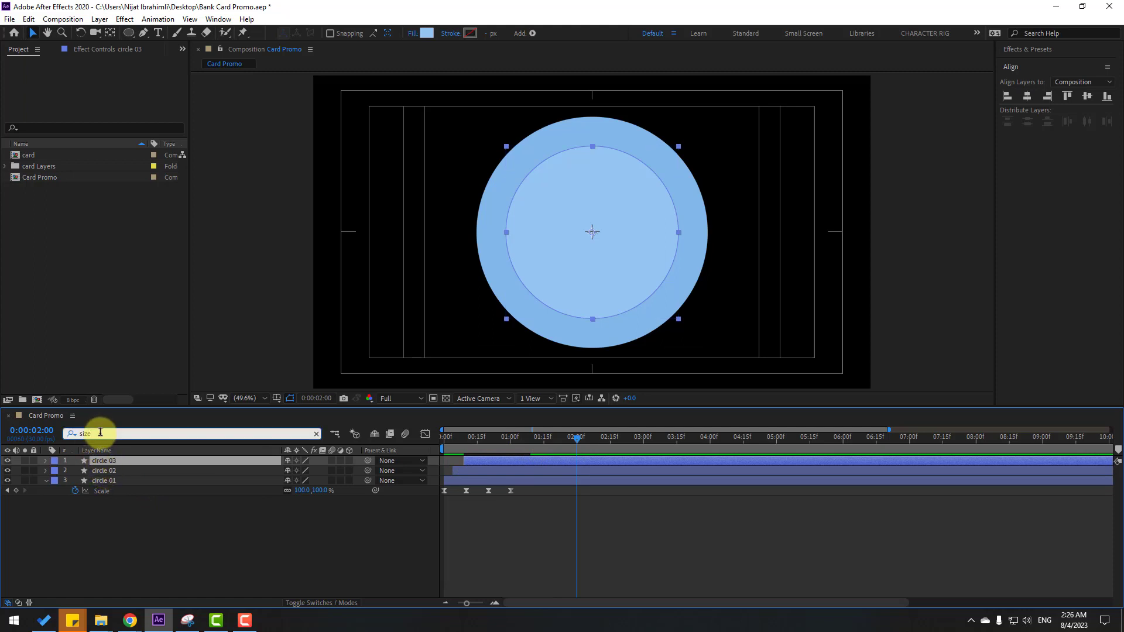
key(BackSpace)
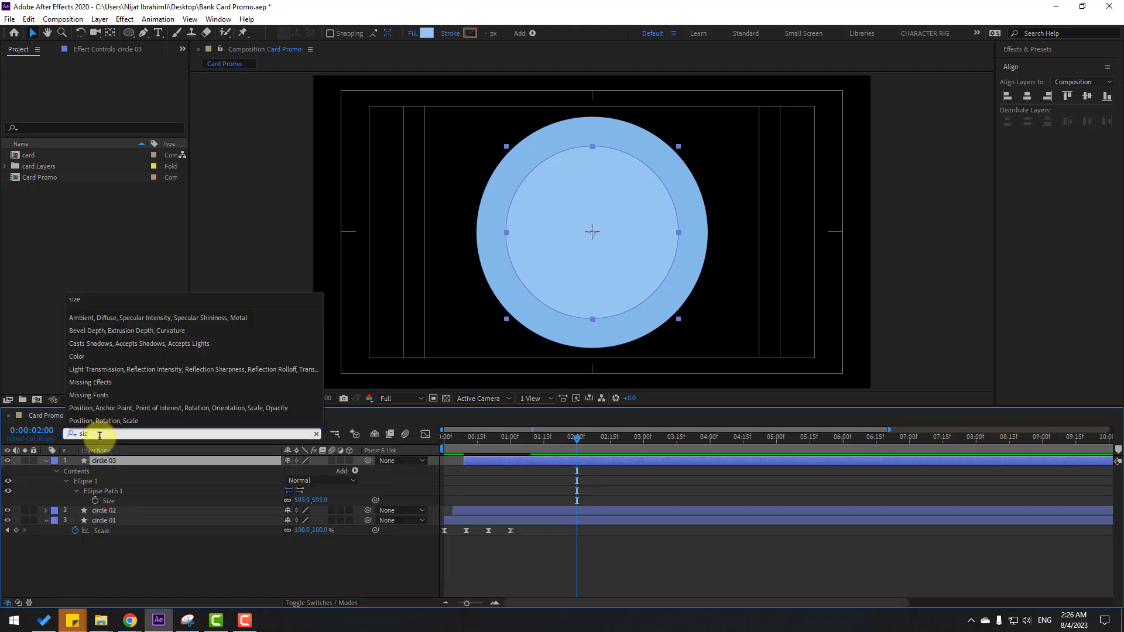
click(109, 501)
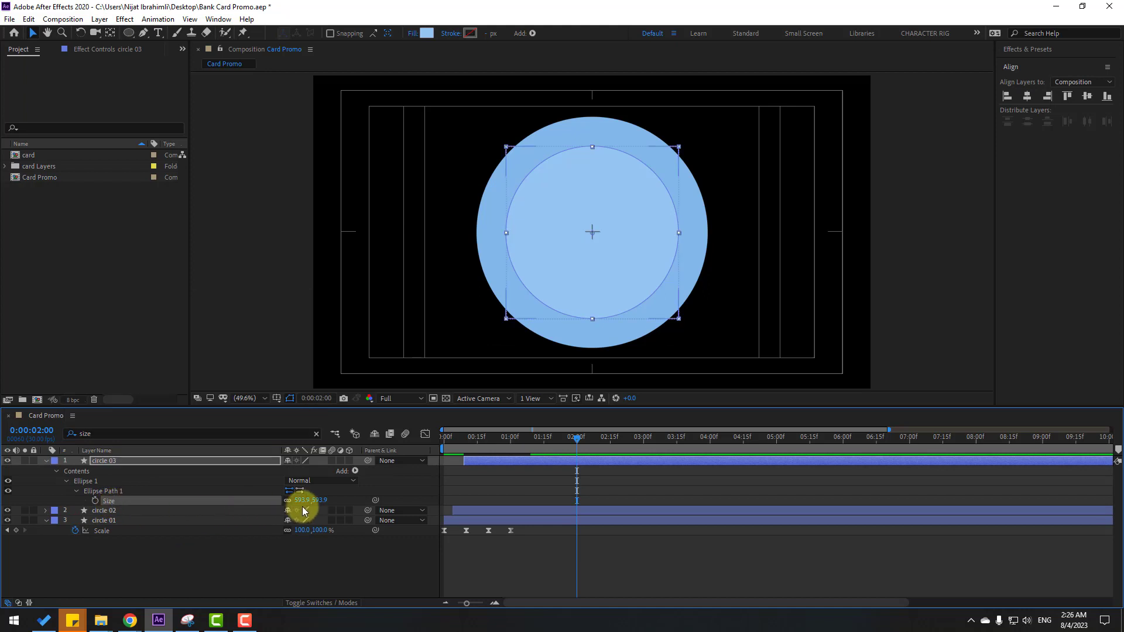
drag(297, 500, 204, 510)
Set the circle 03 fill colour to the pale blue B8DDFE
click(427, 33)
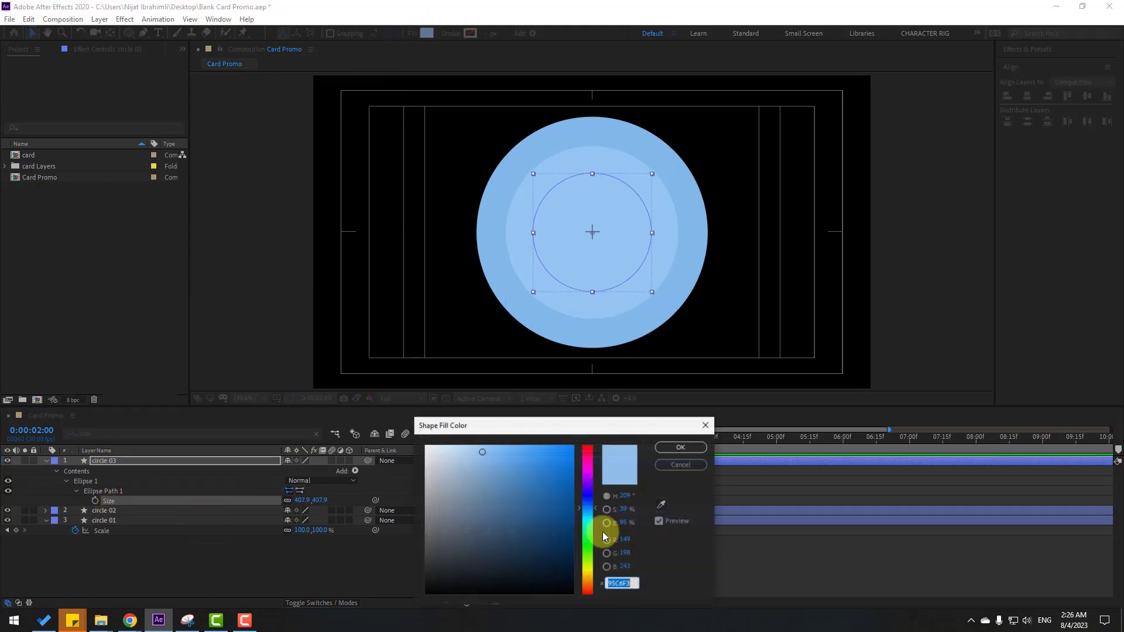
click(660, 506)
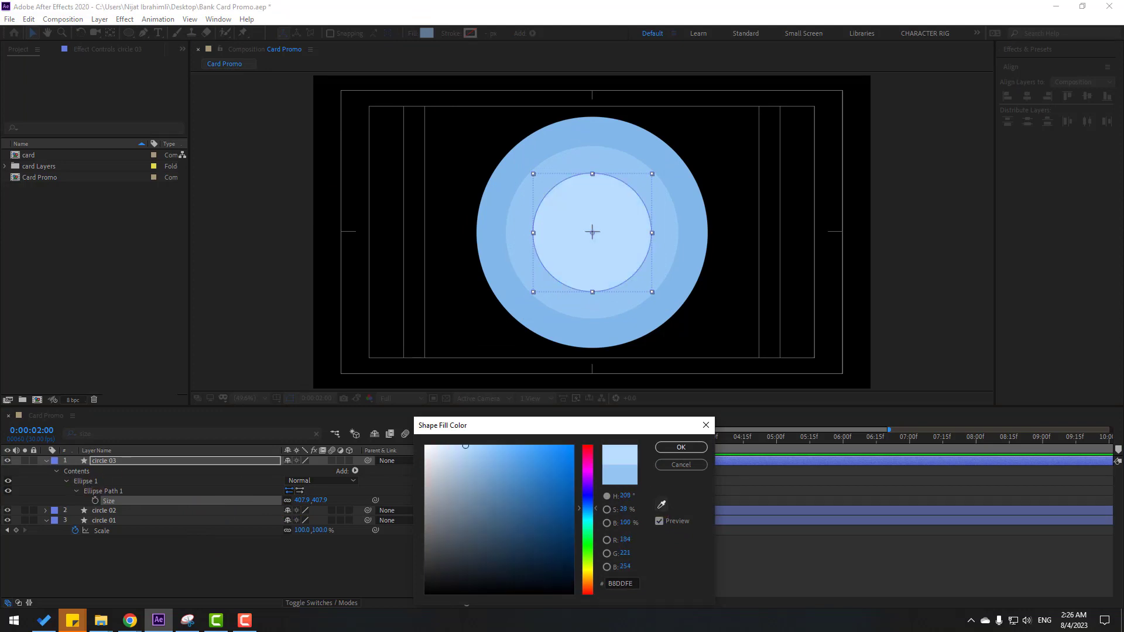
click(666, 528)
click(661, 450)
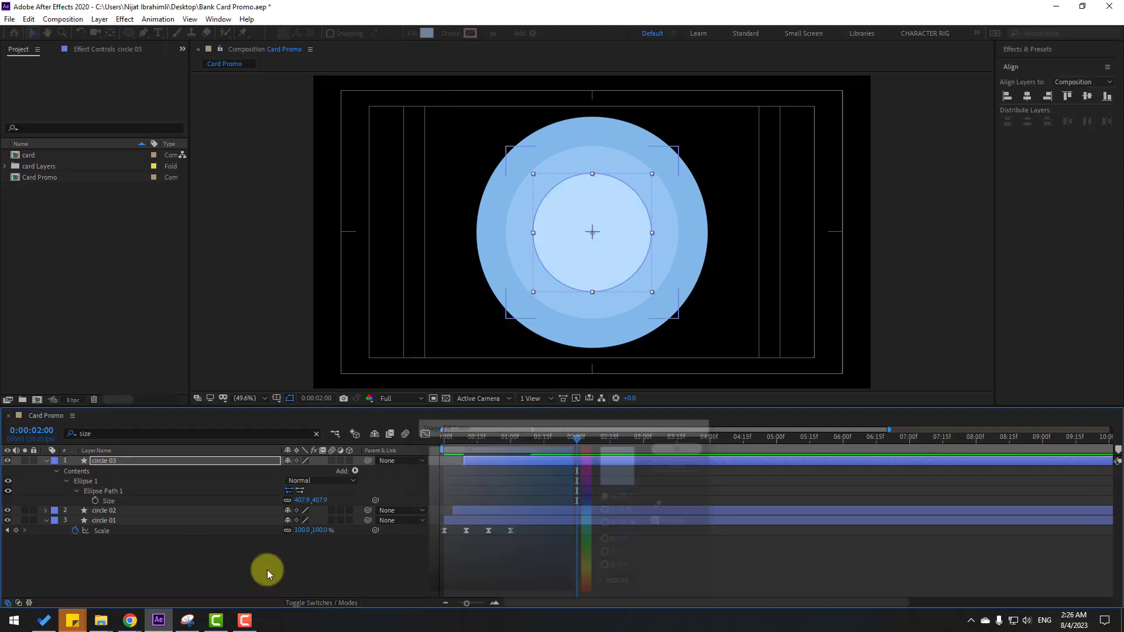
Collapse the properties of the circle 03 and circle 01 layers and preview the three-circle animation
click(185, 567)
click(46, 462)
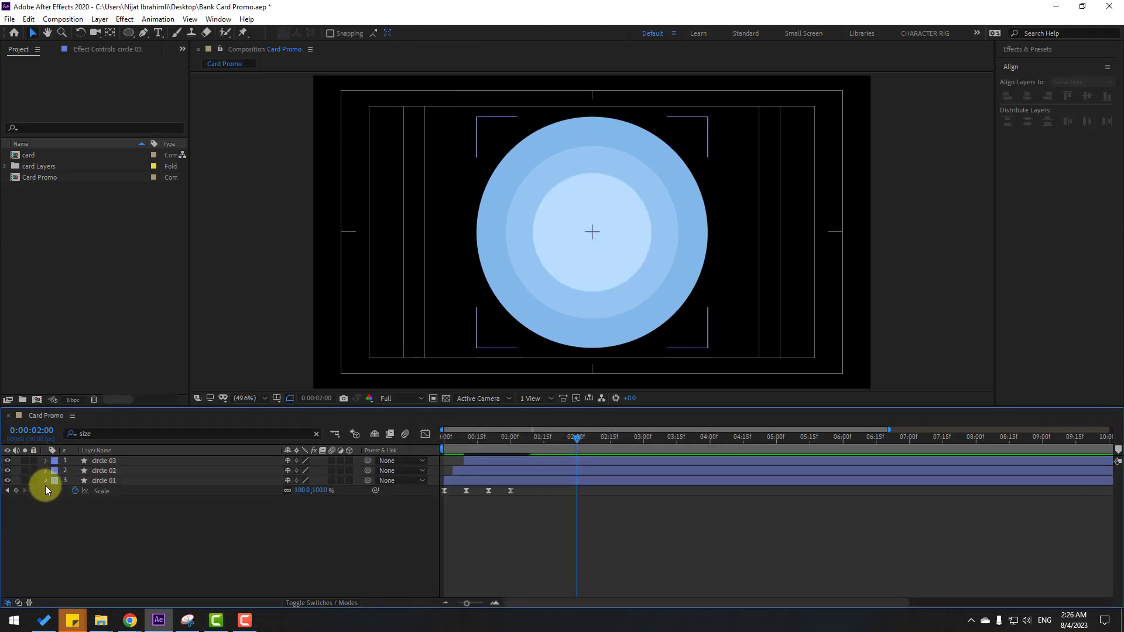
click(46, 485)
key(space)
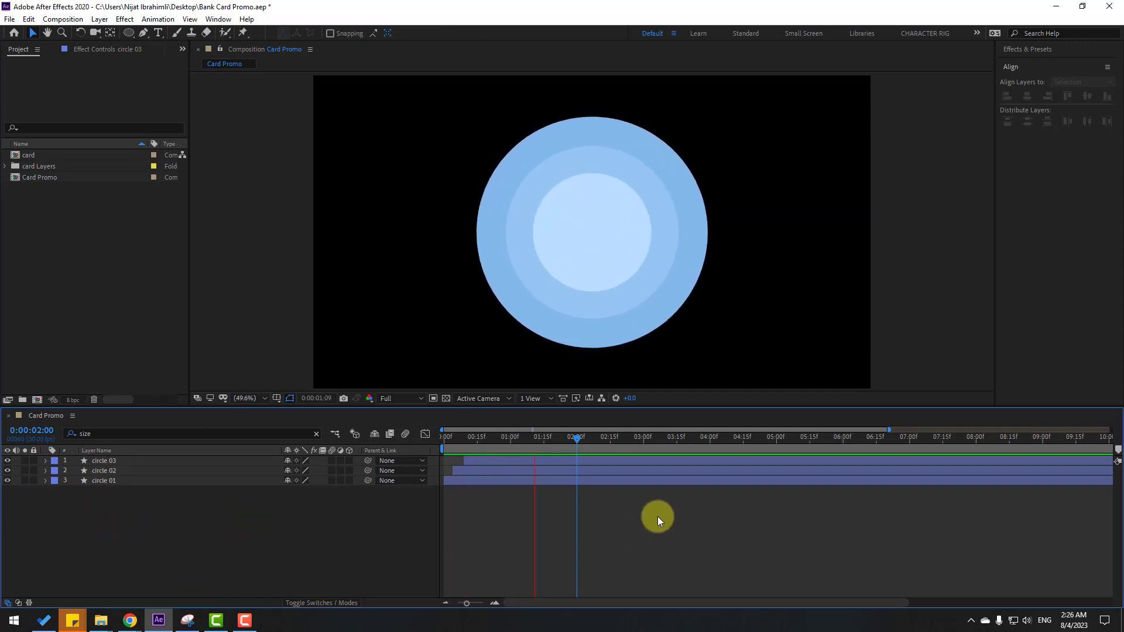
key(space)
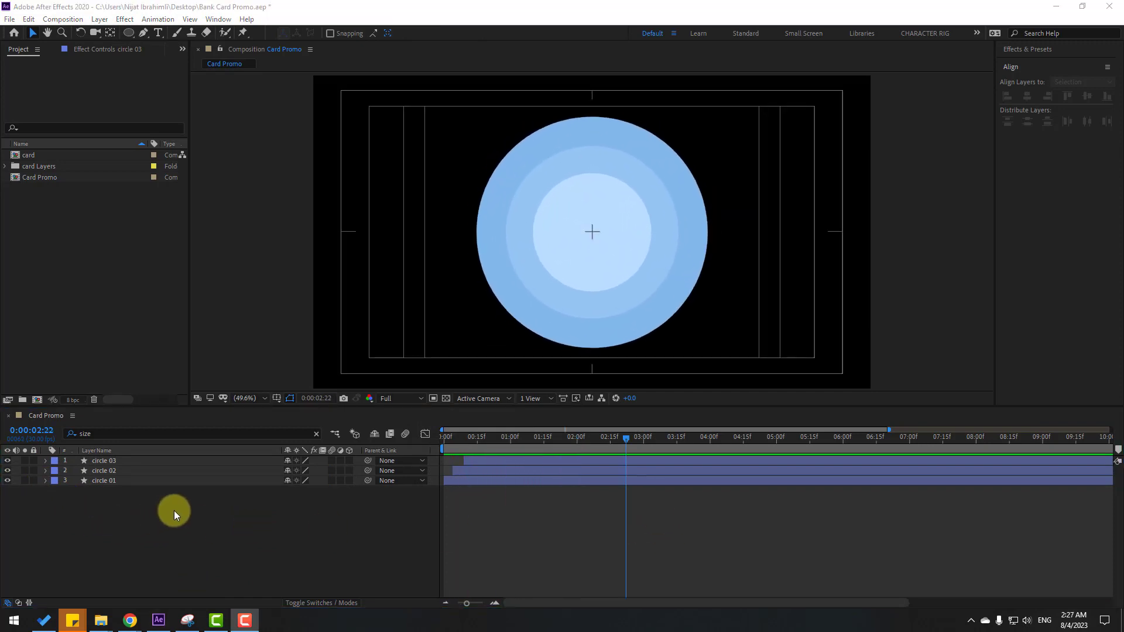
Create a null object and move its anchor point to the centre of its square with the Pan Behind tool
right_click(120, 515)
mouse_move(215, 390)
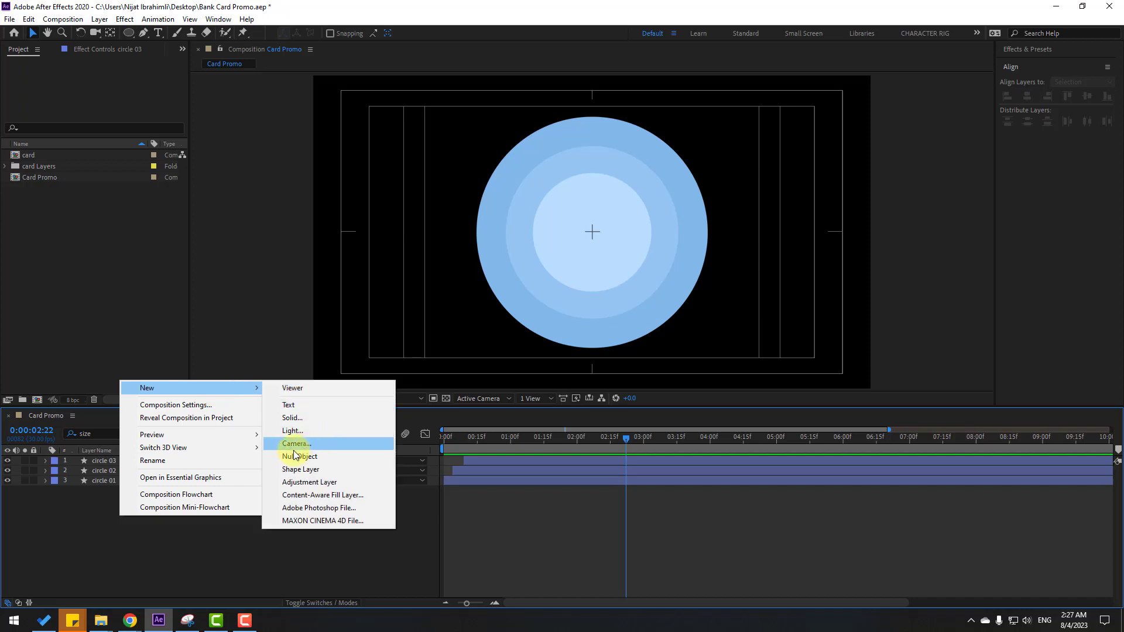
click(314, 455)
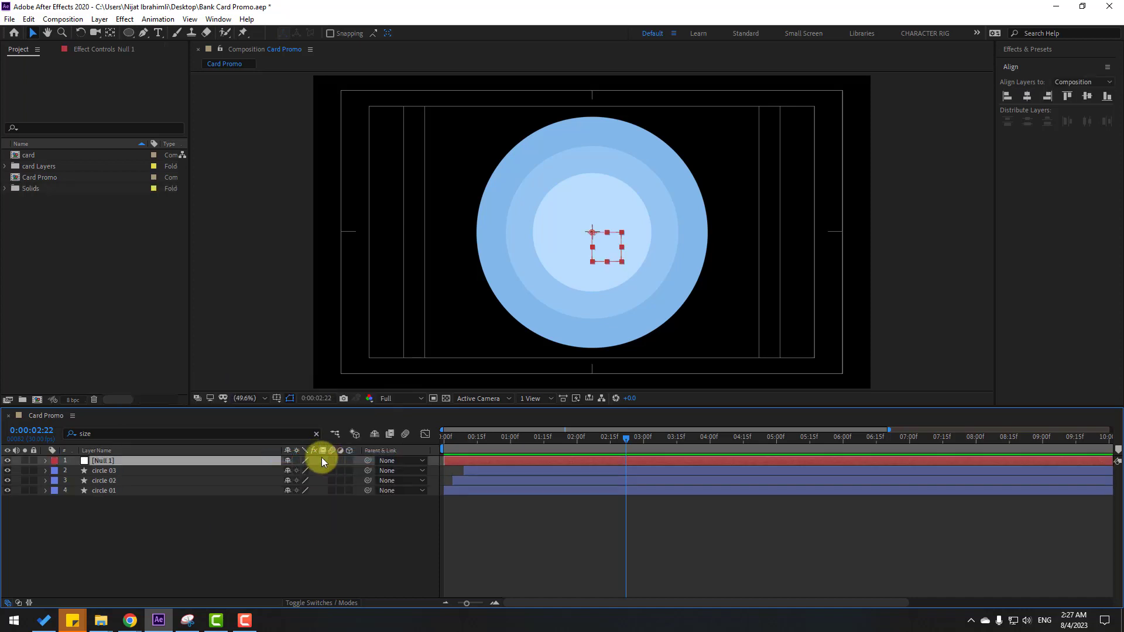
click(110, 33)
drag(615, 244, 612, 253)
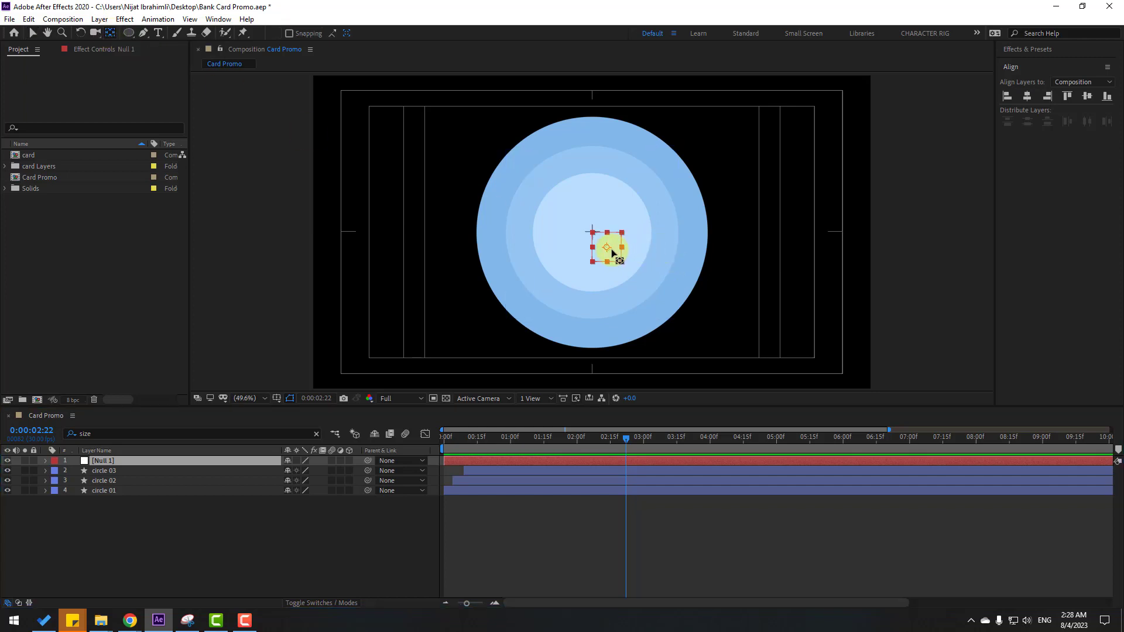
click(33, 33)
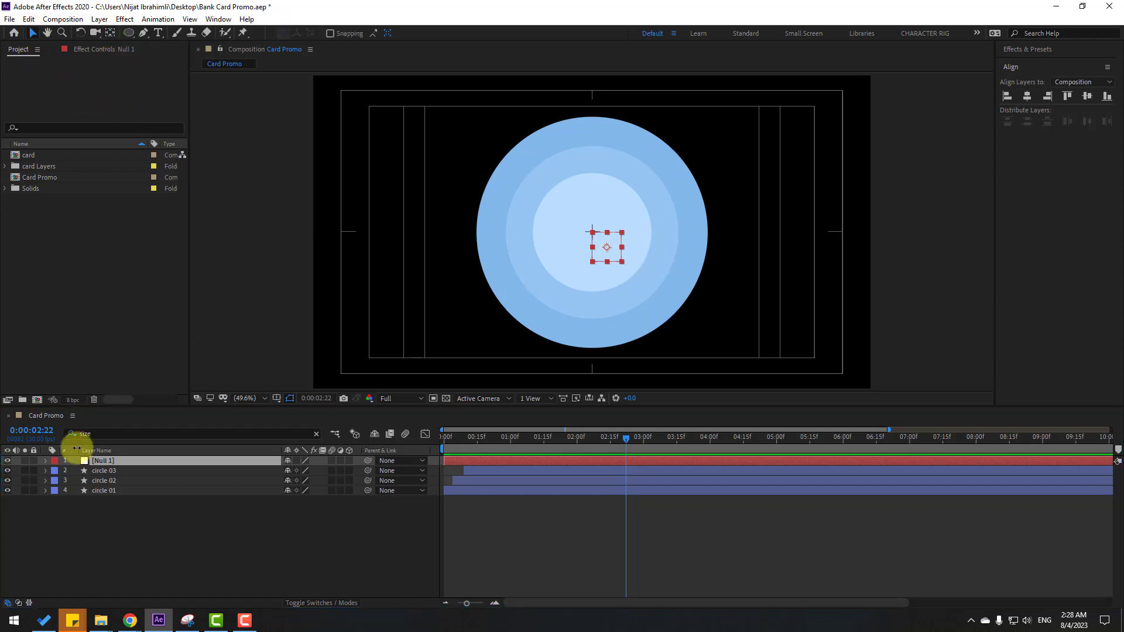
Centre the null horizontally and vertically in the composition and parent all three circle layers to it
click(108, 461)
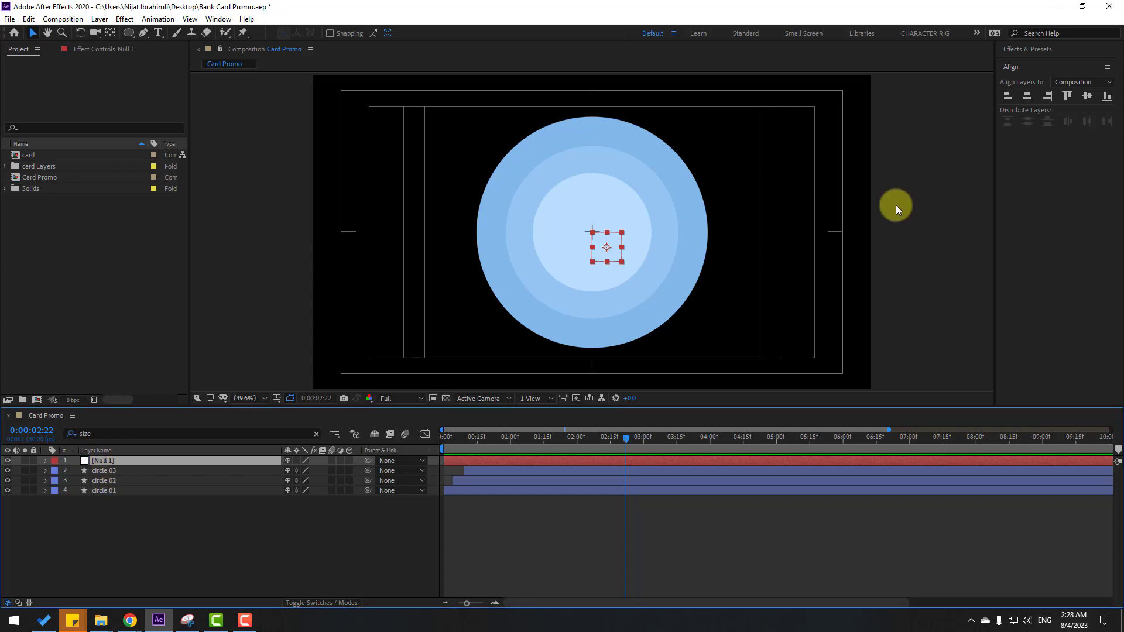
click(1028, 97)
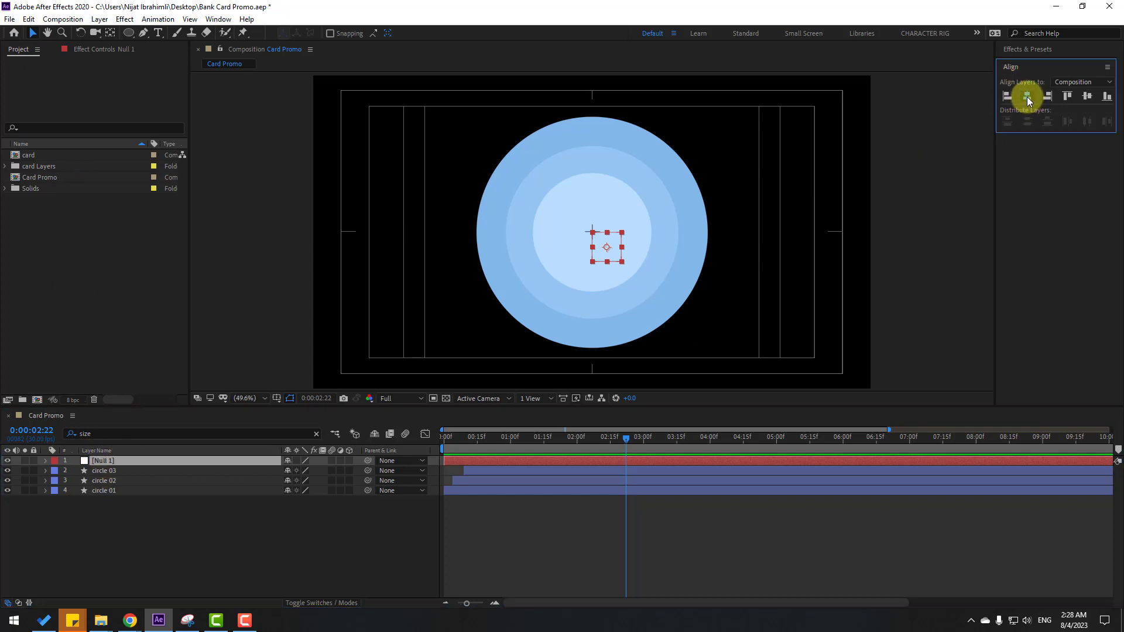
click(1087, 97)
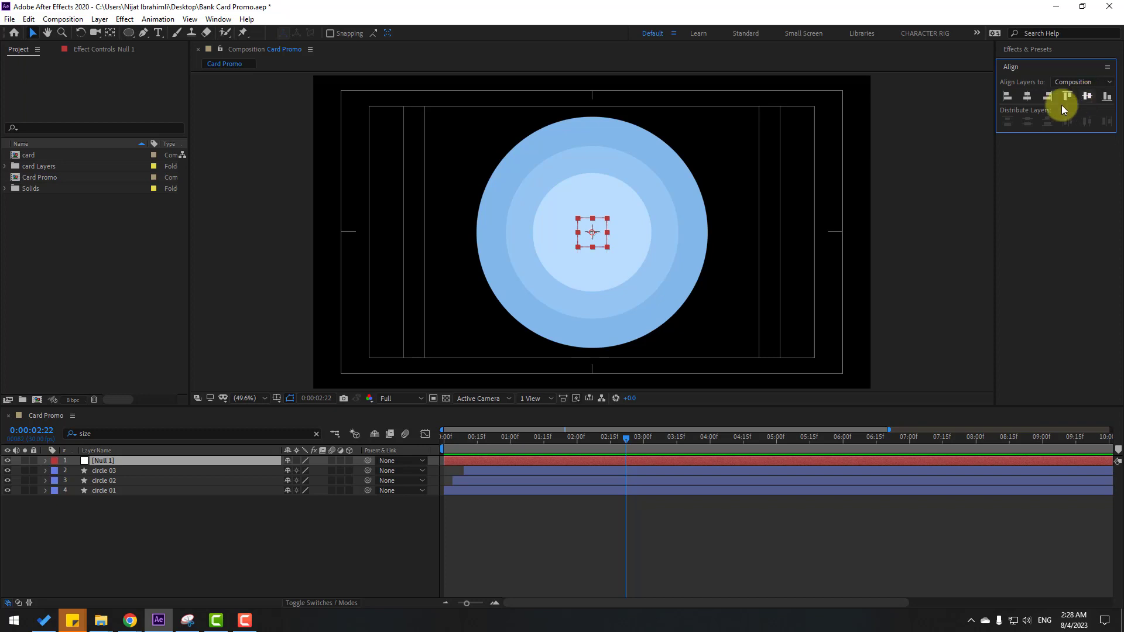
drag(97, 525, 105, 473)
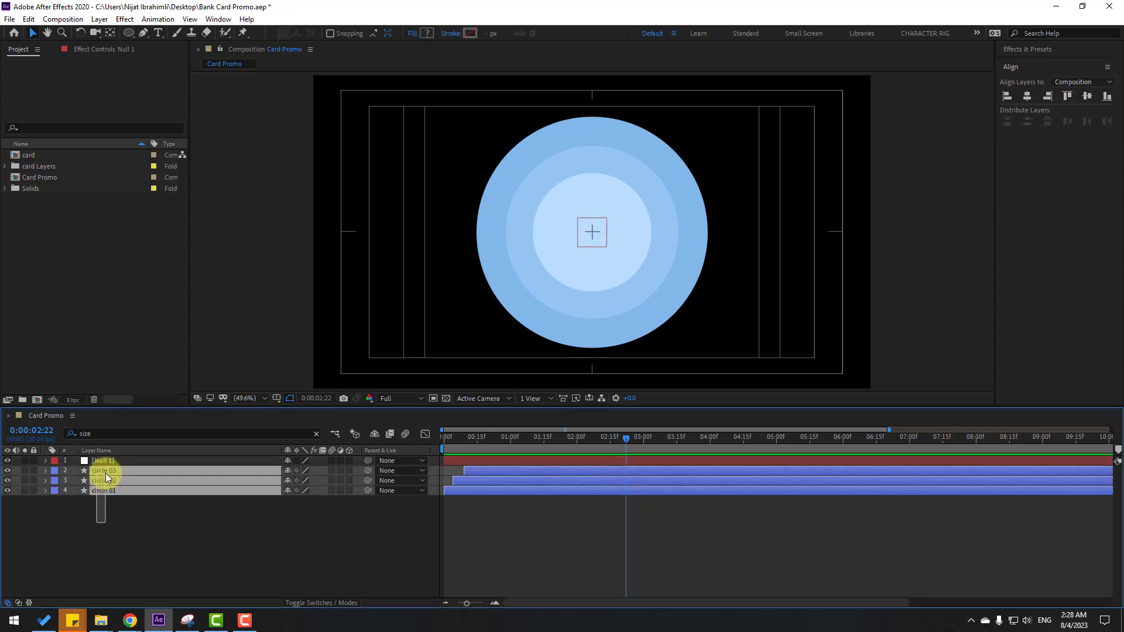
drag(367, 473, 108, 462)
Scale Null 1 up to 279%, preview the enlarged circles, and move the playhead to 0:00:00:21
key(s)
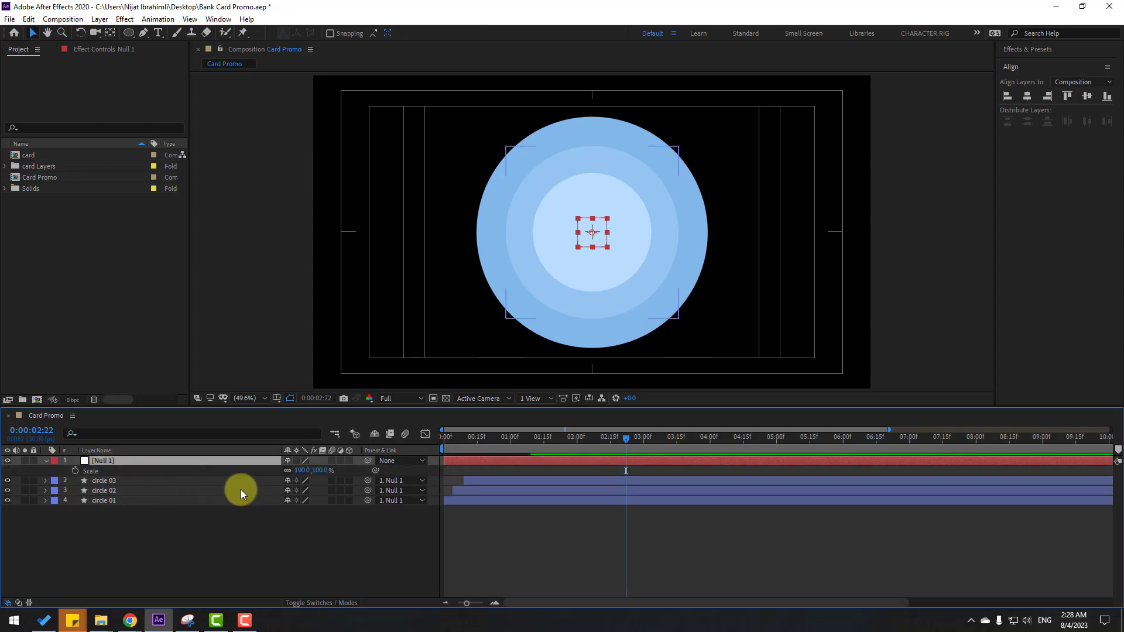
drag(302, 471, 390, 453)
click(531, 563)
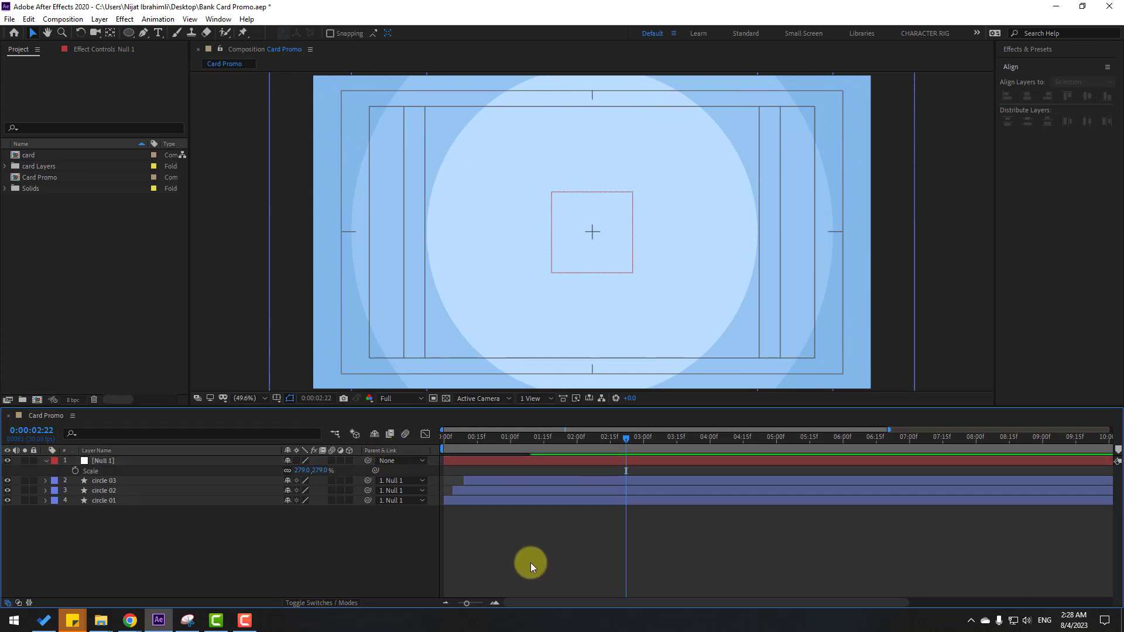
key(space)
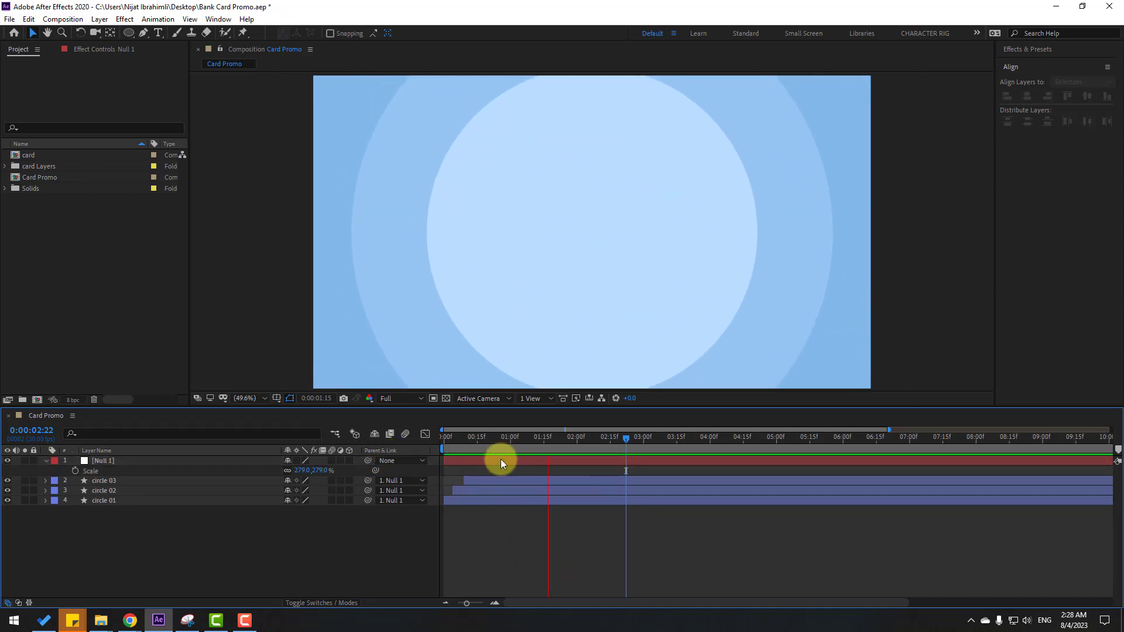
mouse_move(500, 441)
mouse_down()
mouse_move(455, 438)
mouse_move(490, 437)
mouse_up()
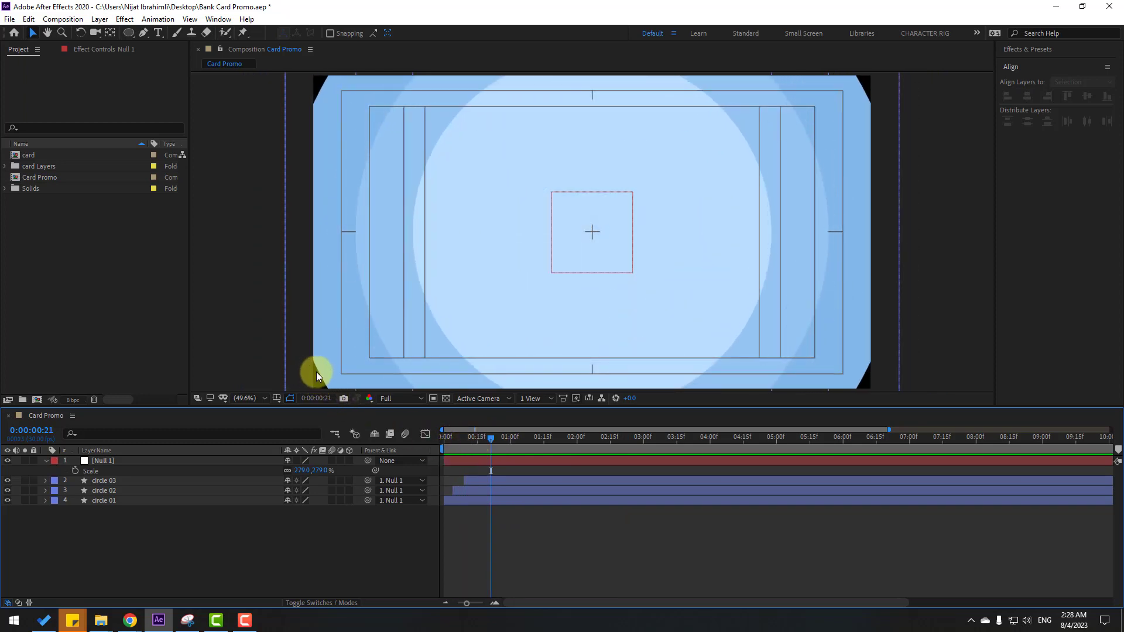
Create a 1920 x 1080 px solid named BG, with its colour sampled from the outermost circle's blue
right_click(167, 543)
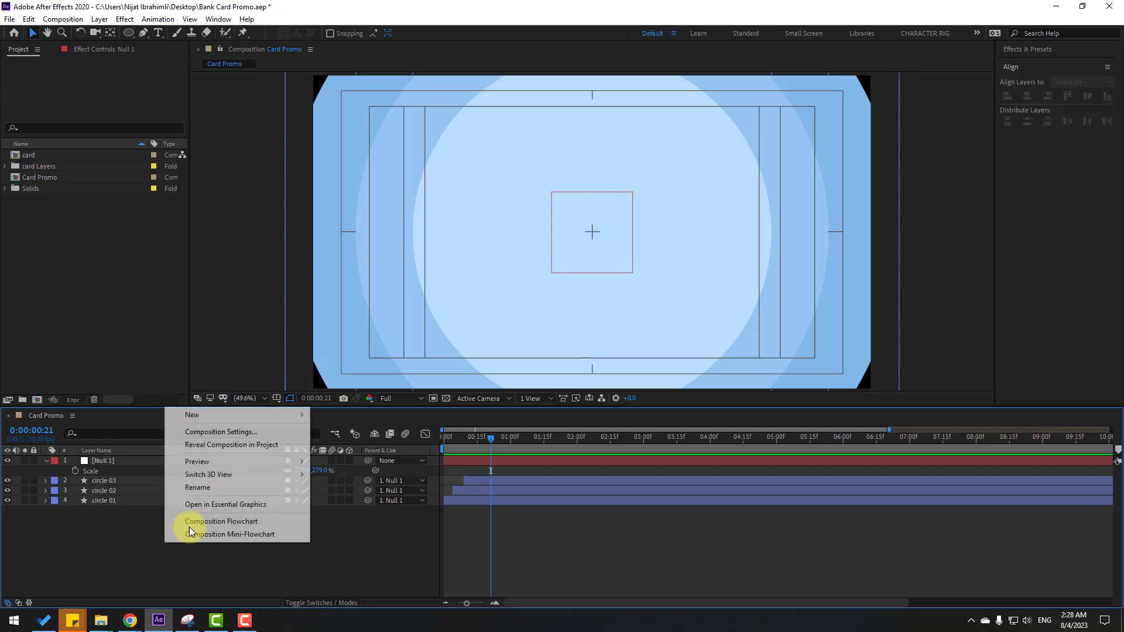
mouse_move(234, 417)
click(345, 448)
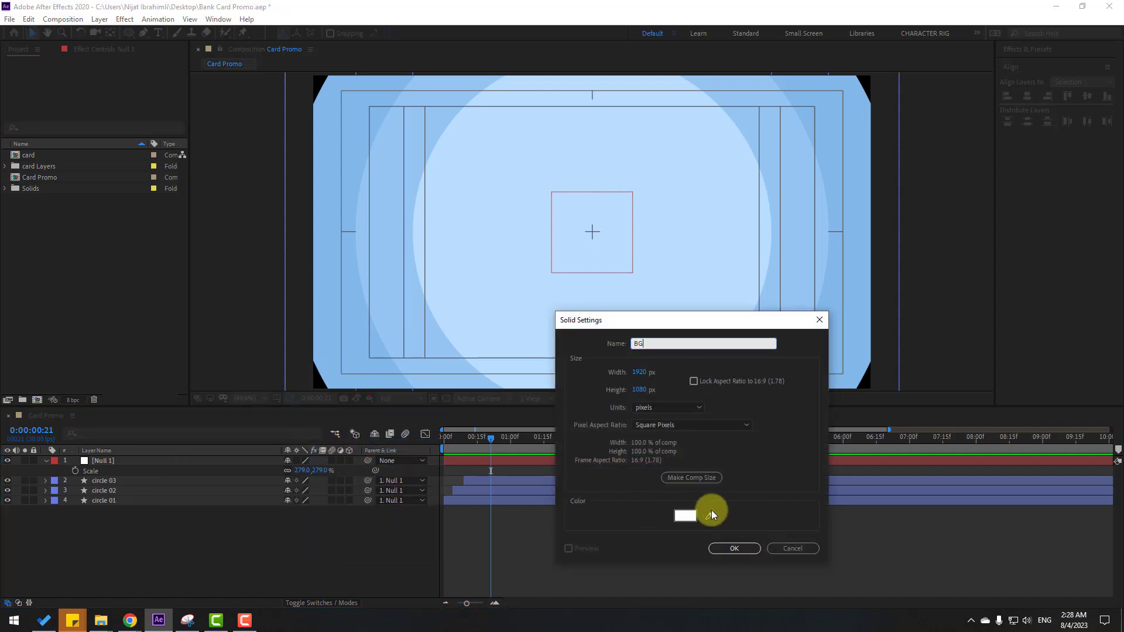
click(711, 516)
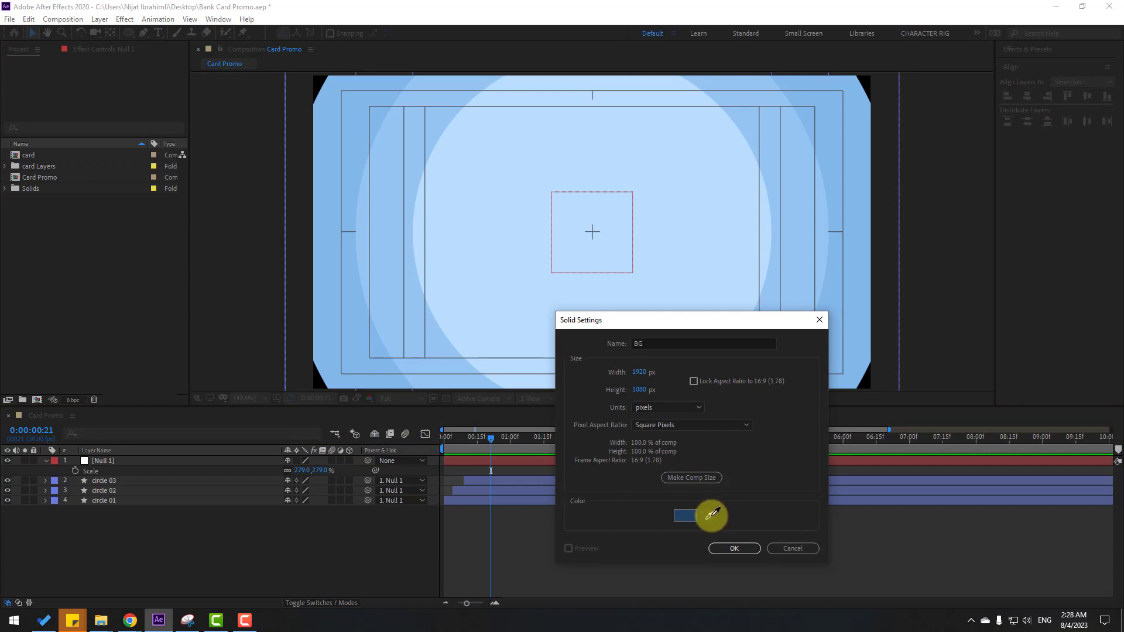
click(332, 333)
click(732, 547)
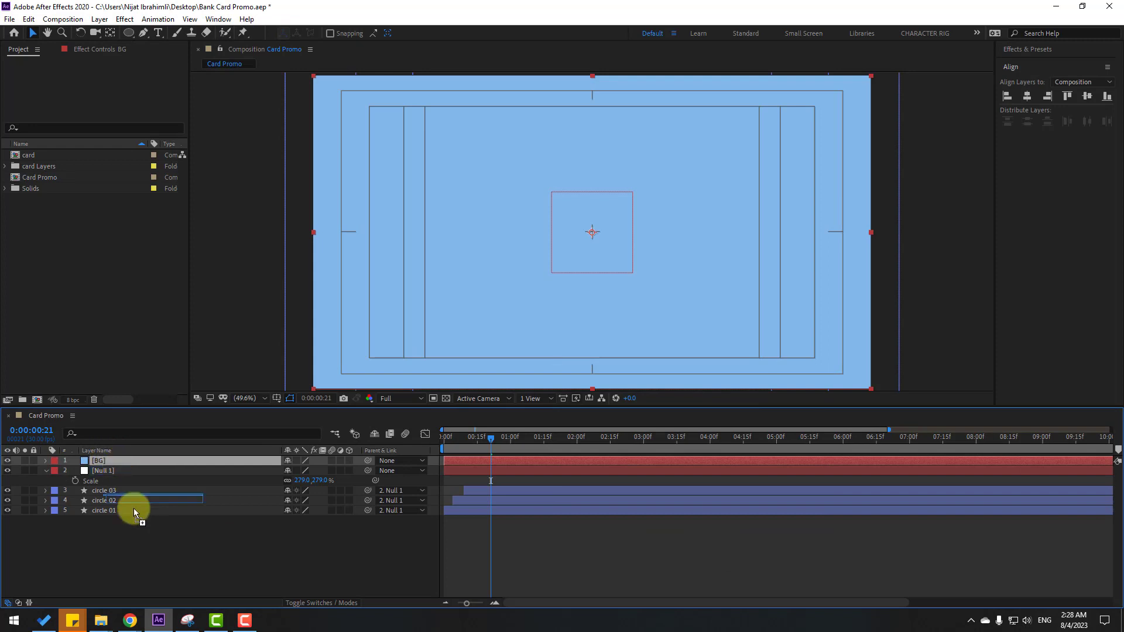
Move the BG layer below circle 01, start it a few frames later, and preview the animation from the beginning
drag(134, 511, 482, 518)
key(Home)
drag(448, 438, 500, 441)
click(443, 439)
key(space)
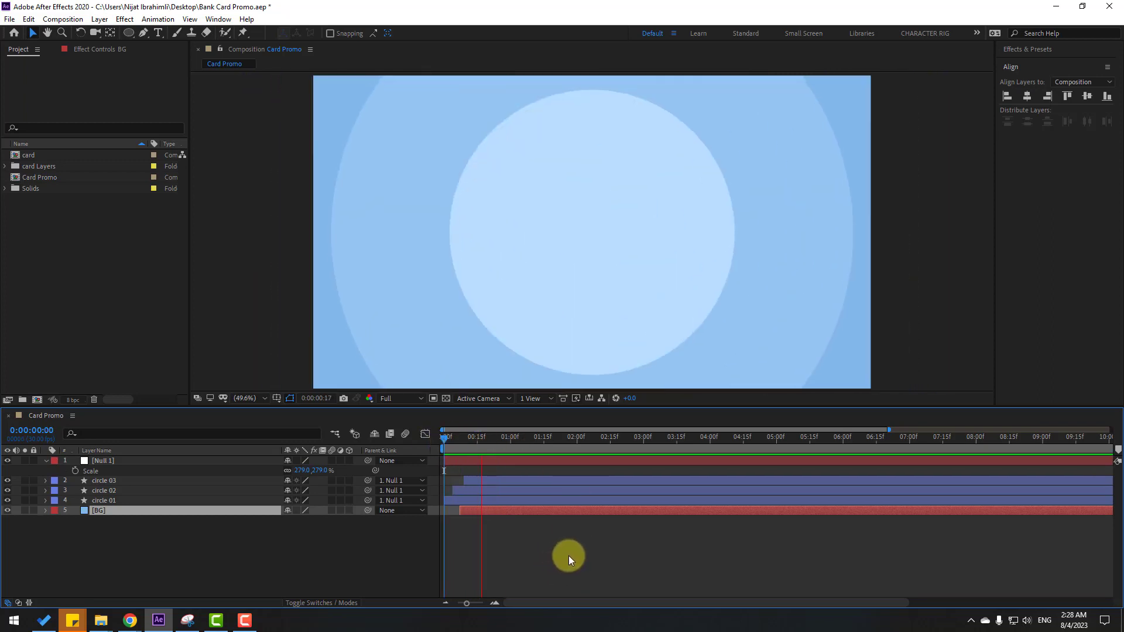
Move the playhead to 0:00:02:24, collapse Null 1's properties, and add the card composition as the uppermost layer of Card Promo
click(558, 440)
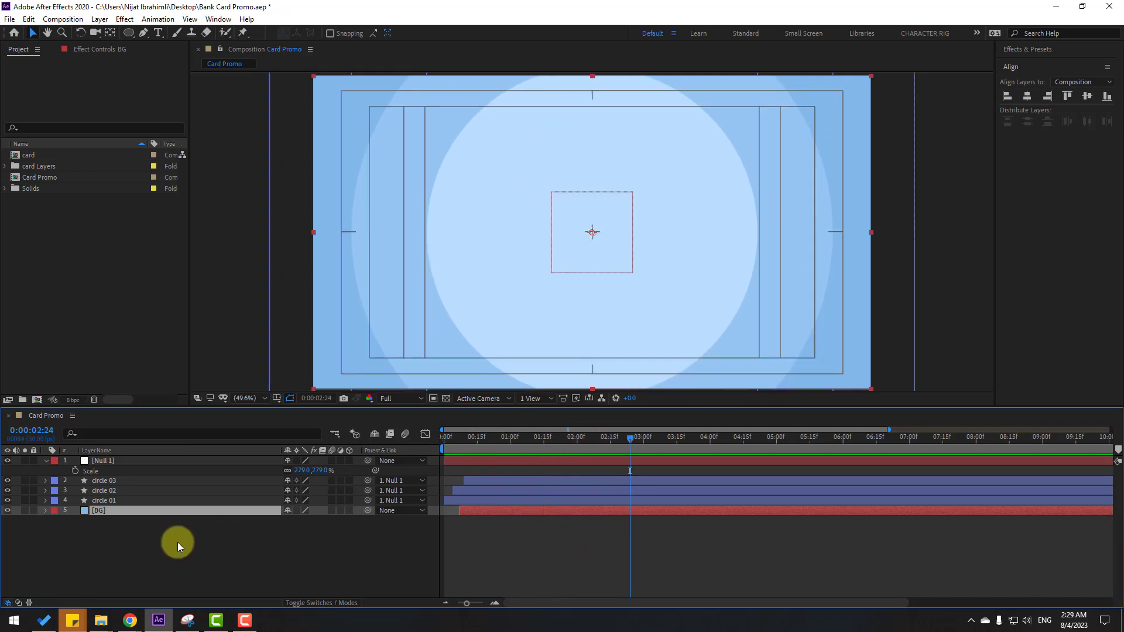
click(46, 461)
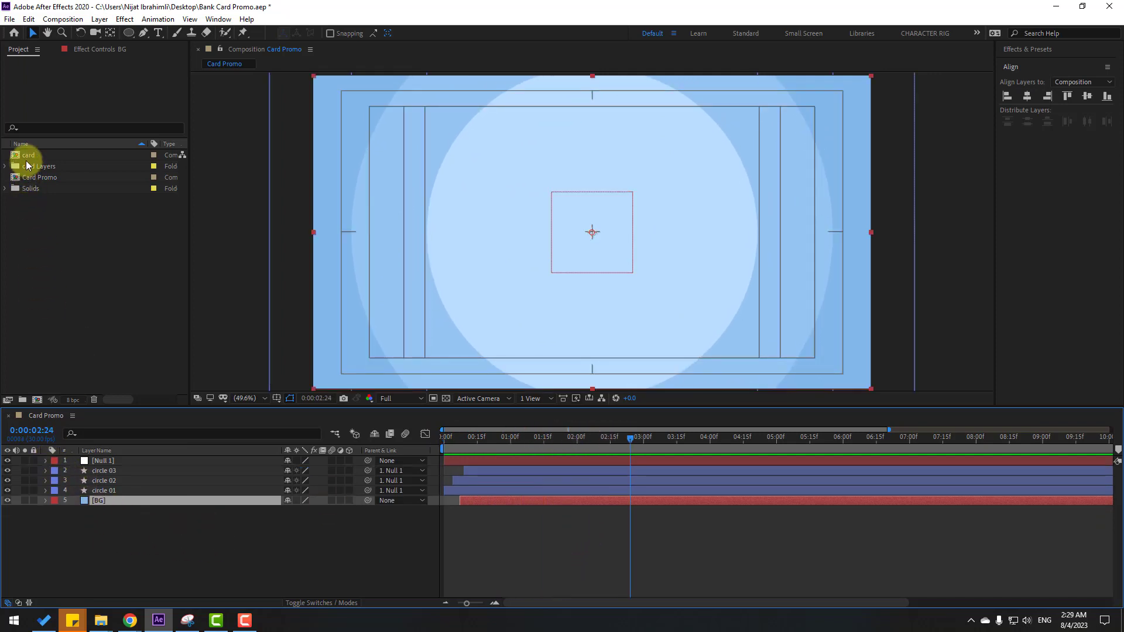
click(49, 156)
drag(30, 153, 105, 460)
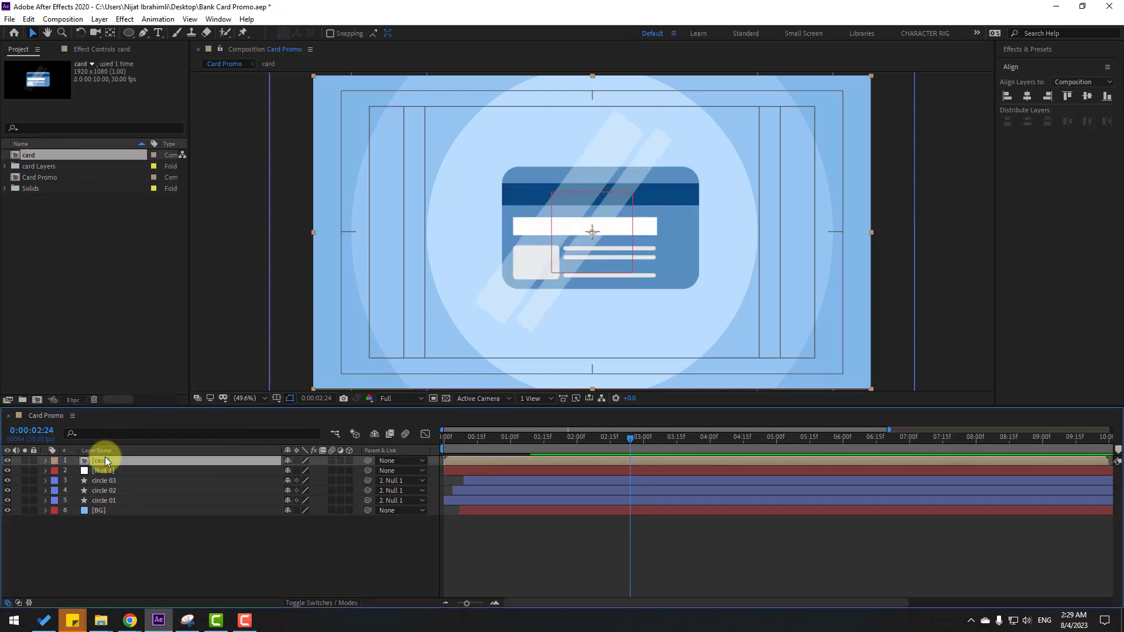
Inside the card composition, duplicate the card layer and place the reflection layer between the duplicate and the original
double_click(102, 461)
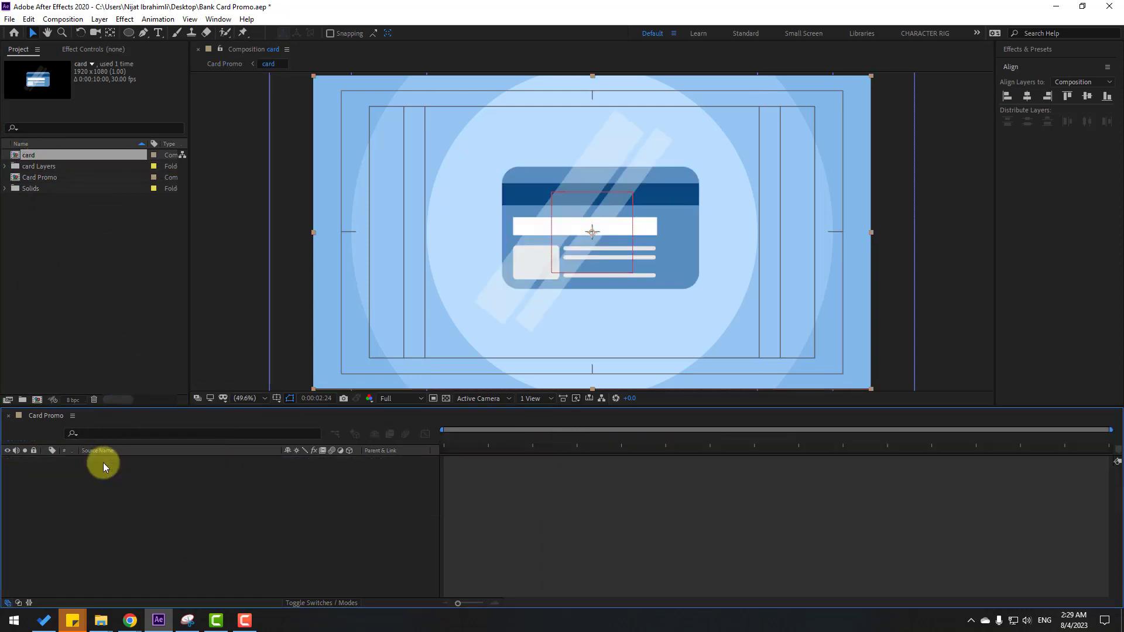
click(94, 482)
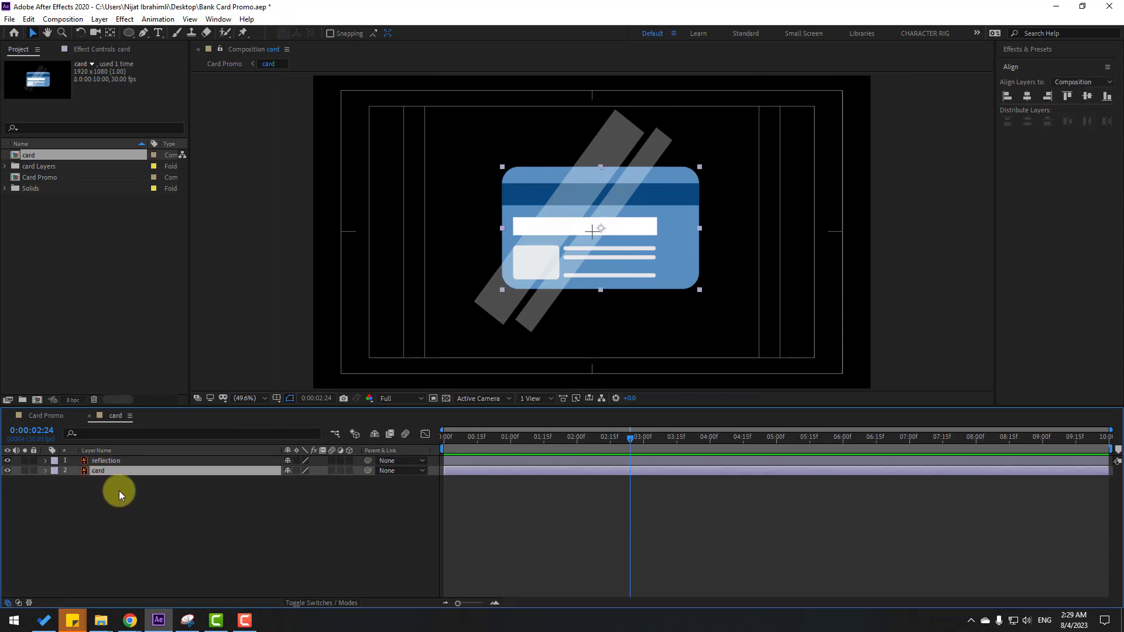
key(ctrl+d)
click(105, 462)
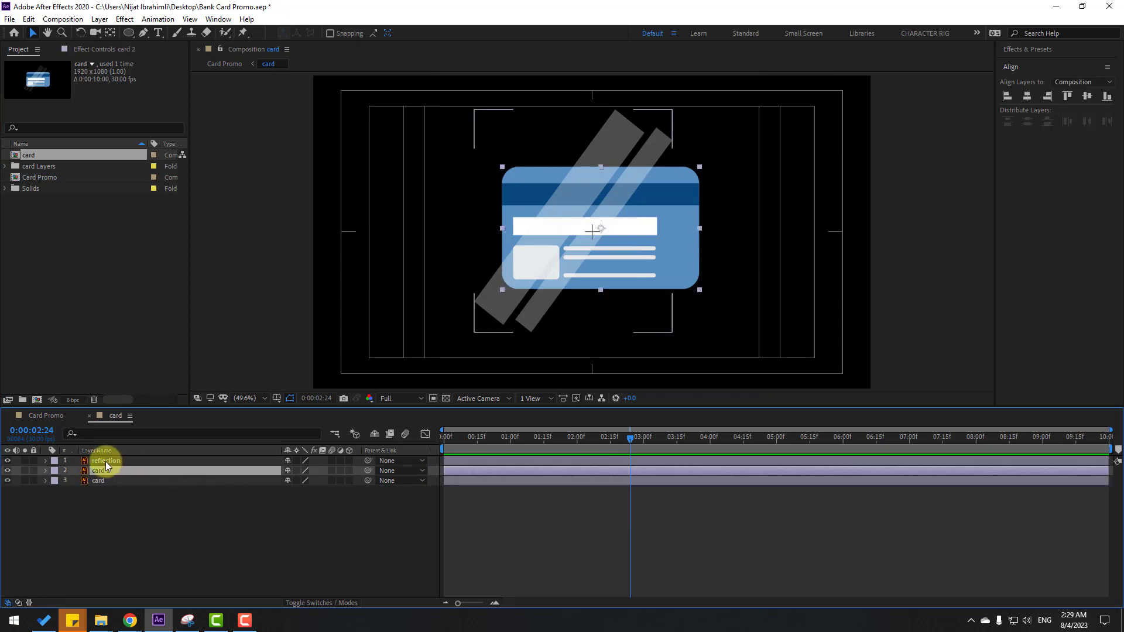
drag(114, 469, 125, 476)
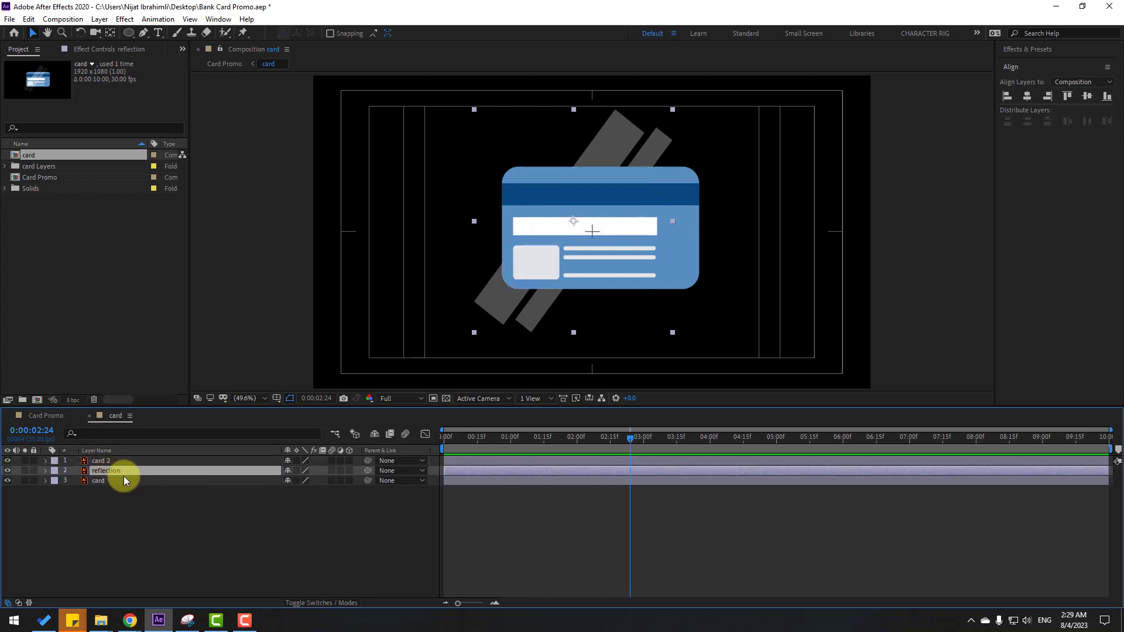
Set the reflection layer's track matte to Alpha Matte "card 2" and return to the Card Promo composition
click(303, 605)
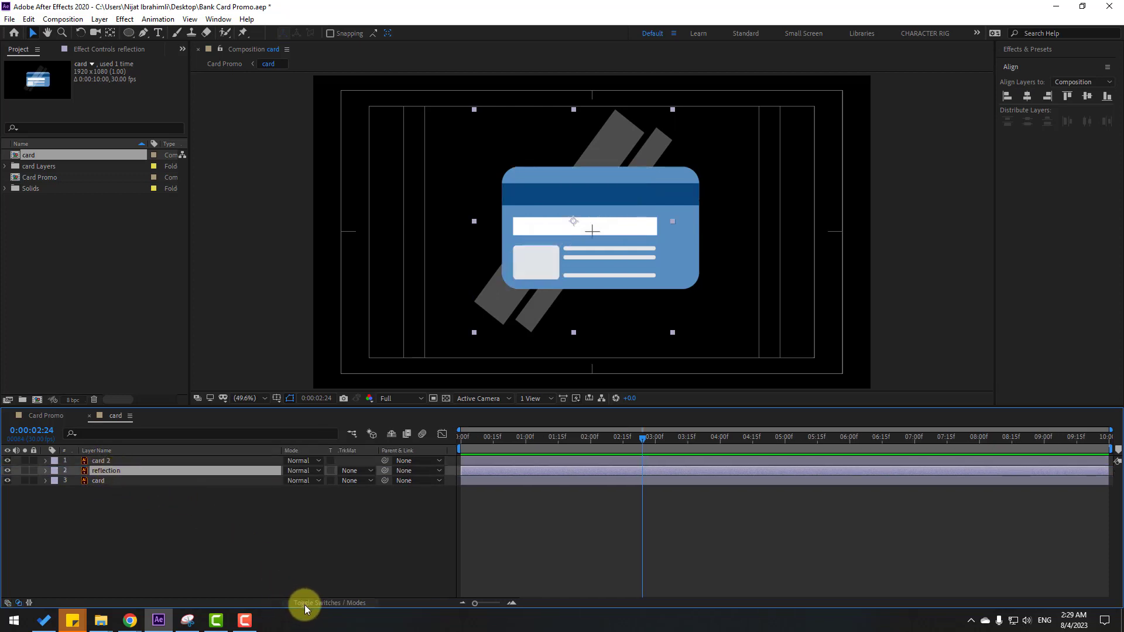
click(354, 472)
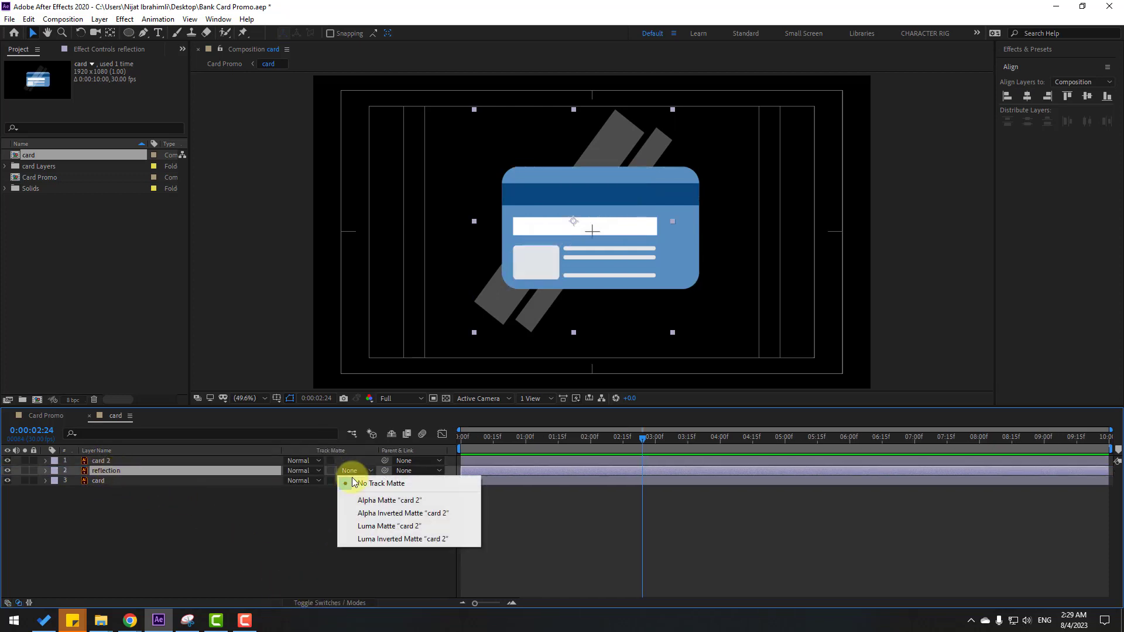
click(408, 502)
click(40, 416)
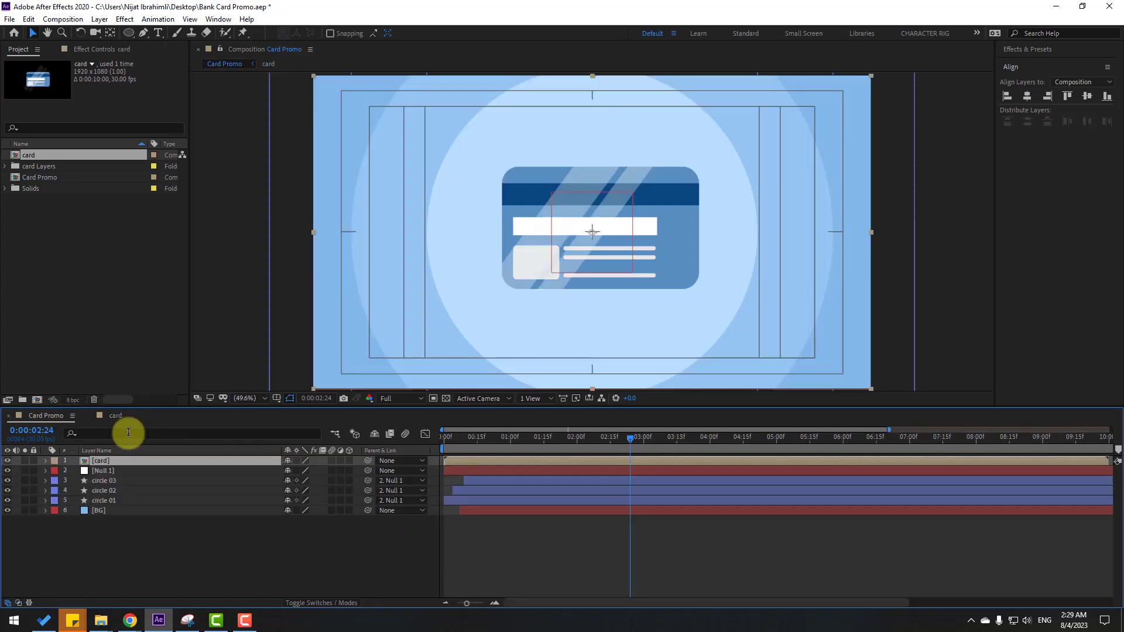
Start the card layer at 0:00:01:27 and keyframe its Position there at 960, -223, above the frame
drag(534, 438, 568, 447)
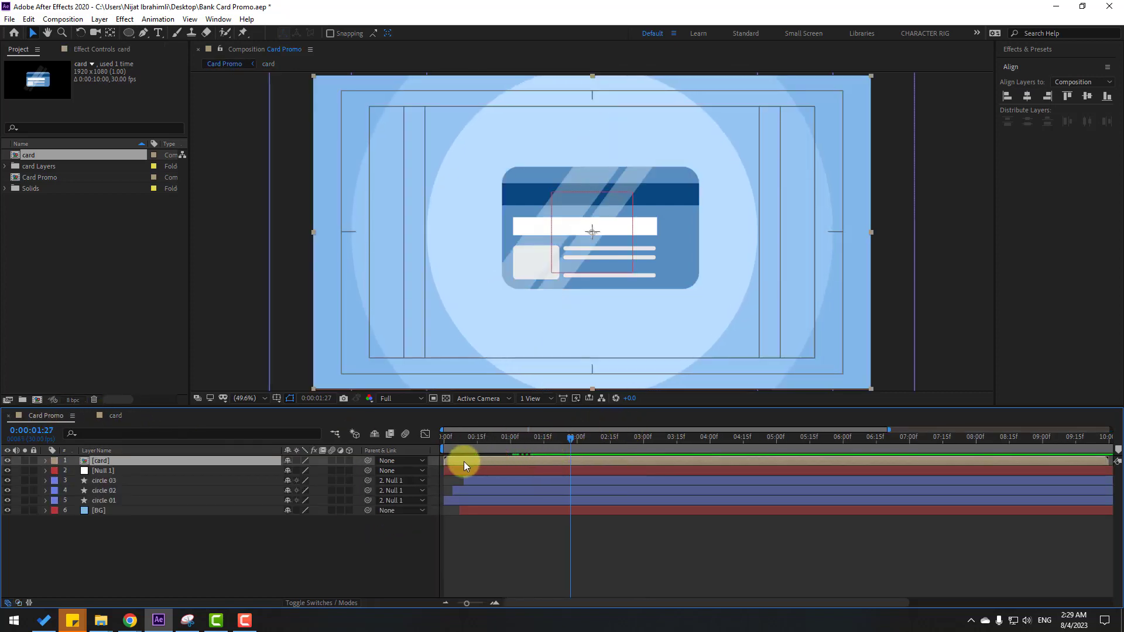
drag(464, 461, 573, 462)
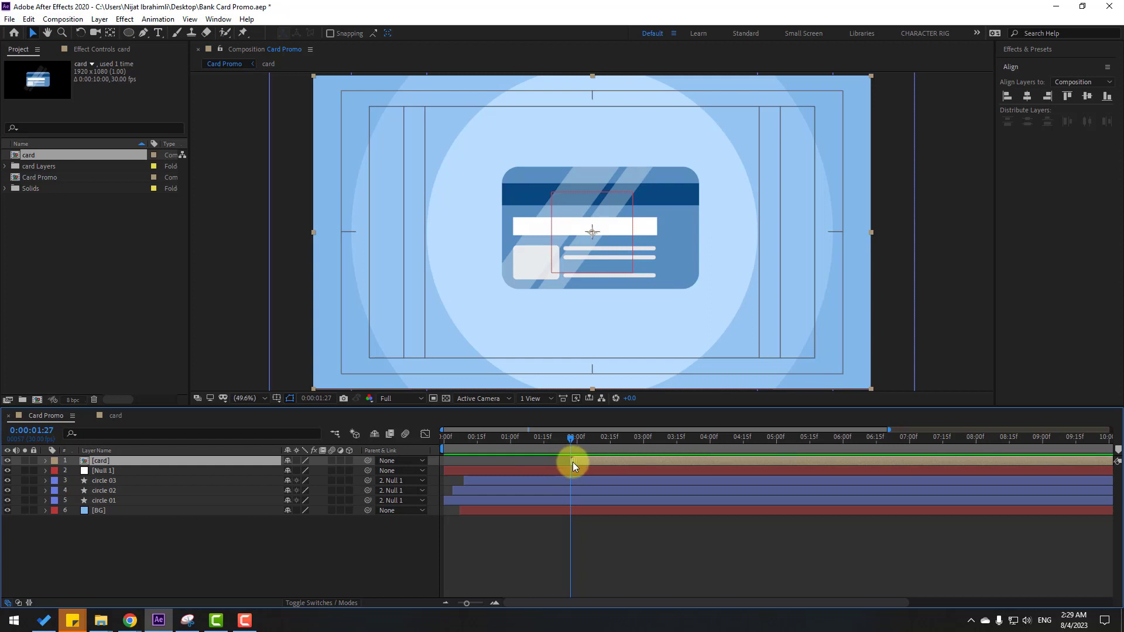
click(91, 461)
key(p)
drag(312, 470, 98, 481)
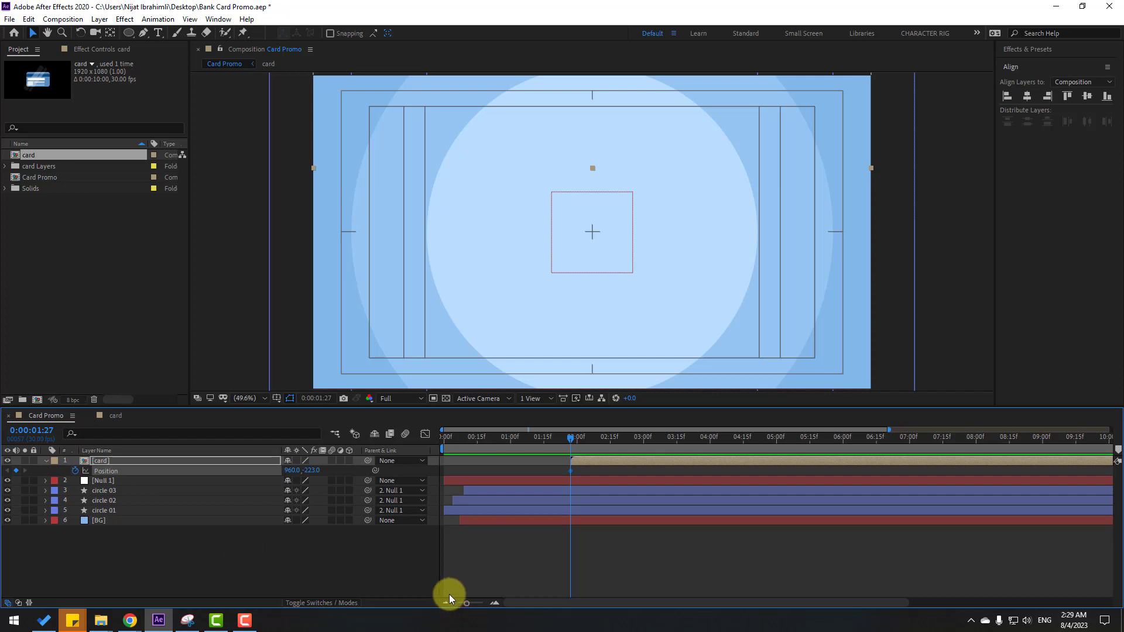
Keyframe the card's Y position at 673 at 0:00:02:07 and at 510 at 0:00:02:17
key(shift+Page_Down)
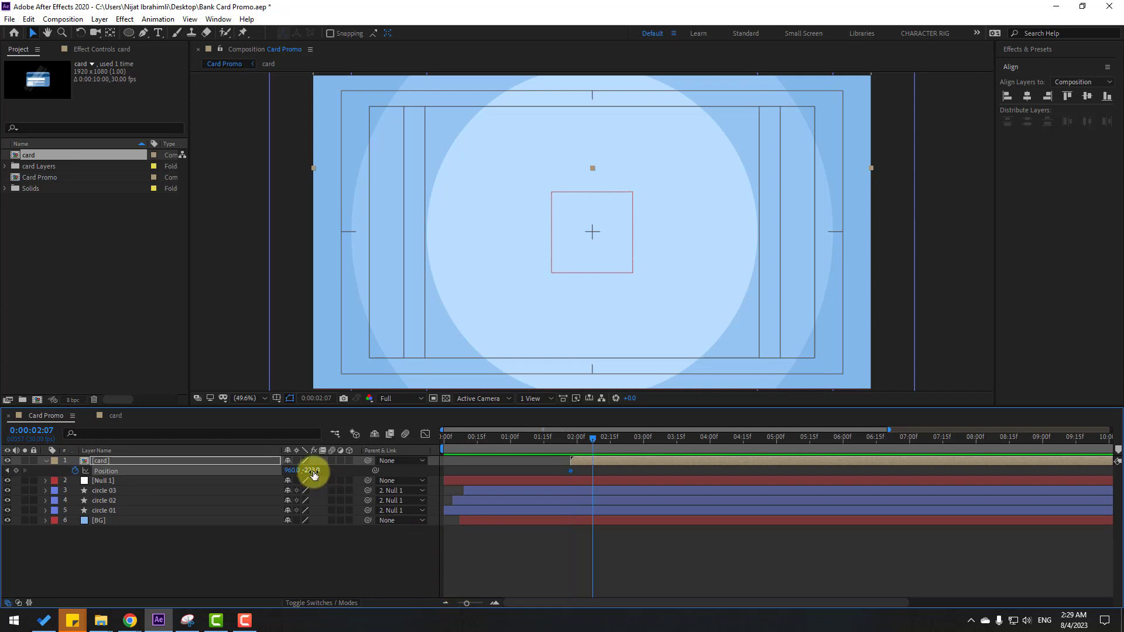
drag(313, 471, 786, 519)
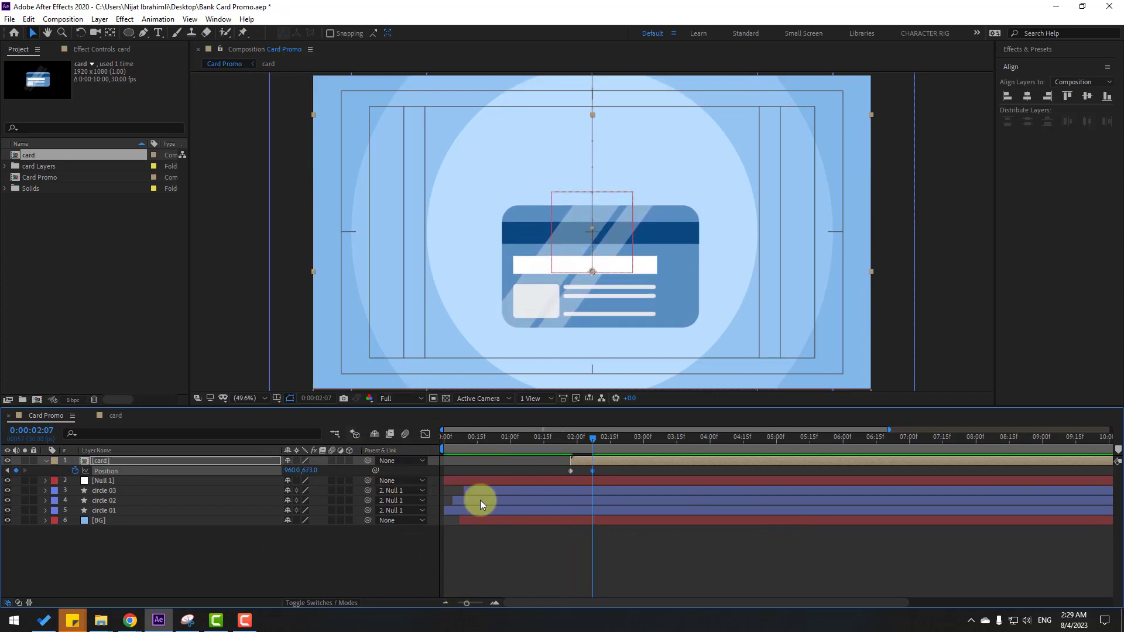
key(shift+Page_Down)
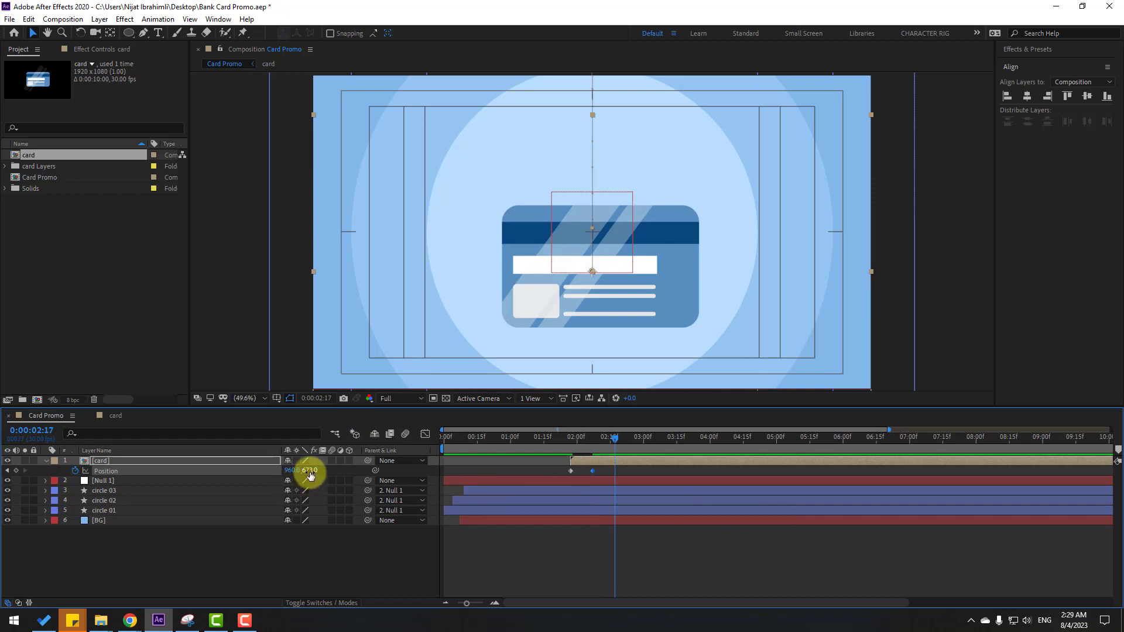
drag(310, 475, 219, 467)
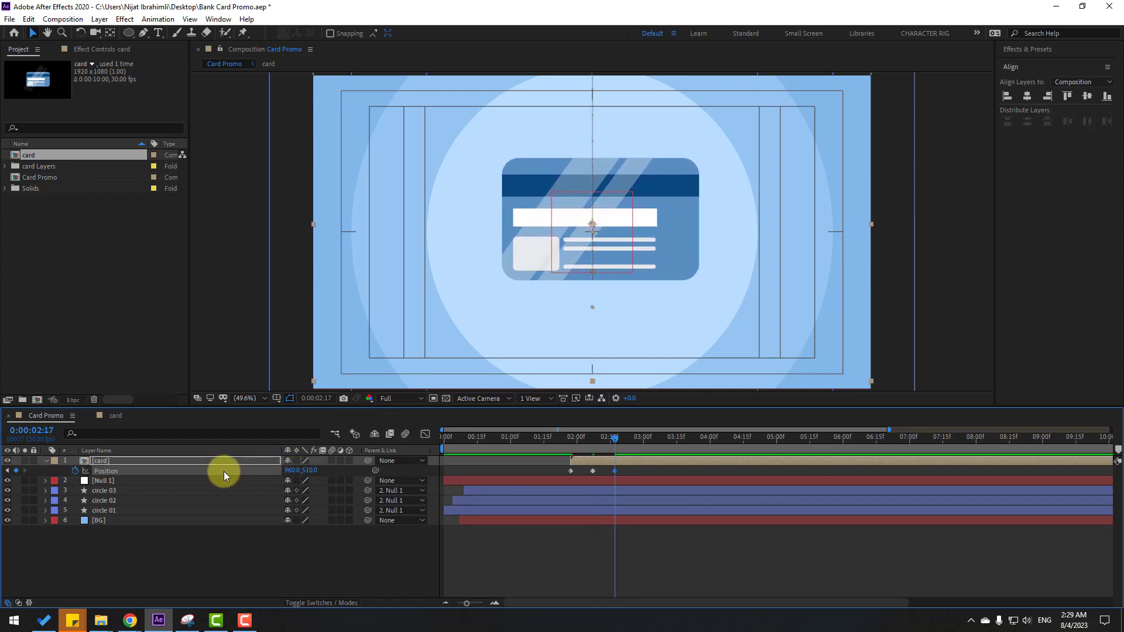
Add further alternating Position keyframes every 10 frames for a settling bounce, ending at 960, 592 at 0:00:03:17
mouse_move(307, 471)
mouse_down()
mouse_move(368, 486)
mouse_move(261, 471)
mouse_move(327, 473)
mouse_up()
click(310, 472)
key(shift+Page_Down)
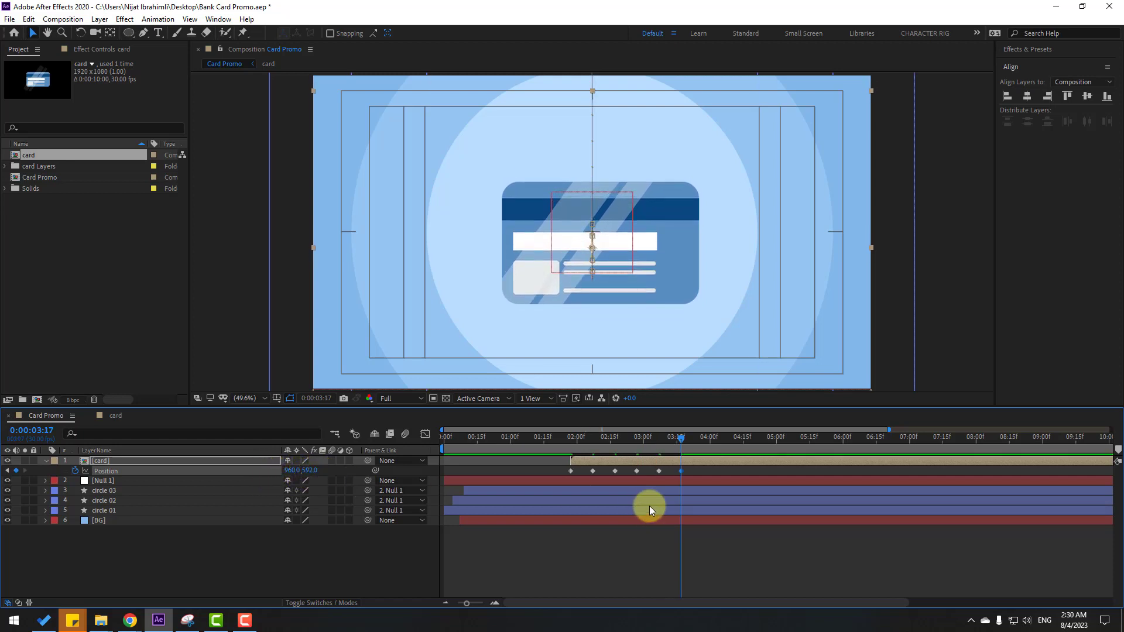
Apply Easy Ease to all of the card's Position keyframes and preview the bounce
drag(700, 473, 571, 474)
right_click(571, 473)
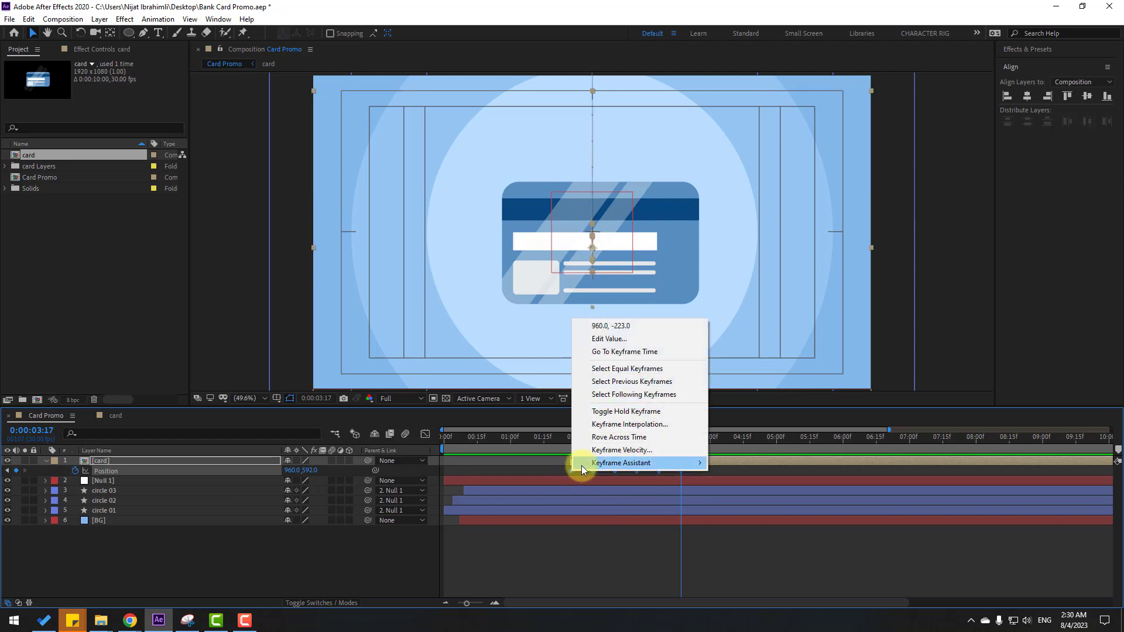
mouse_move(582, 462)
click(779, 503)
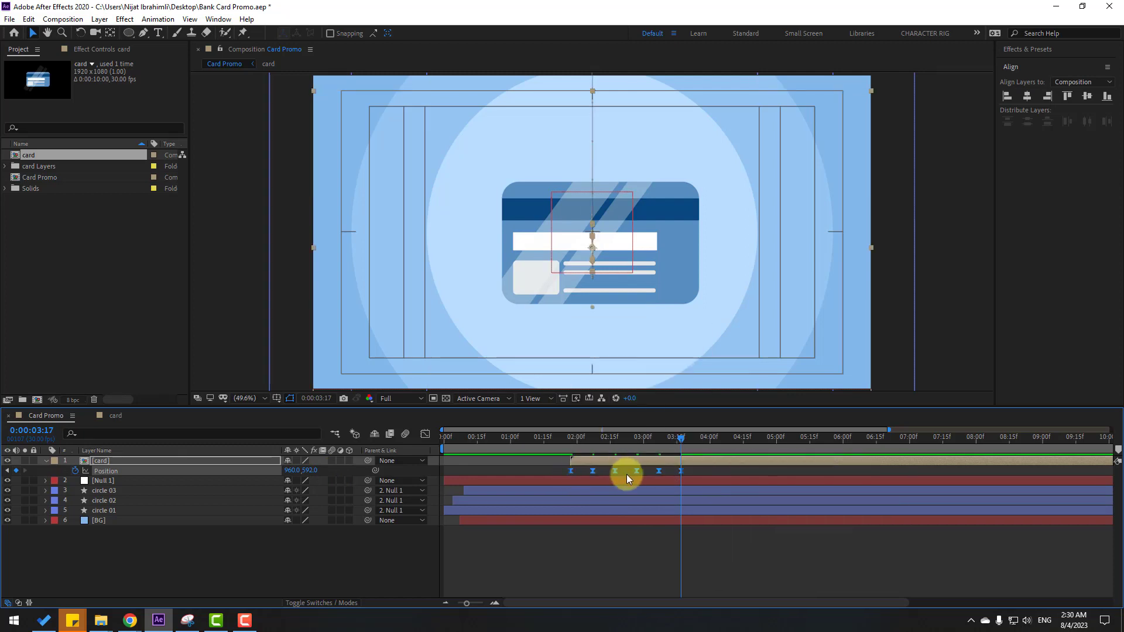
key(space)
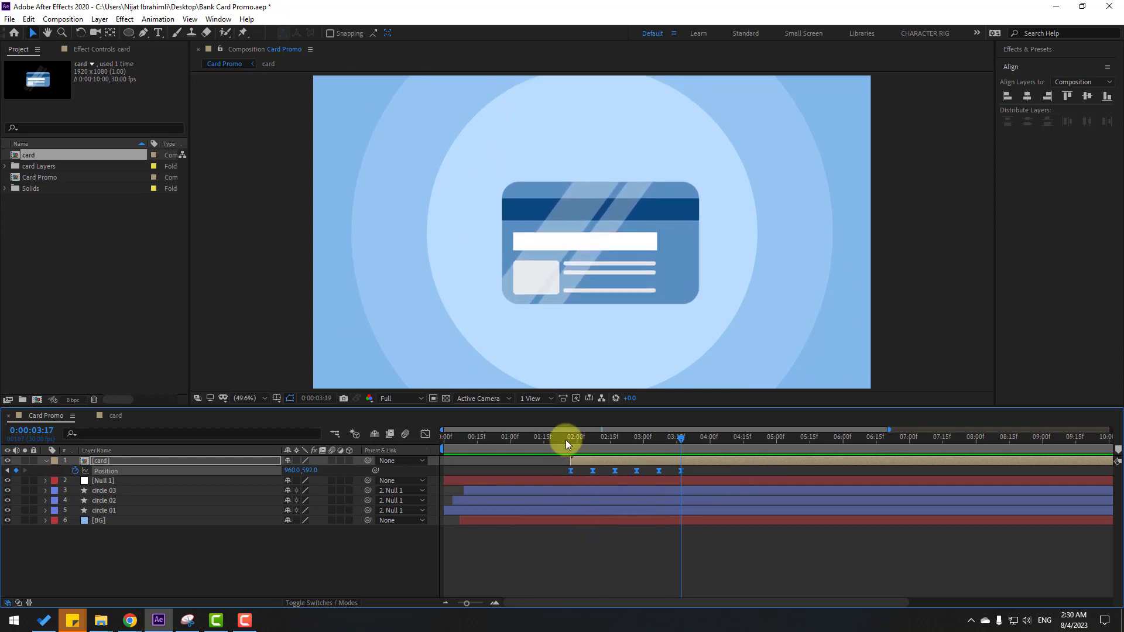
Move the playhead to 0:00:02:07 and set the spatial interpolation of all the card's Position keyframes to Linear
drag(568, 438, 593, 438)
drag(697, 477, 556, 479)
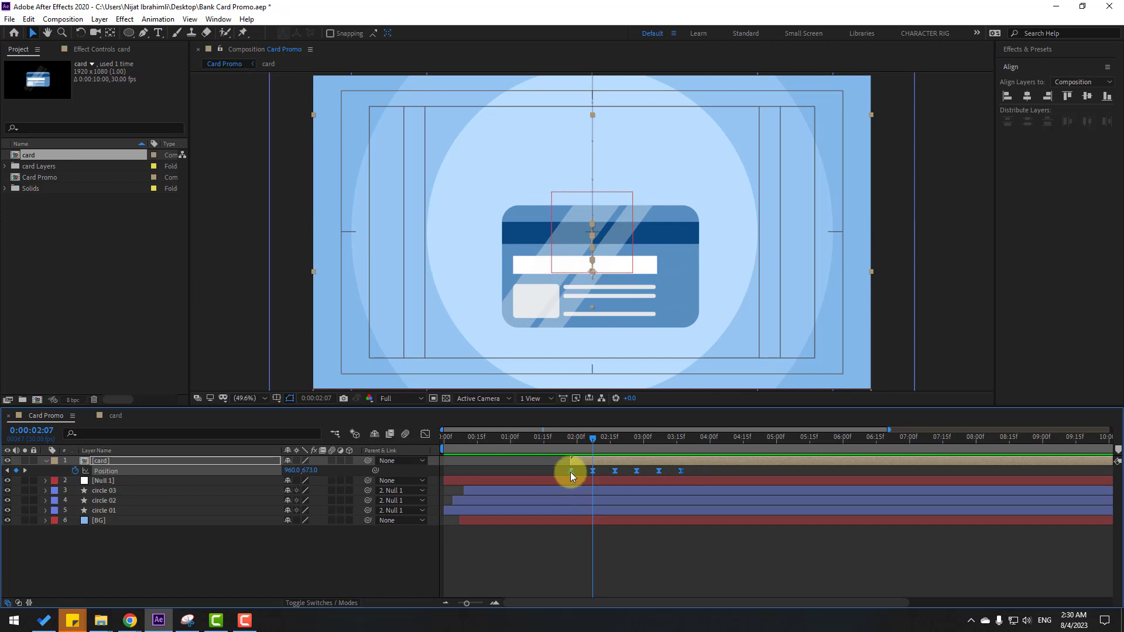
right_click(571, 472)
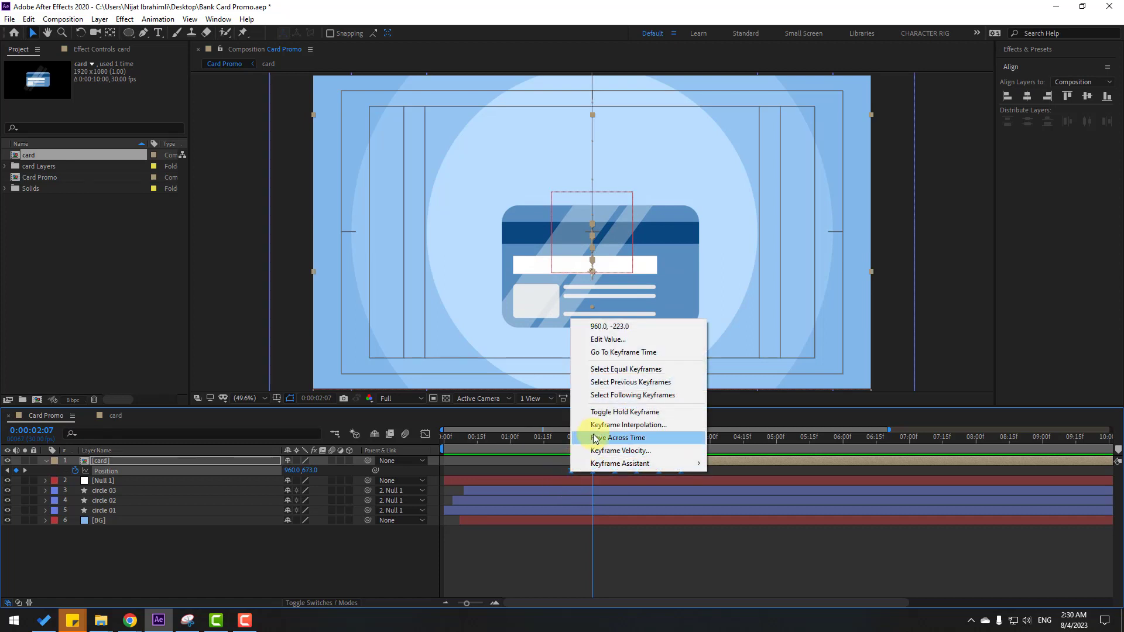
click(644, 425)
click(732, 388)
click(733, 388)
click(740, 388)
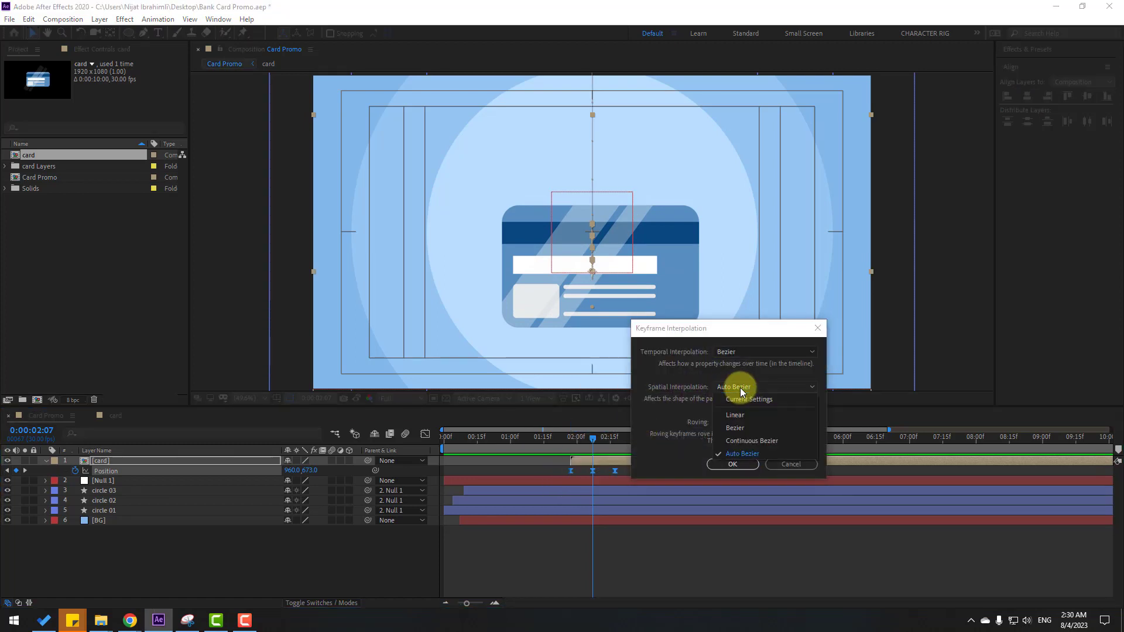
click(733, 417)
click(737, 468)
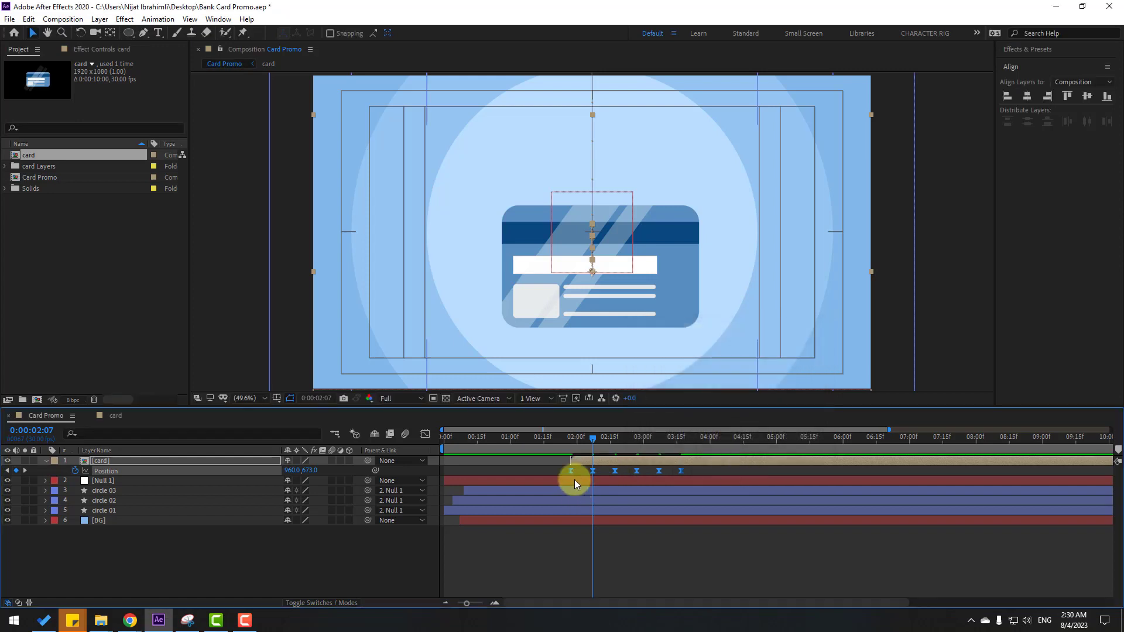
Shift the card layer with its keyframes earlier so it starts at 0:00:00:08, previewing the timing
click(550, 439)
drag(599, 460, 501, 464)
key(Home)
key(space)
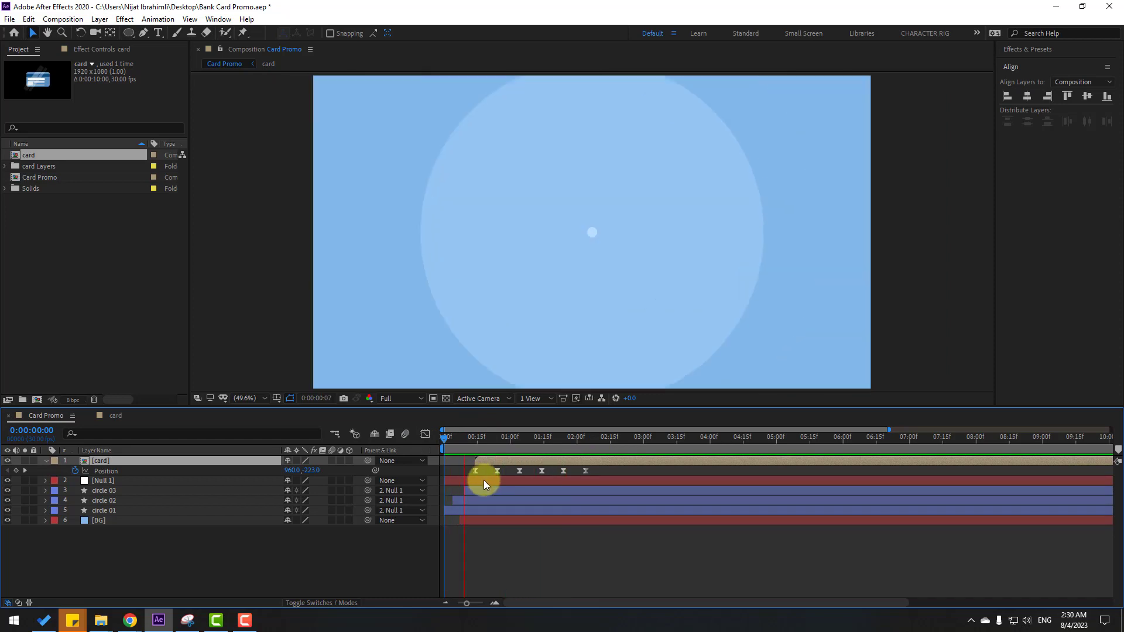
click(467, 436)
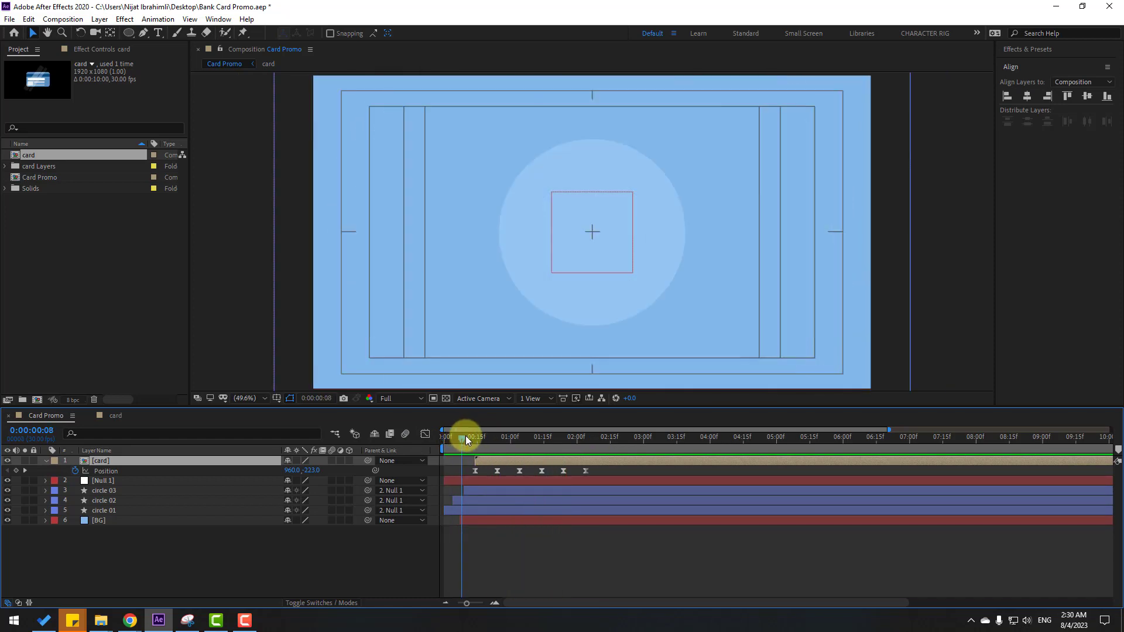
drag(490, 461, 481, 461)
key(space)
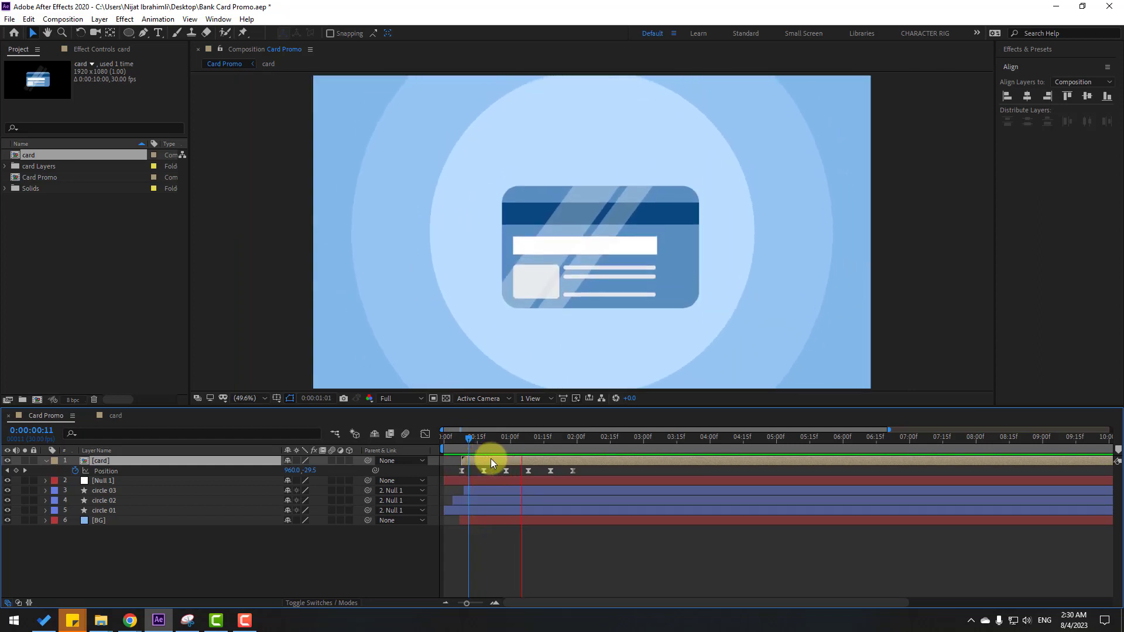
Reveal the card layer's Rotation and keyframe it at -15° at 0:00:00:08, where the layer starts
drag(497, 437, 572, 444)
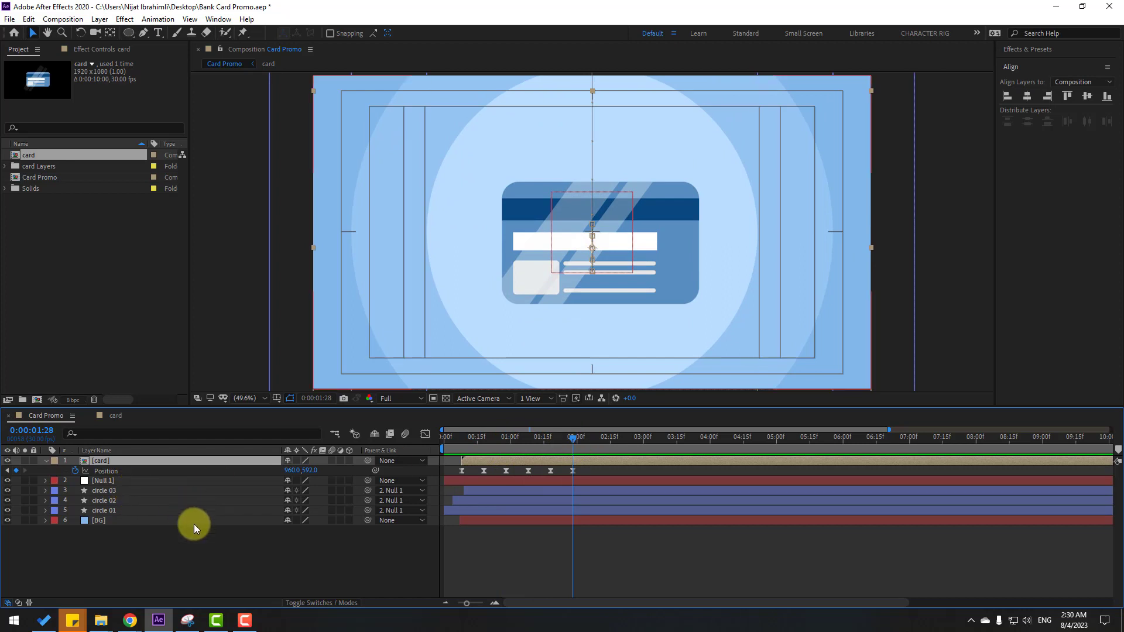
key(shift+r)
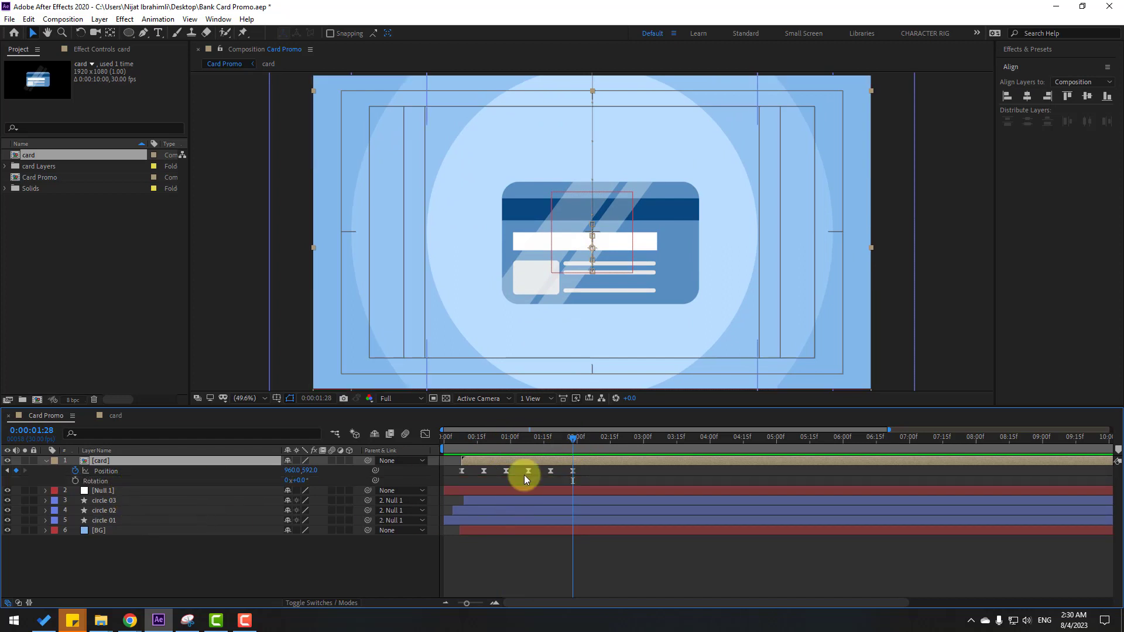
drag(511, 438, 462, 441)
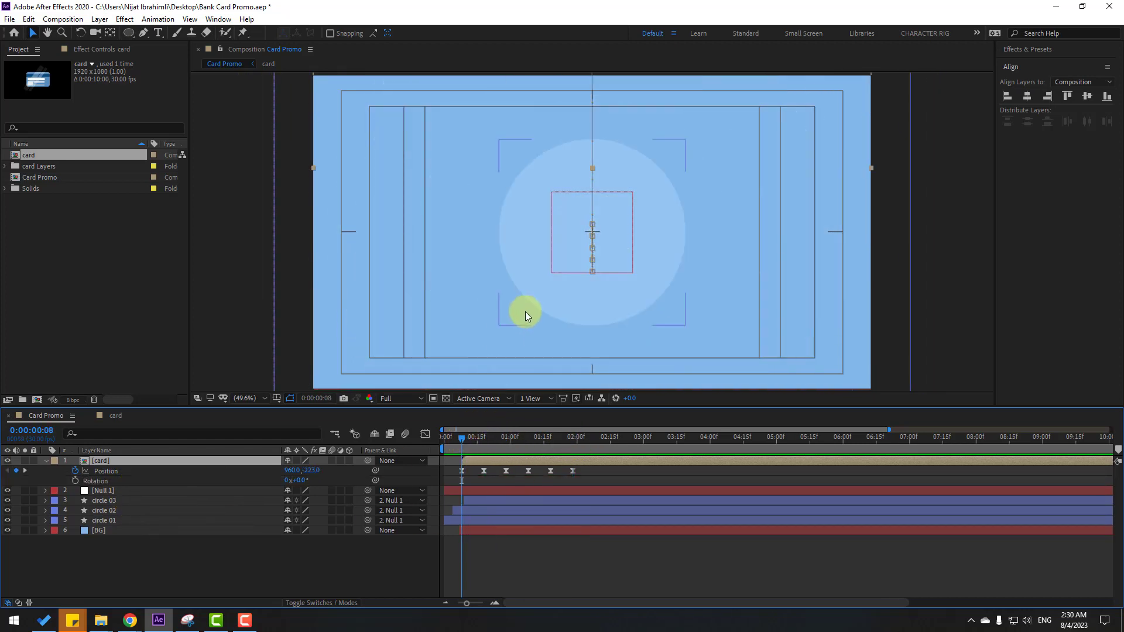
scroll(556, 313, down, 2)
drag(690, 174, 671, 219)
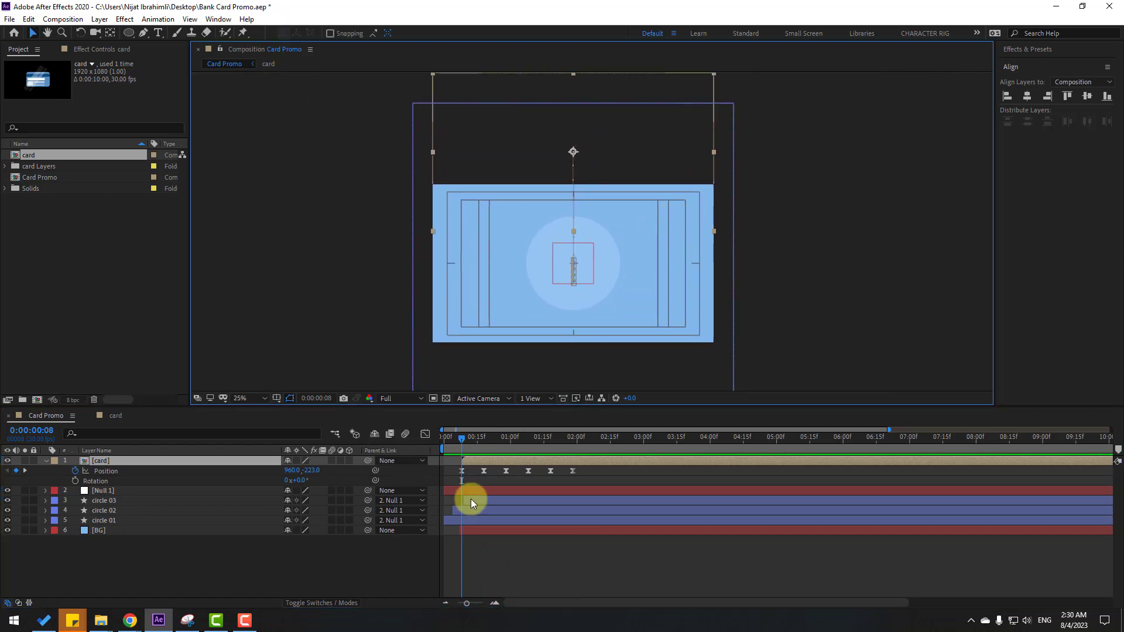
click(75, 481)
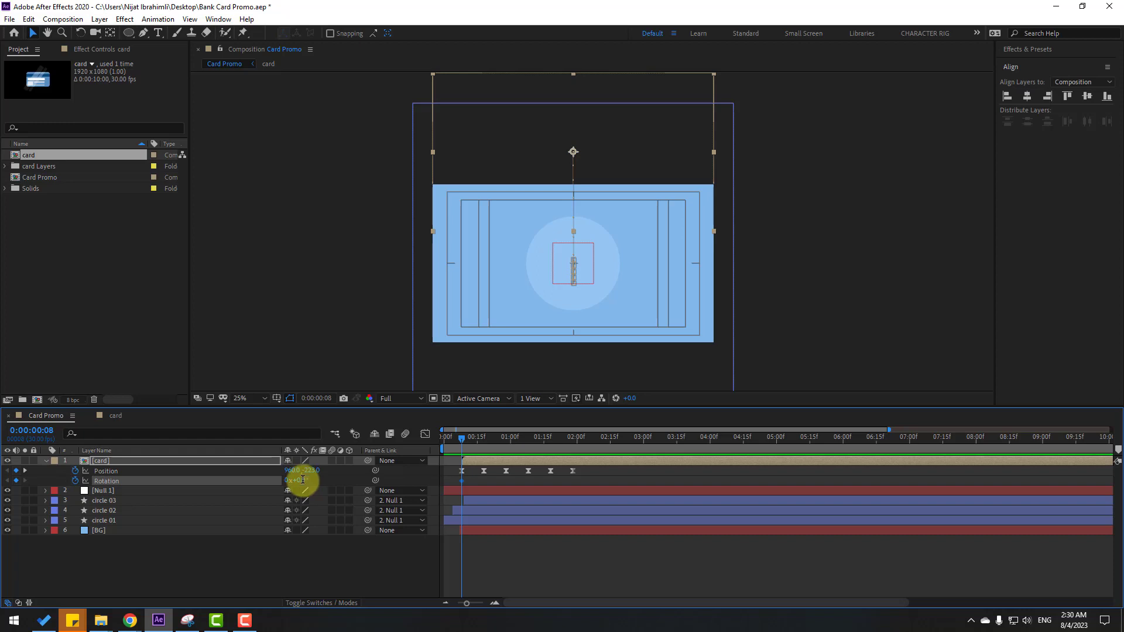
text(-10)
key(Return)
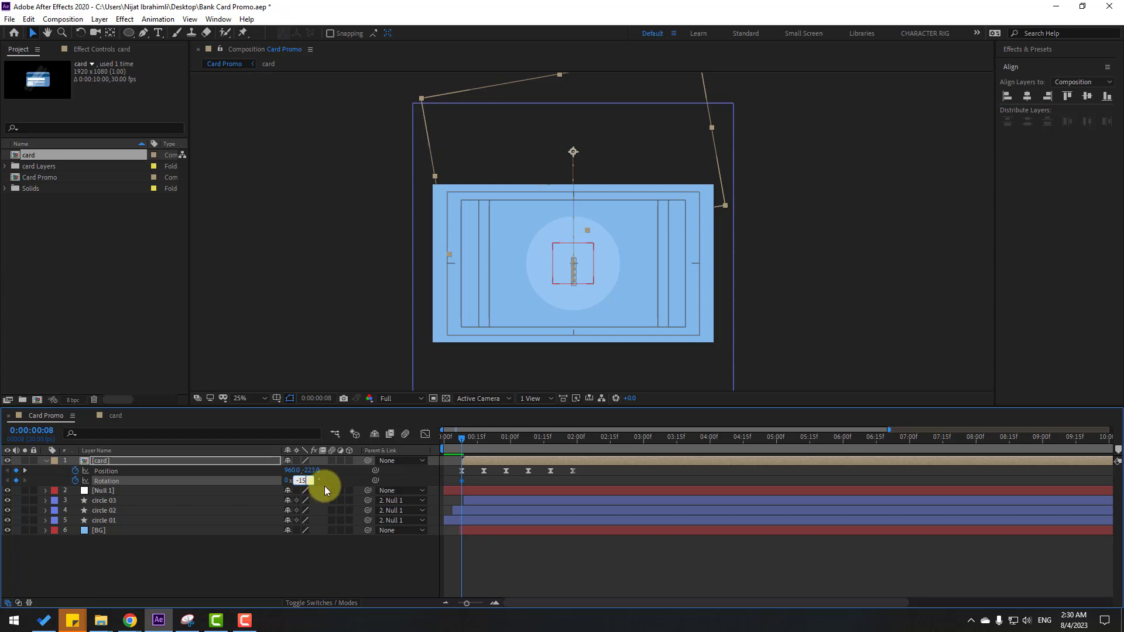
key(Return)
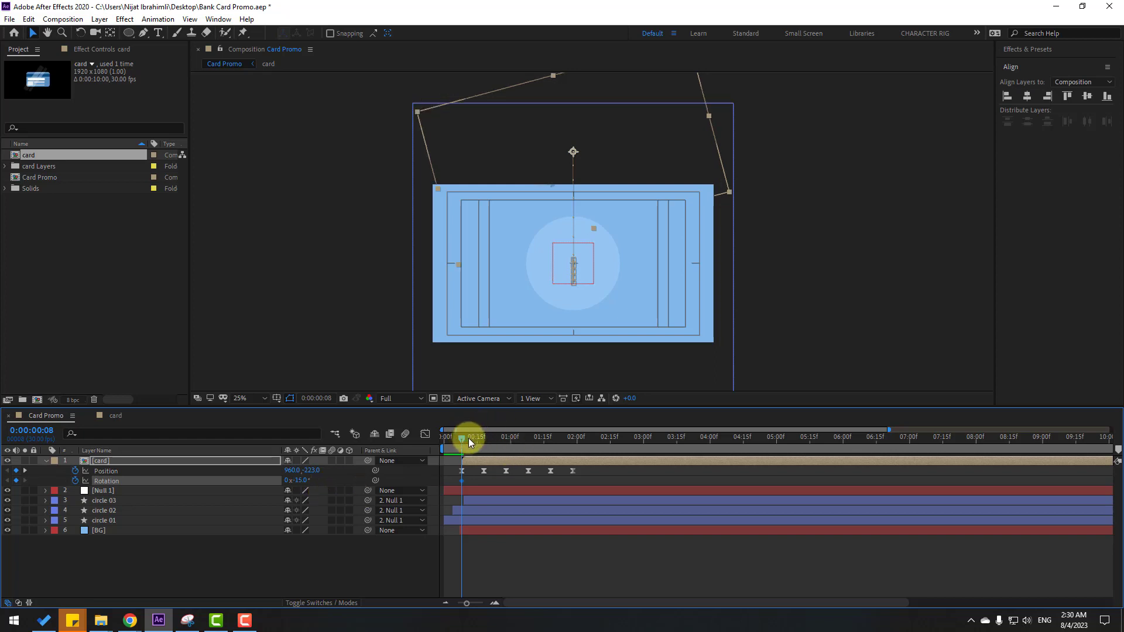
Keyframe the card's Rotation at 7° at 0:00:00:18 and at -3° at 0:00:00:28, matching the bounce keyframes
drag(468, 438, 484, 438)
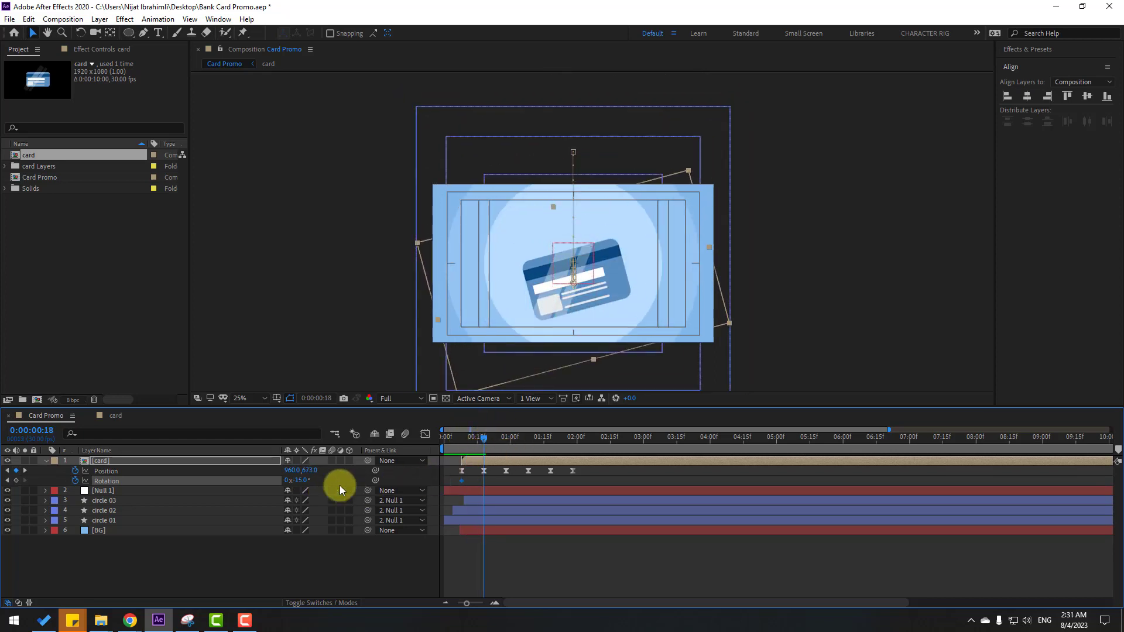
click(304, 479)
text(7)
key(Return)
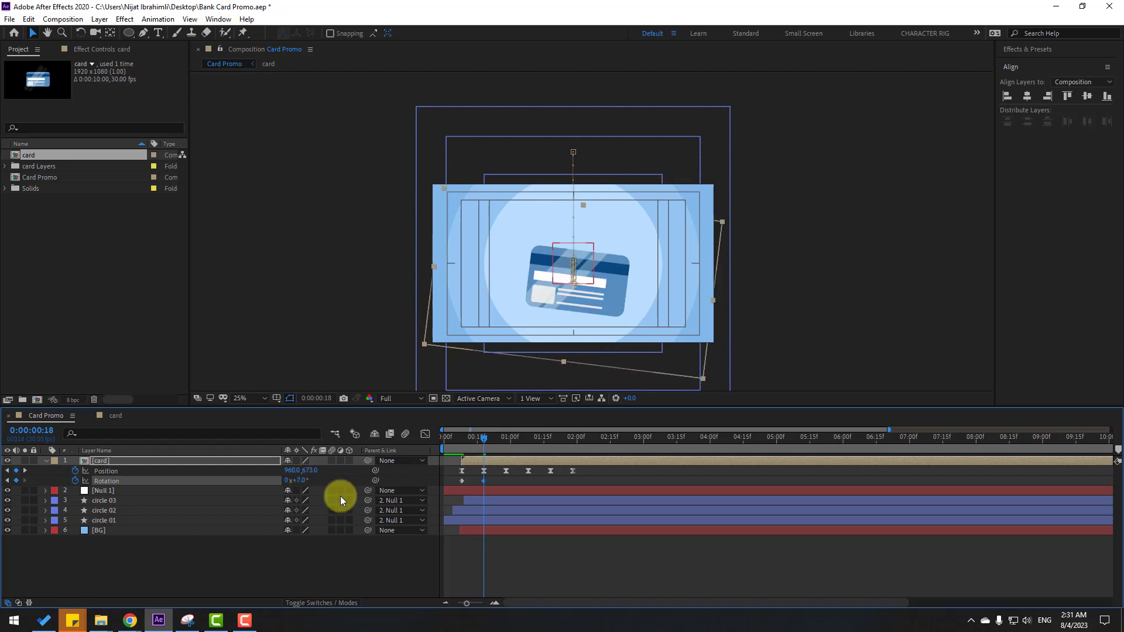
drag(486, 441, 506, 444)
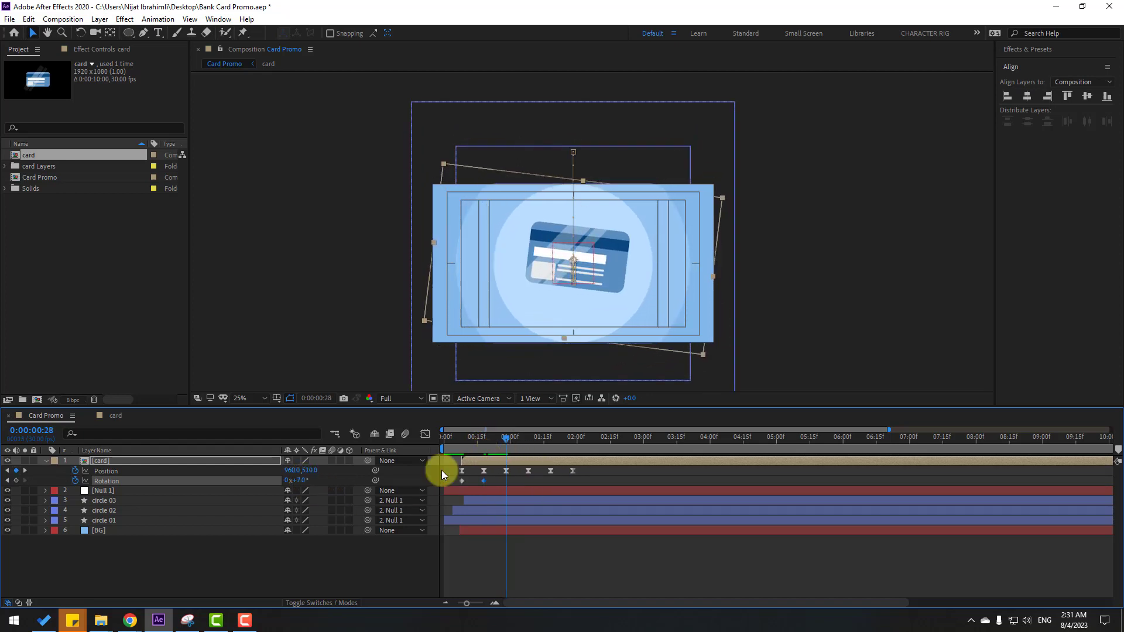
text(-3)
key(Return)
Keyframe the card's Rotation at 1.5° at 0:00:01:08
drag(507, 441, 528, 443)
click(297, 485)
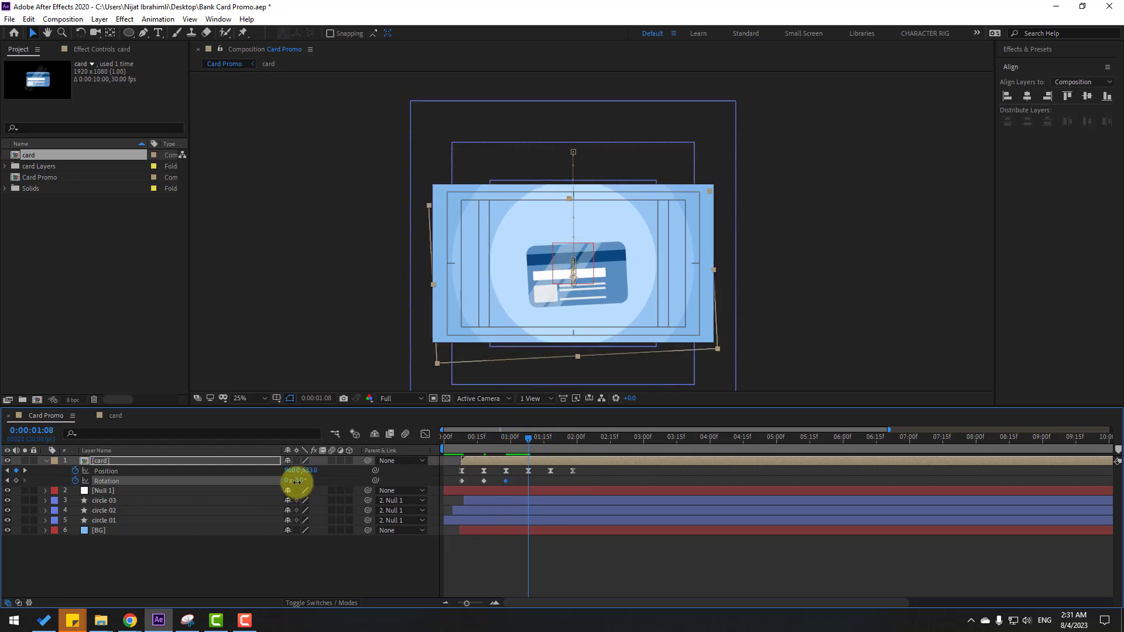
text(1)
key(Return)
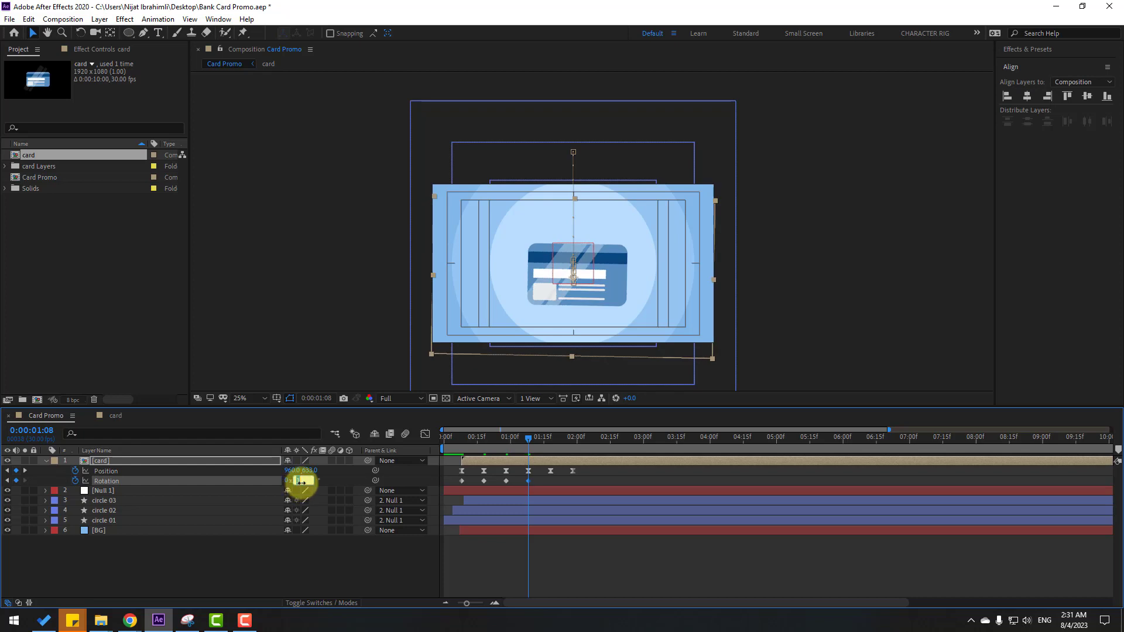
text(1.5)
key(Return)
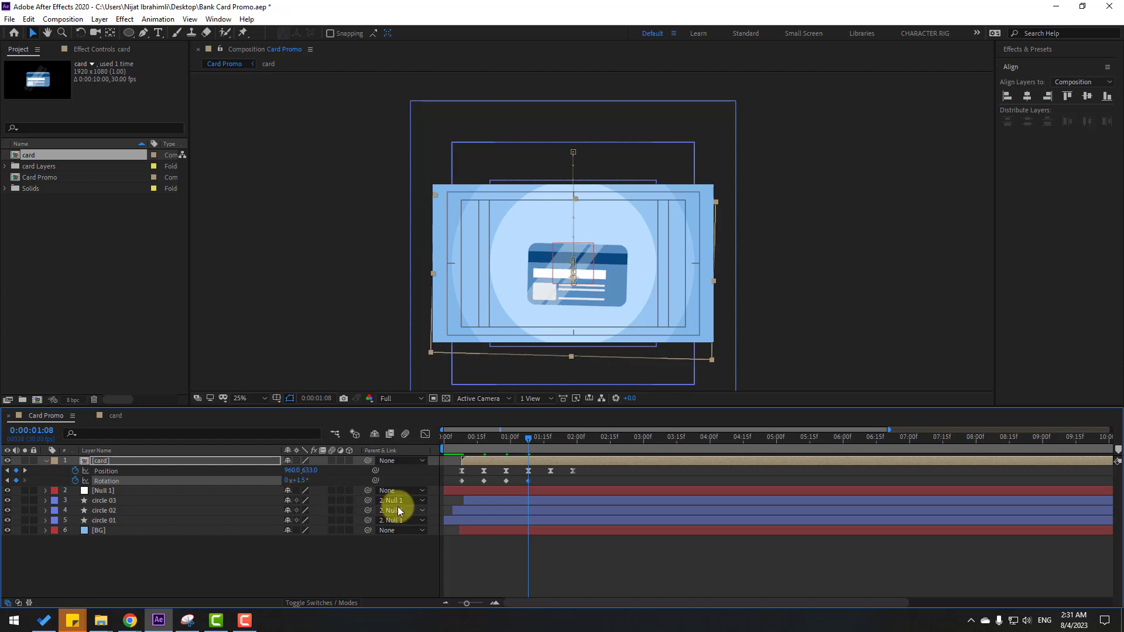
Keyframe the card's Rotation at -1° at 0:00:01:18 and at 0° at 0:00:01:28
drag(535, 449, 550, 444)
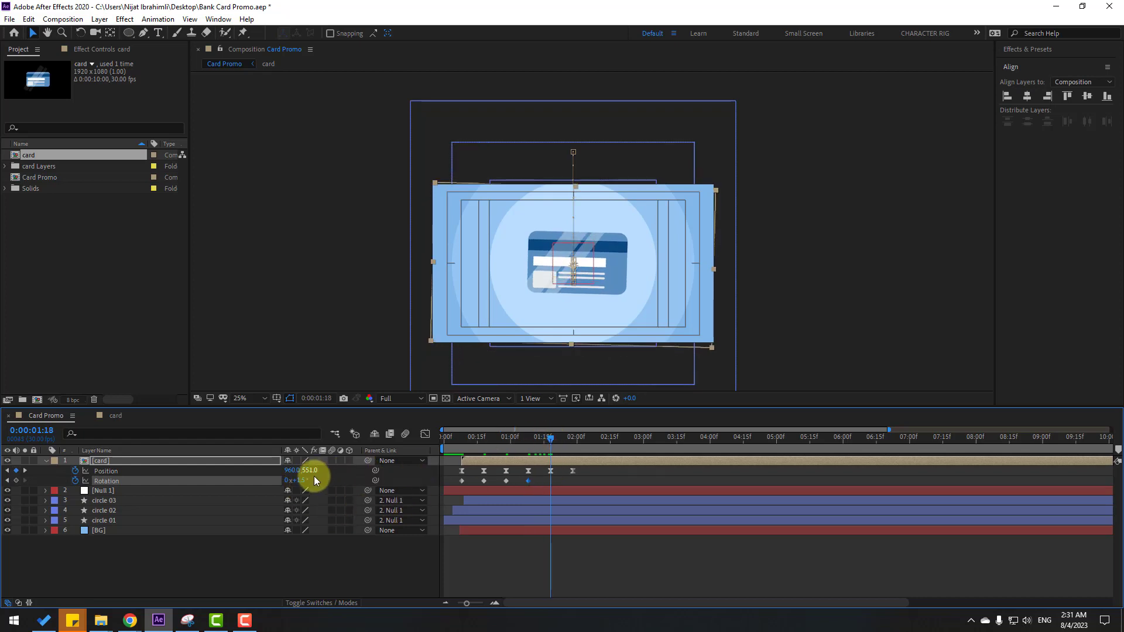
text(-1)
key(Return)
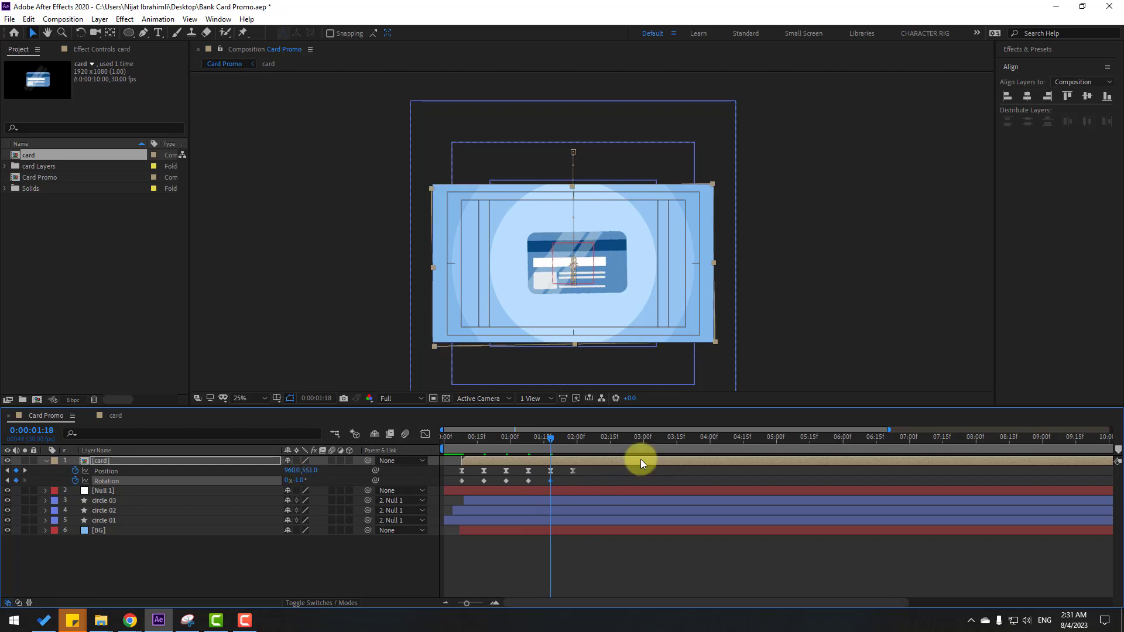
key(k)
click(299, 484)
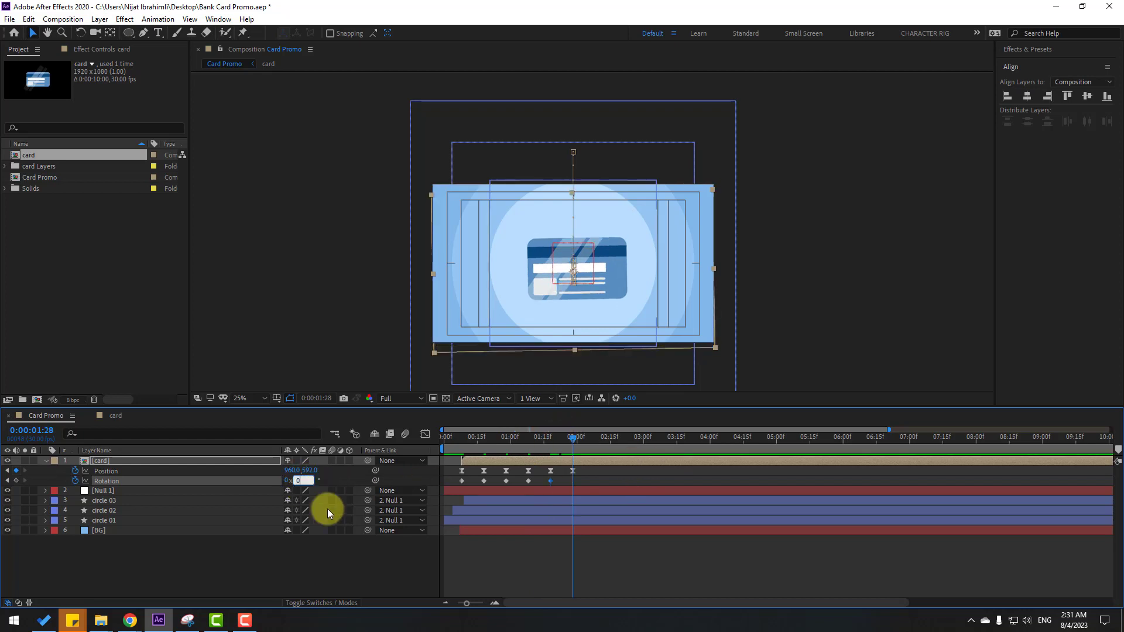
key(Return)
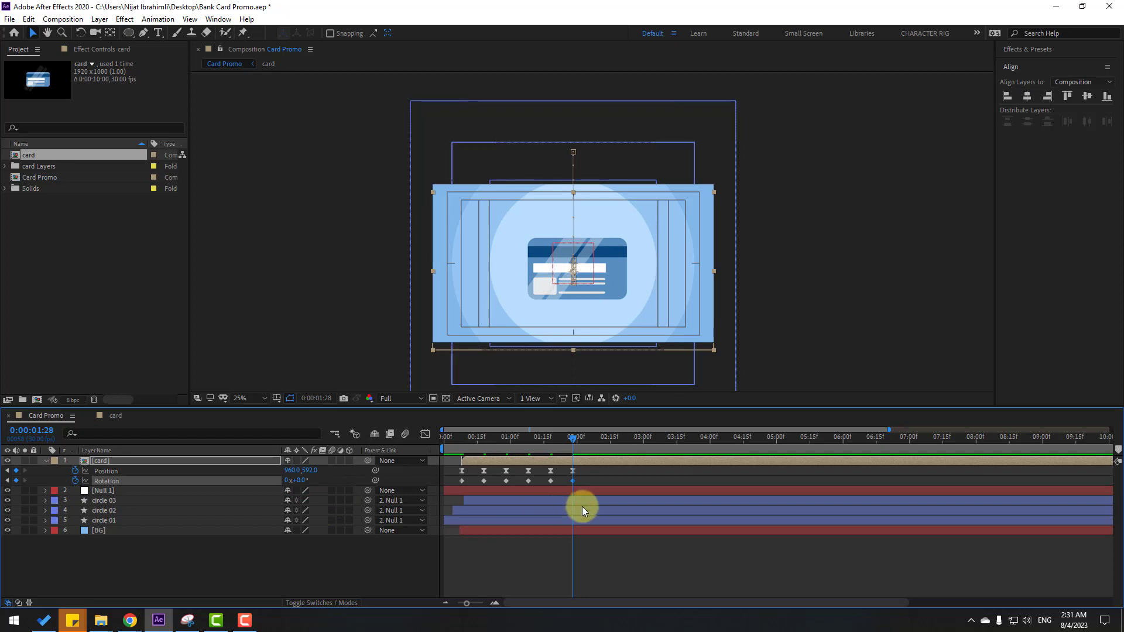
Apply Easy Ease to all of the card's Rotation keyframes and preview the animation
drag(585, 482, 440, 496)
right_click(463, 480)
mouse_move(468, 473)
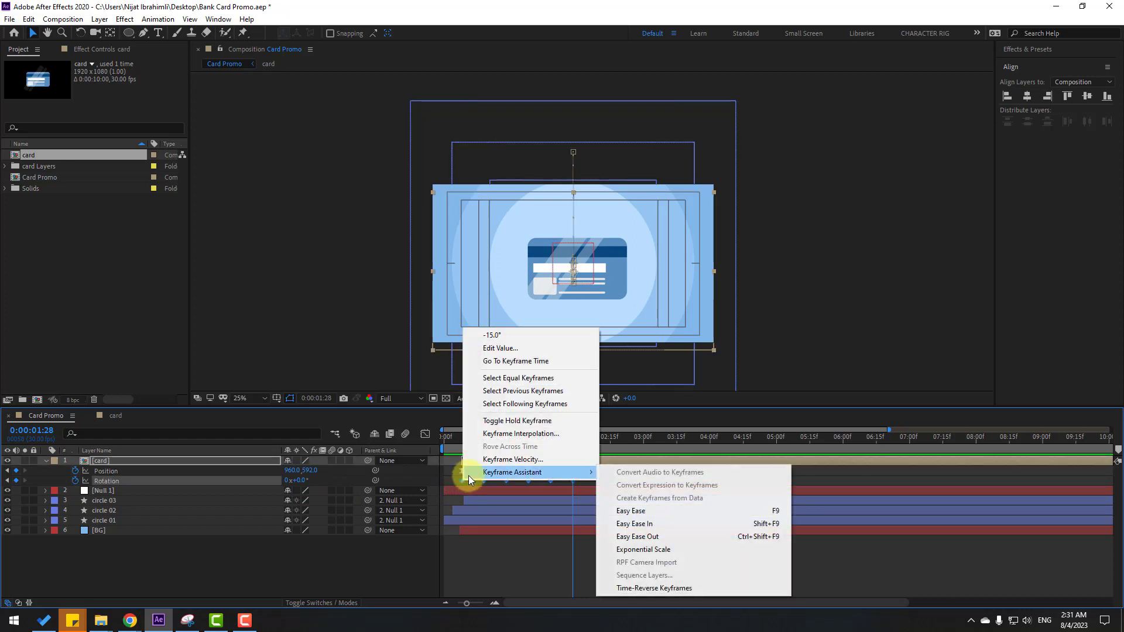
click(640, 513)
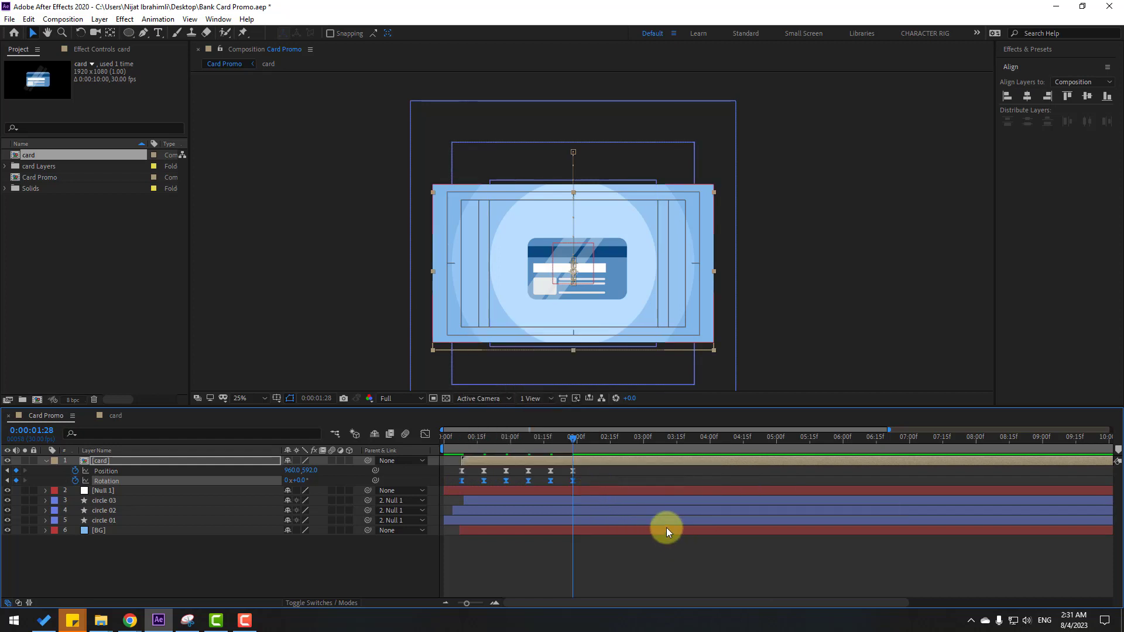
click(633, 567)
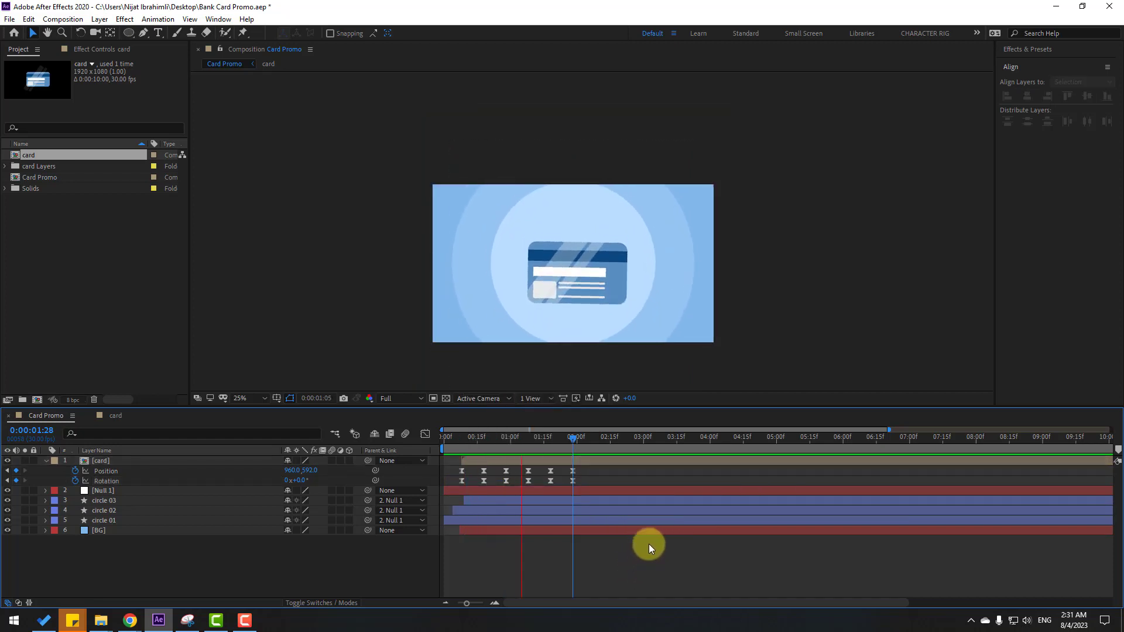
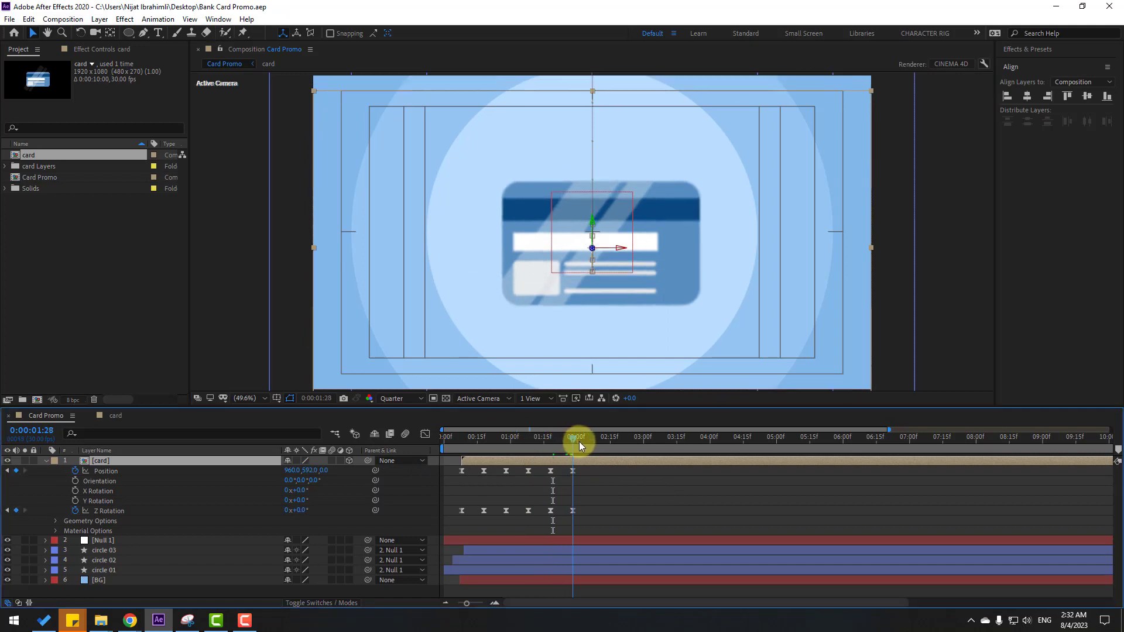
Keyframe the card's Y Rotation at 0° at 0:00:02:14 and at 166° at 0:00:03:02, then scrub through the flip
click(75, 500)
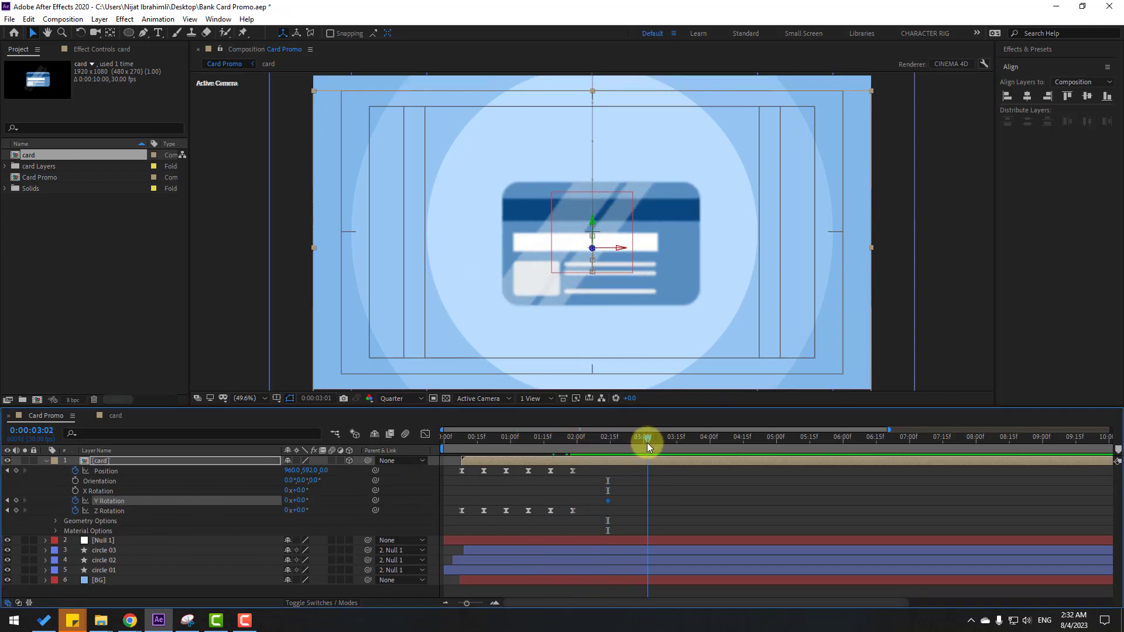
drag(304, 503, 395, 493)
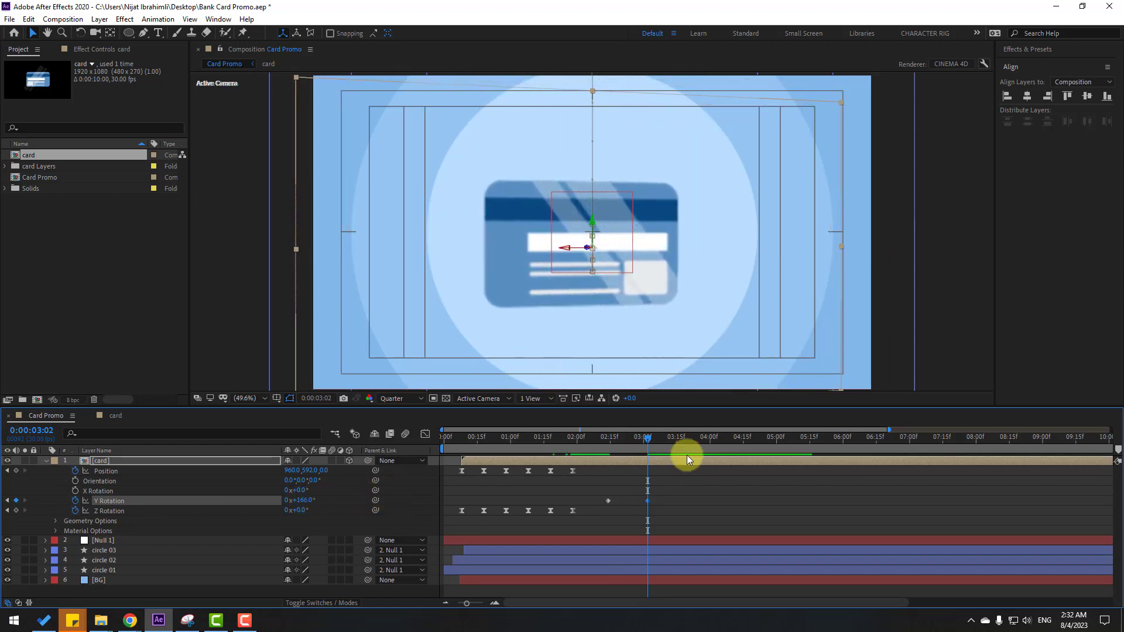
mouse_move(648, 436)
mouse_down()
mouse_move(609, 436)
mouse_move(628, 438)
mouse_up()
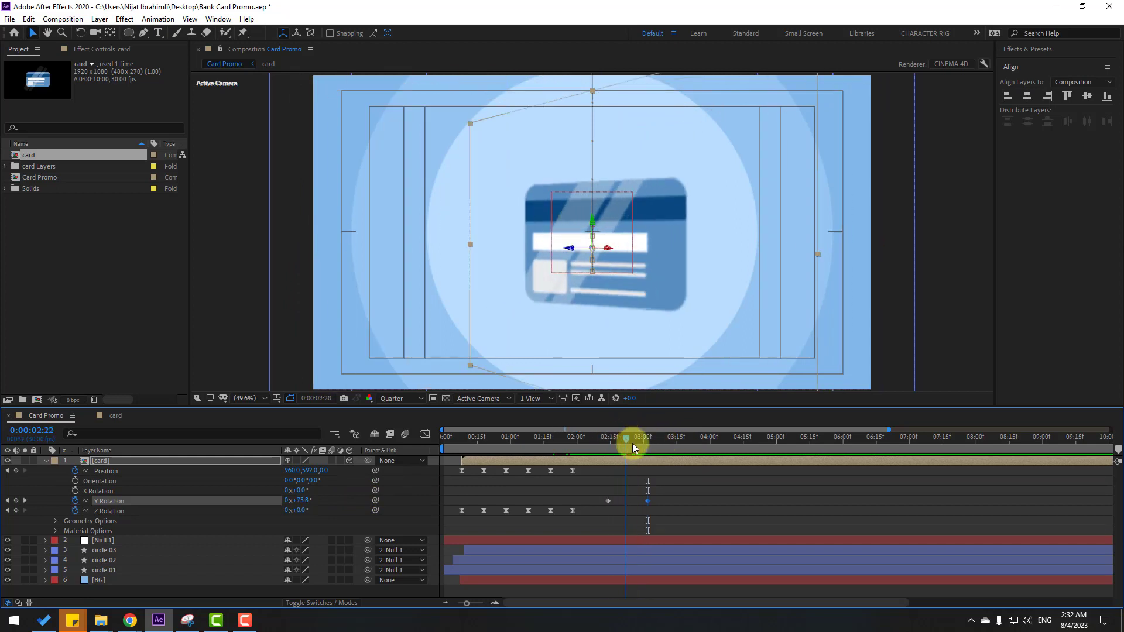
Apply Easy Ease to both Y Rotation keyframes of the card and preview the flip
drag(669, 492, 585, 509)
right_click(609, 501)
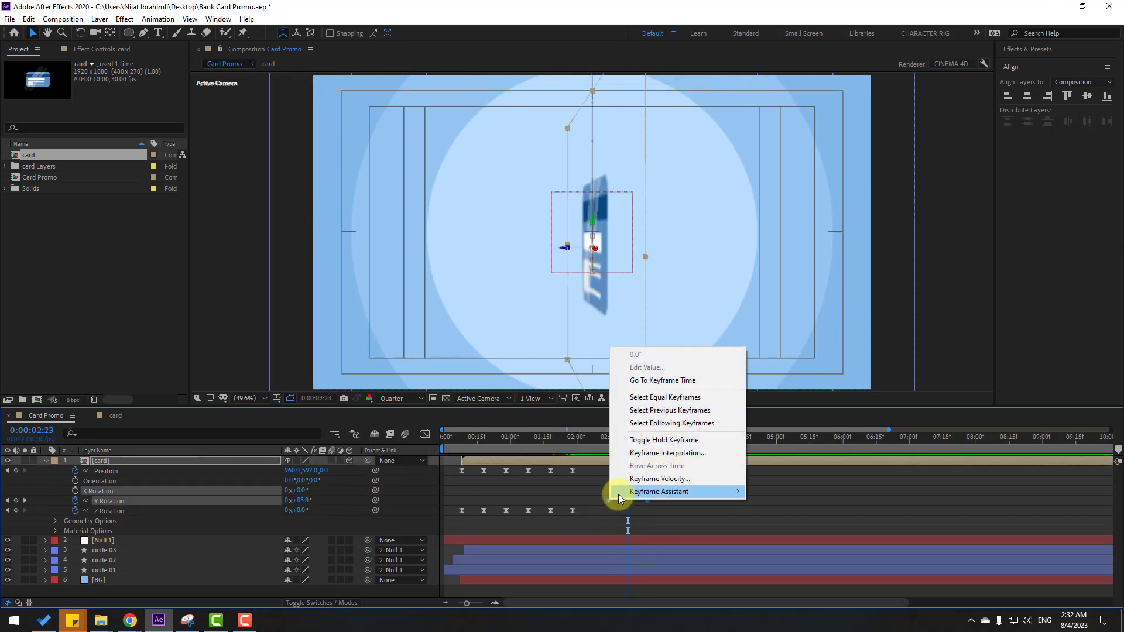
mouse_move(691, 492)
click(779, 531)
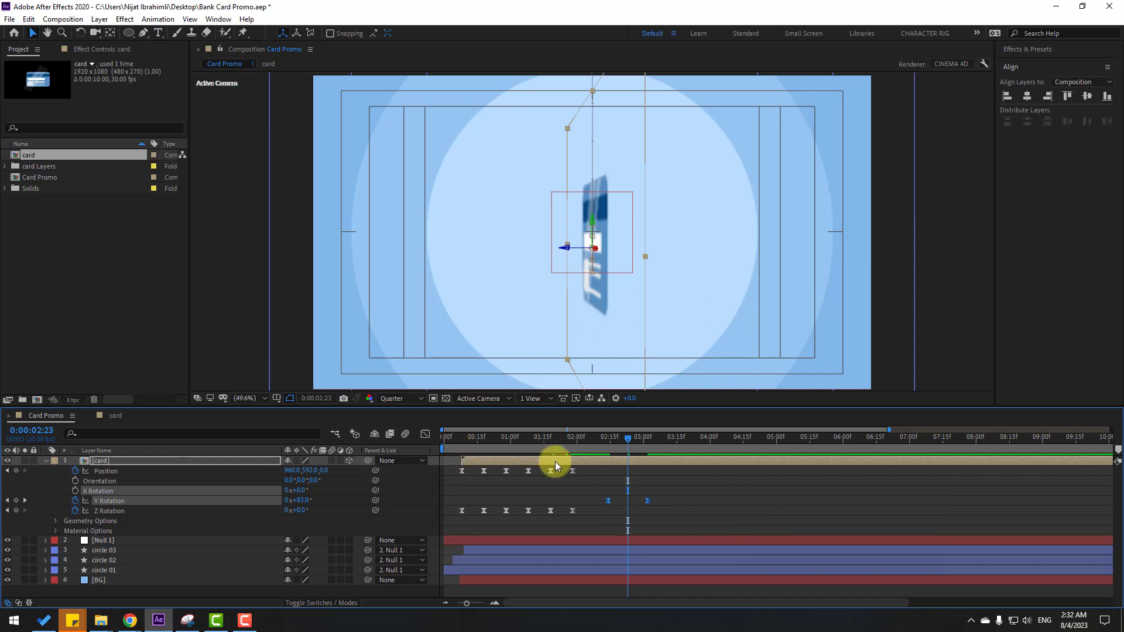
key(space)
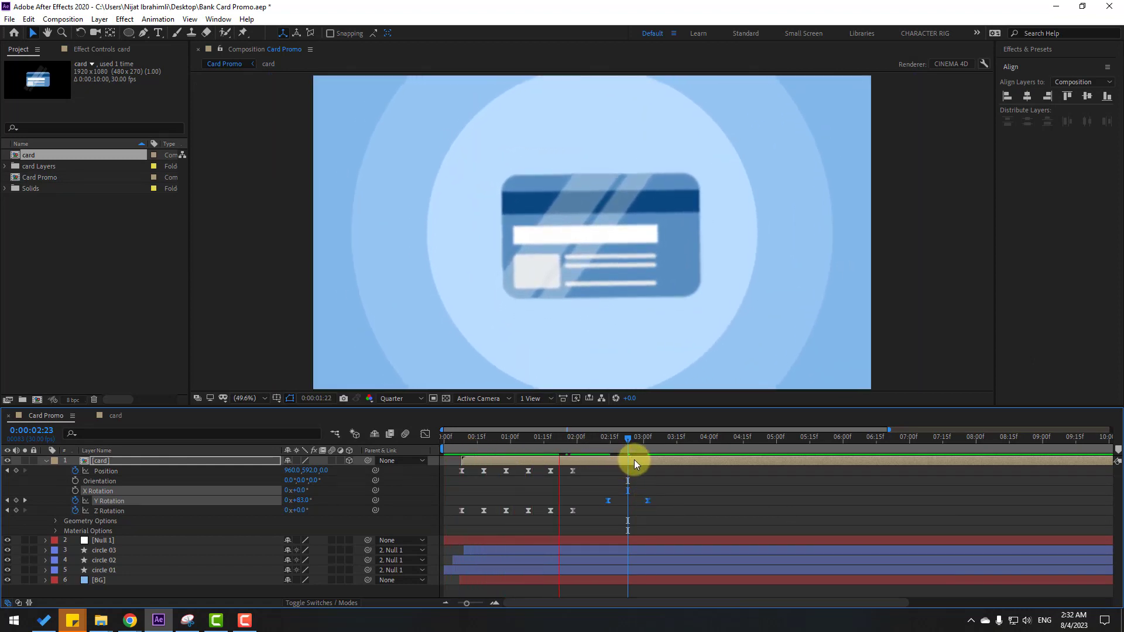
Hold the card's Position with a keyframe at 0:00:02:14, then set Position to 715, 588, -599 at 0:00:03:07
drag(629, 436, 609, 438)
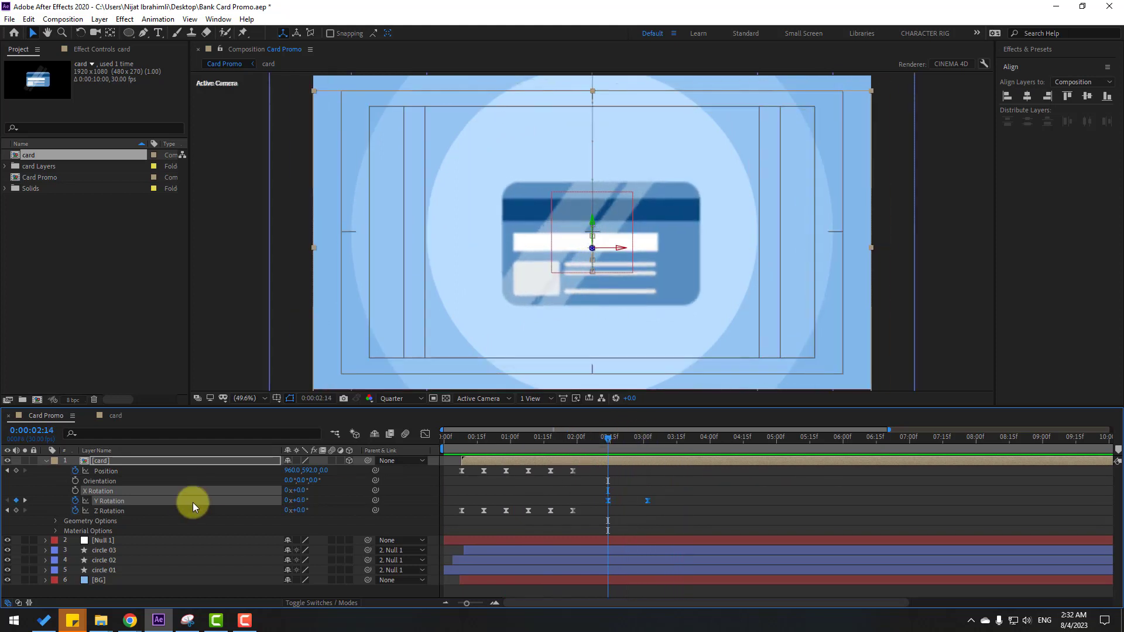
click(16, 471)
drag(616, 438, 659, 444)
drag(293, 472, 17, 518)
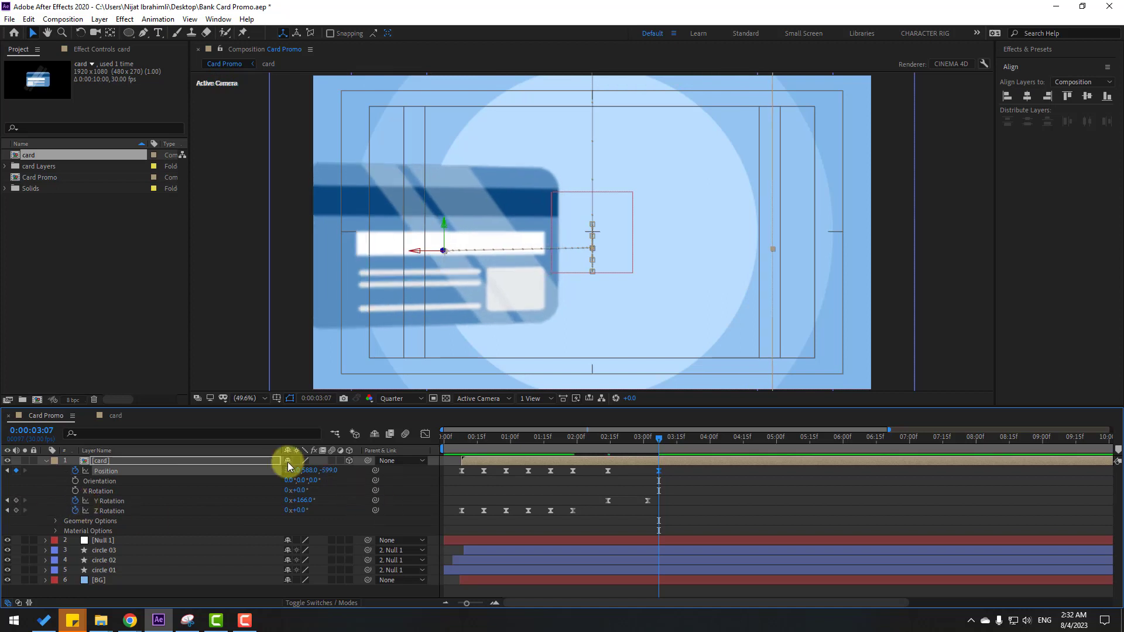
drag(301, 470, 375, 470)
Move the card's last Position keyframe to 0:00:03:02, in line with the last Y Rotation keyframe, and preview
mouse_move(603, 435)
mouse_down()
mouse_move(656, 440)
mouse_move(598, 447)
mouse_up()
drag(658, 473, 647, 473)
key(space)
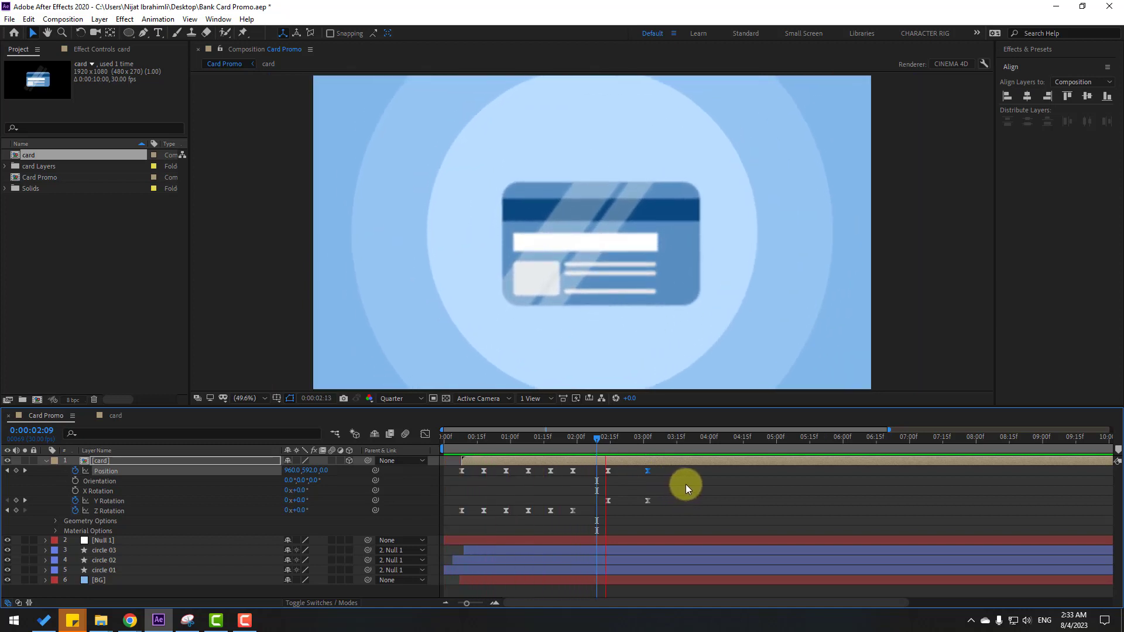
In the Graph Editor, lengthen the incoming speed handle of the card's Position keyframe at 0:00:03:02 back toward the previous keyframe
click(595, 441)
drag(615, 441, 648, 441)
click(730, 494)
key(equal)
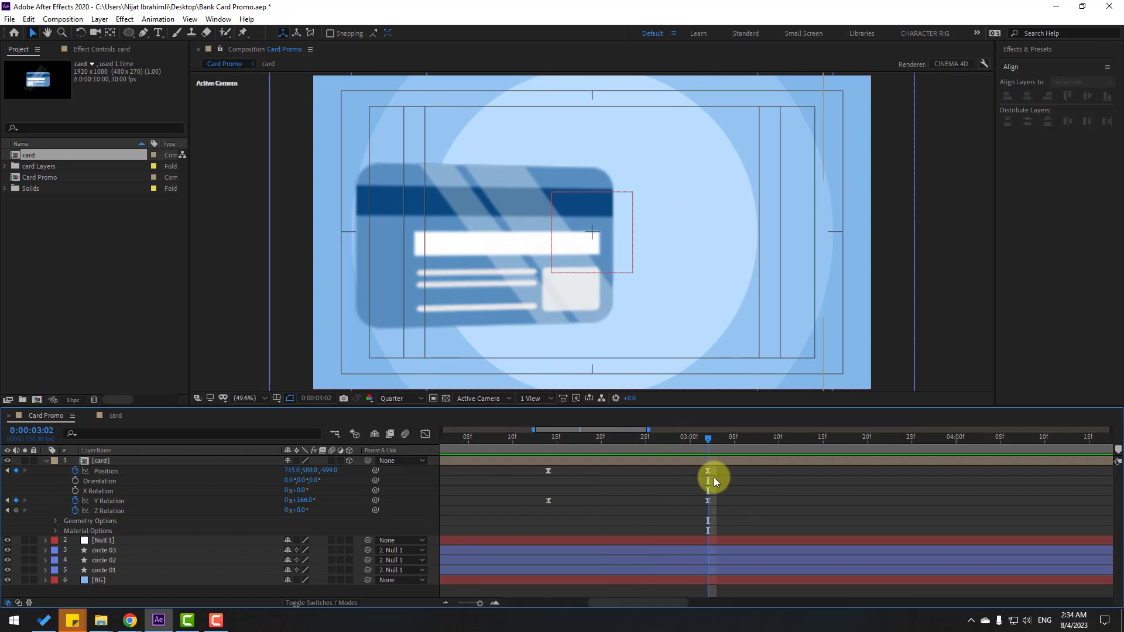
click(719, 477)
click(425, 434)
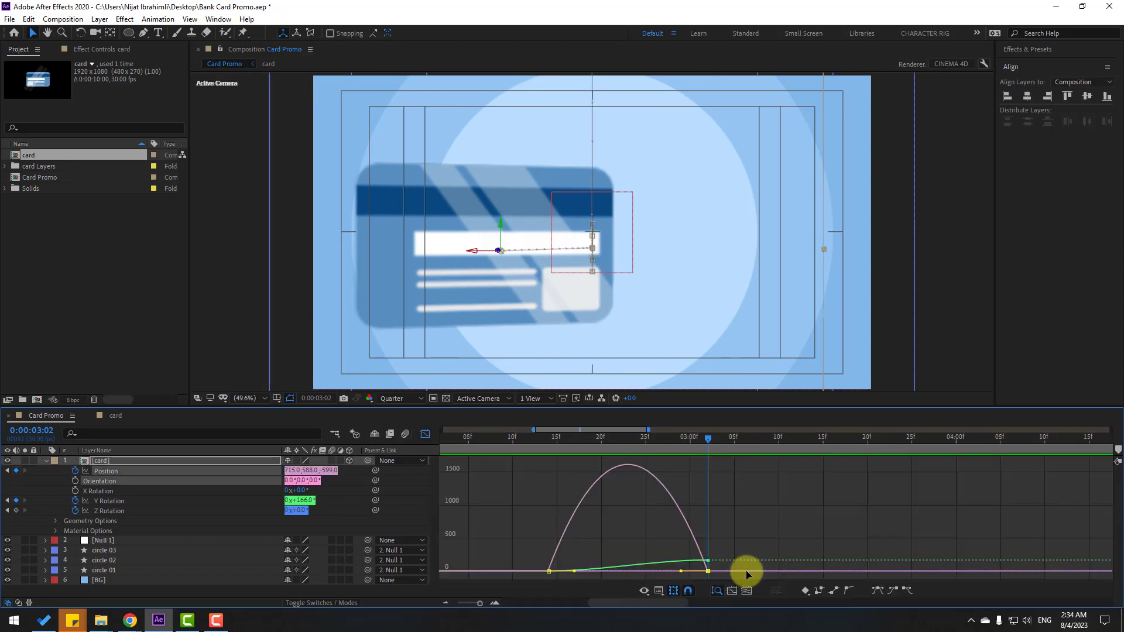
key(minus)
key(equal)
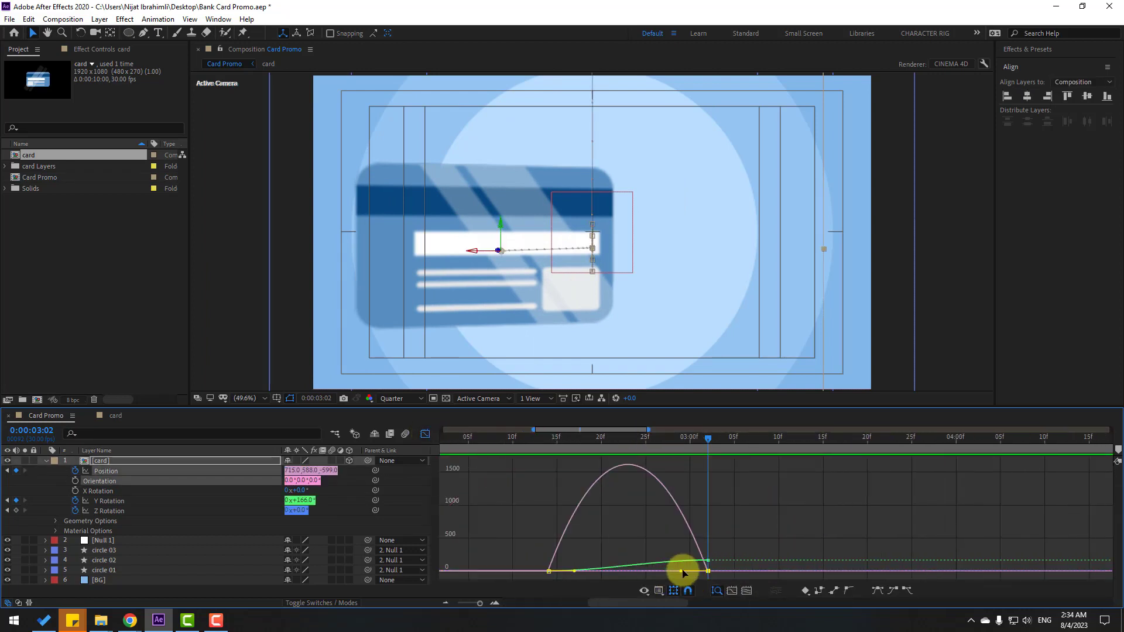
drag(681, 571, 576, 574)
Trim the work area to start just after 0:00:02:00, preview the eased move and close the Graph Editor
key(minus)
key(minus)
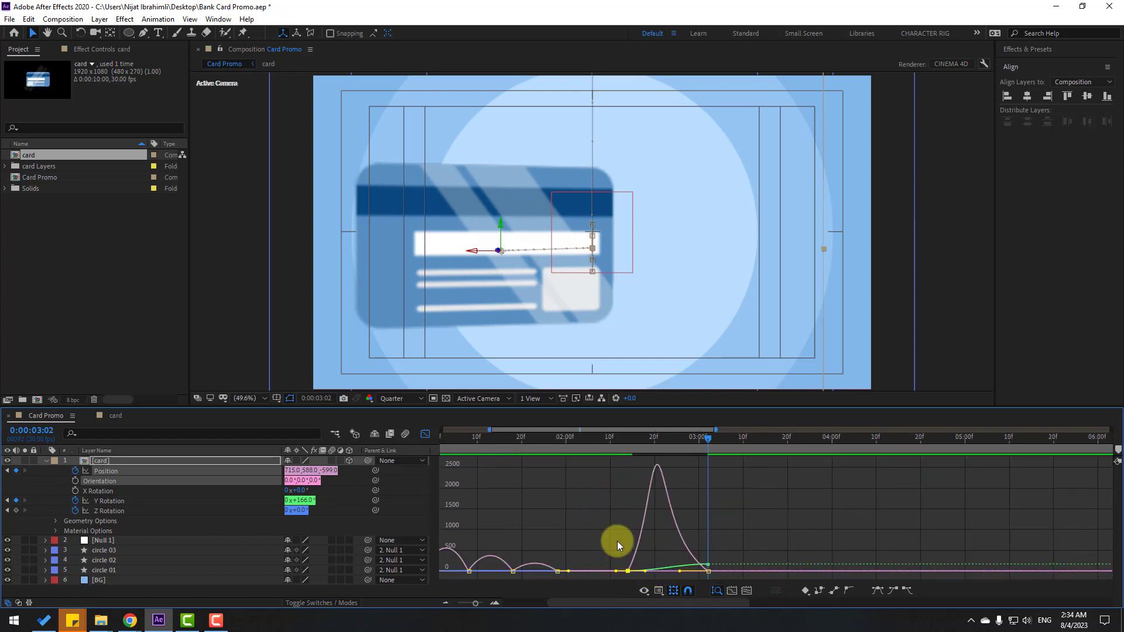
drag(440, 449, 595, 449)
key(space)
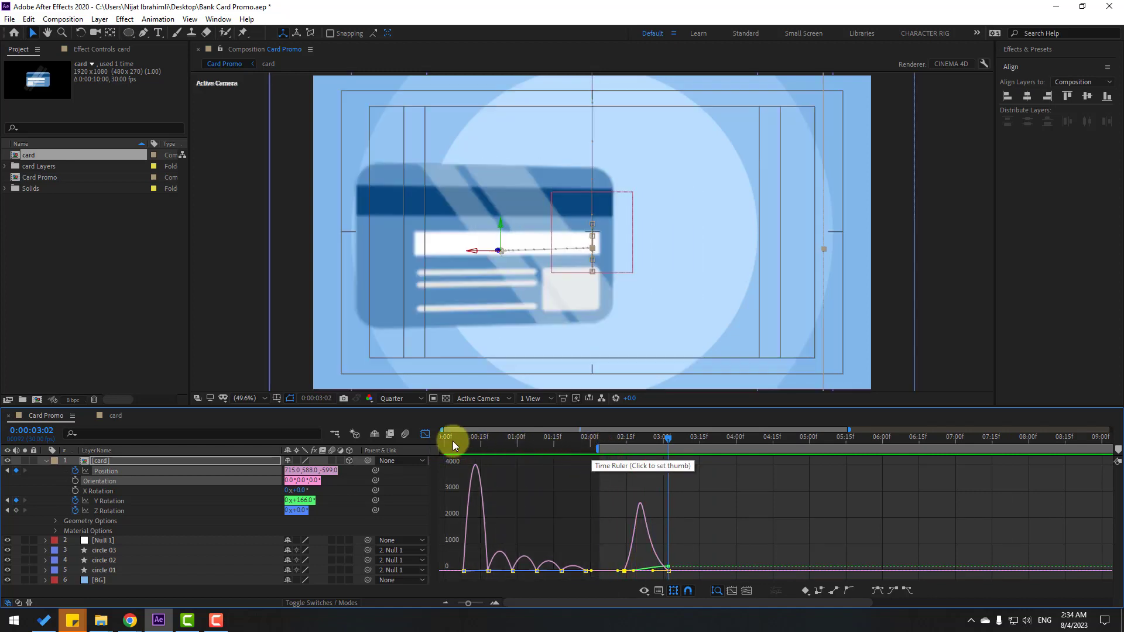
click(425, 434)
Set the card's Y Rotation keyframe at 0:00:03:02 to 324° and preview the spin
key(equal)
key(equal)
drag(845, 496, 791, 528)
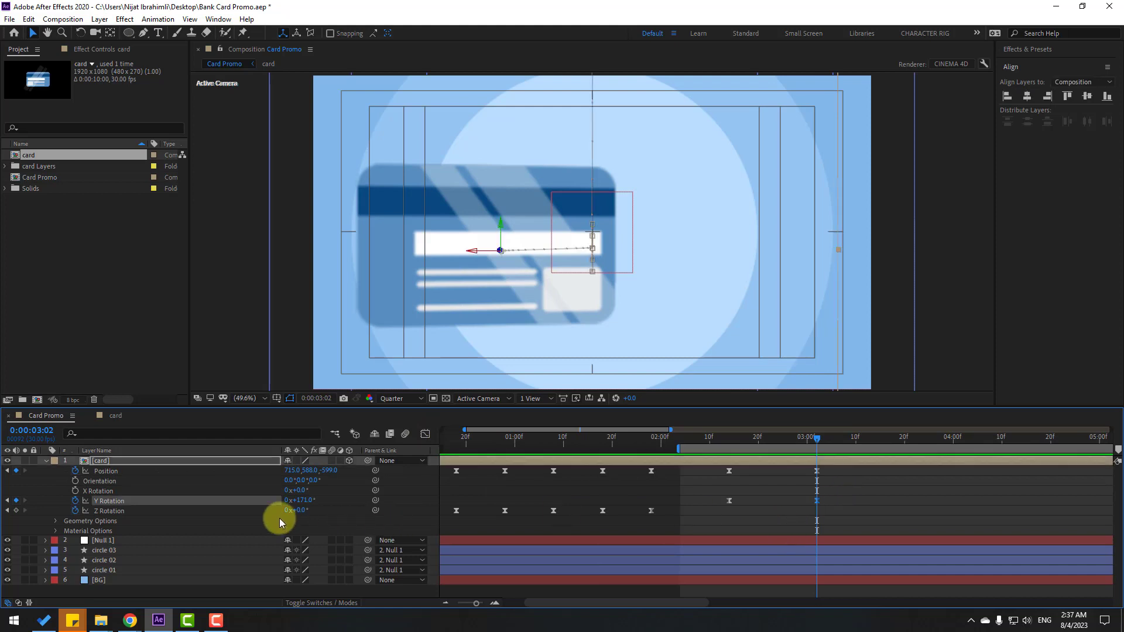
drag(303, 505, 379, 489)
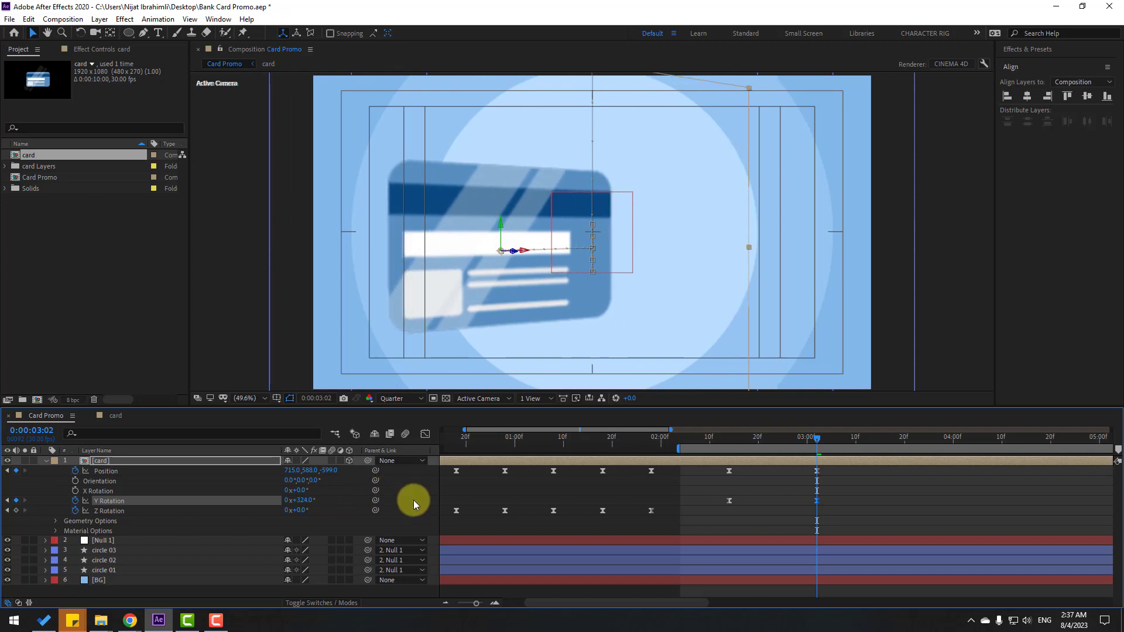
click(873, 483)
key(space)
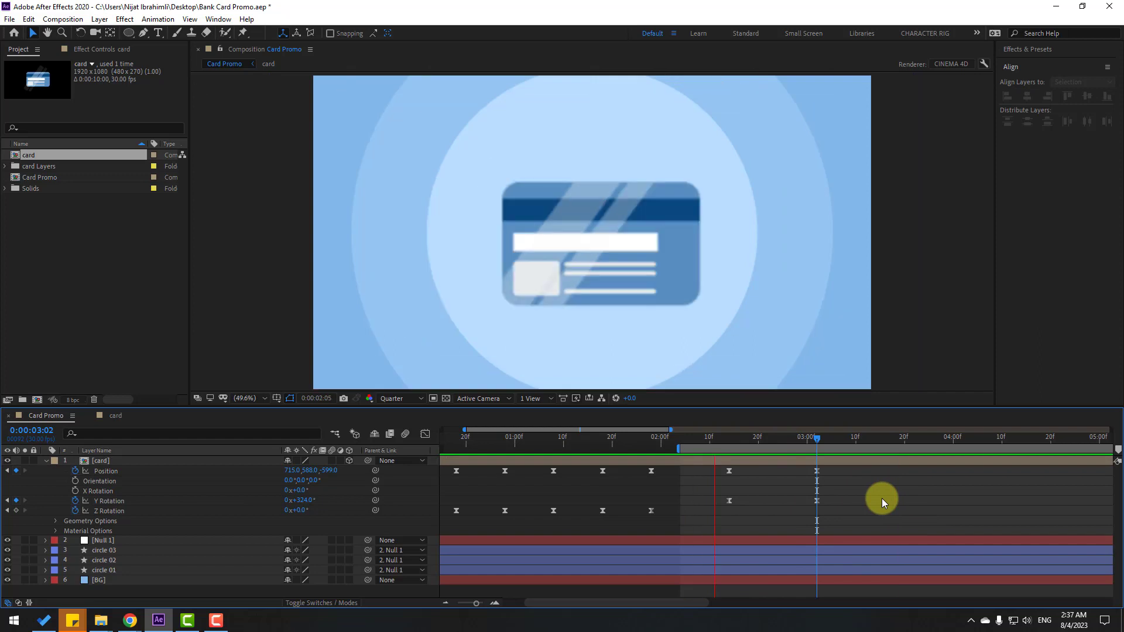
key(space)
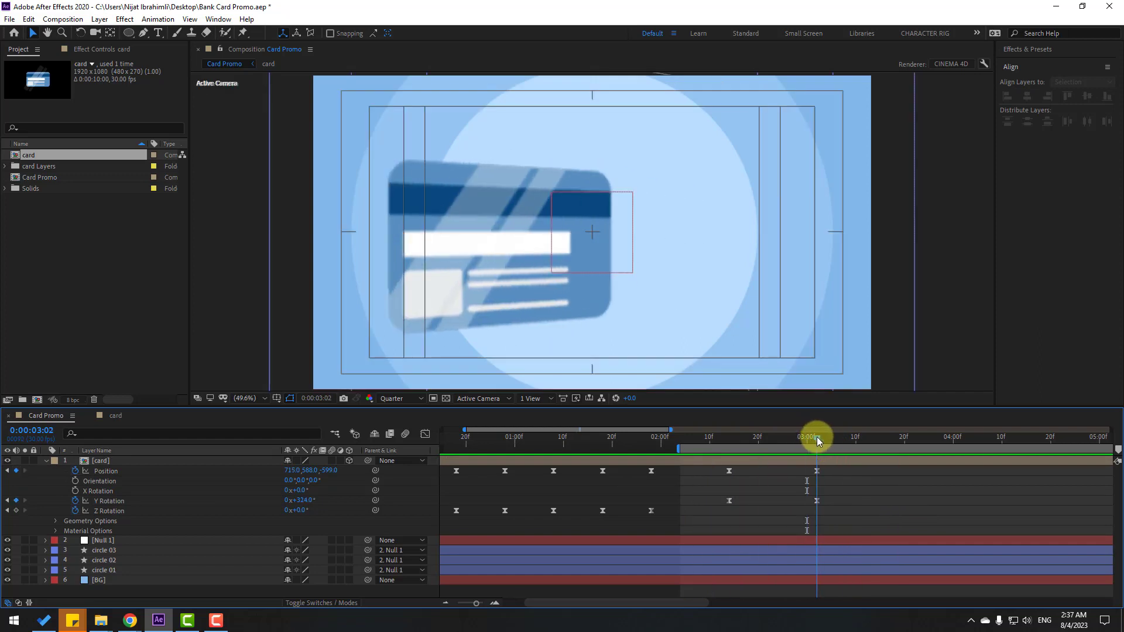
Add two more Y Rotation keyframes after 0:00:03:02, ending at 327°, and tighten their spacing so the last falls at 0:00:03:14
drag(838, 500, 803, 512)
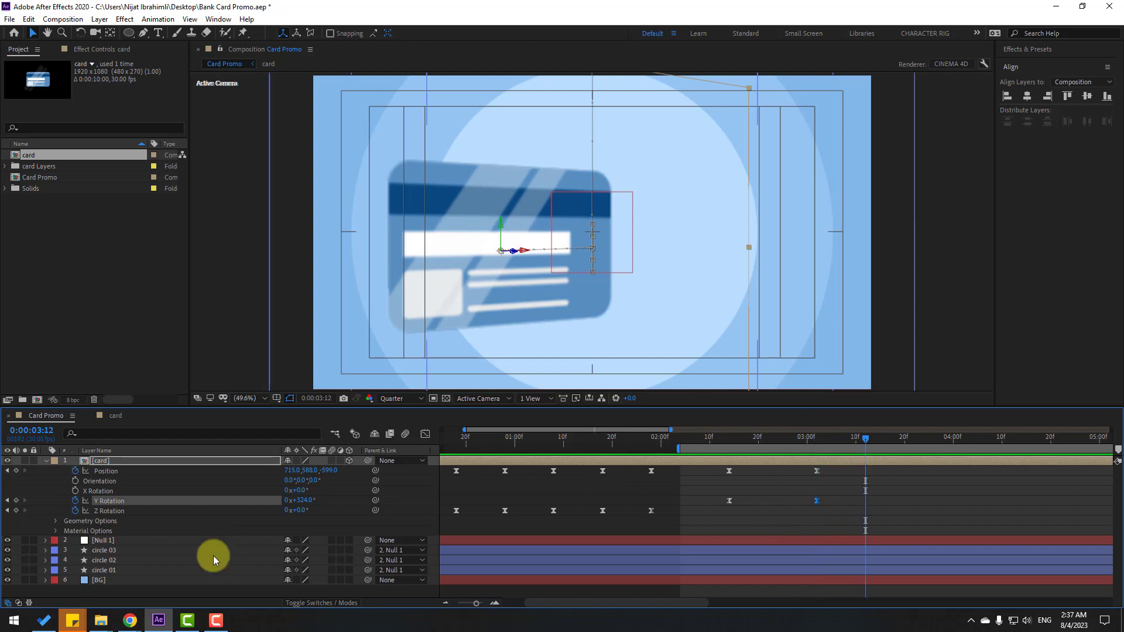
drag(299, 500, 312, 500)
key(shift+Page_Down)
click(920, 490)
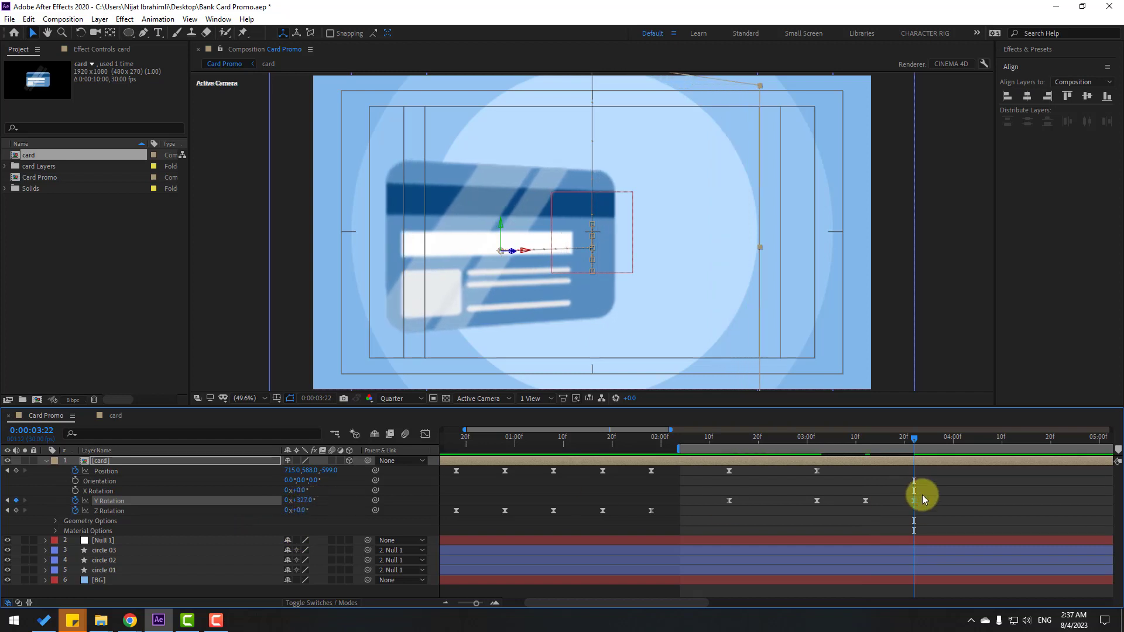
drag(870, 506, 820, 519)
drag(915, 503, 873, 509)
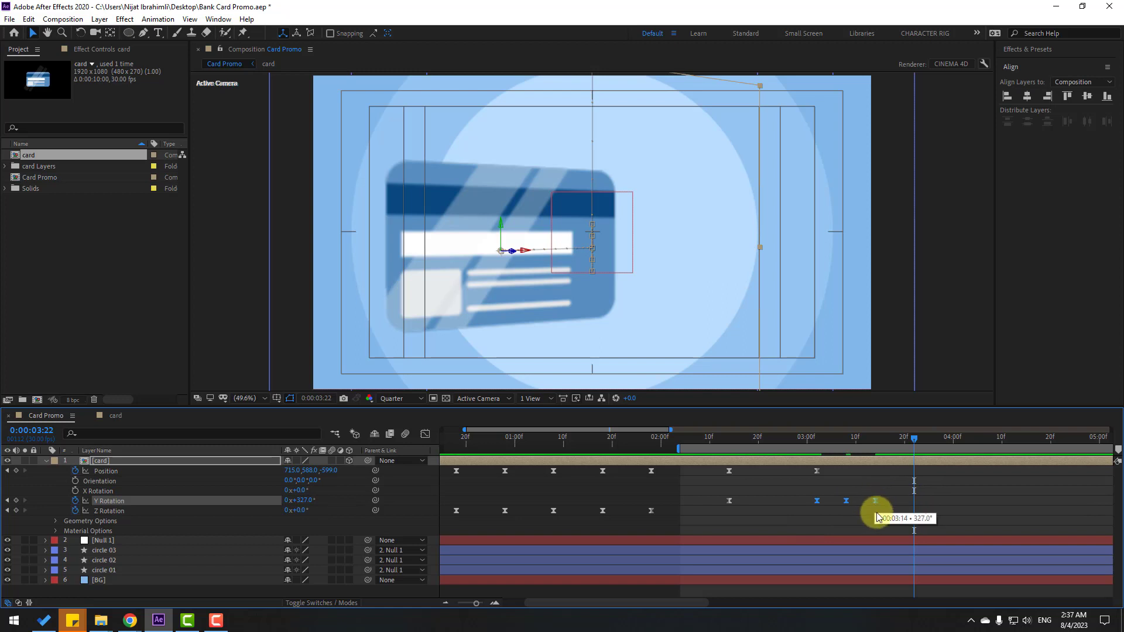
Preview the spin, then spread out the card's last three Y Rotation keyframes so the final one falls at about 0:00:03:17
key(space)
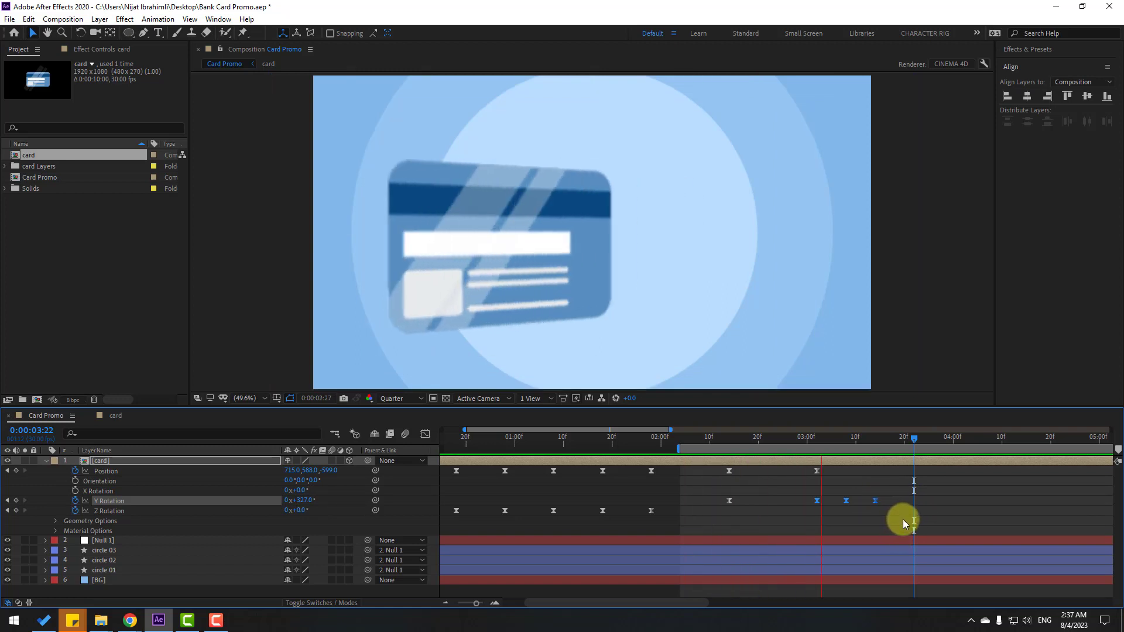
key(space)
key(space)
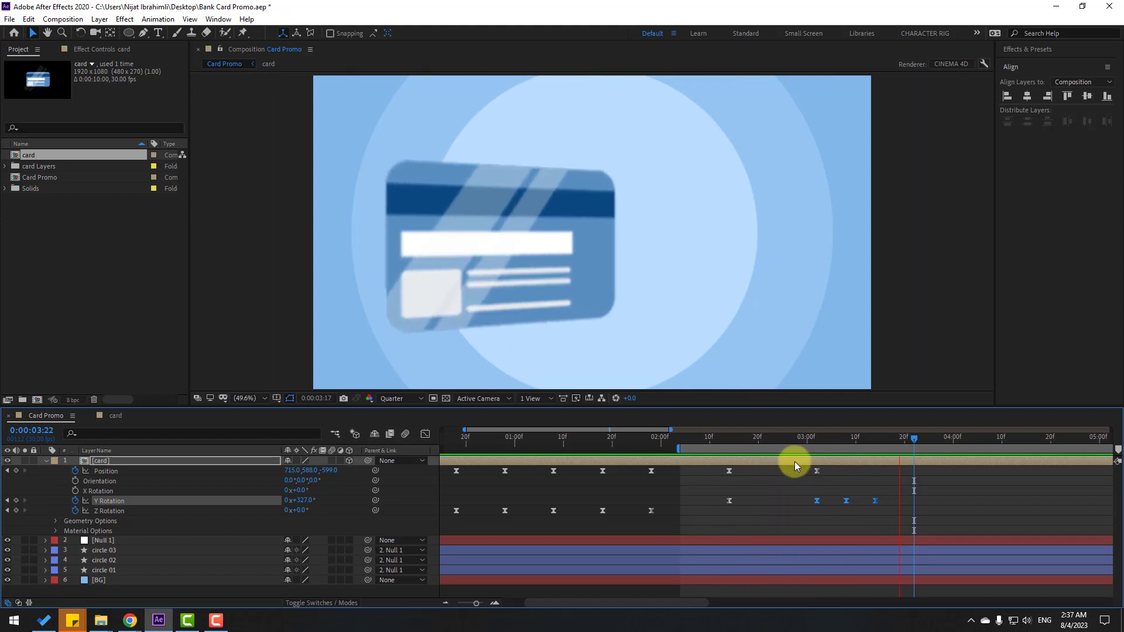
click(777, 439)
drag(775, 438, 856, 444)
key(space)
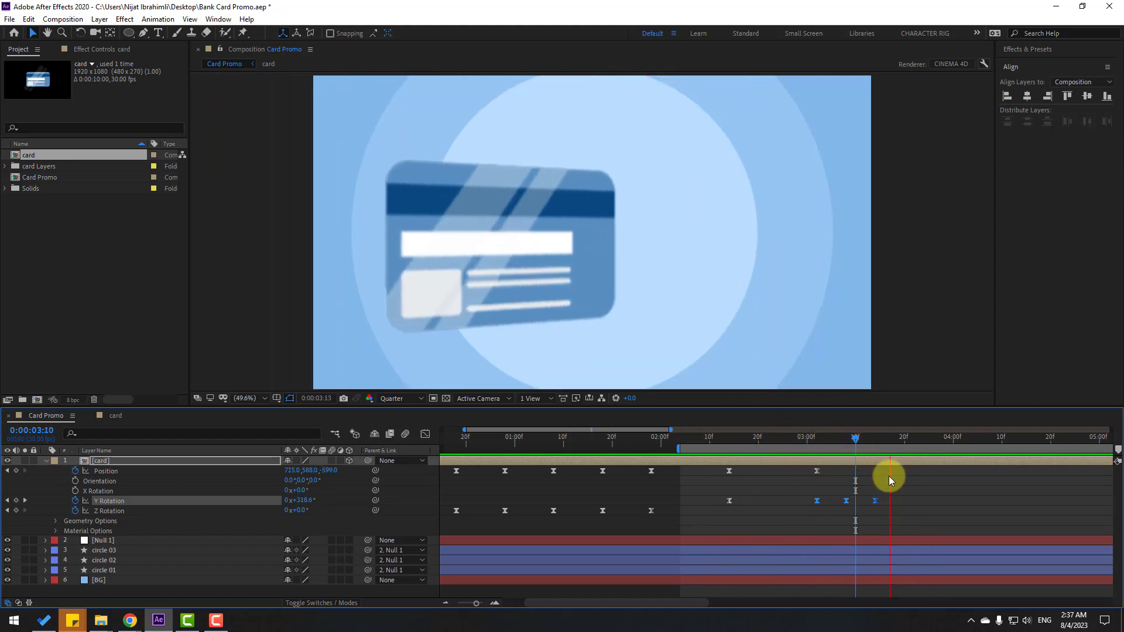
key(space)
drag(876, 501, 890, 502)
key(space)
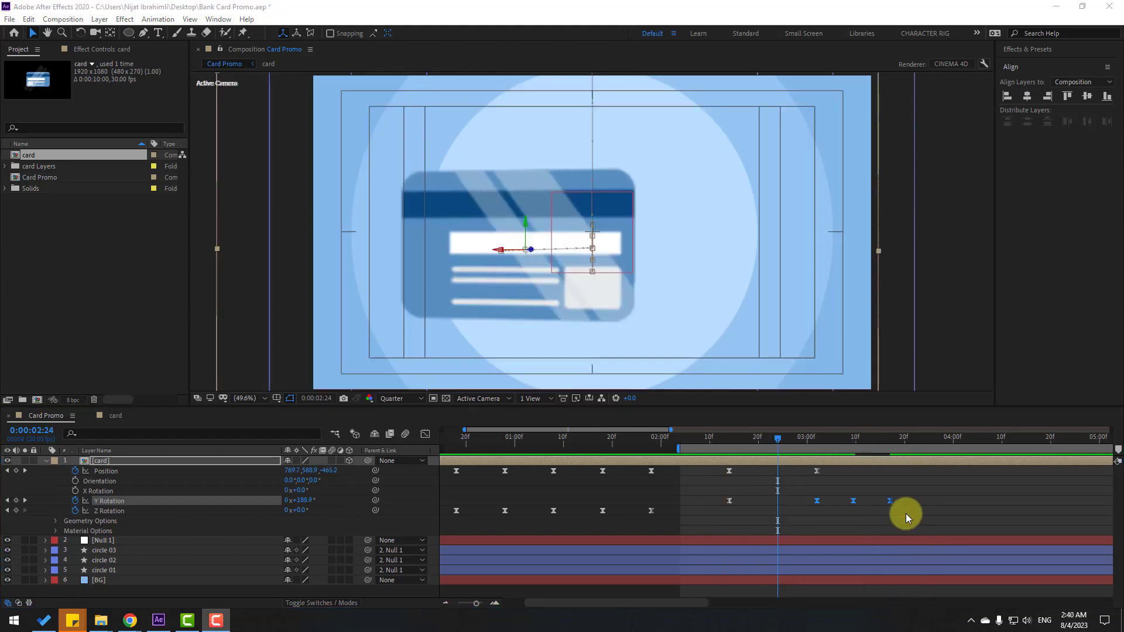
Apply Easy Ease In to the card's 315° Y Rotation keyframe and preview the settling spin
click(906, 513)
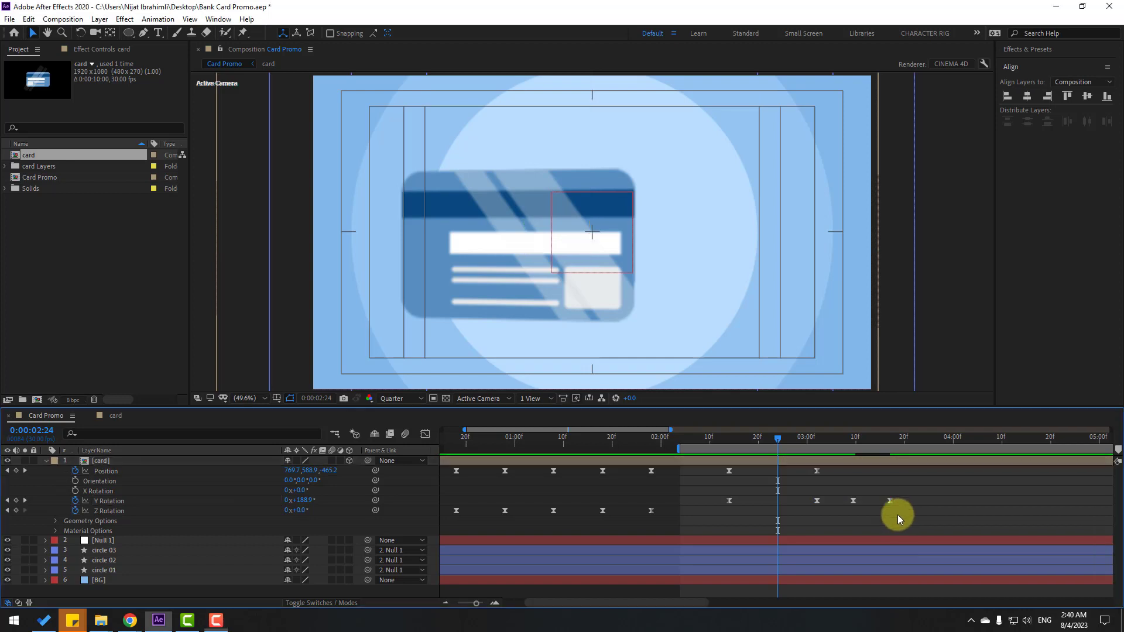
click(852, 501)
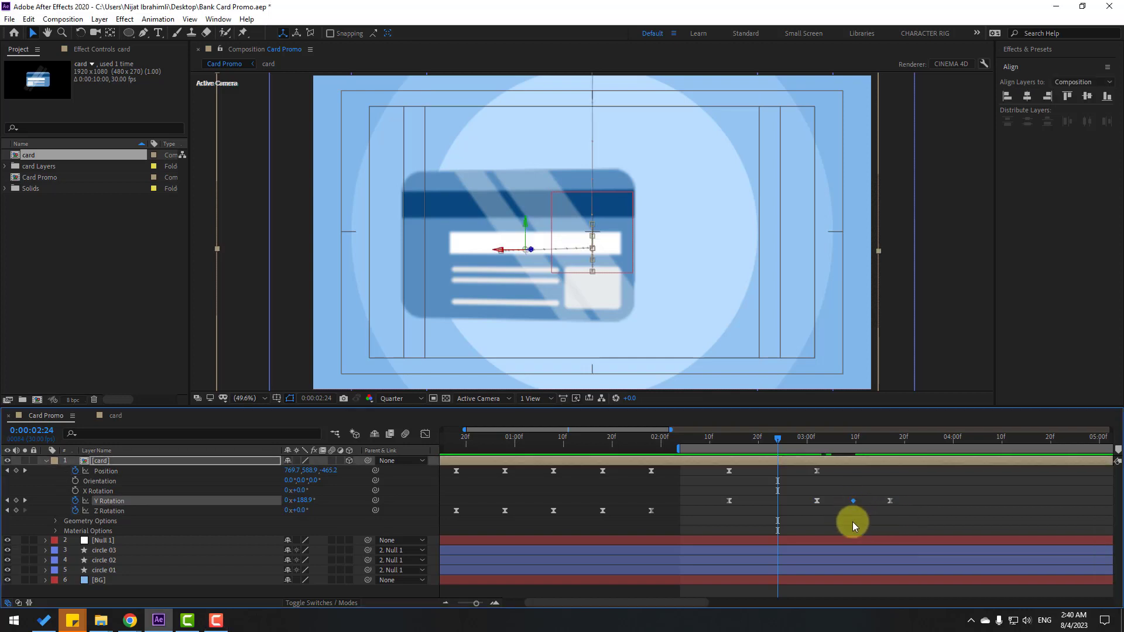
right_click(855, 502)
mouse_move(902, 495)
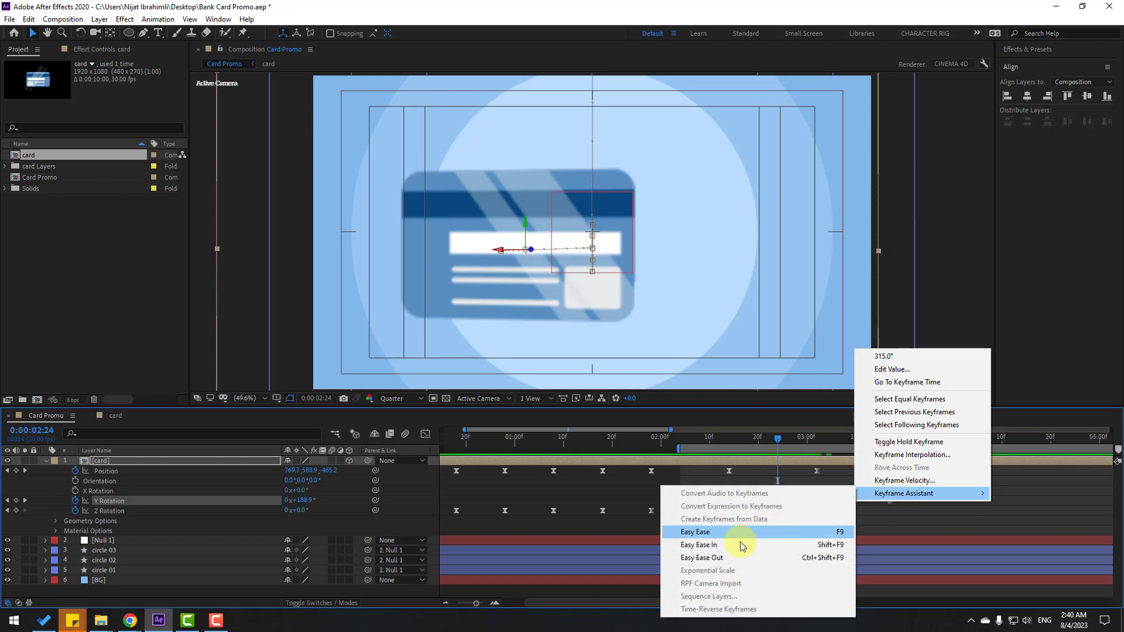
click(702, 548)
click(869, 524)
key(space)
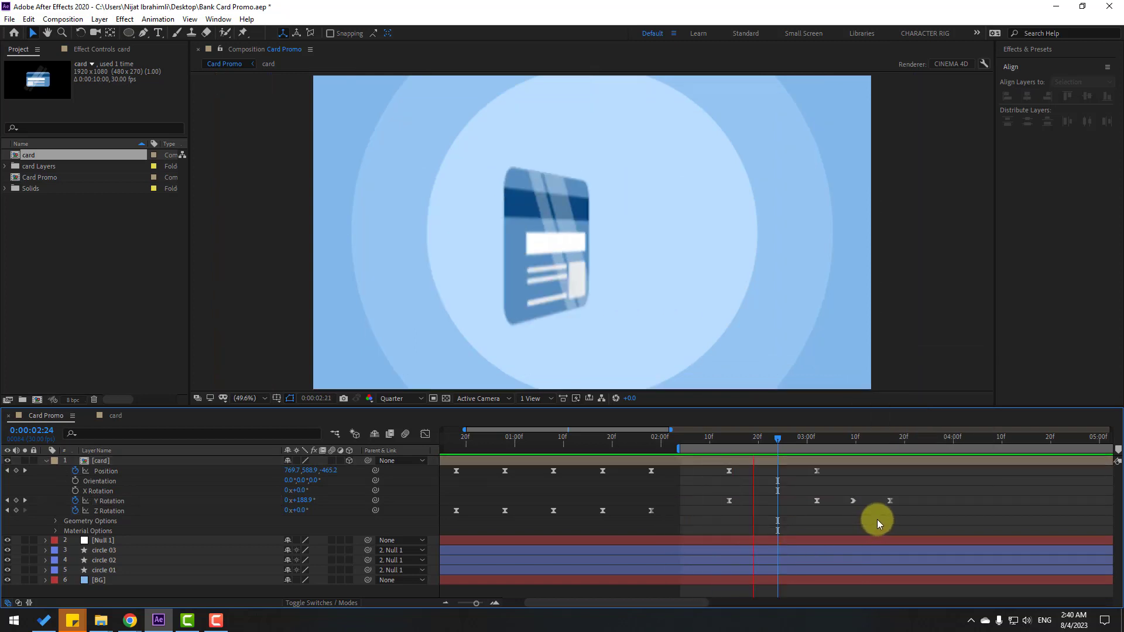
drag(816, 441, 836, 439)
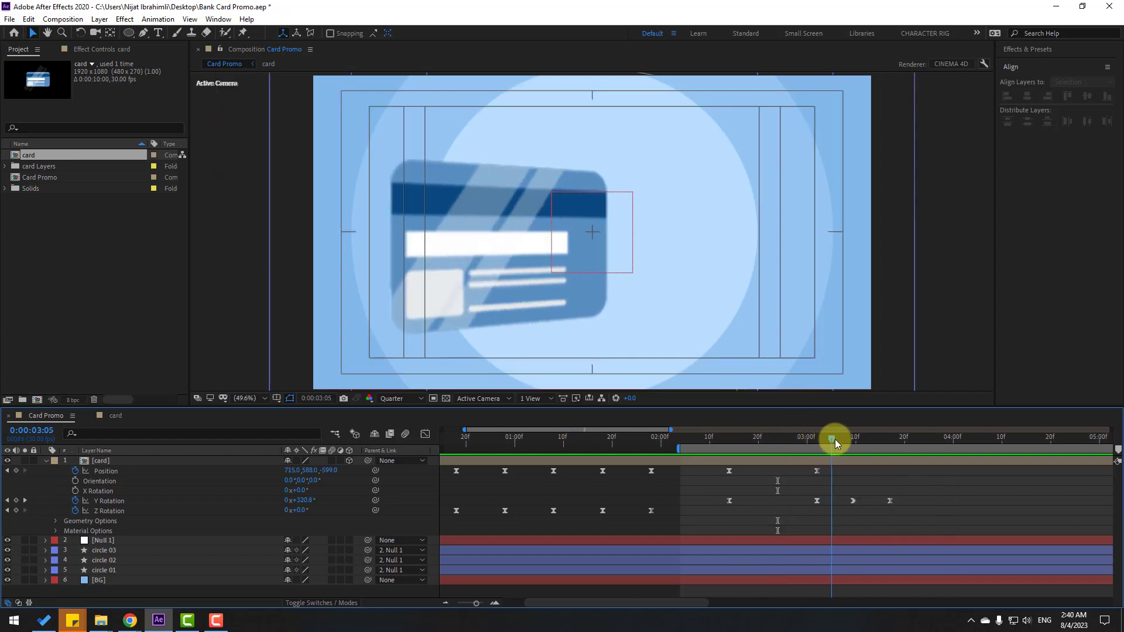
Add Scale keyframes to circle 01, circle 02 and circle 03 at 0:00:02:13 and set their Scale to 198% at 0:00:02:26
click(105, 570)
ctrl+click(108, 560)
ctrl+click(112, 550)
drag(771, 440, 724, 440)
key(s)
scroll(690, 469, down, 2)
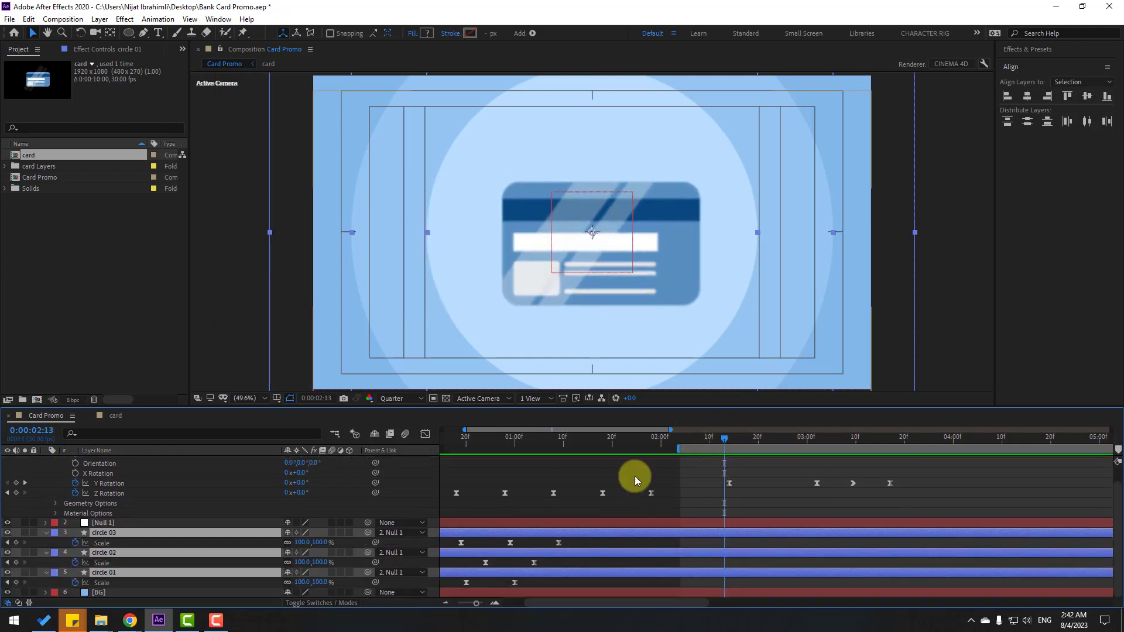
click(16, 543)
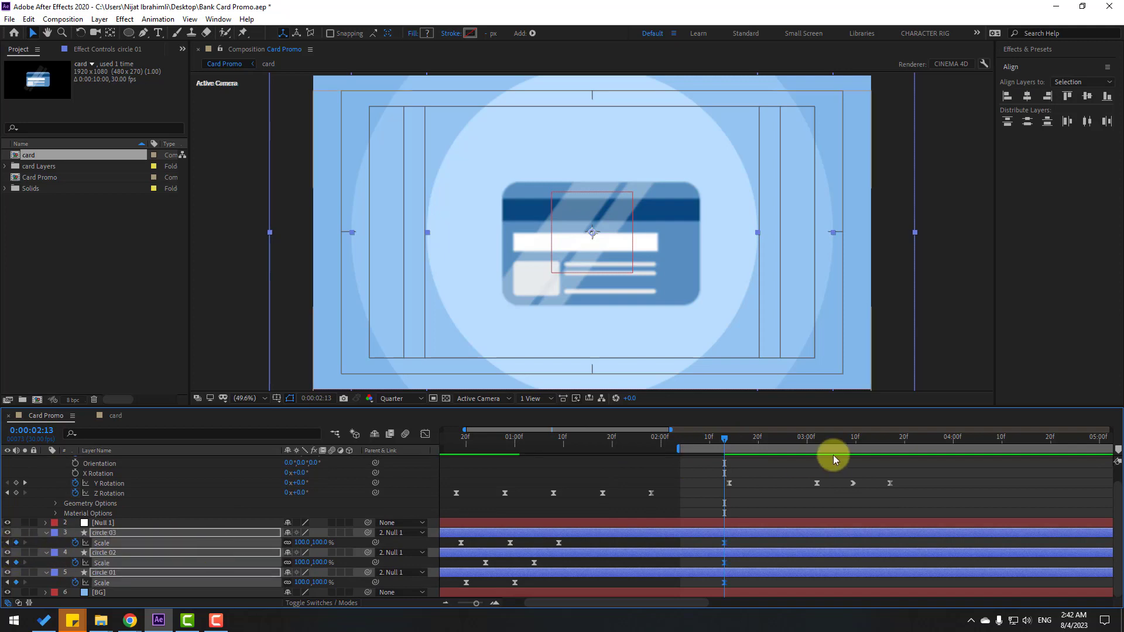
drag(753, 443, 789, 438)
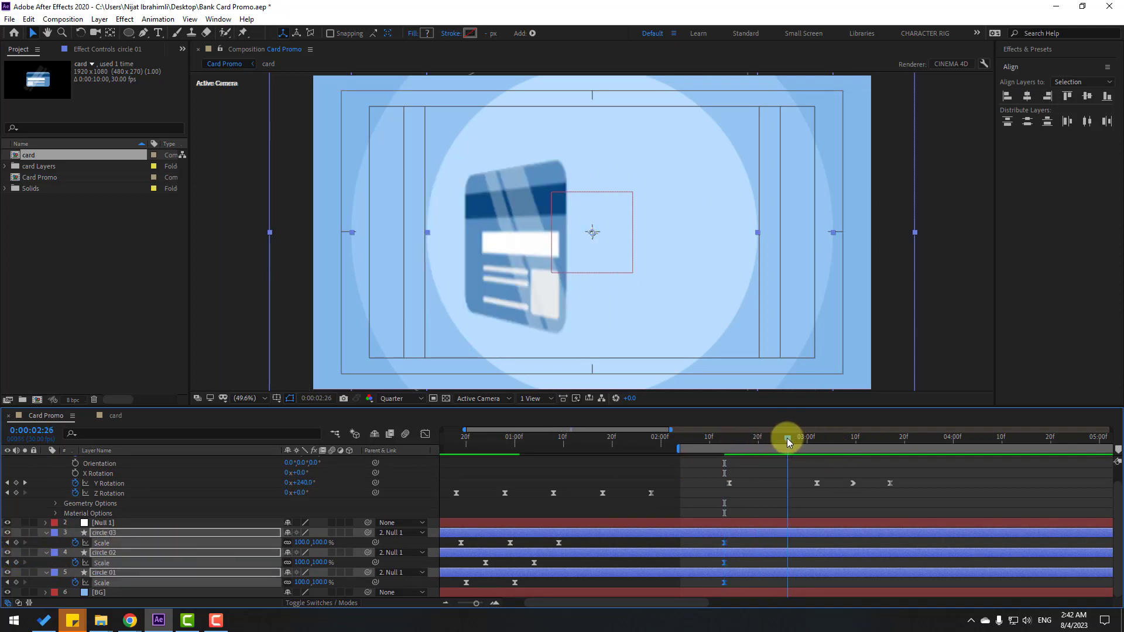
drag(302, 543, 354, 536)
In the speed graph, lengthen the outgoing handles of the circles' 0:00:02:13 Scale keyframes toward 0:00:02:26, preview and close the Graph Editor
drag(802, 540, 710, 585)
click(425, 434)
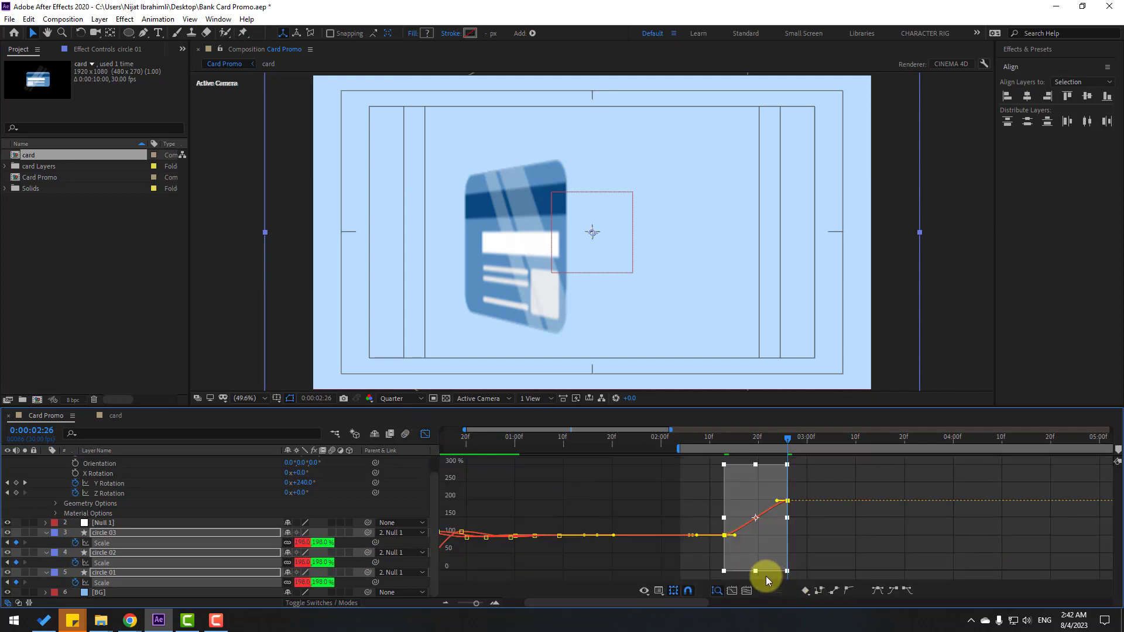
key(equal)
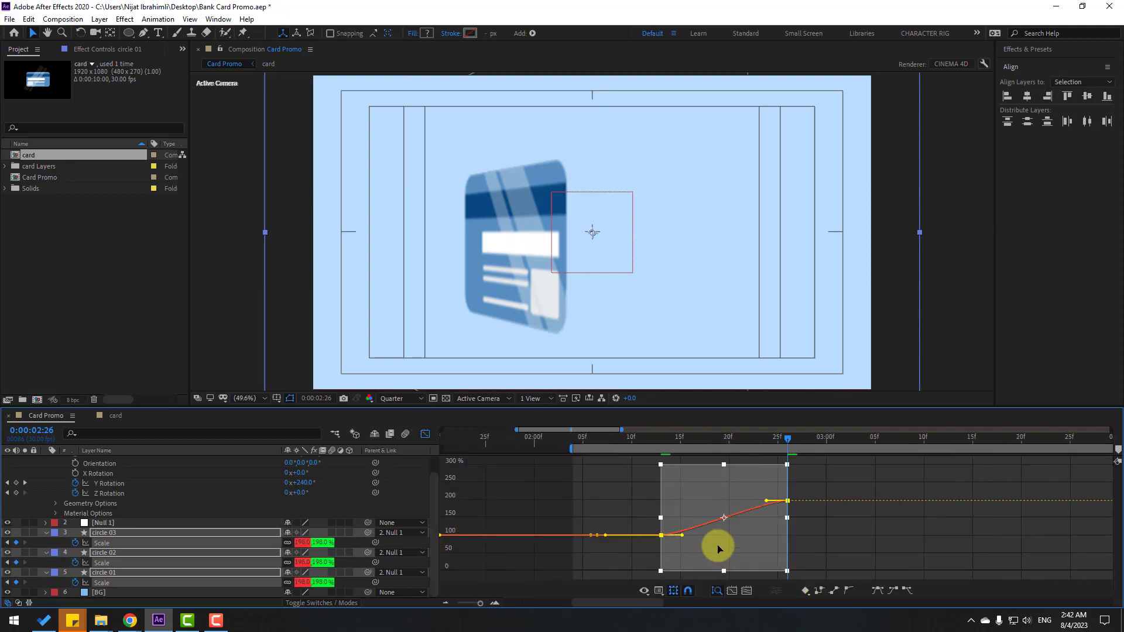
click(658, 591)
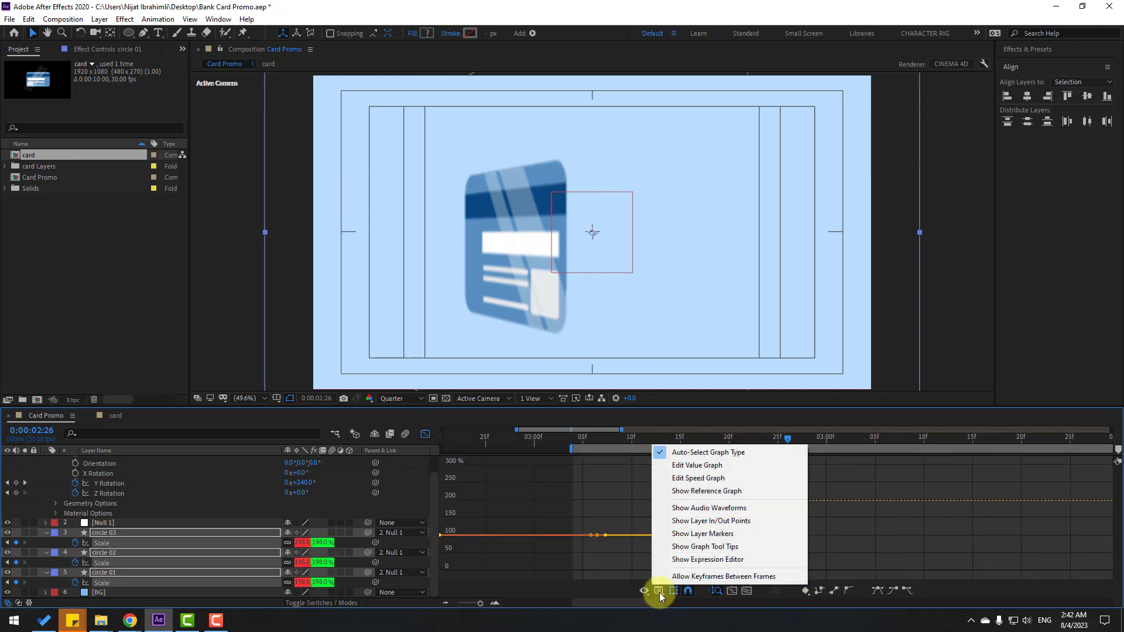
click(691, 481)
drag(705, 541, 694, 569)
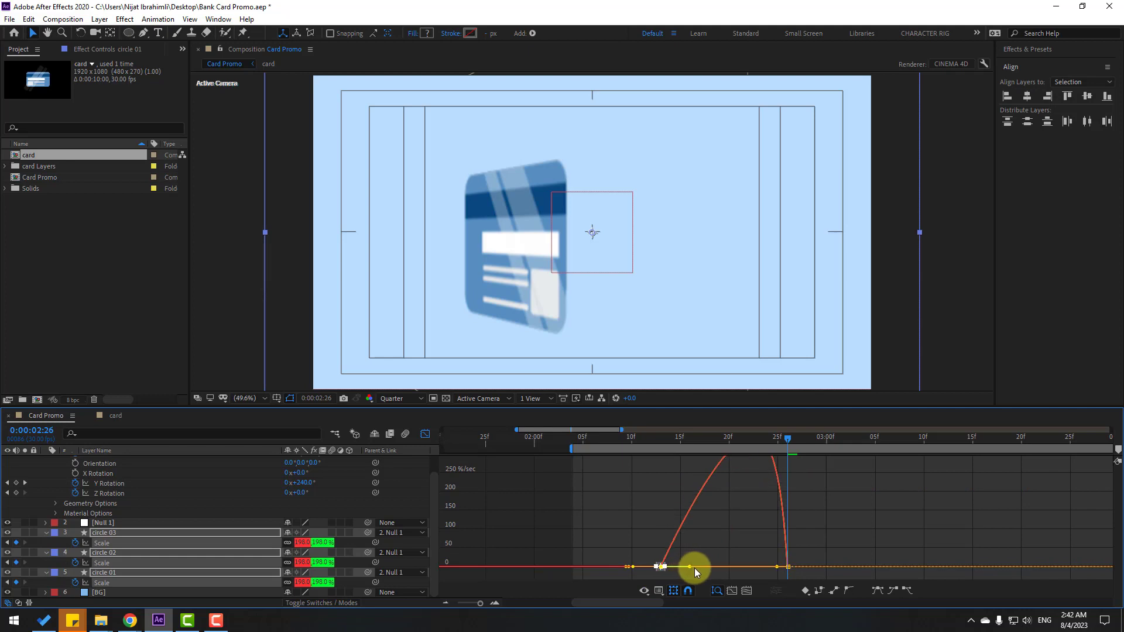
key(minus)
key(space)
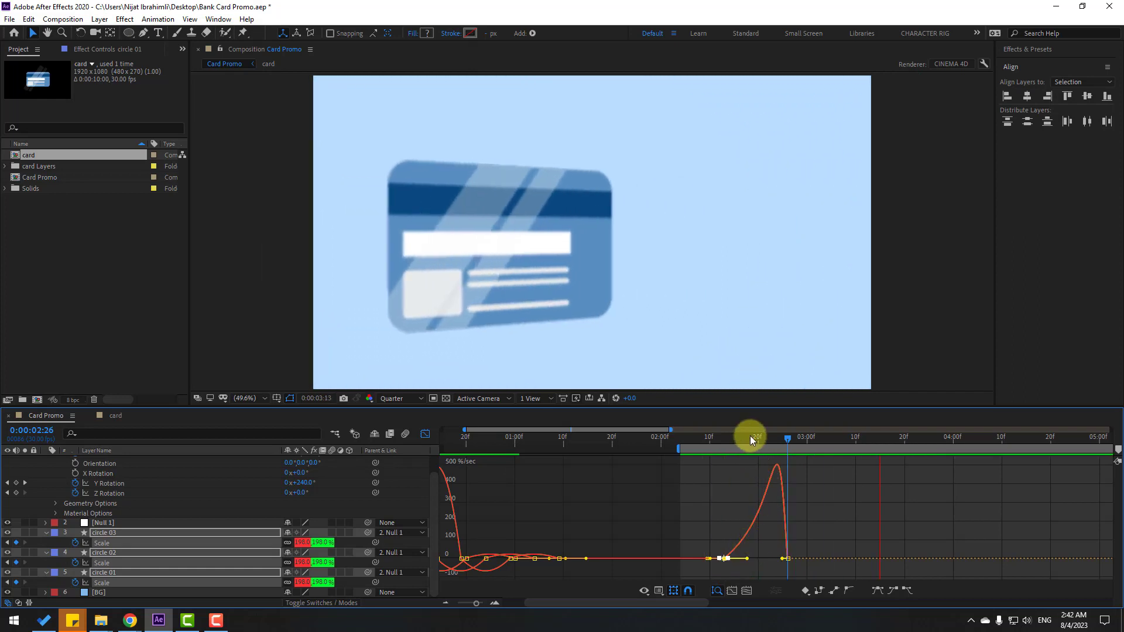
key(space)
click(425, 434)
Stagger the circles' last Scale keyframe pairs by about two frames from circle 03 to circle 01, extend the work area to the start and preview
drag(796, 560, 743, 585)
click(729, 438)
drag(681, 448, 358, 456)
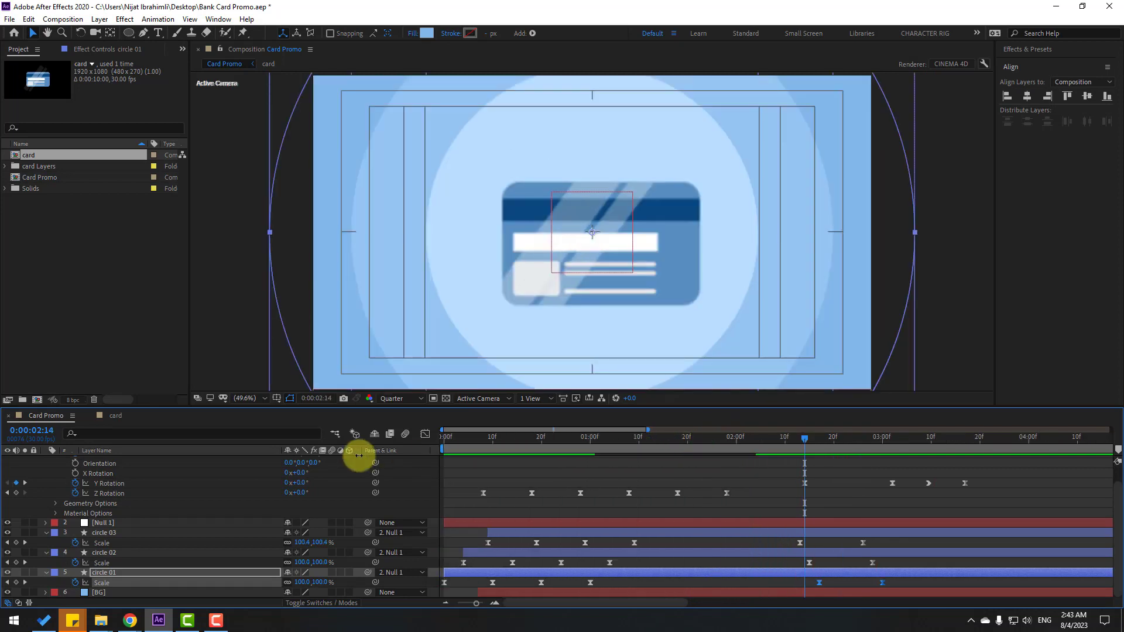
key(minus)
key(minus)
key(minus)
key(space)
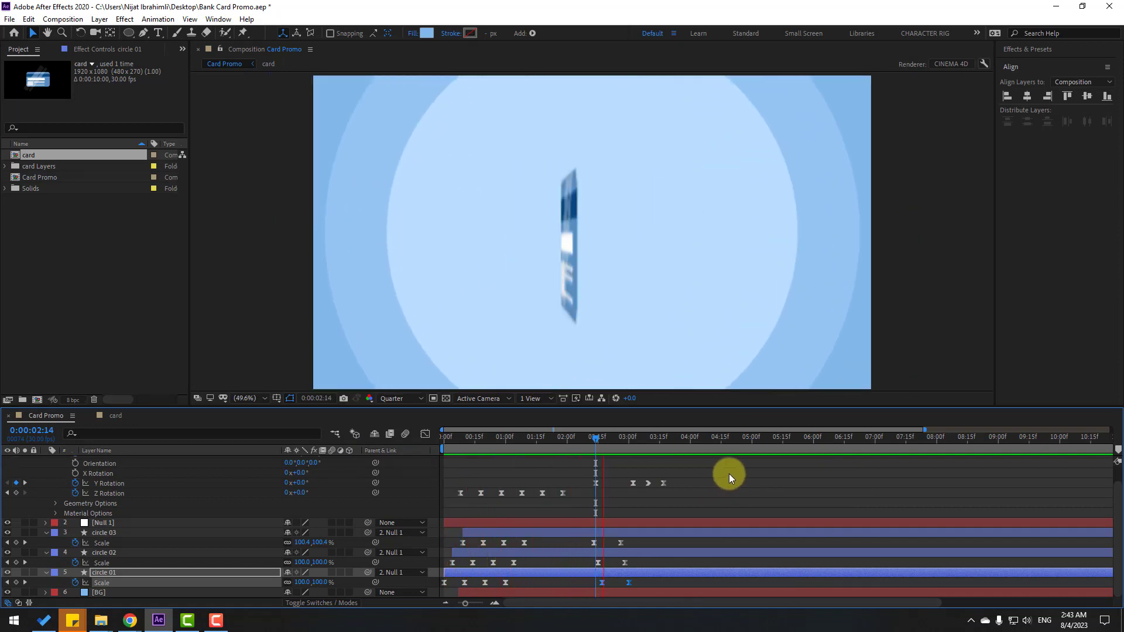
click(521, 437)
Move the card's last two Position keyframes and all Y Rotation keyframes earlier to start at 0:00:02:03, checking the timing with previews
scroll(627, 505, up, 1)
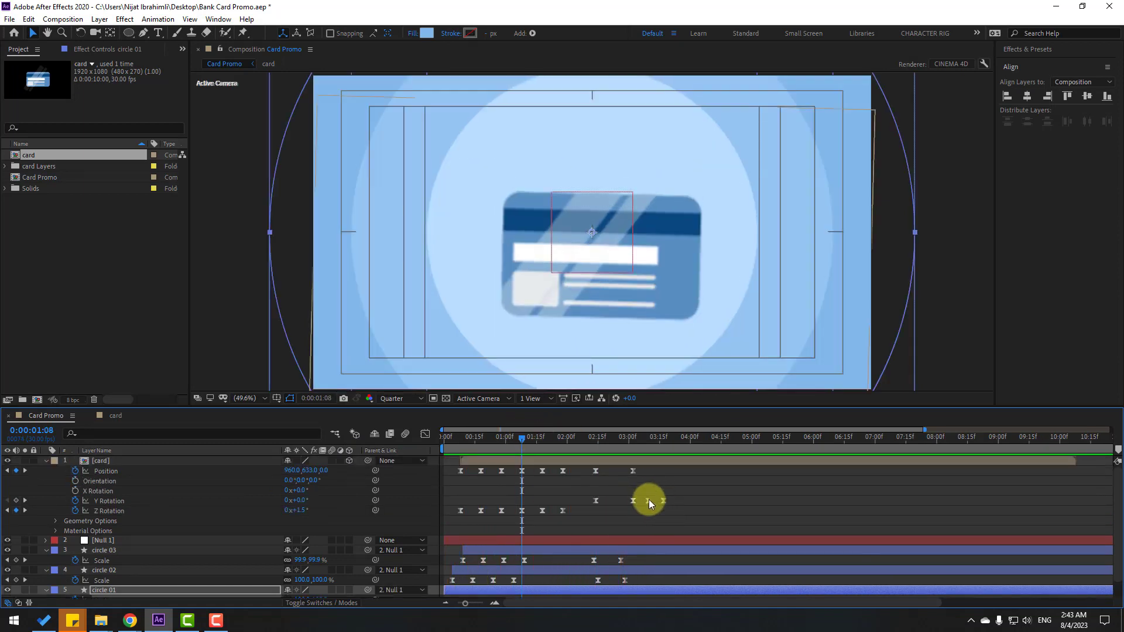
drag(683, 473, 581, 474)
key(space)
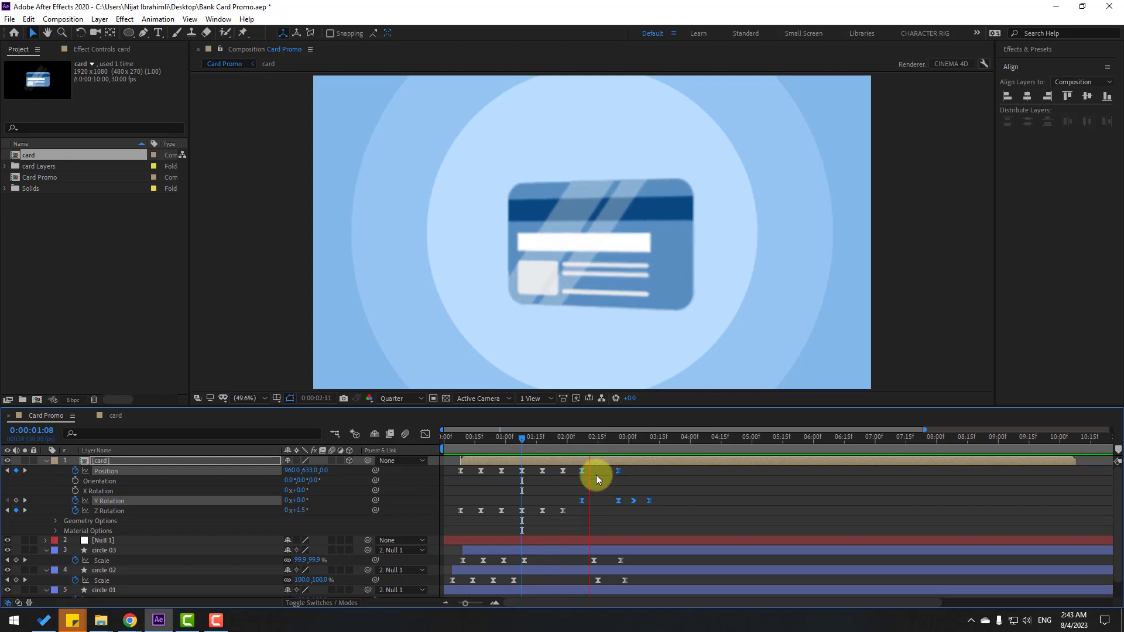
key(space)
drag(581, 472, 574, 472)
key(space)
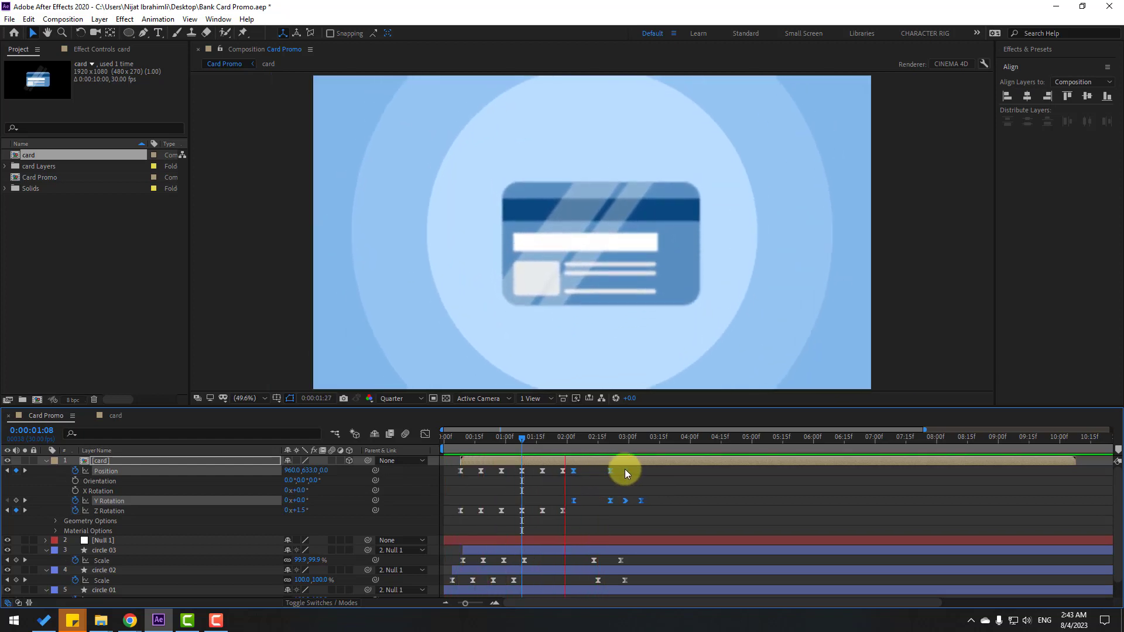
click(539, 438)
key(space)
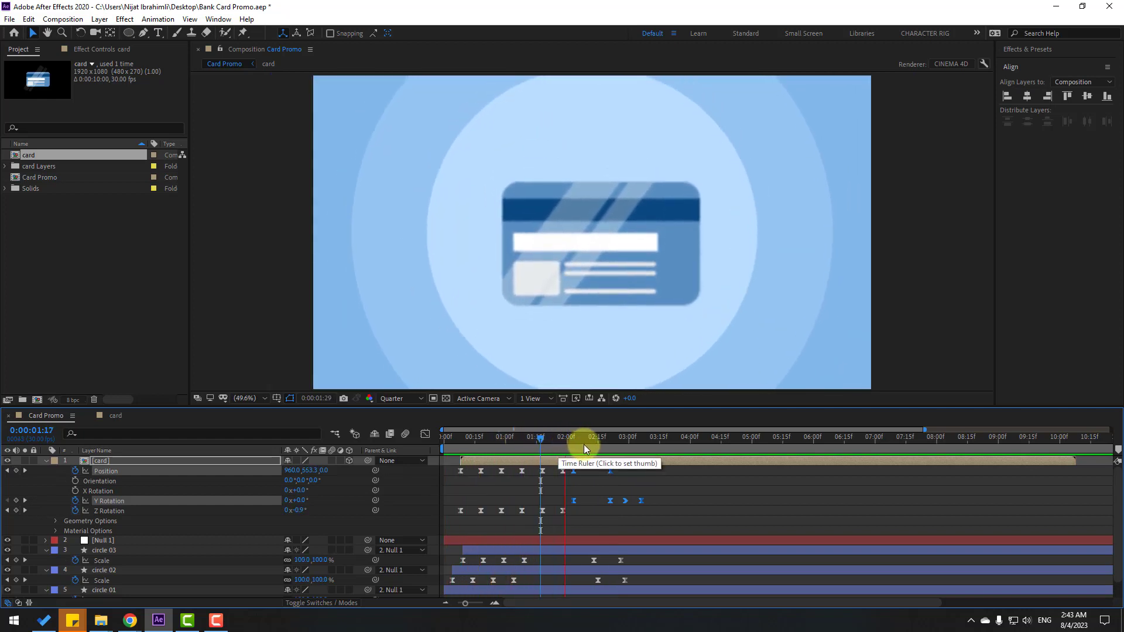
Move the three circles' last Scale keyframe pairs earlier so circle 03's pair starts at 0:00:02:03, and preview the result
click(572, 438)
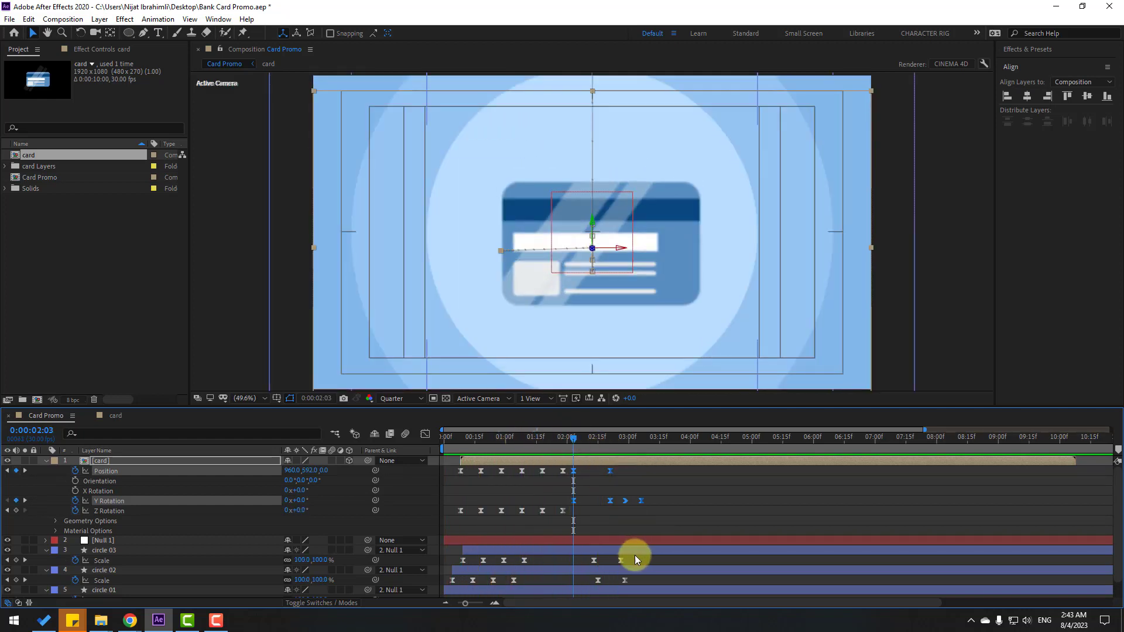
scroll(645, 569, down, 1)
drag(645, 542, 584, 591)
drag(594, 548, 577, 543)
key(space)
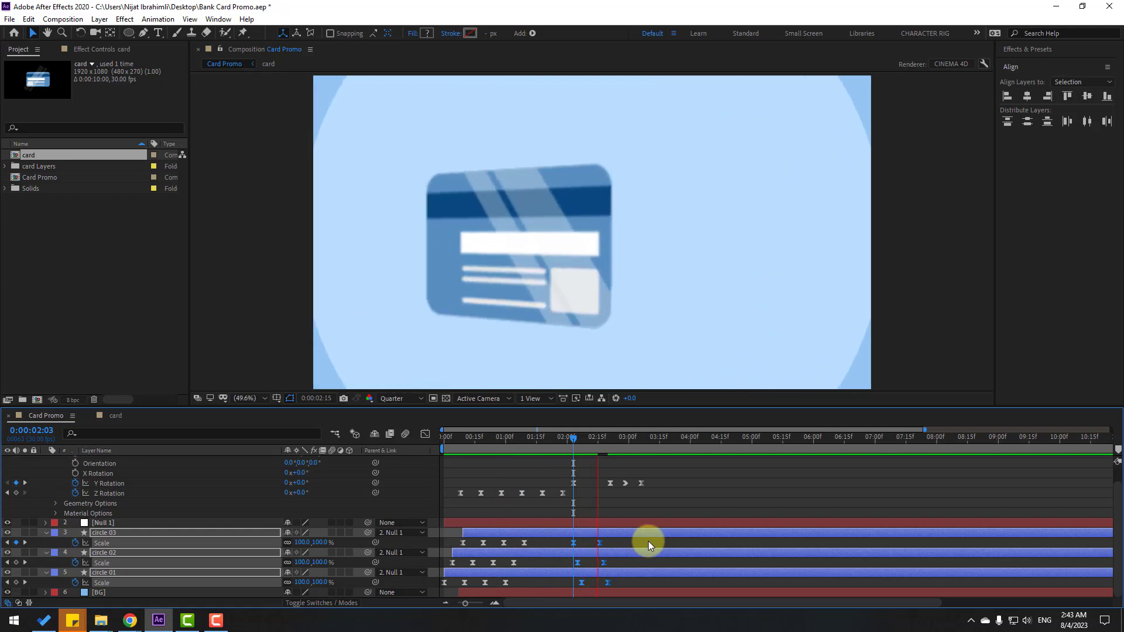
scroll(630, 544, up, 1)
click(627, 469)
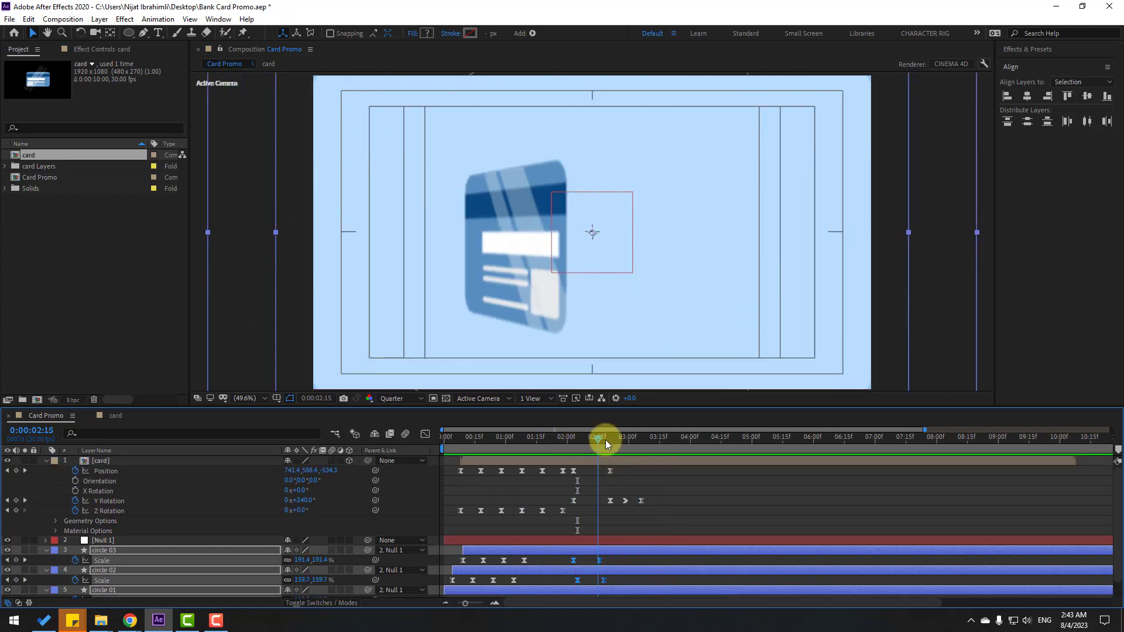
Open the card precomp and enable Position and Rotation keyframes on the reflection layer at 0:00:00:03
drag(468, 435, 445, 436)
double_click(97, 460)
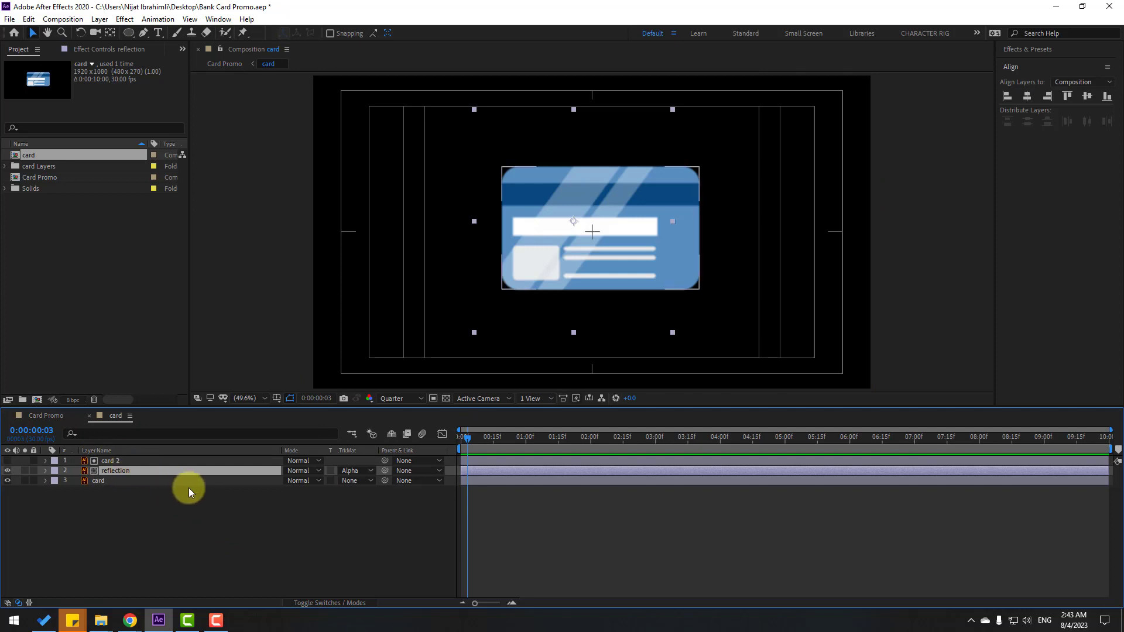
key(p)
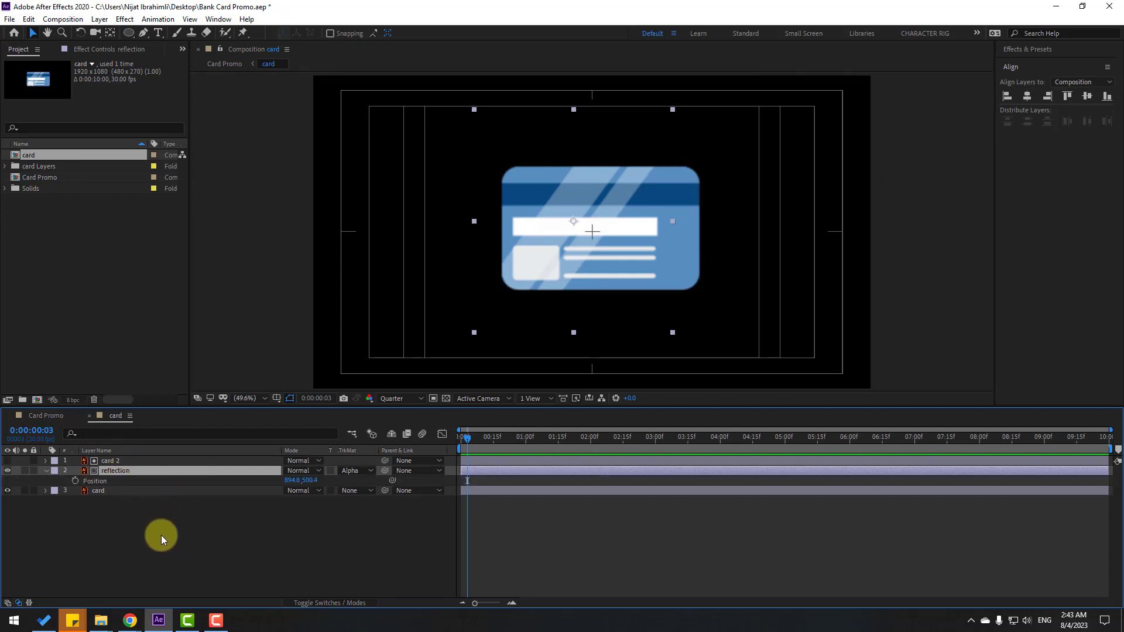
key(shift+r)
click(75, 481)
click(75, 490)
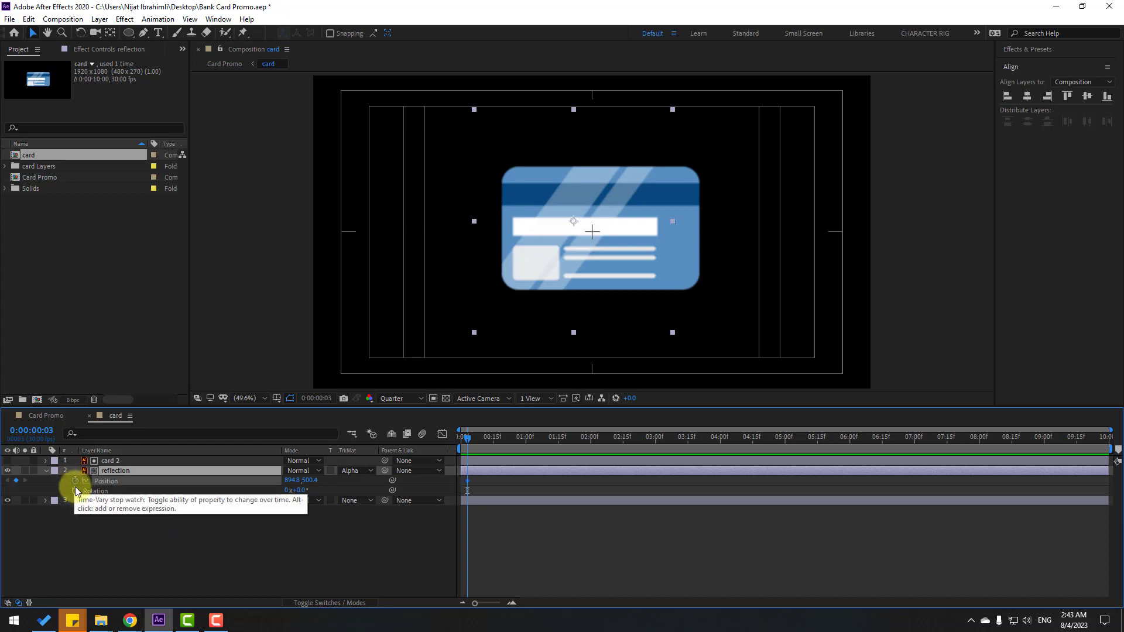
Find the time of the card's first keyframe in Card Promo and move the reflection's Position and Rotation keyframes to the matching 0:00:00:00
click(47, 416)
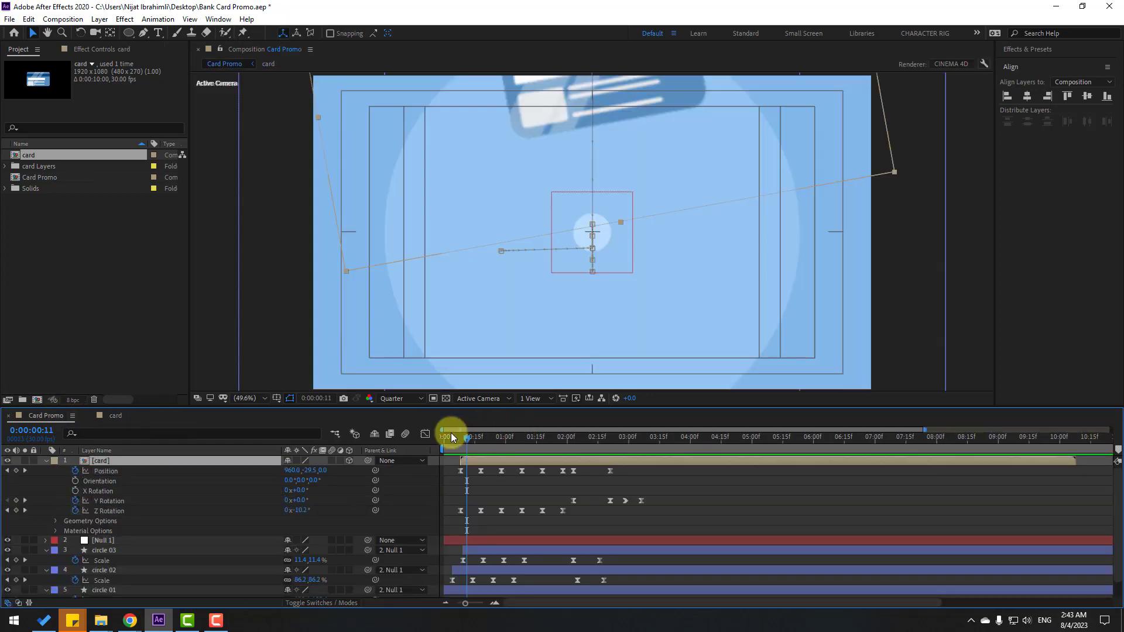
drag(464, 437, 460, 438)
click(113, 417)
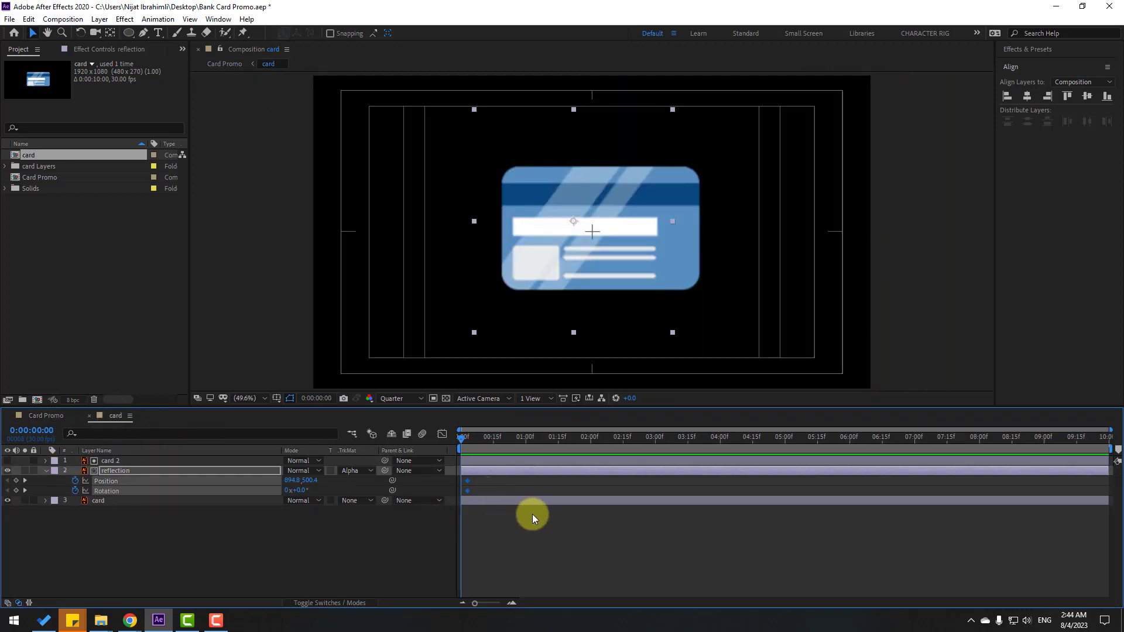
scroll(489, 501, up, 4)
drag(486, 491, 463, 492)
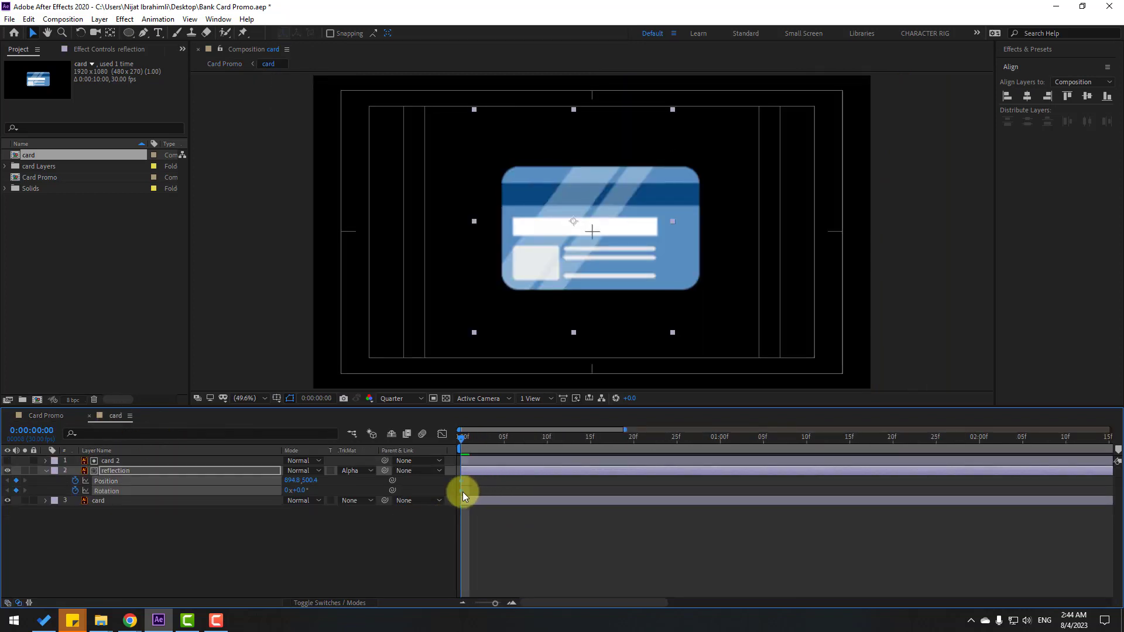
At the card's 0:00:00:18 keyframe time in Card Promo, 0:00:00:10 in the precomp, shift the reflection rightward and slightly down and rotate it slightly clockwise
click(47, 417)
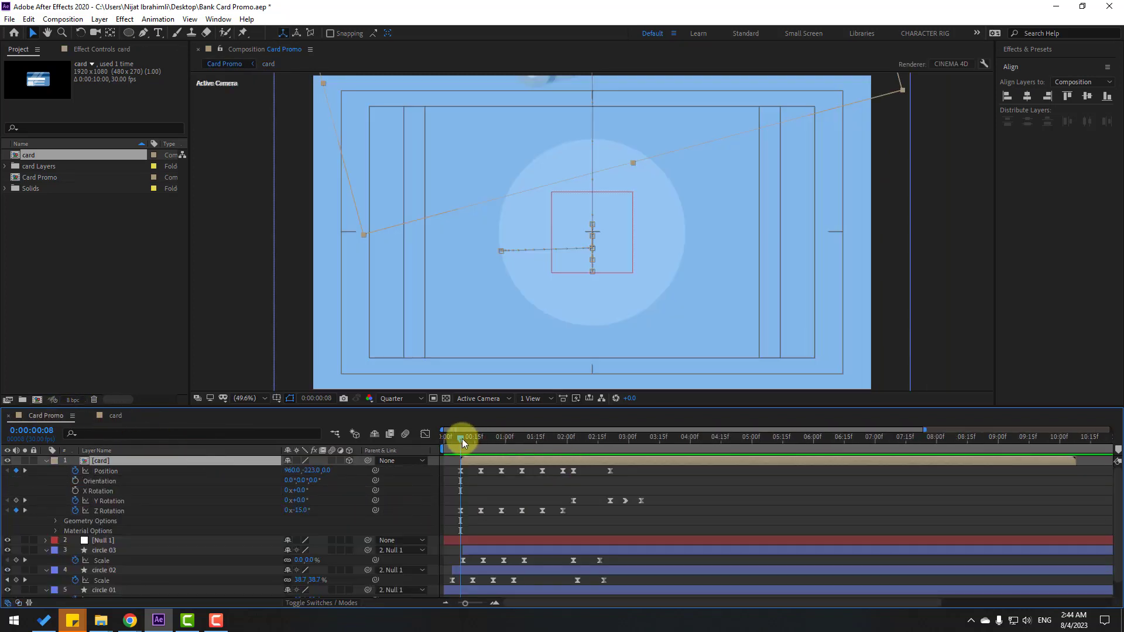
drag(466, 438, 481, 440)
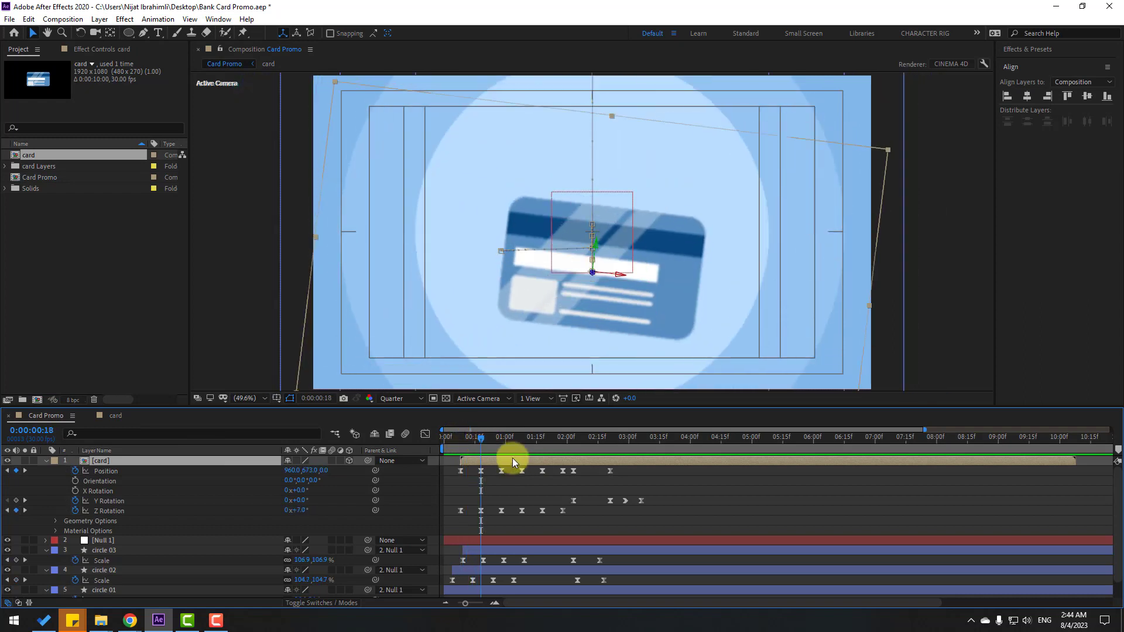
click(117, 416)
drag(582, 196, 619, 212)
drag(297, 490, 302, 489)
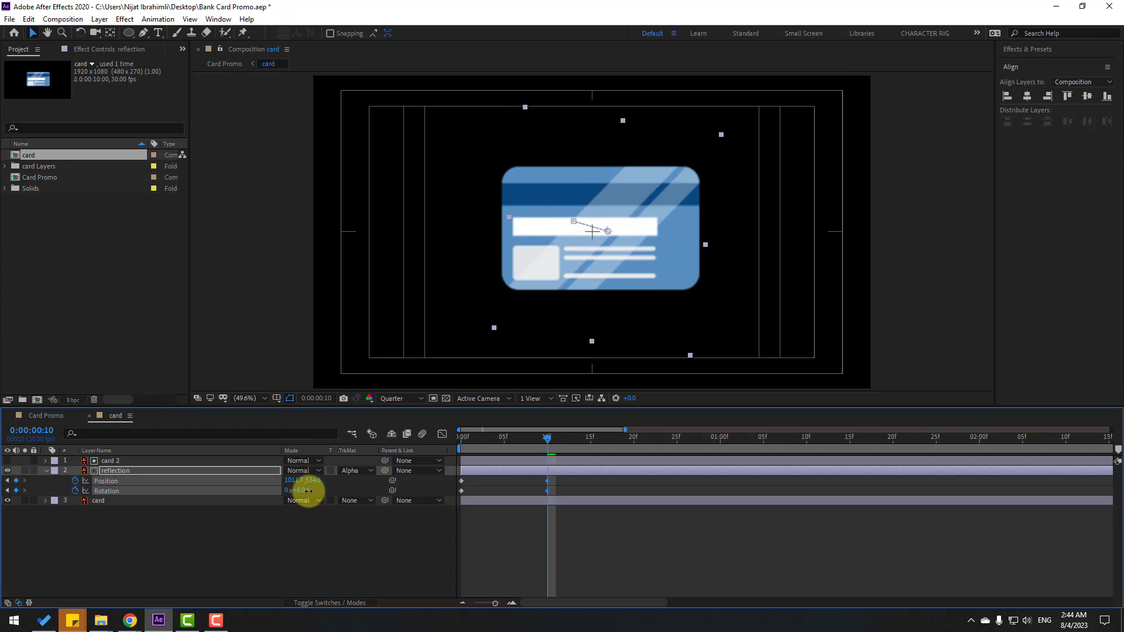
Preview the card's motion in Card Promo and solo the card layer
click(23, 415)
mouse_move(476, 438)
mouse_down()
mouse_move(463, 437)
mouse_move(481, 438)
mouse_up()
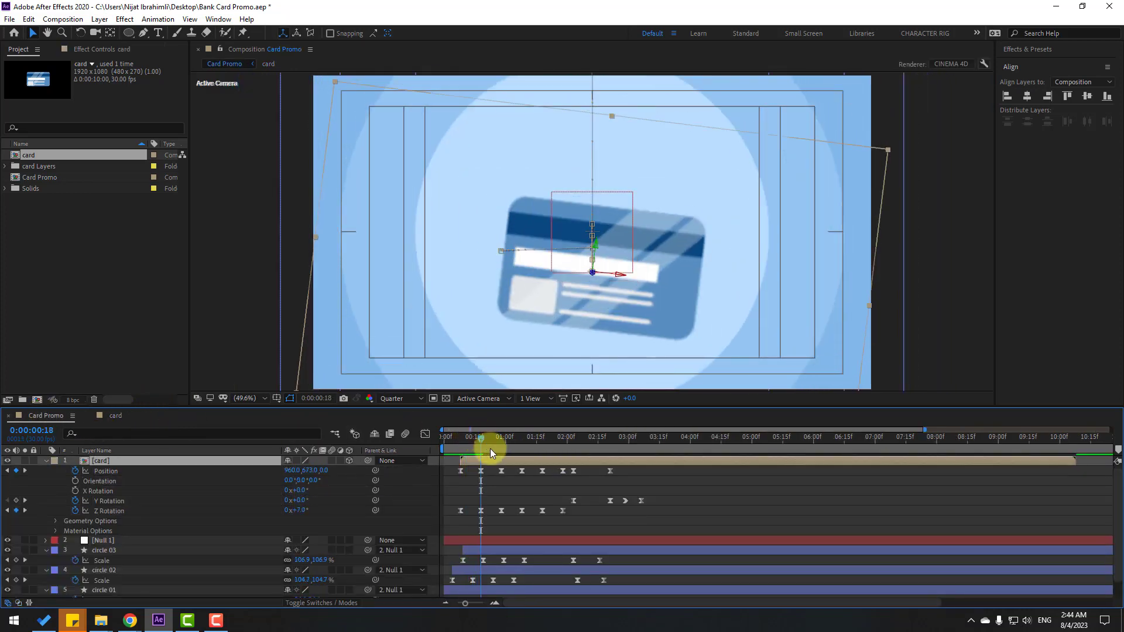
key(space)
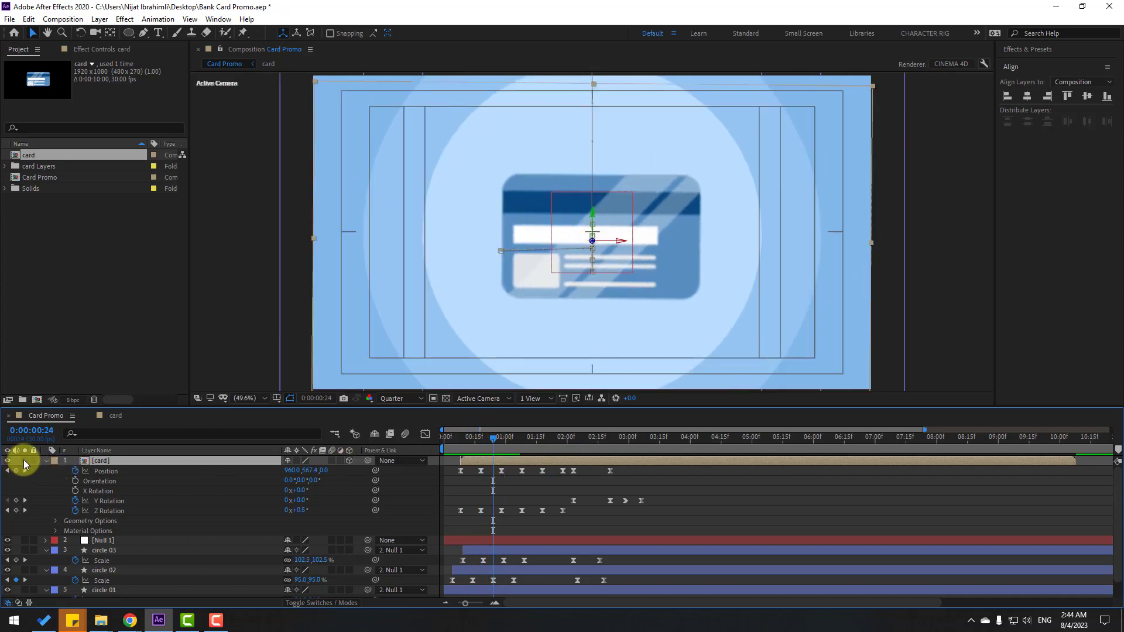
click(24, 461)
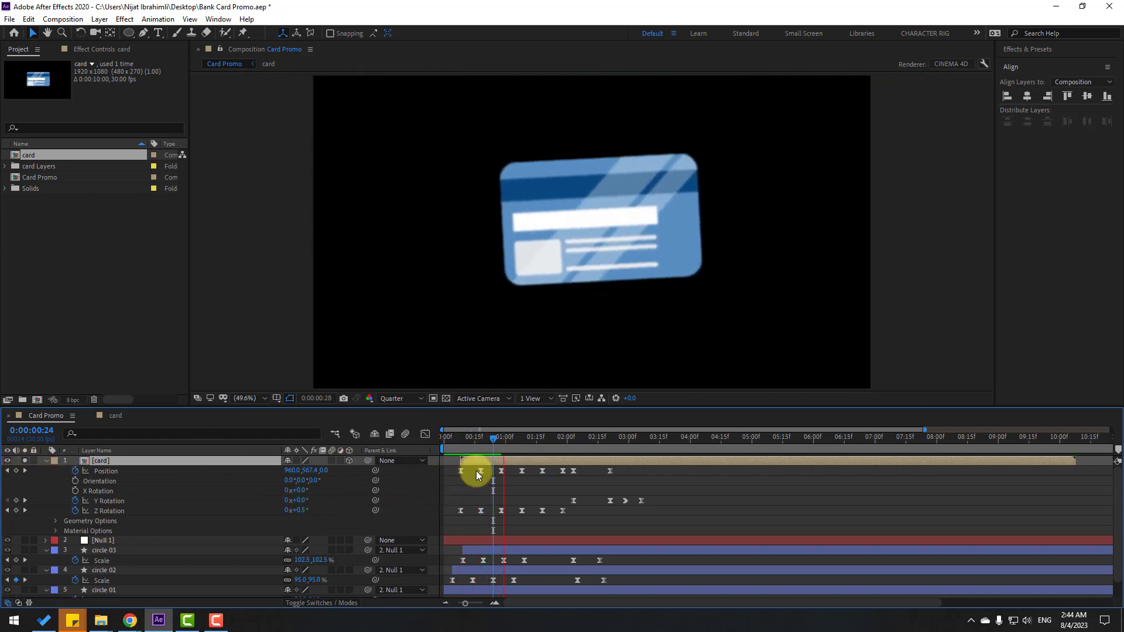
At 0:00:00:20 in the card precomp, matching the card's next keyframe, set the reflection's X Position to 942.7 and Rotation to 0°
drag(479, 441, 505, 440)
click(115, 416)
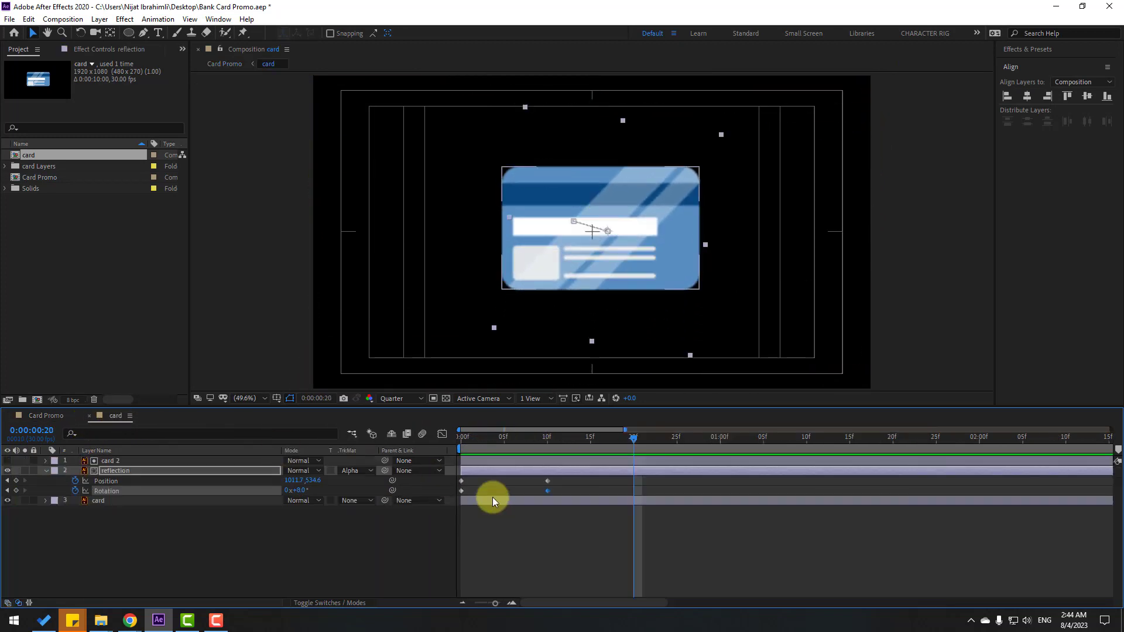
click(166, 541)
mouse_move(294, 482)
mouse_down()
mouse_move(251, 472)
mouse_move(295, 491)
mouse_up()
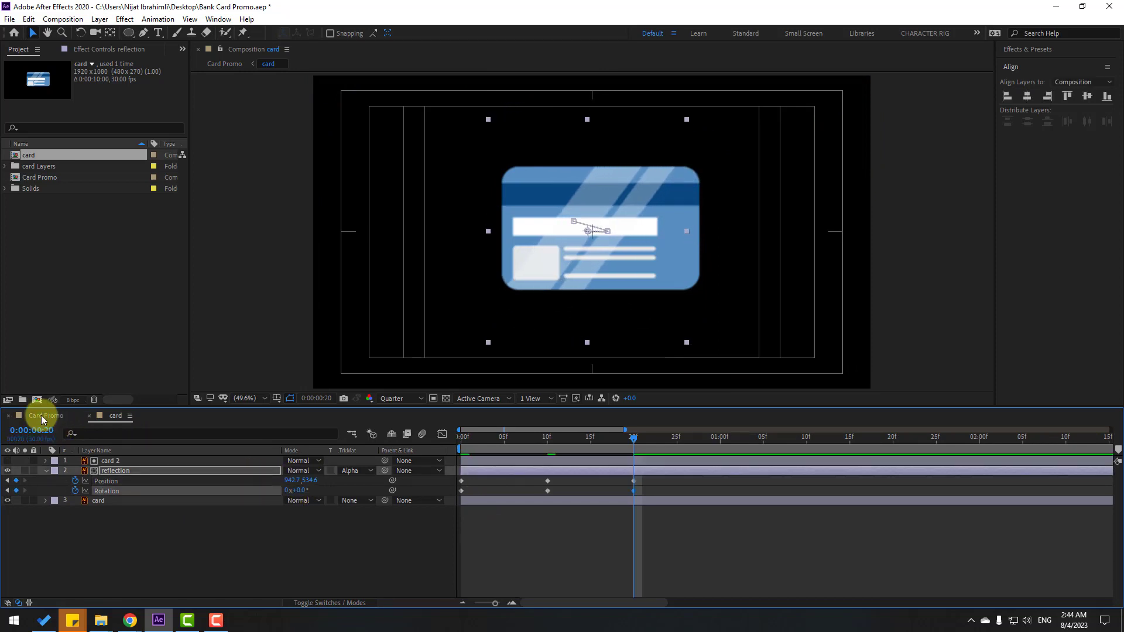
At the card's 0:00:01:08 keyframe time, 0:00:01:00 in the precomp, set the reflection's X Position to 974.7 and Rotation to 5°
click(45, 417)
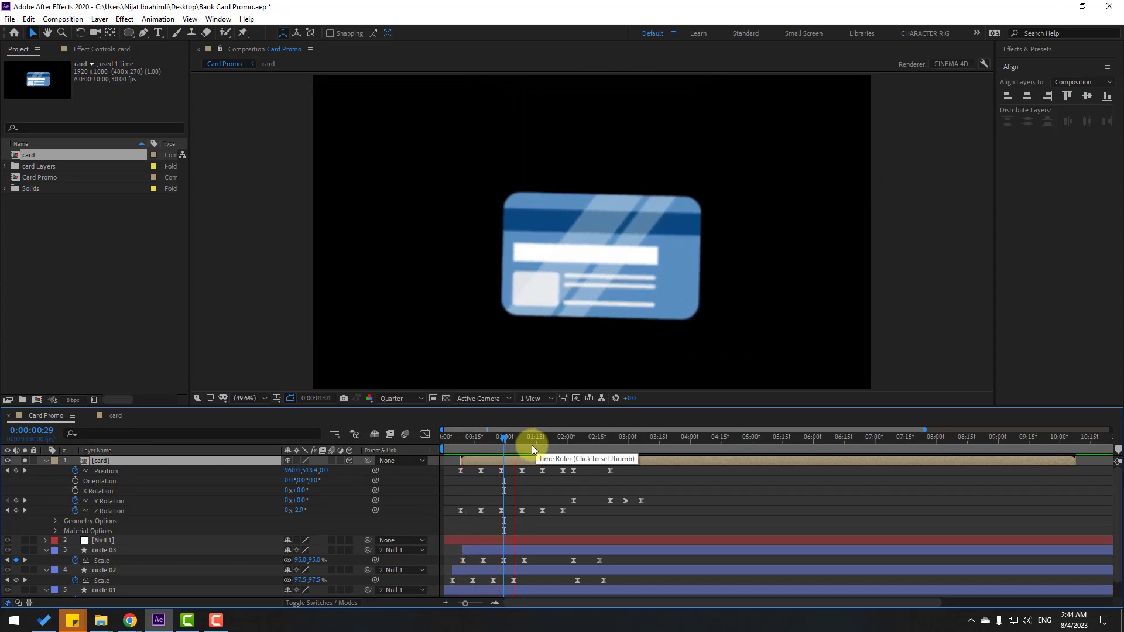
click(501, 437)
drag(502, 437, 522, 438)
click(115, 415)
click(280, 526)
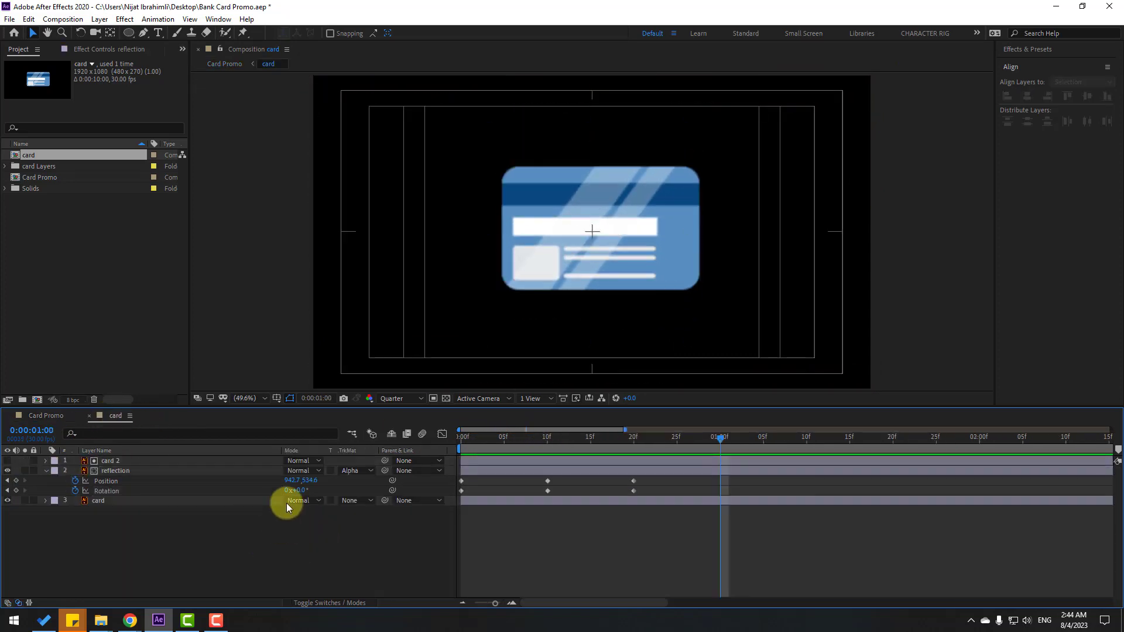
click(302, 480)
mouse_move(305, 481)
mouse_down()
mouse_move(308, 500)
mouse_move(301, 489)
mouse_up()
click(343, 551)
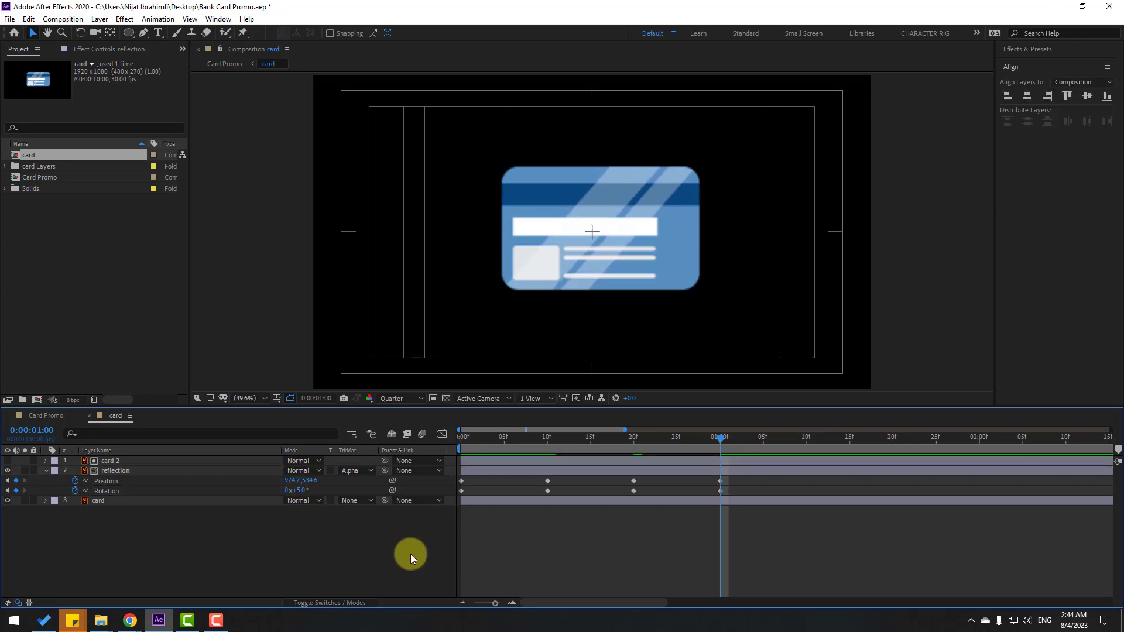
Apply Easy Ease to all of the reflection's Position and Rotation keyframes and preview the result in Card Promo
drag(737, 507, 462, 491)
right_click(462, 491)
mouse_move(527, 483)
click(687, 523)
click(22, 411)
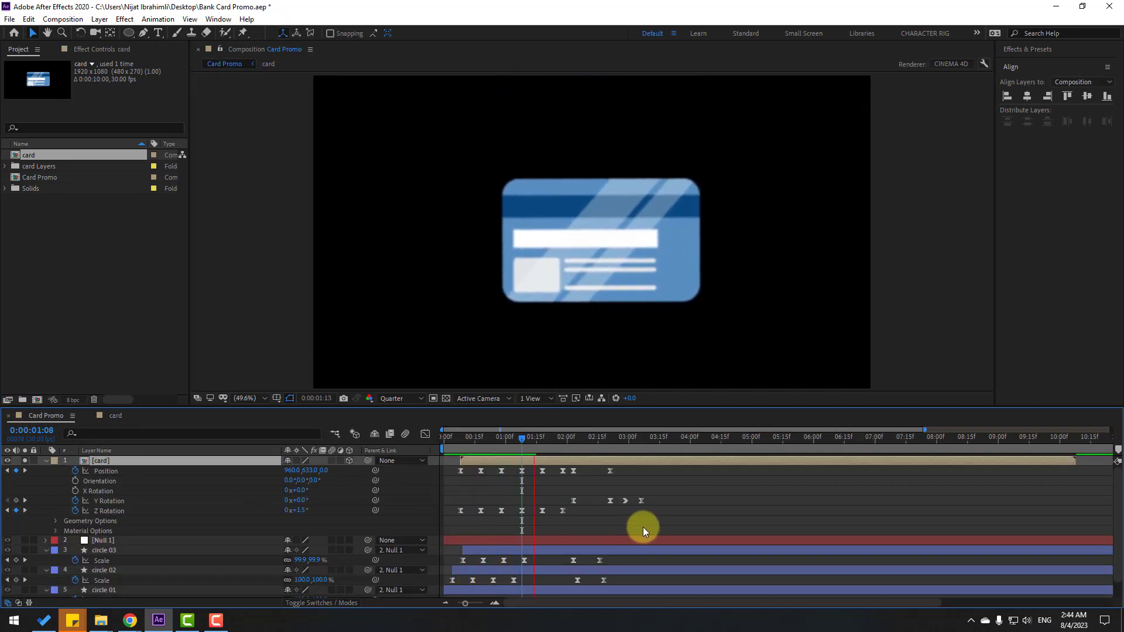
key(space)
key(space)
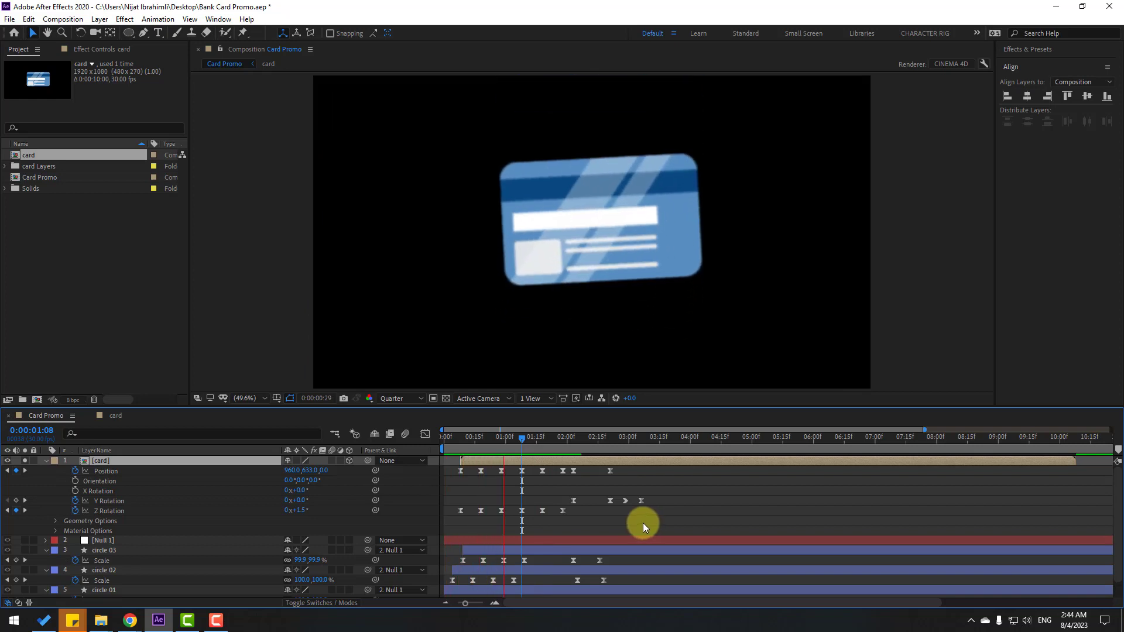
At the card's 0:00:01:18 keyframe time, 0:00:01:10 in the precomp, set the reflection's X Position to 949.7 and Rotation to 2°
drag(522, 439, 545, 446)
click(116, 415)
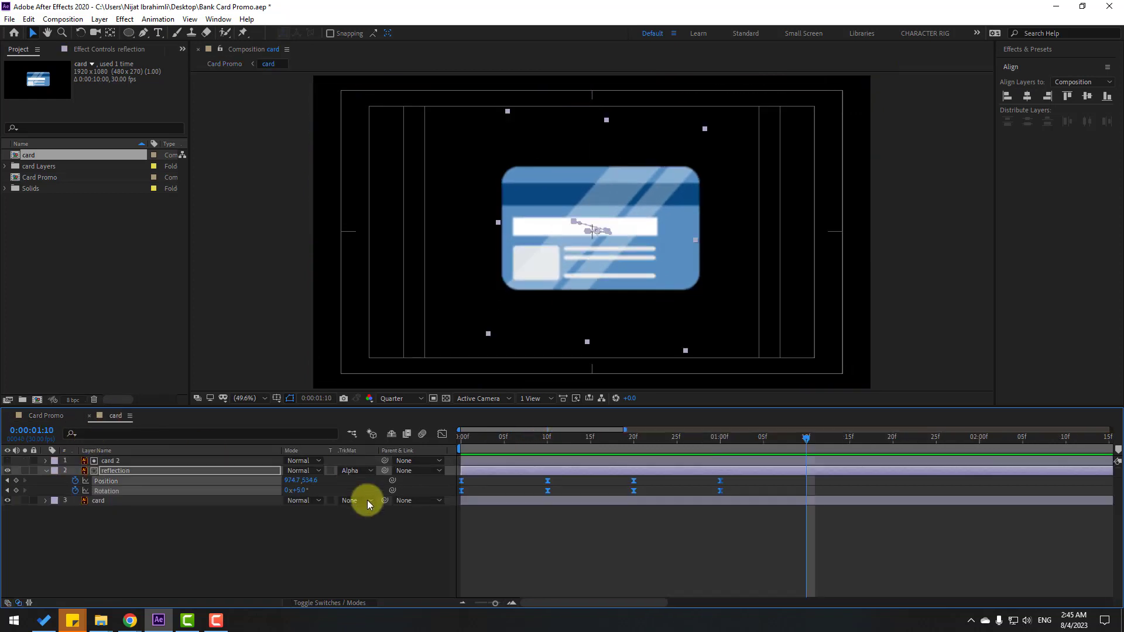
drag(291, 481, 275, 480)
click(301, 492)
text(2)
key(Return)
click(301, 543)
At the start of the card's spin, 0:00:01:25 in the precomp, add unchanged Position and Rotation keyframes to the reflection
click(46, 413)
drag(512, 437, 564, 444)
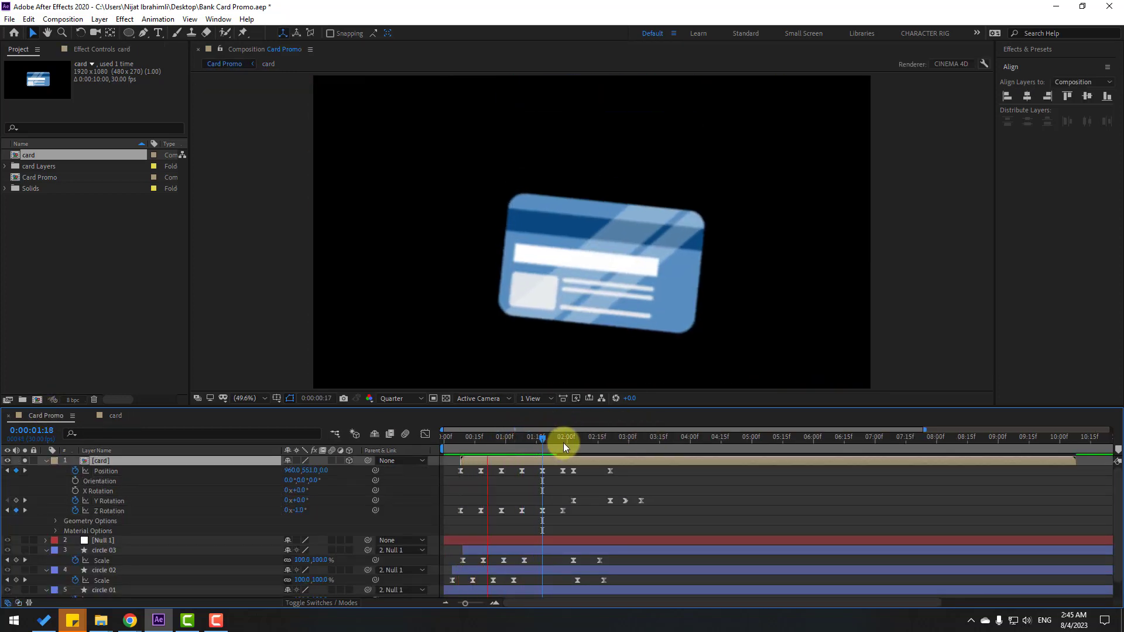
drag(547, 437, 574, 438)
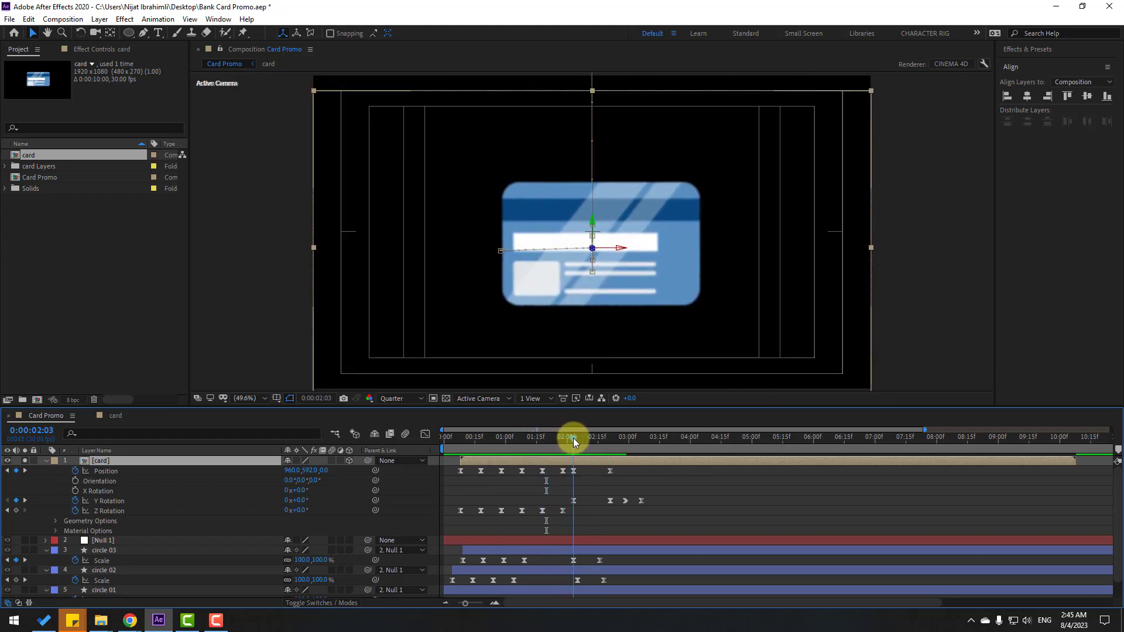
click(117, 417)
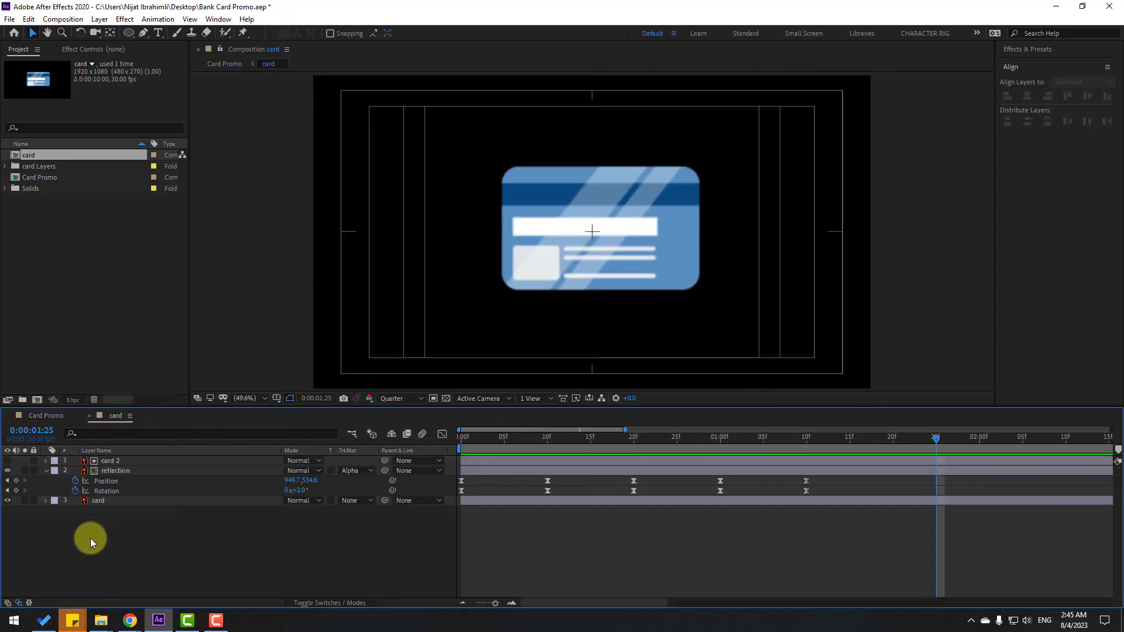
click(16, 481)
click(16, 491)
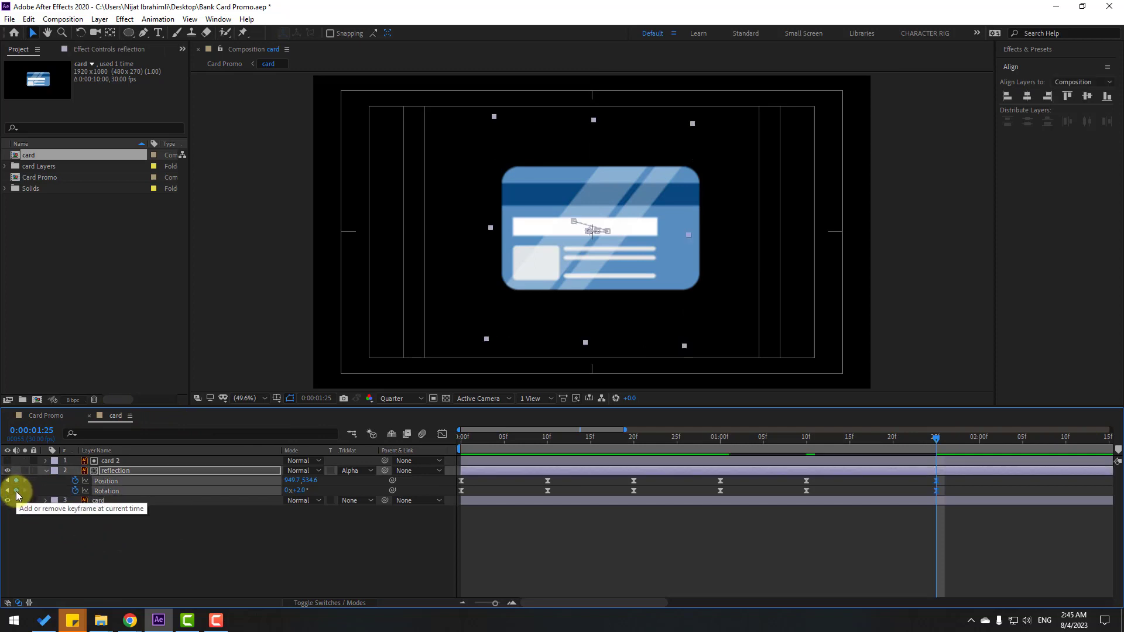
At the card's 0:00:02:21 keyframe time, 0:00:02:13 in the precomp, shift the reflection rightward to X Position 1087.7
click(35, 418)
drag(574, 438, 609, 440)
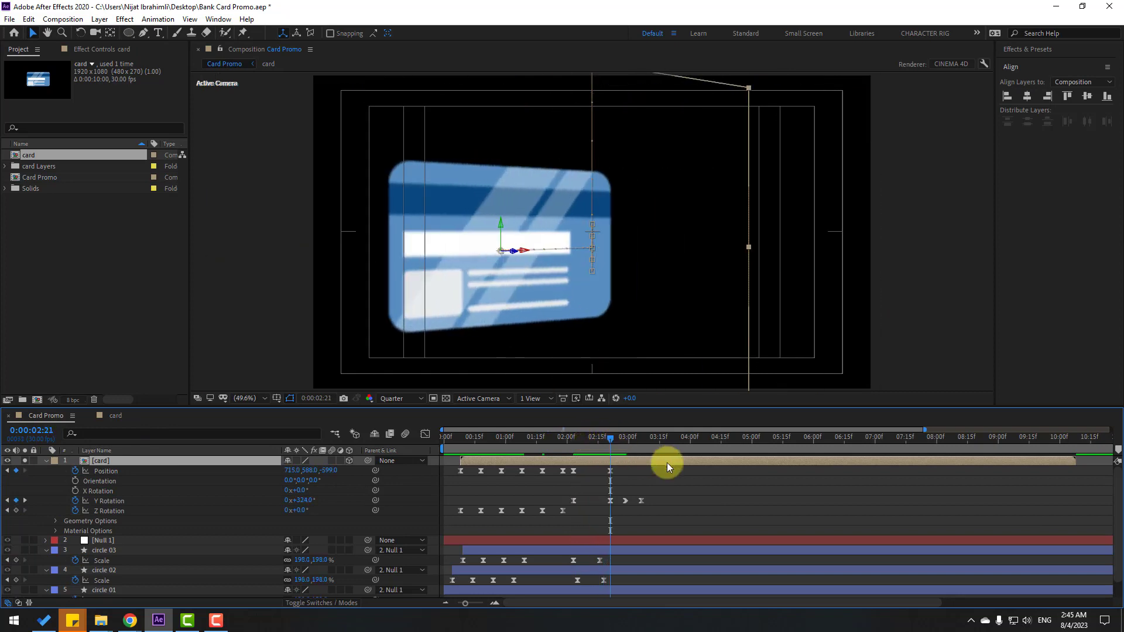
click(116, 416)
scroll(772, 562, right, 2)
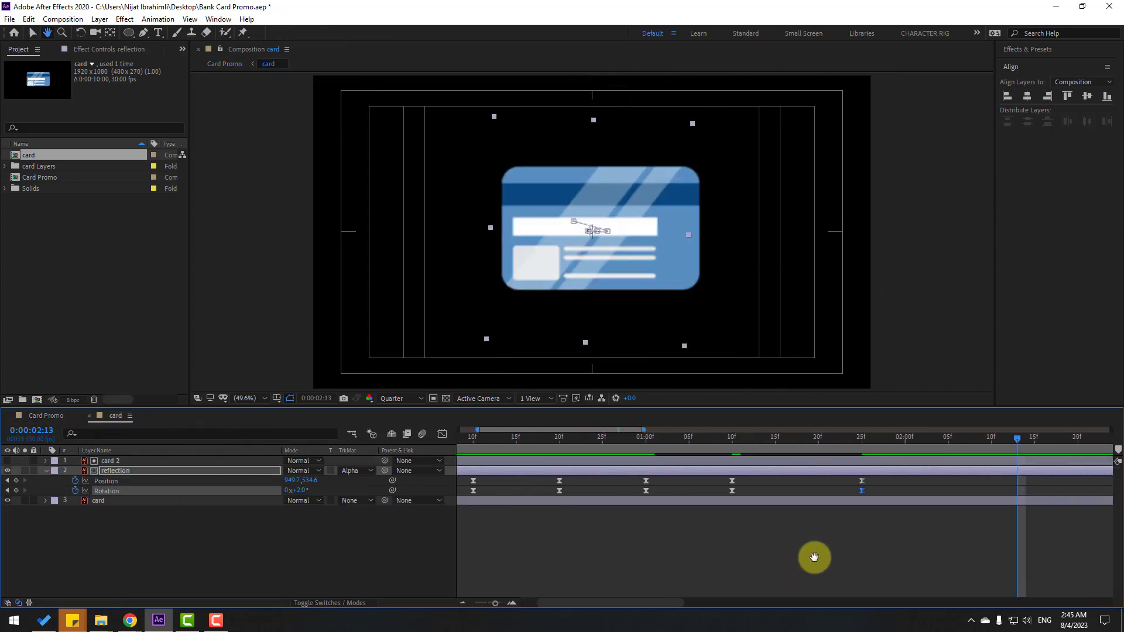
drag(292, 480, 378, 489)
Preview the reflection's shift in Card Promo and set its Rotation to 12° at 0:00:02:13 in the card precomp
click(49, 417)
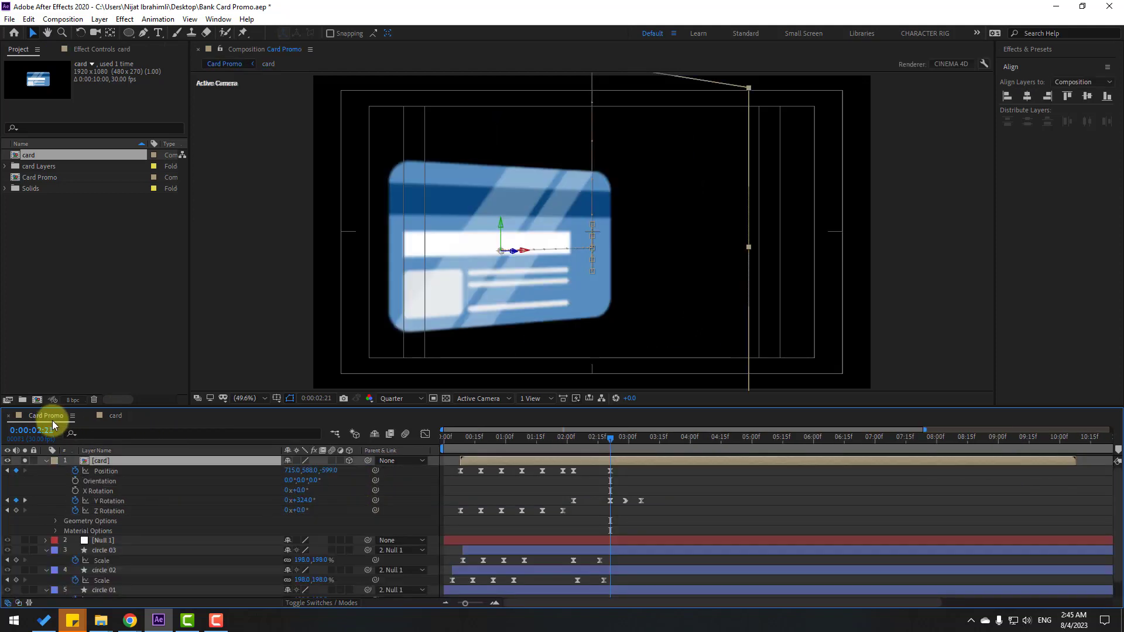
drag(574, 440, 610, 443)
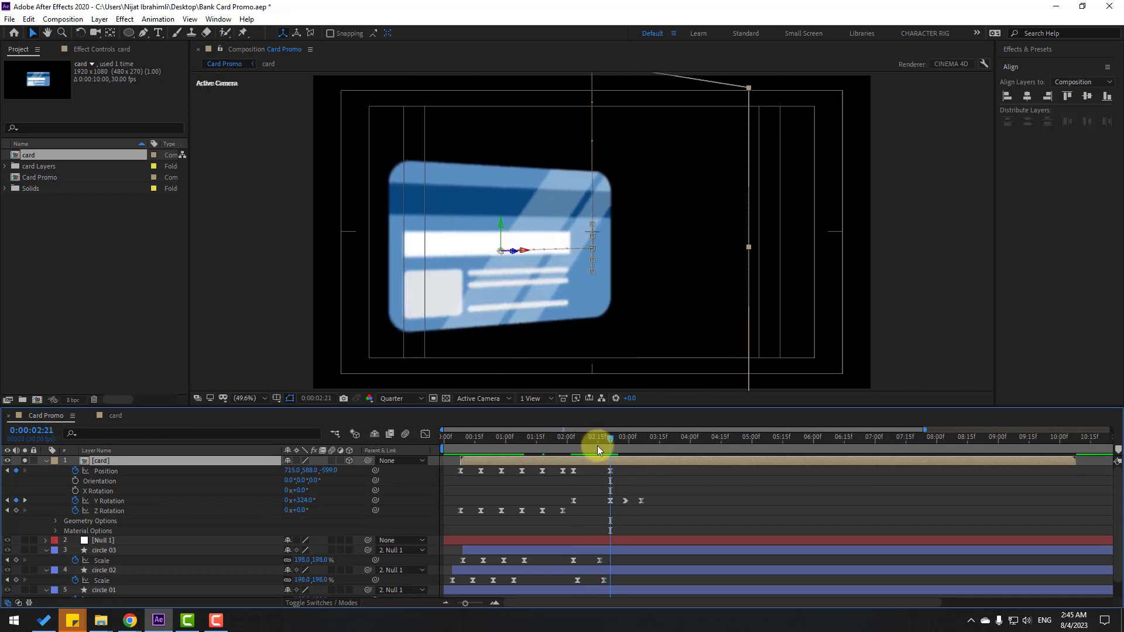
key(space)
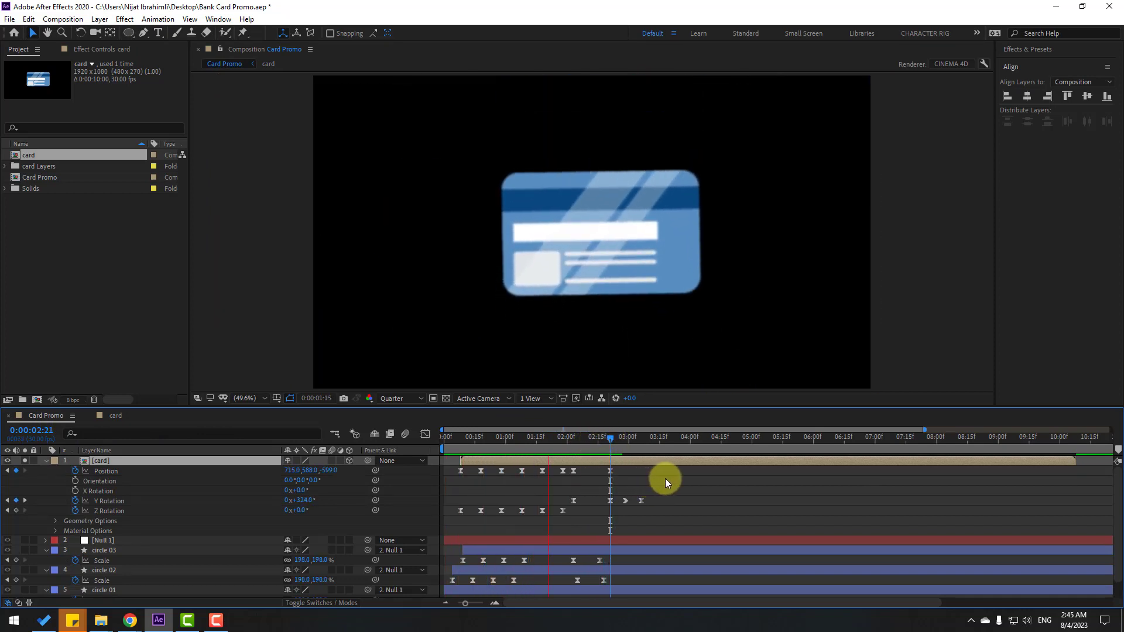
double_click(614, 460)
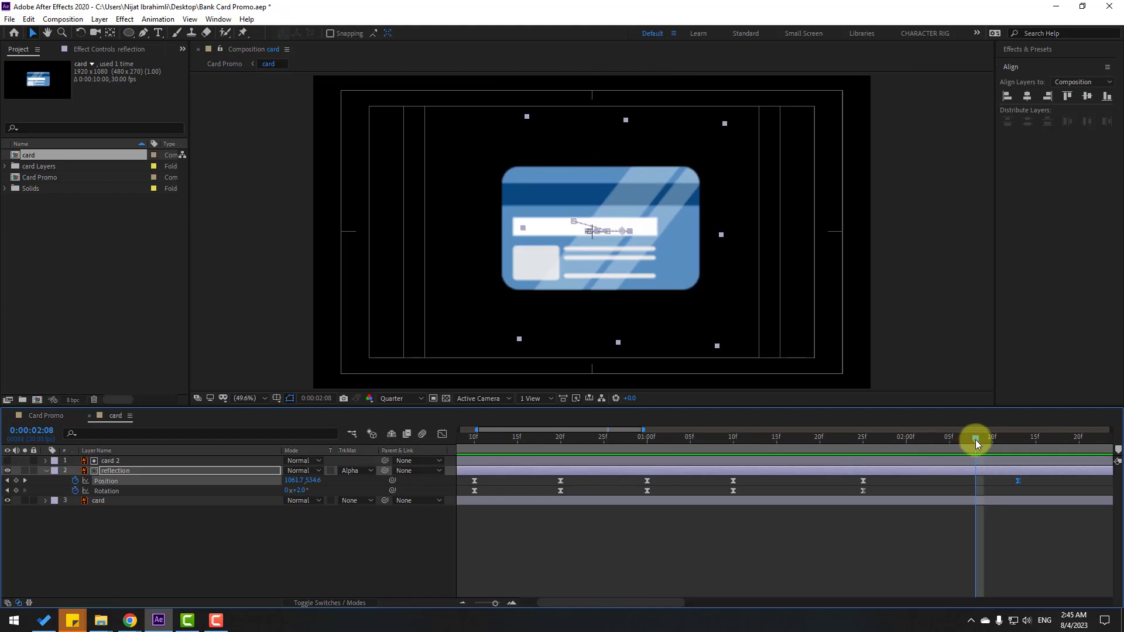
drag(296, 491, 301, 490)
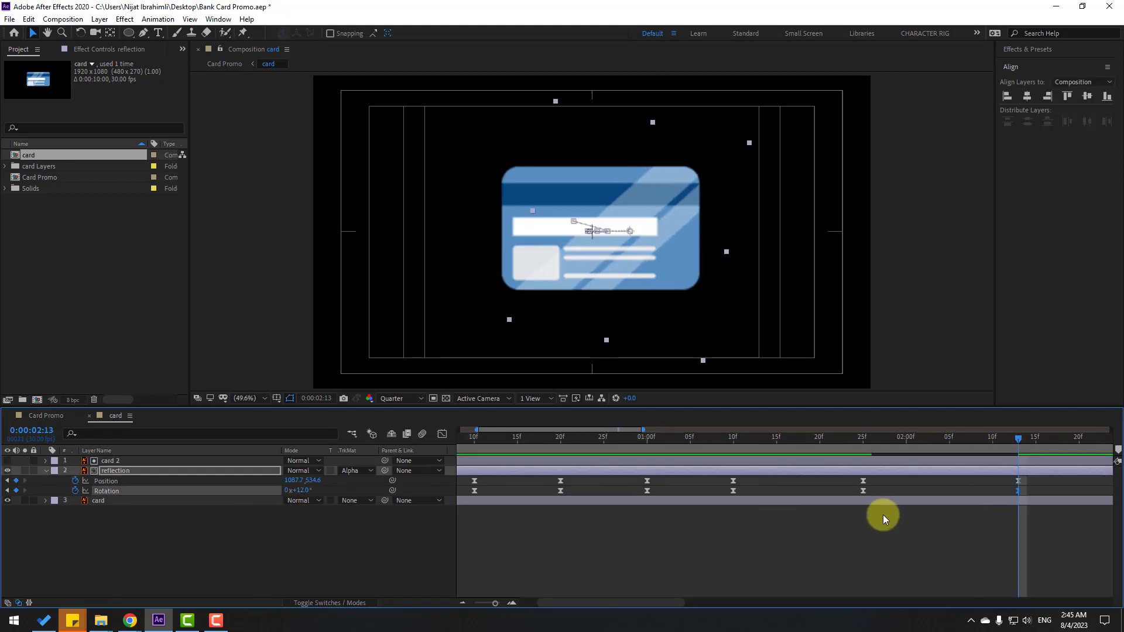
Move the reflection's last Position and Rotation keyframe pair later to 0:00:02:20
drag(1034, 479, 1000, 493)
key(minus)
key(minus)
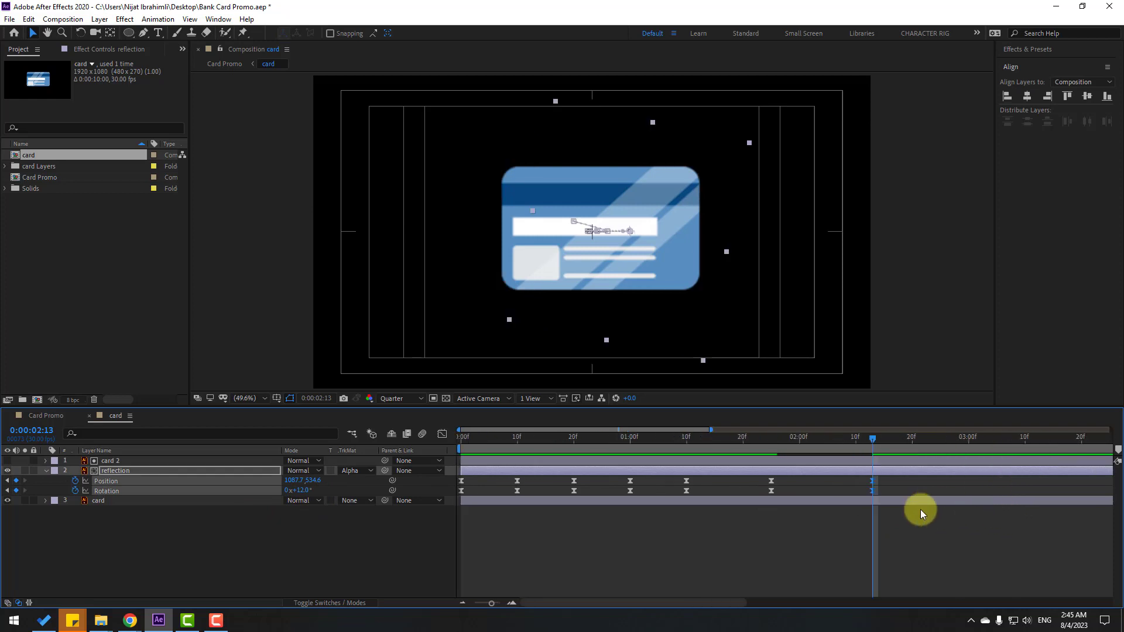
drag(764, 483, 791, 483)
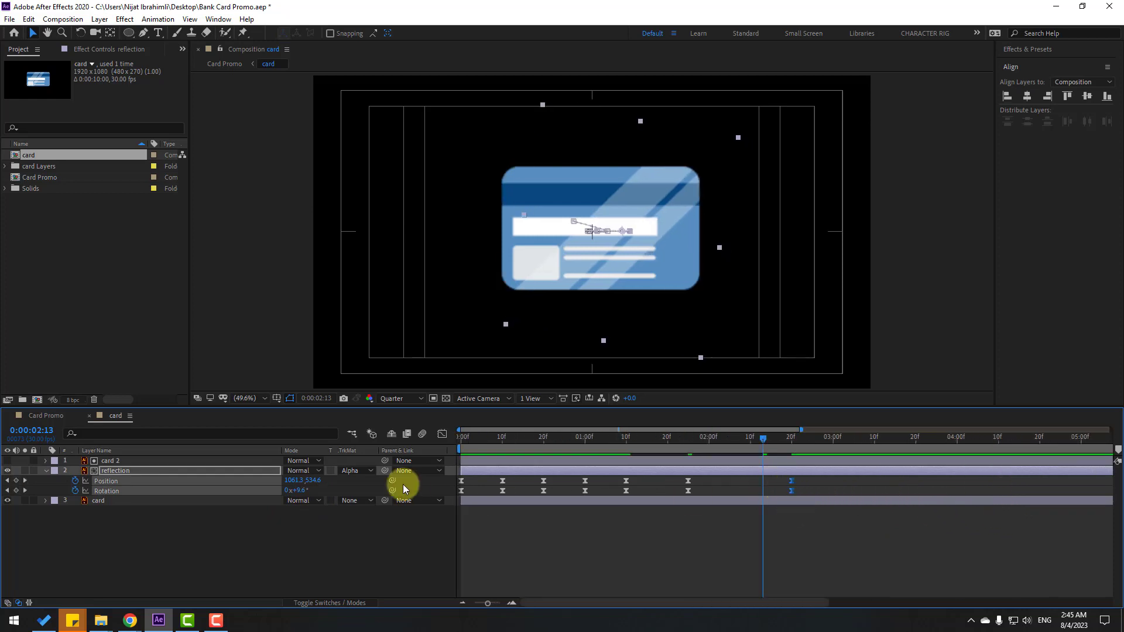
In the Graph Editor, lengthen the ease into the reflection's last keyframes so the speed peaks early and slows gradually
click(442, 435)
key(equal)
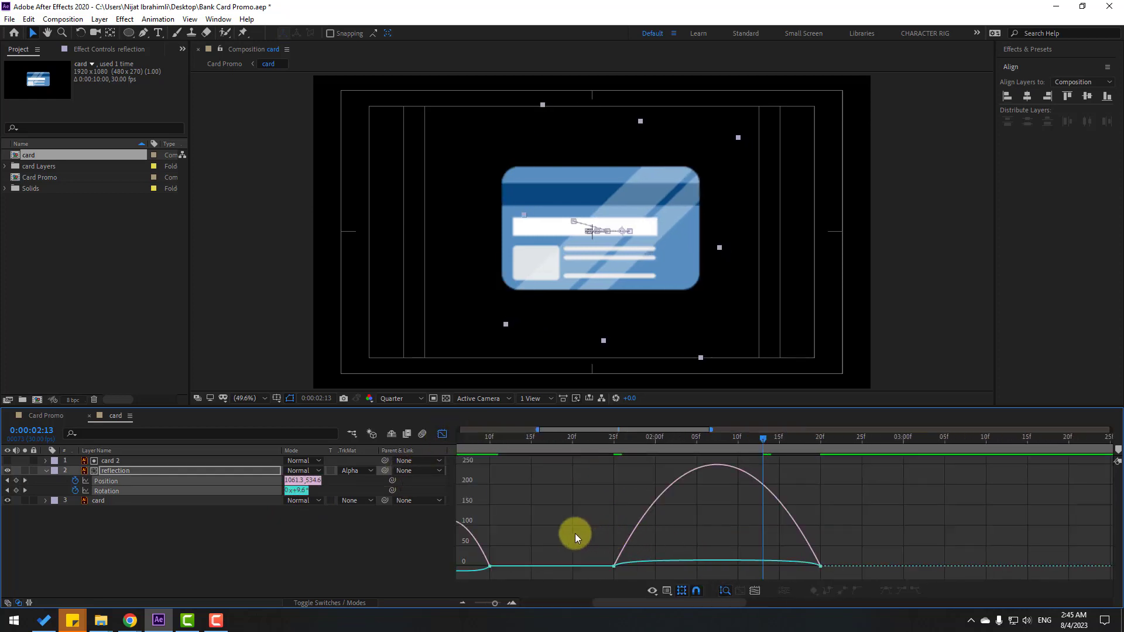
drag(785, 571, 743, 570)
key(minus)
key(minus)
Set the work areas of the card precomp and Card Promo to start shortly before the spin, and preview both
drag(455, 449, 618, 458)
key(space)
click(46, 415)
drag(438, 448, 531, 450)
key(space)
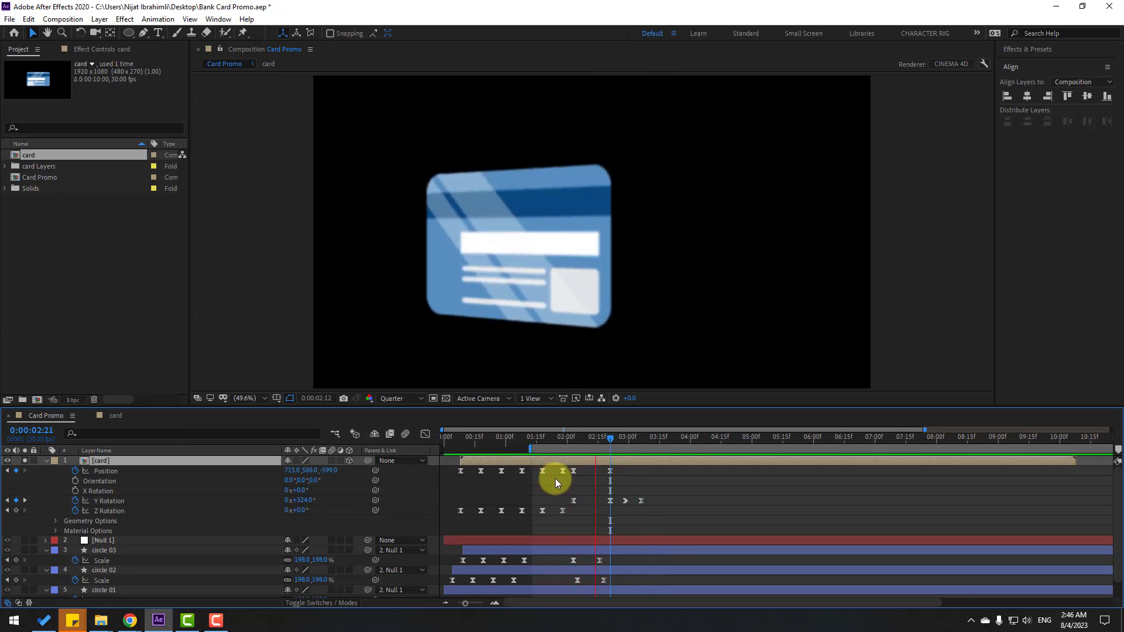
Close the Graph Editor, shift the reflection's last two keyframe pairs later so the first starts at about 0:00:02:04, and preview in Card Promo
click(116, 415)
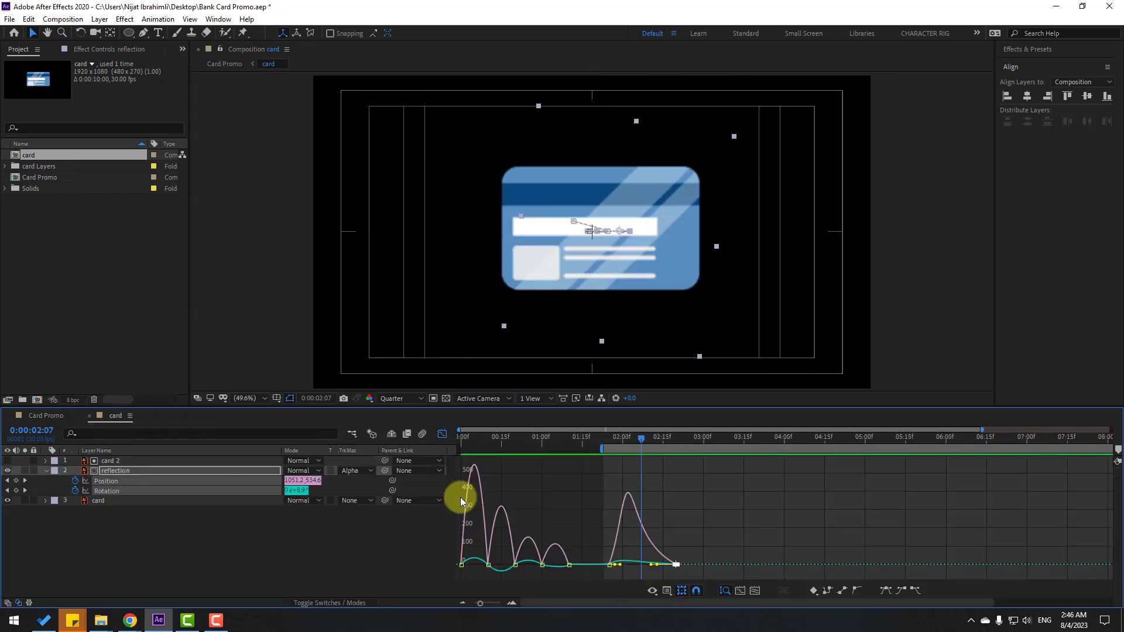
click(442, 434)
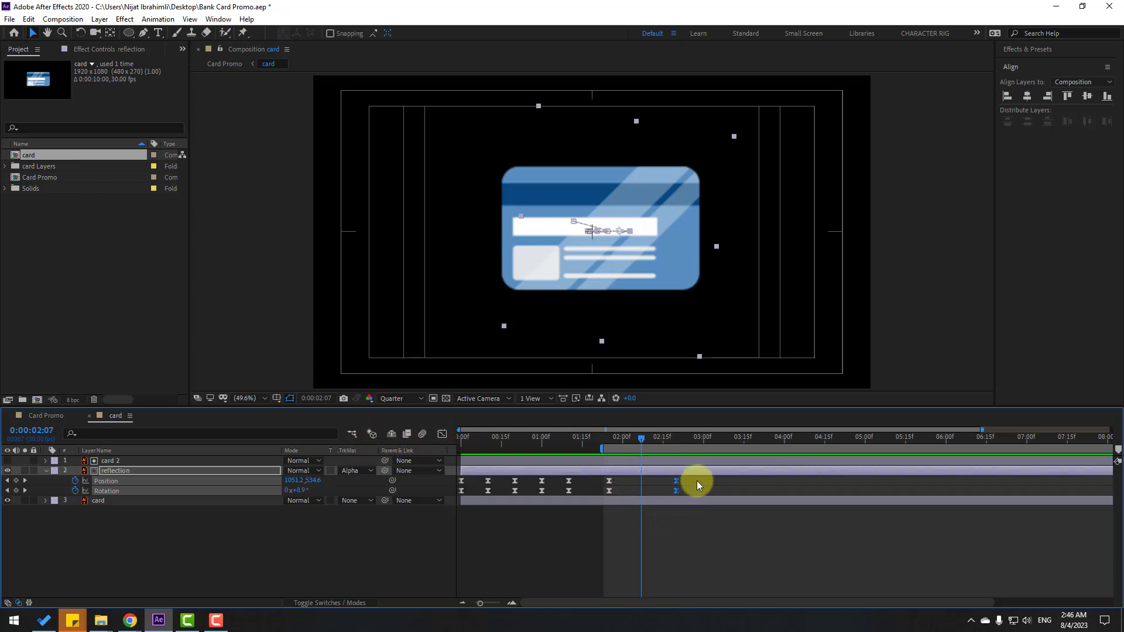
drag(611, 491, 636, 495)
key(space)
click(45, 416)
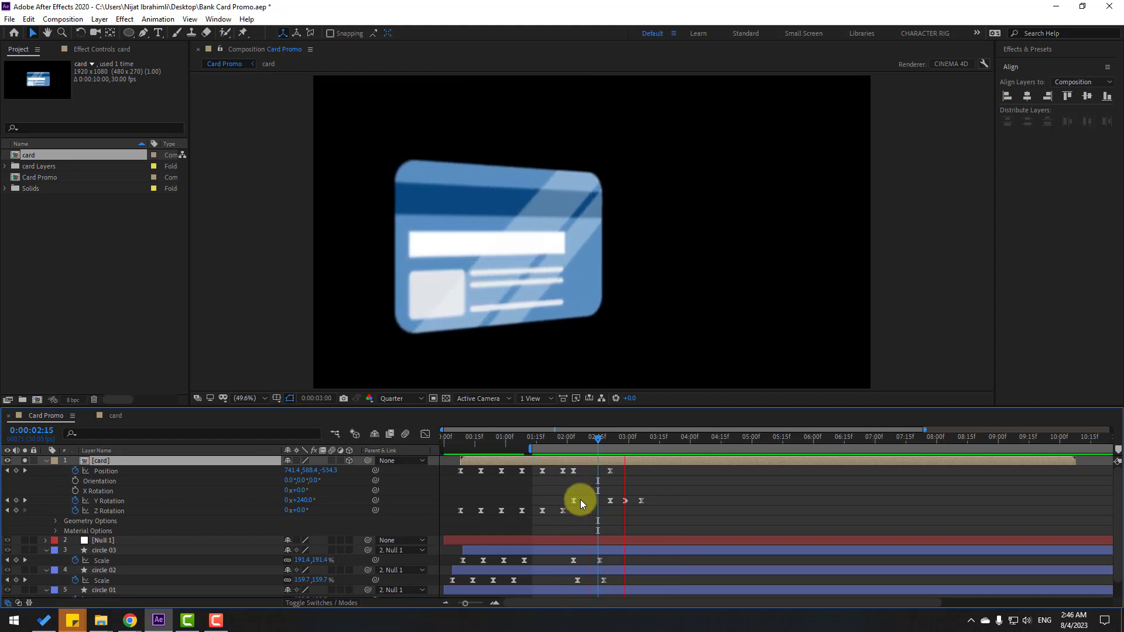
Check the spin's timing in Card Promo and move the reflection's last keyframe pair later to about 0:00:03:09 in the precomp
click(587, 442)
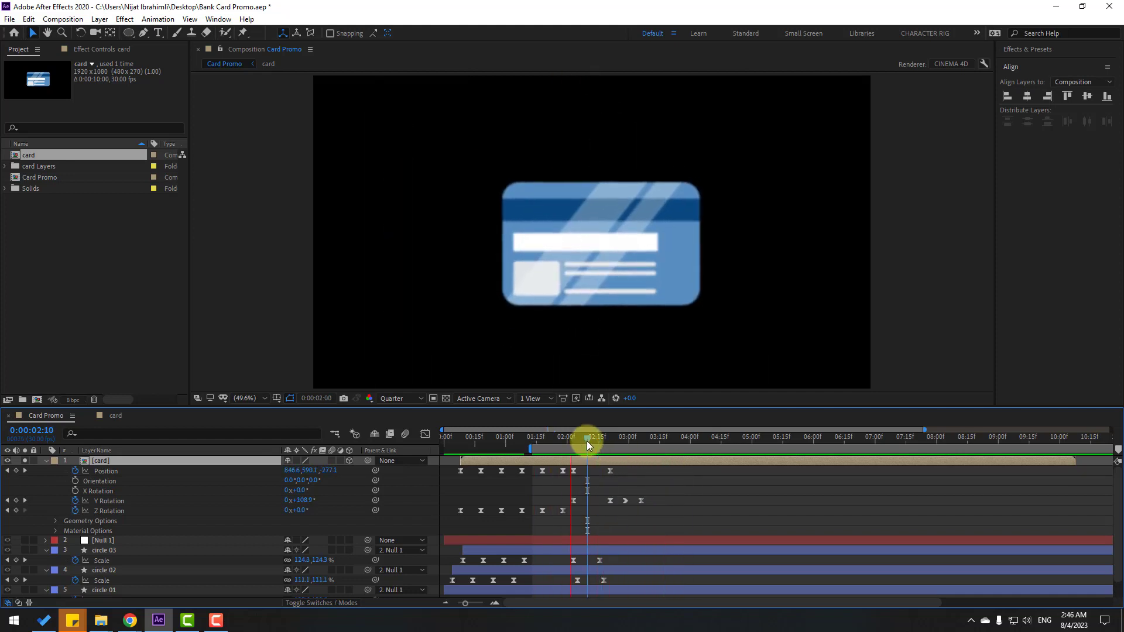
drag(588, 445, 598, 440)
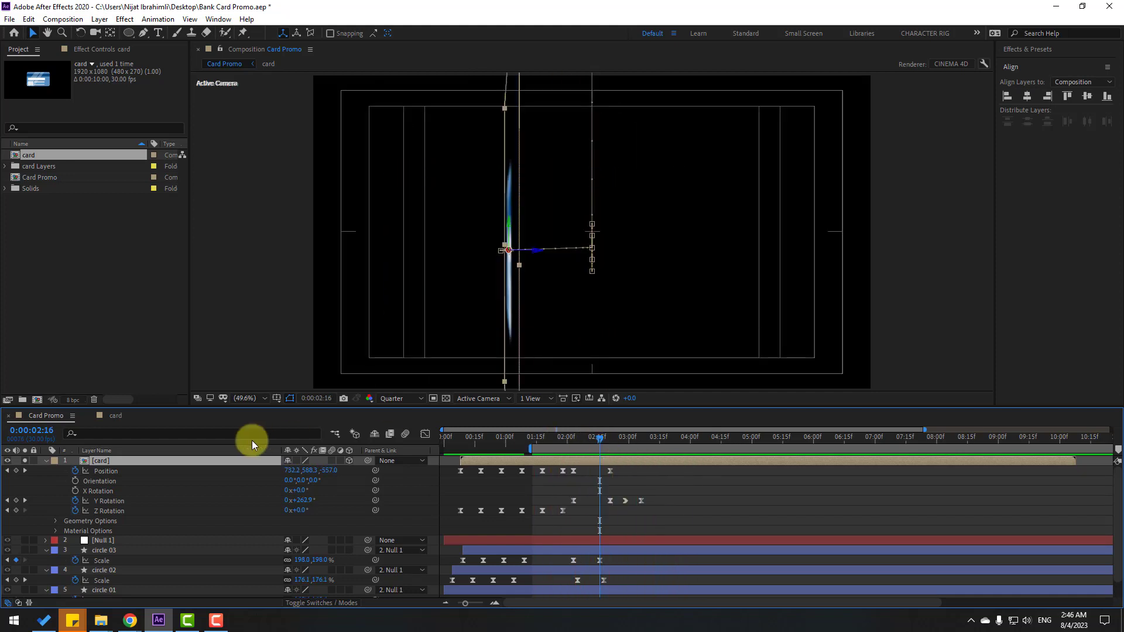
click(111, 416)
drag(711, 483, 701, 499)
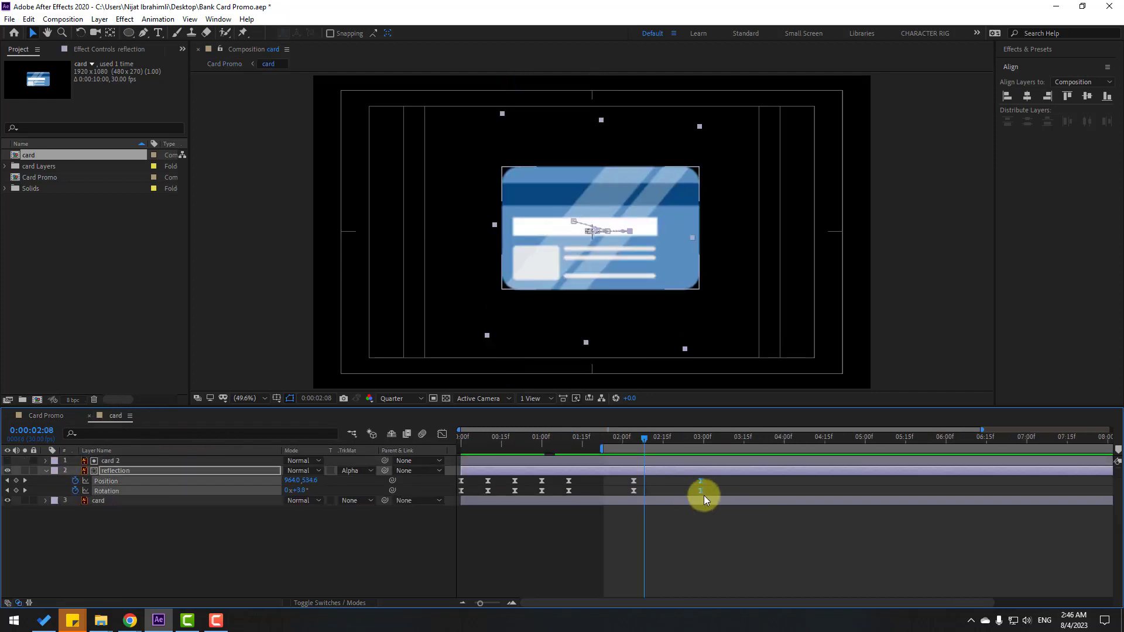
Sharpen the reflection's final speed curve by extending the incoming ease of its last keyframes, and preview the precomp
click(441, 434)
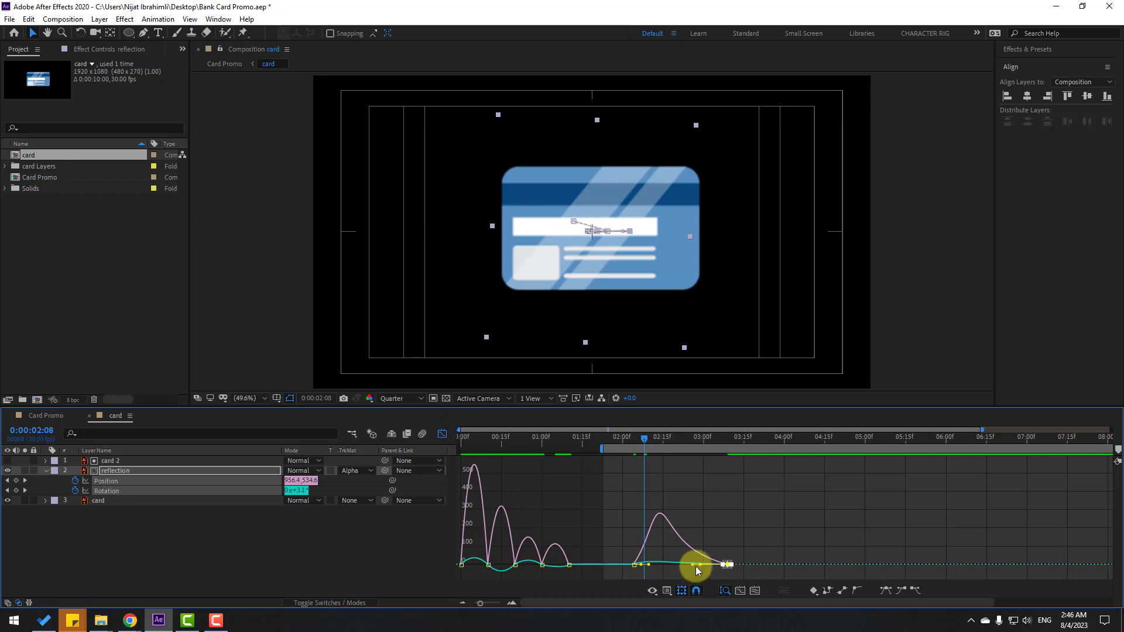
drag(691, 566, 684, 564)
key(space)
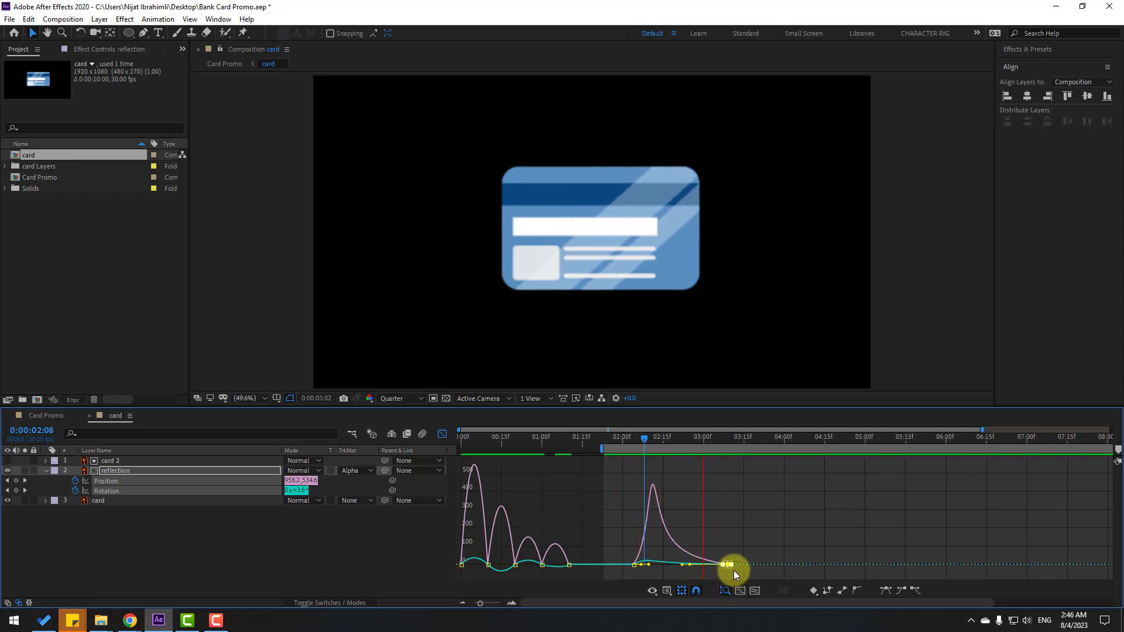
key(space)
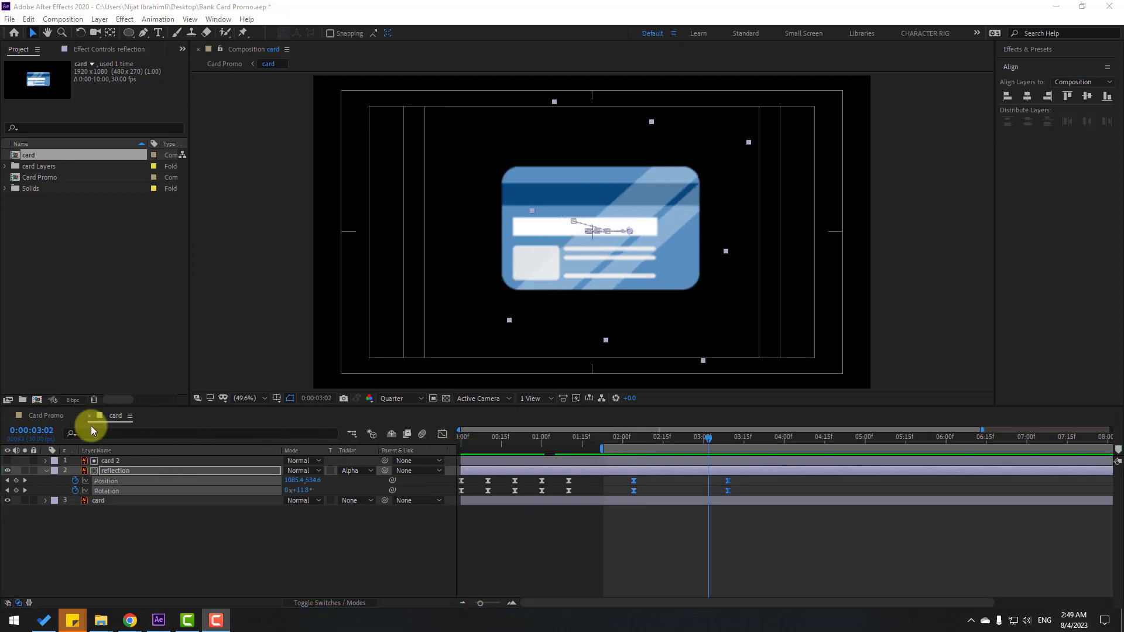
In Card Promo, add a "GET CASH BACK" text layer at 0:00:04:03 beside the card, split over three lines
click(89, 416)
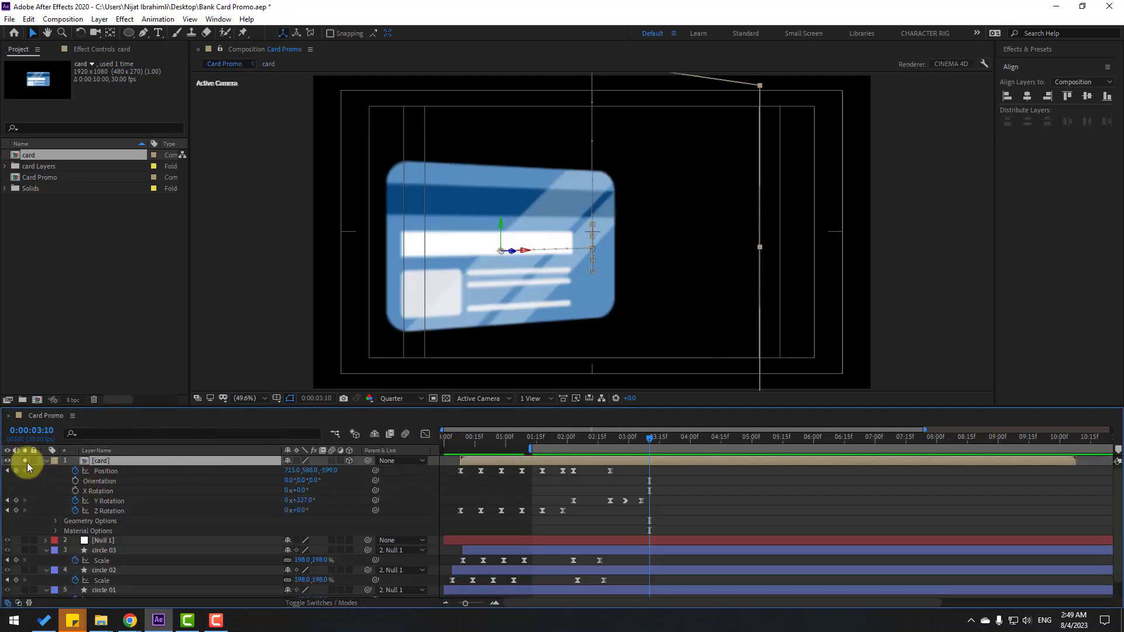
drag(511, 441, 666, 450)
click(708, 508)
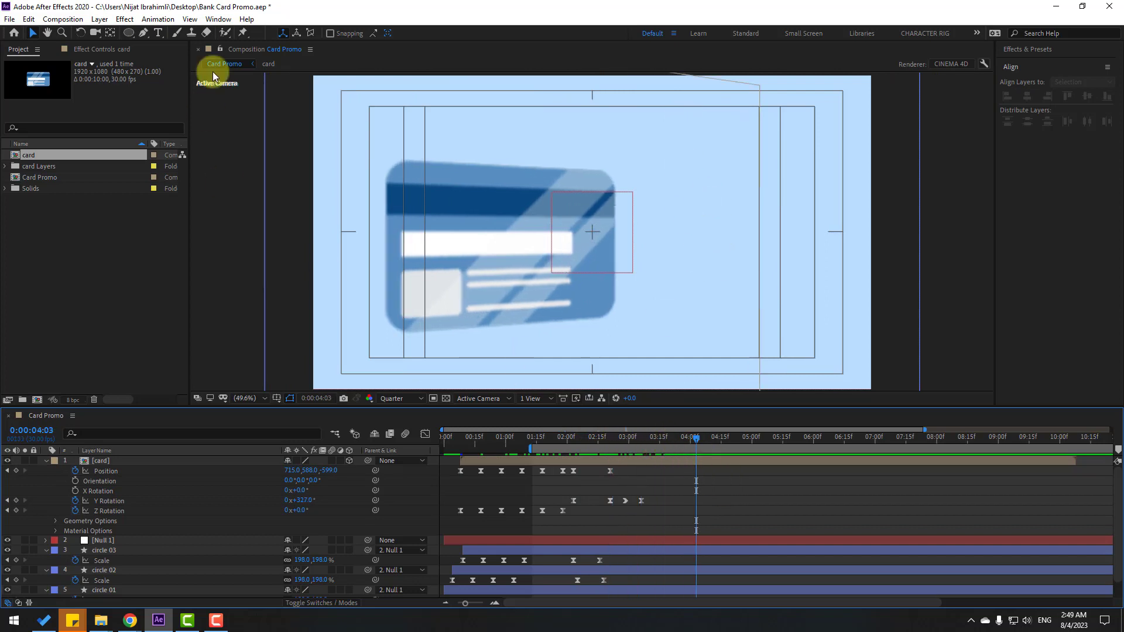
click(158, 33)
click(682, 185)
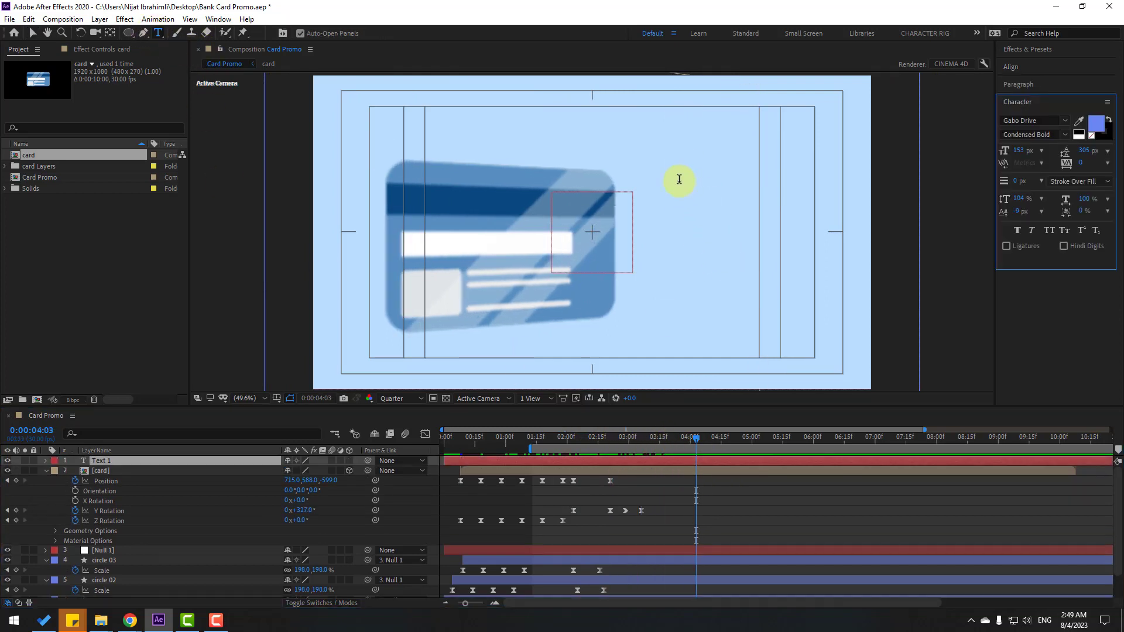
text(GET CASHBACK)
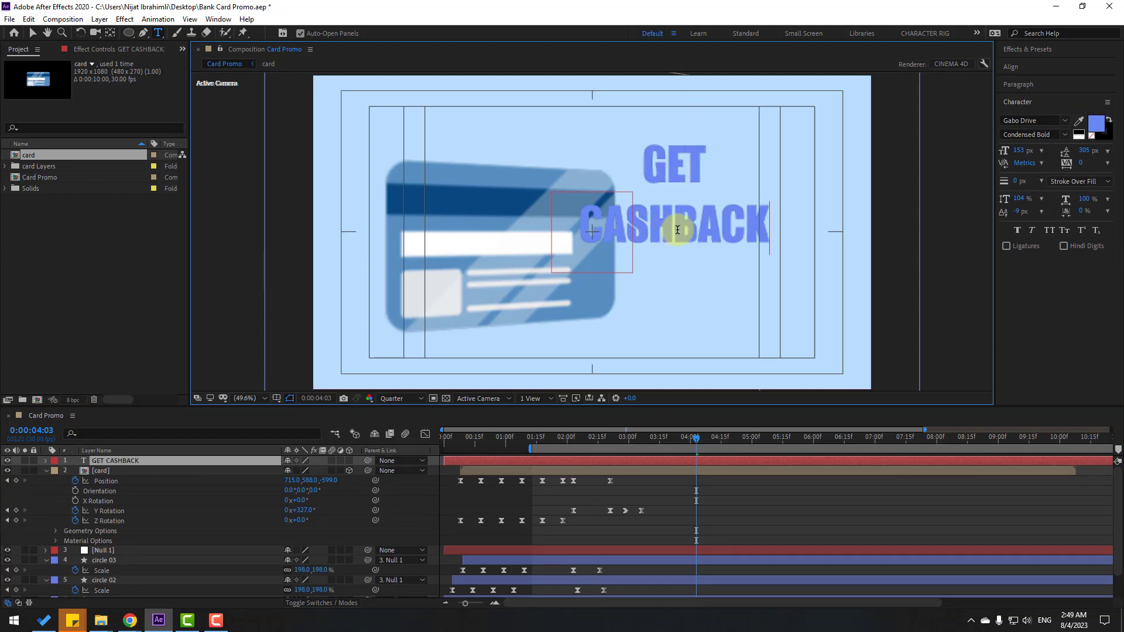
key(Return)
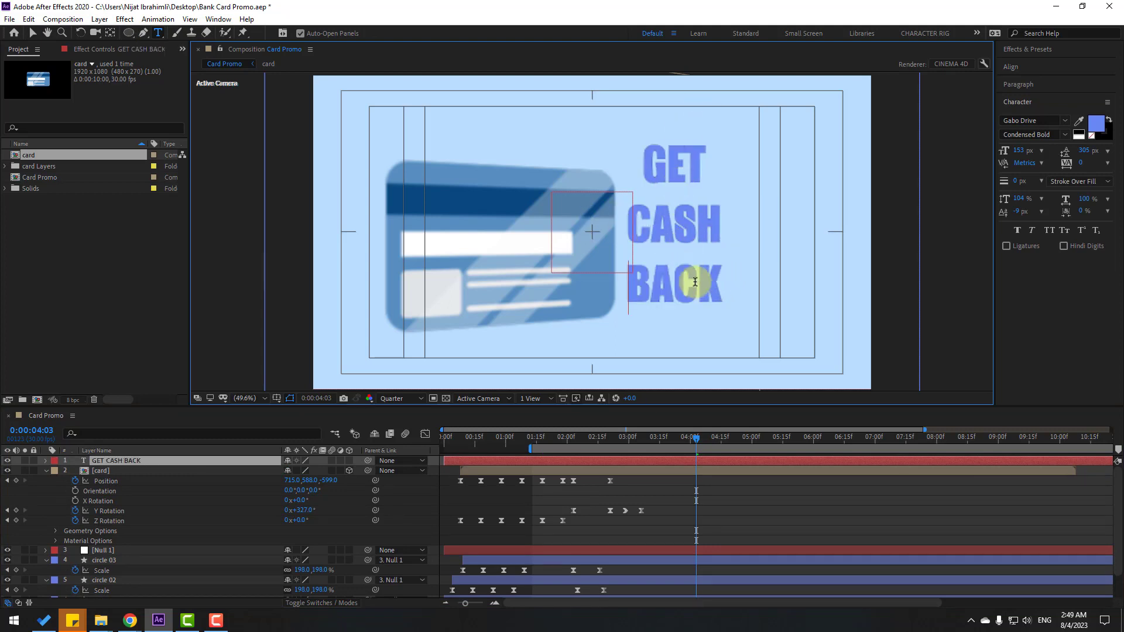
Color the whole GET CASH BACK text white (FFFFFF) and set its font size to 220 px
double_click(714, 287)
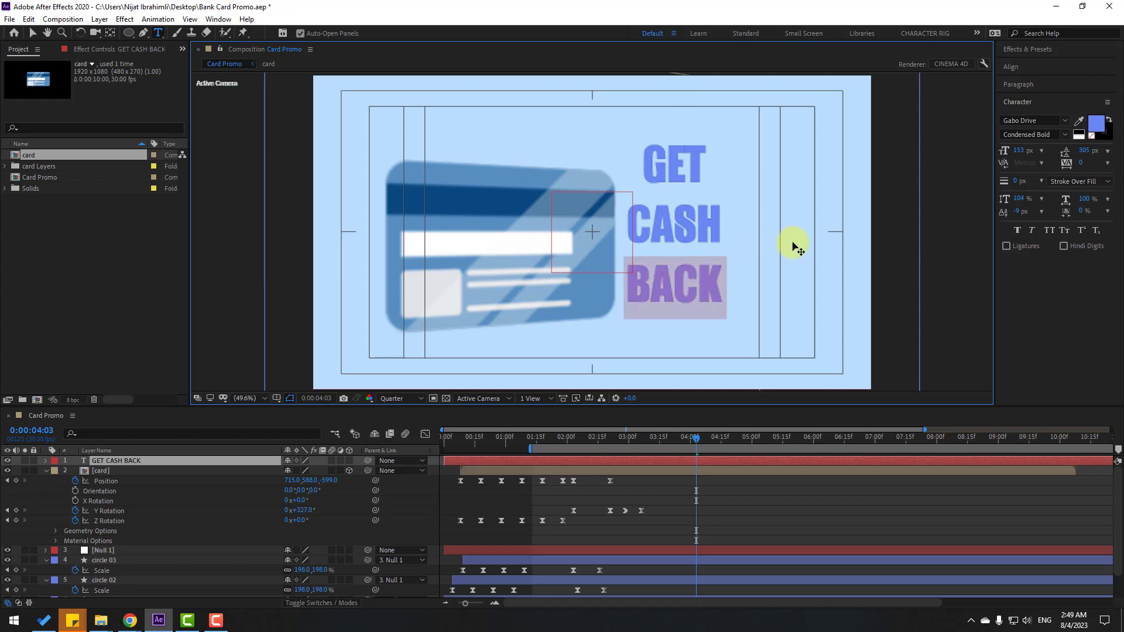
key(ctrl+a)
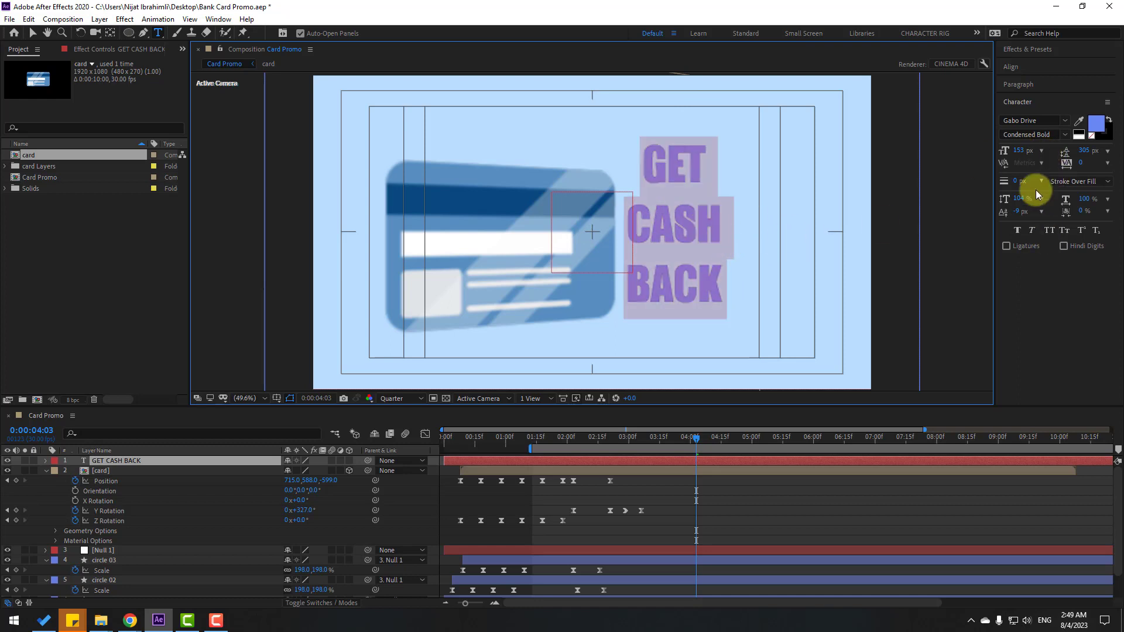
click(1097, 124)
drag(439, 492, 363, 414)
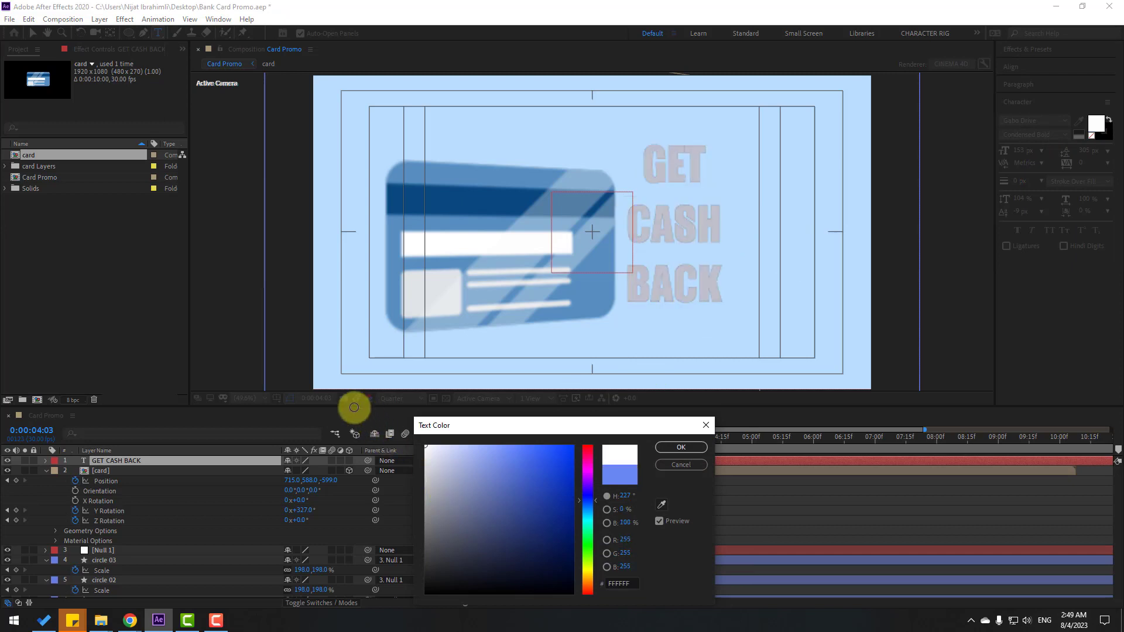
click(679, 448)
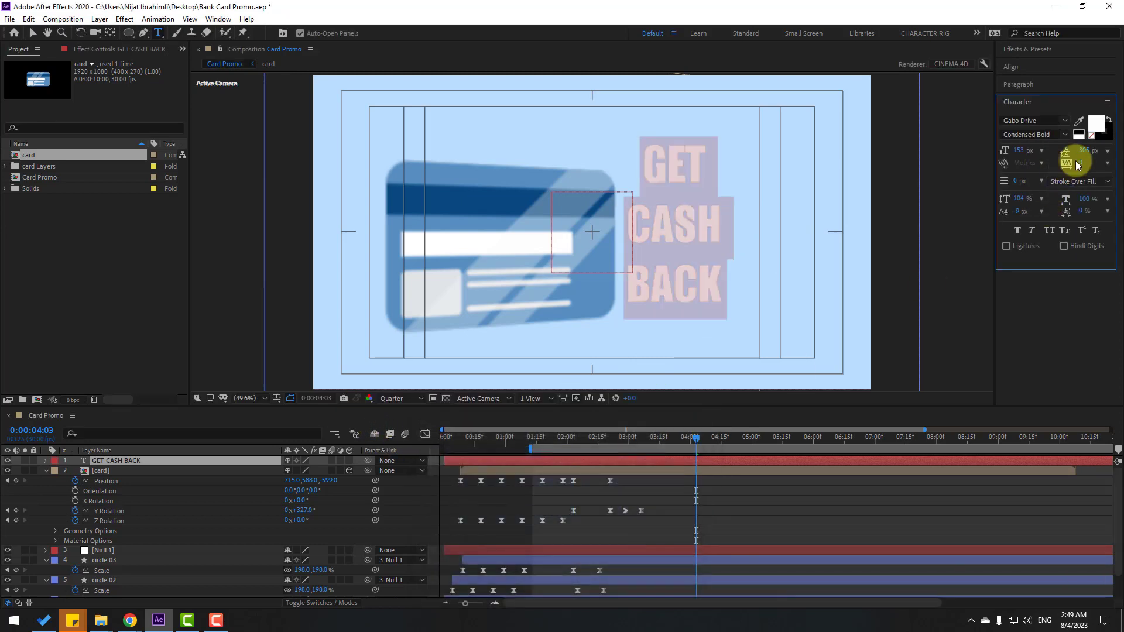
drag(1017, 150, 1059, 146)
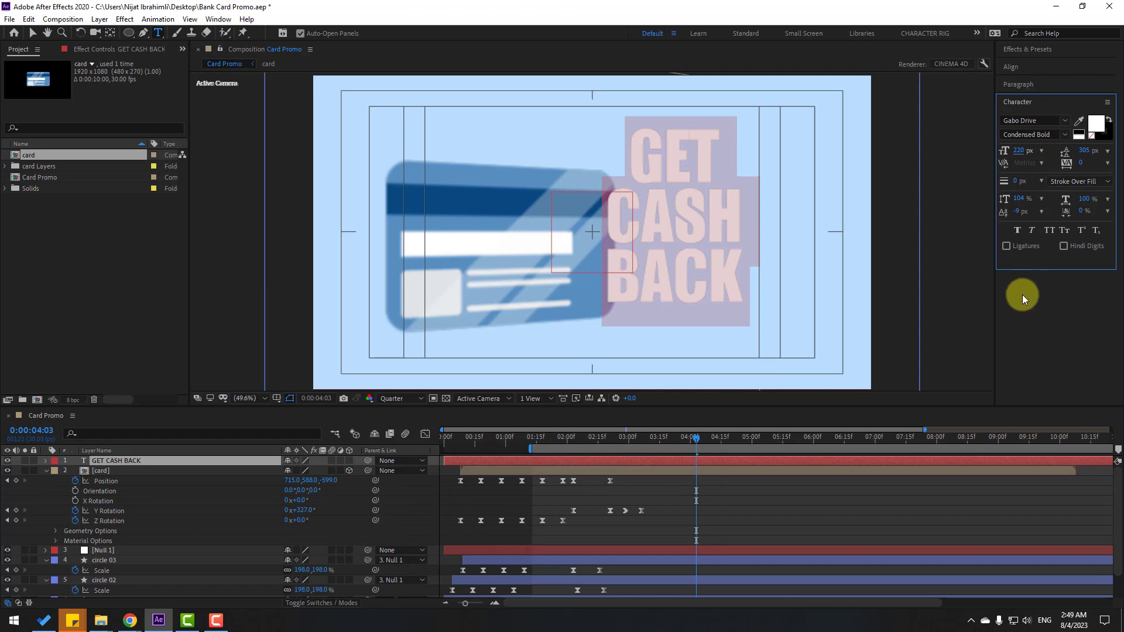
Left-align the GET CASH BACK text and center it vertically in the empty space beside the card
click(1021, 84)
click(1005, 101)
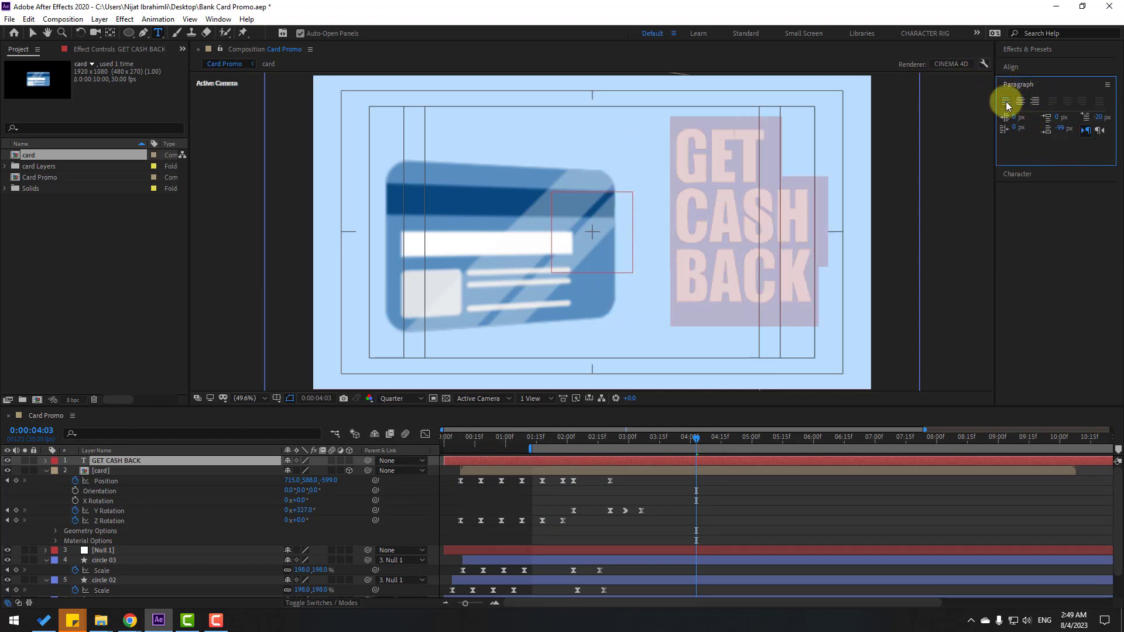
click(33, 33)
drag(737, 236, 725, 263)
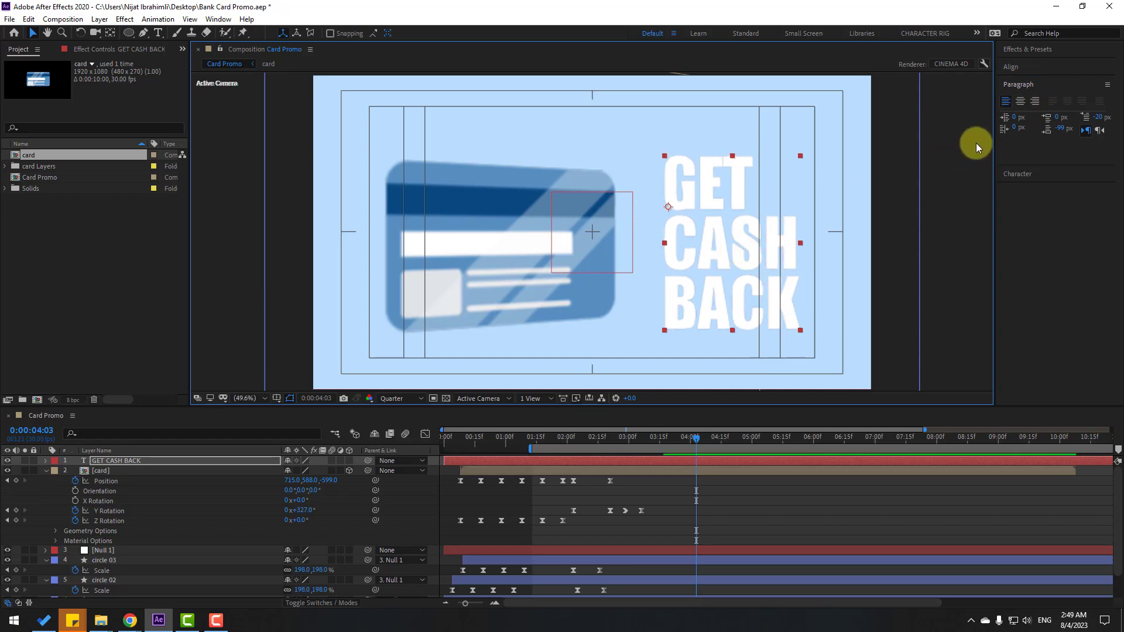
Open Animation Composer 3 and expand the Starter Presets down to the Animate Characters transitions for text layers
click(218, 19)
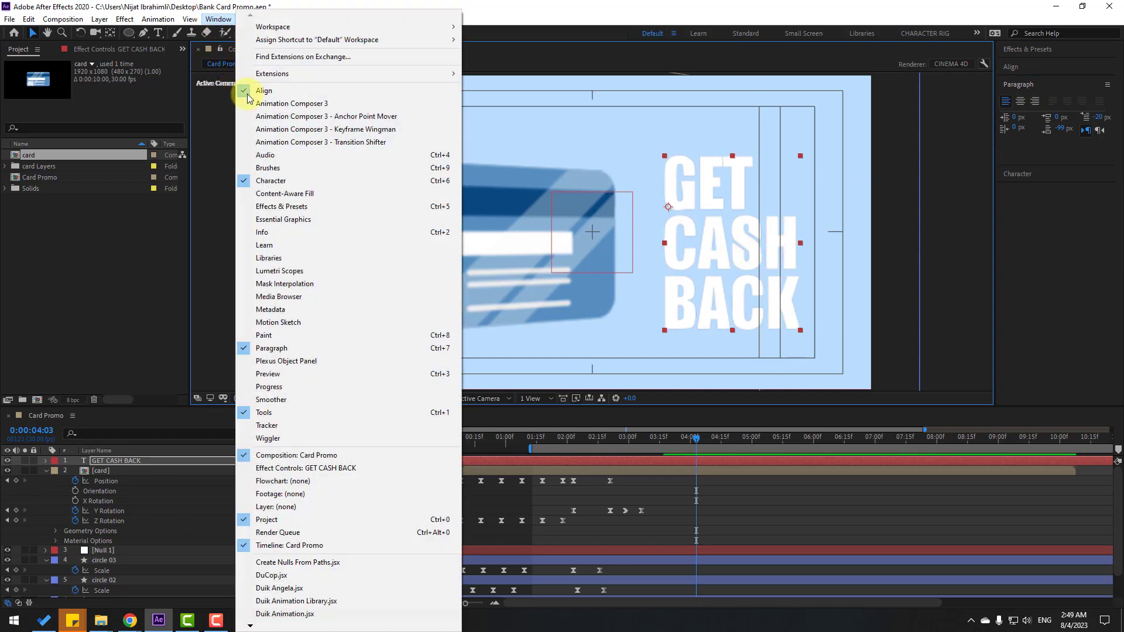
click(326, 110)
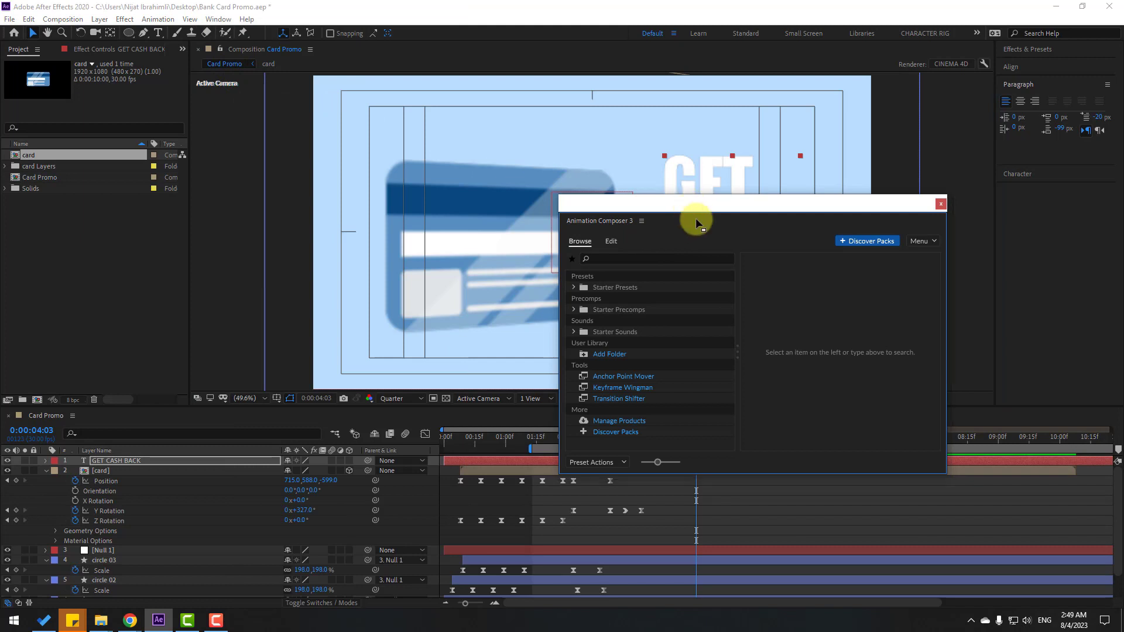
click(573, 289)
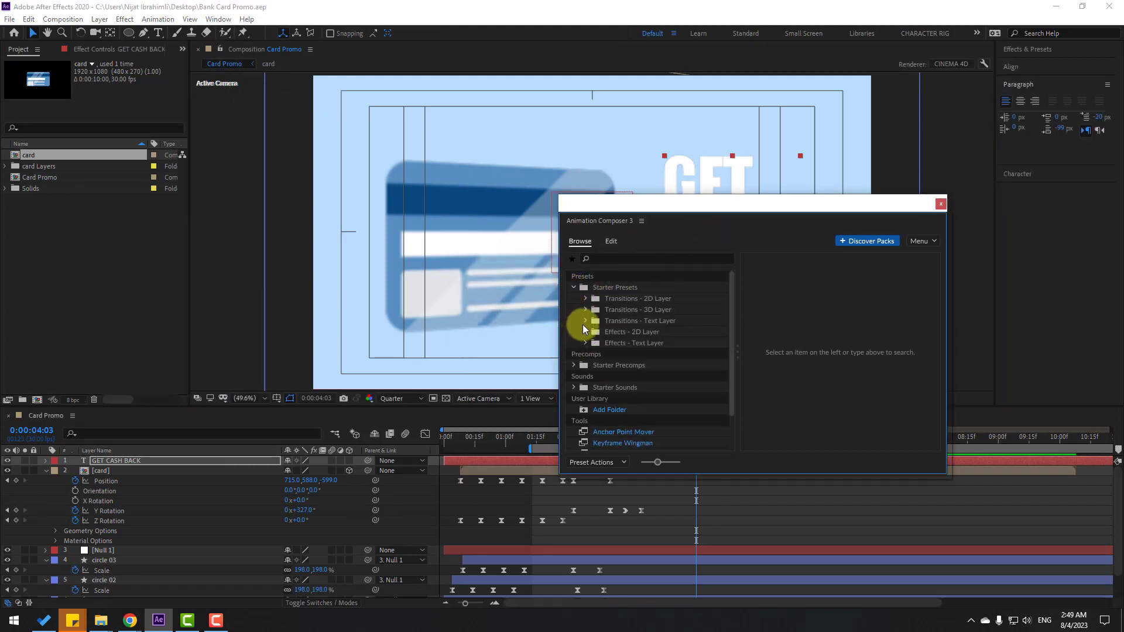
click(585, 322)
click(597, 332)
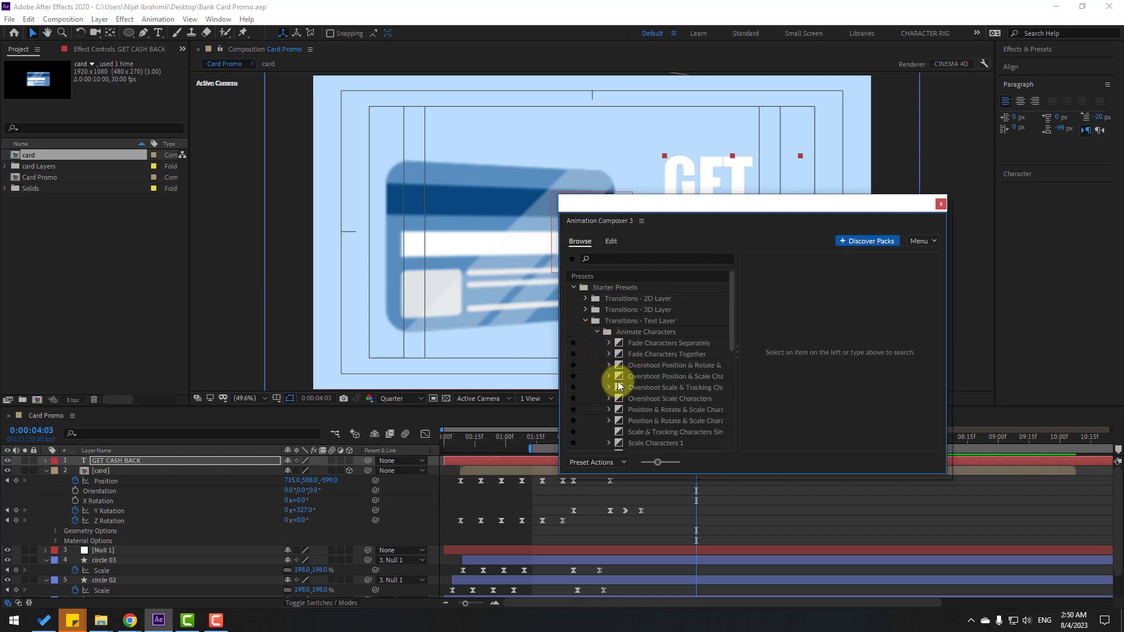
Compare the character presets, apply the Bottom variant of Overshoot Position & Rotate as an In animation to the text, and close Animation Composer
click(643, 367)
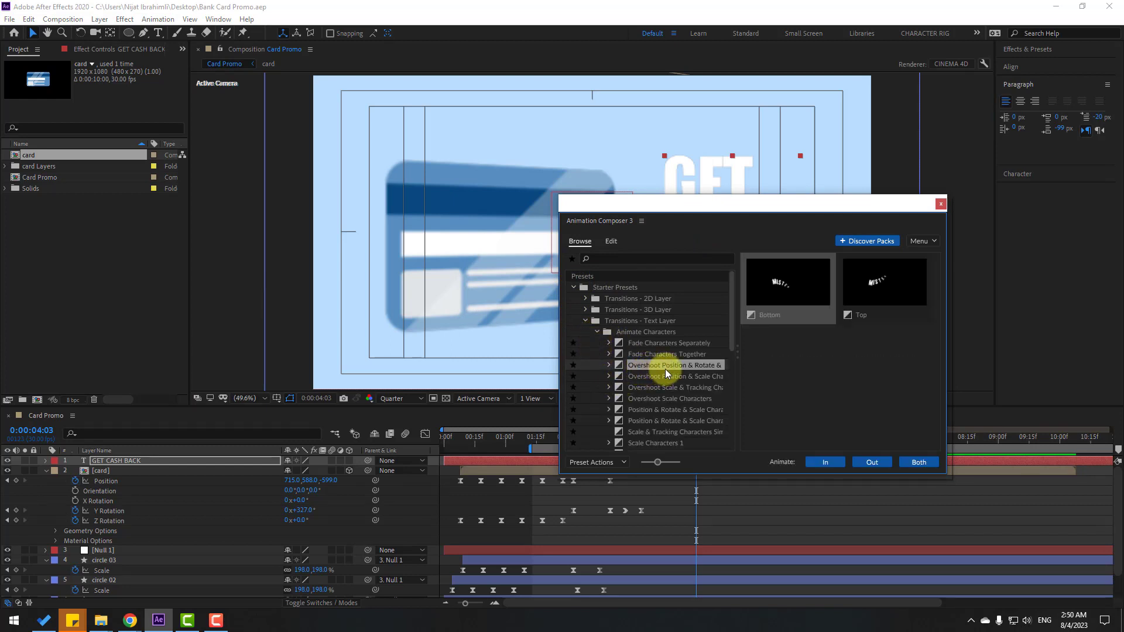
click(662, 376)
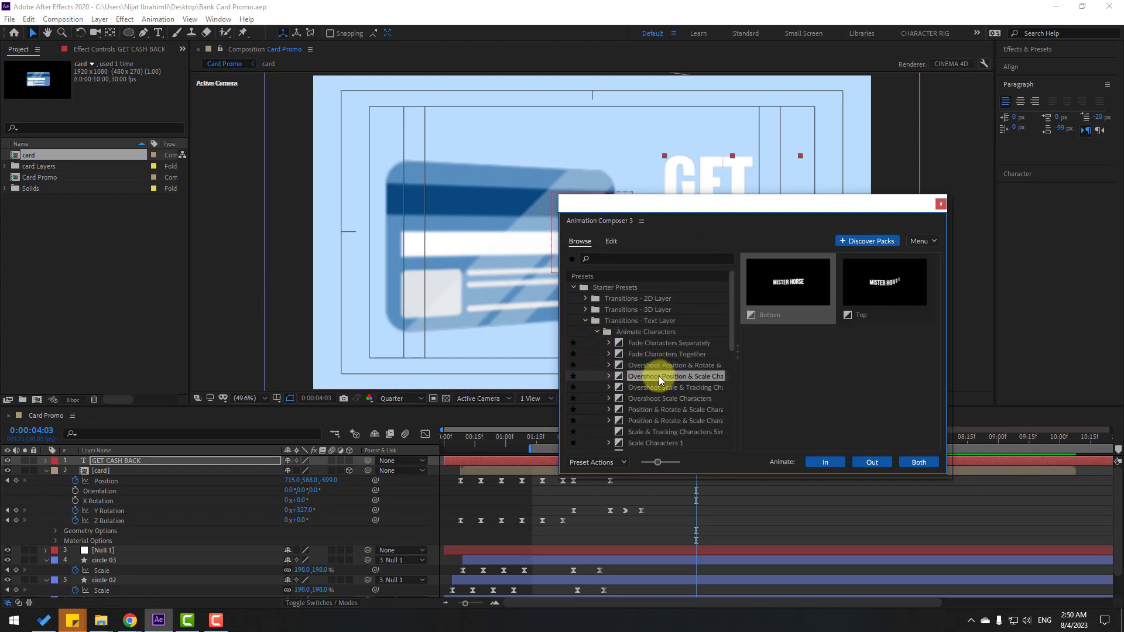
click(648, 358)
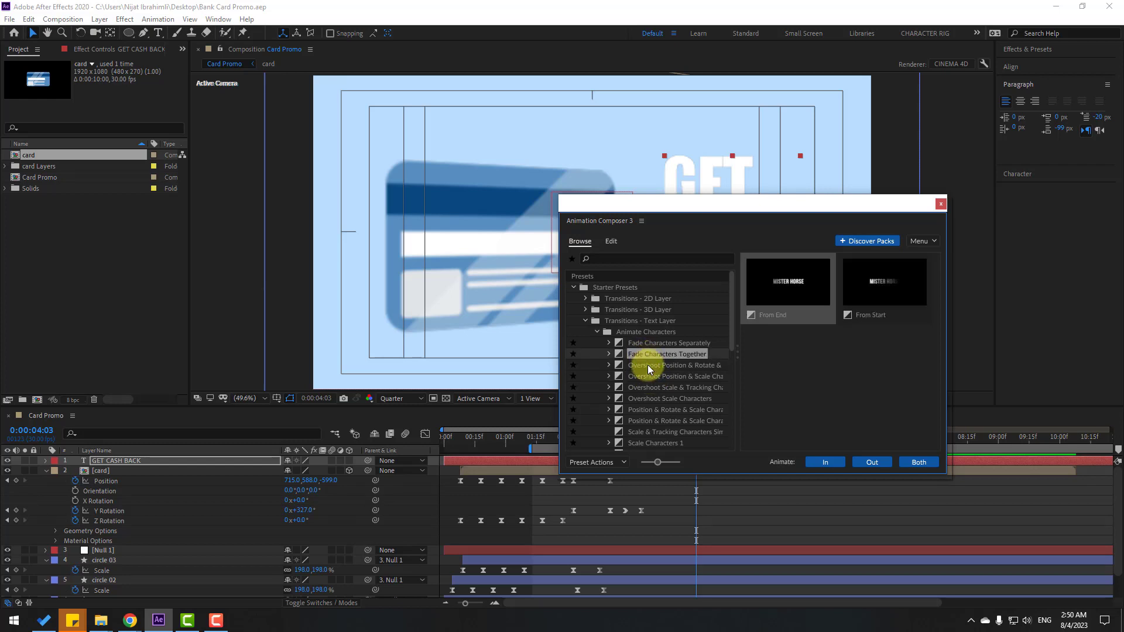
click(643, 386)
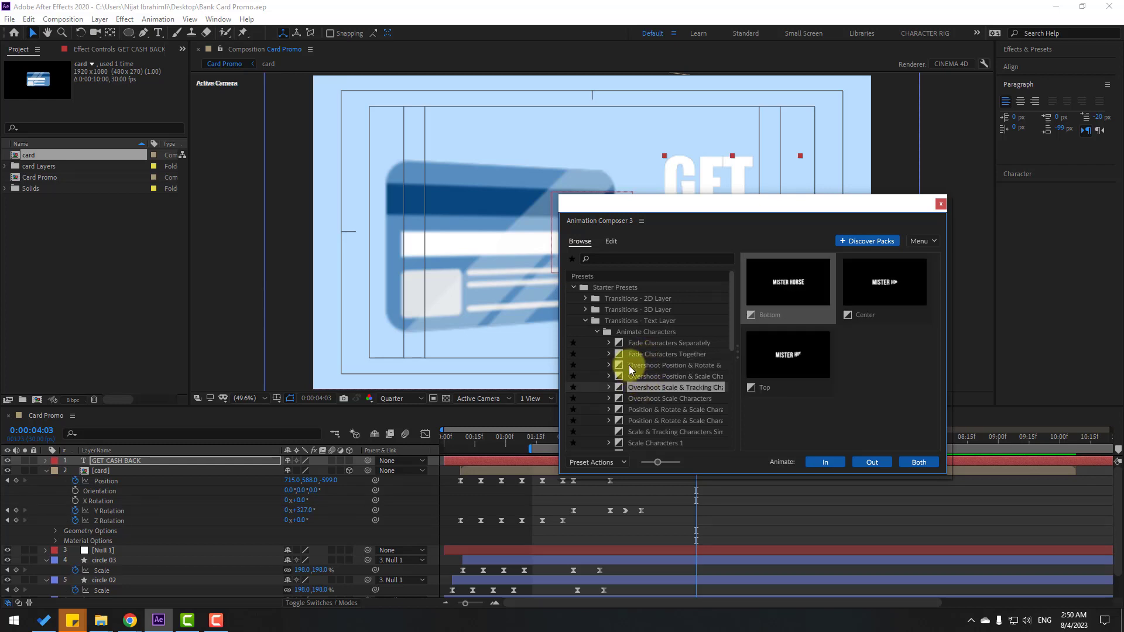
click(642, 365)
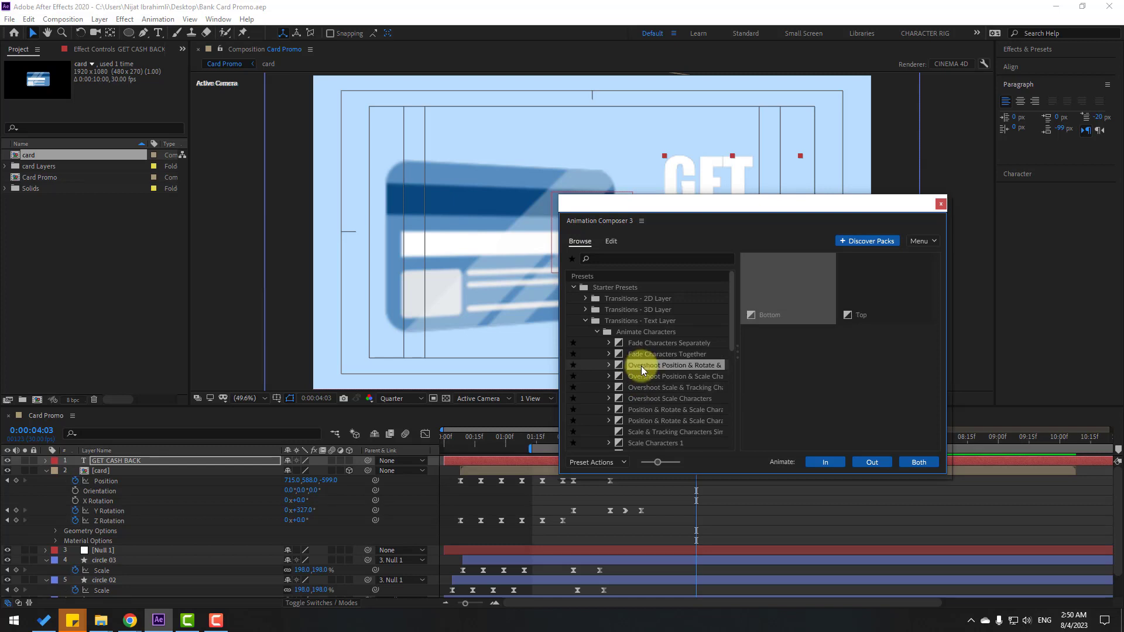
click(834, 466)
click(932, 205)
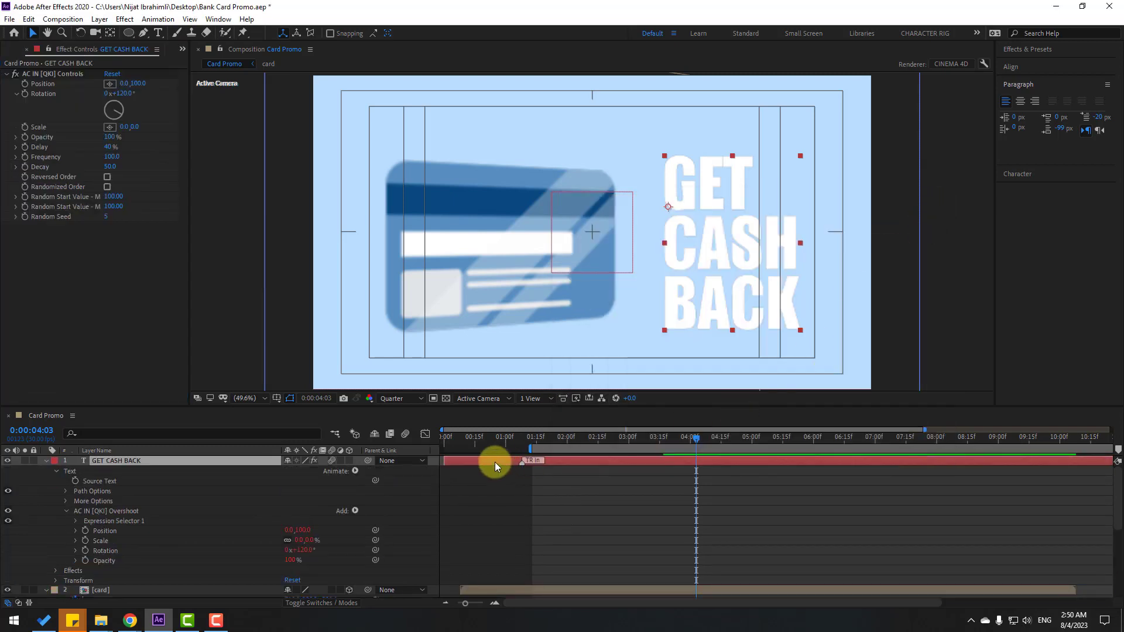
Lengthen the text's In transition, shift the layer to start at about 0:00:02:03, and preview with the work area ending at 0:00:04:25
drag(524, 464, 538, 464)
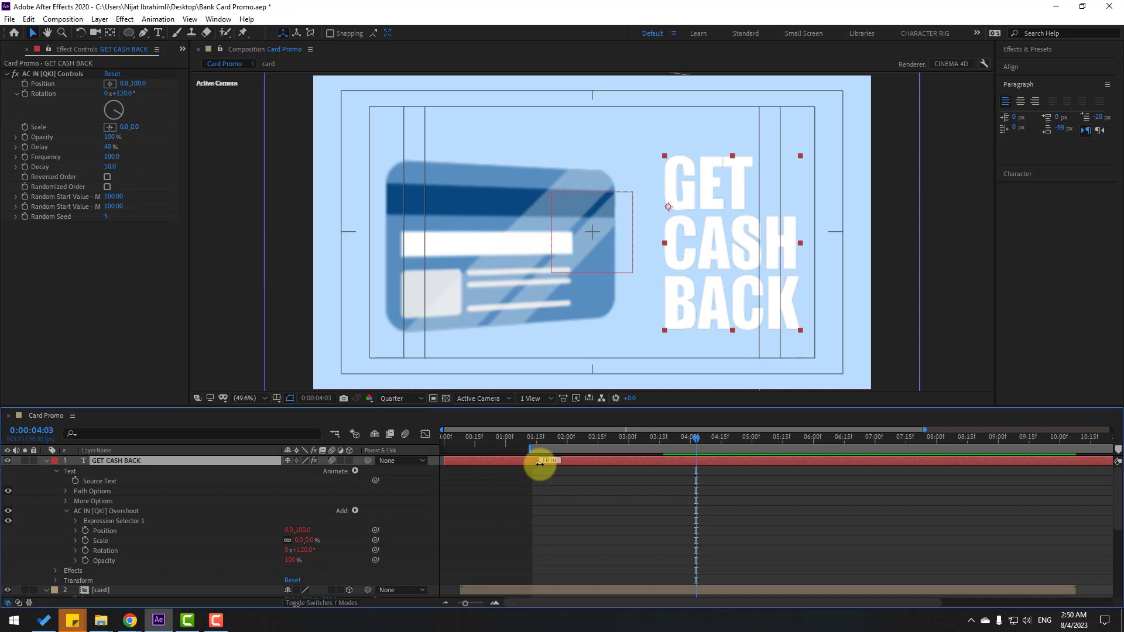
click(47, 461)
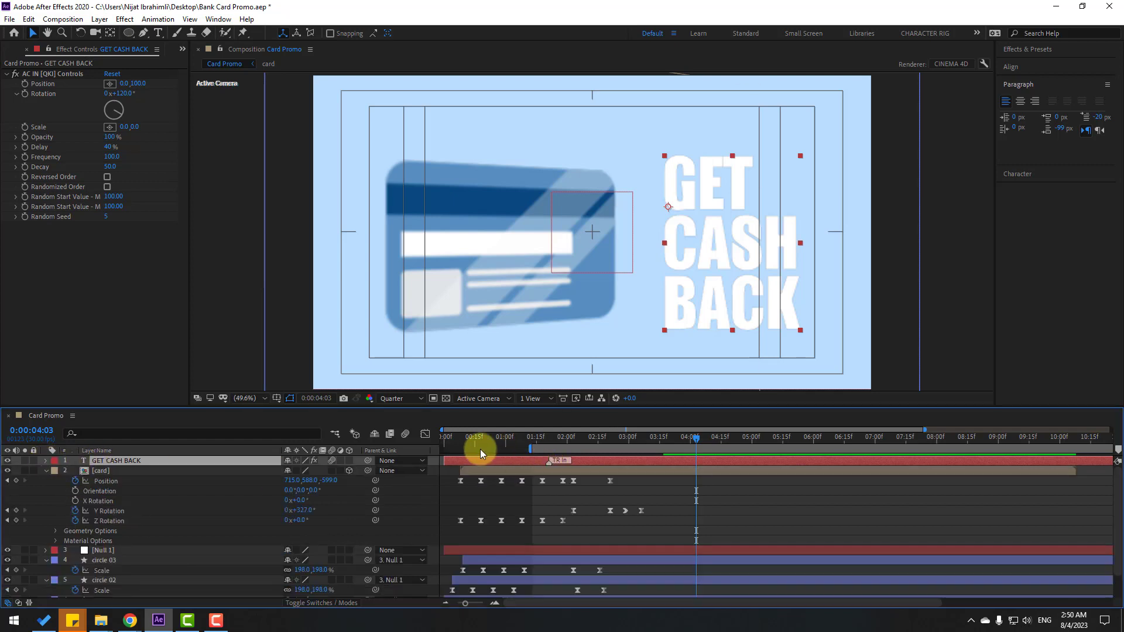
mouse_move(461, 461)
mouse_down()
mouse_move(597, 462)
mouse_move(559, 440)
mouse_move(588, 441)
mouse_move(600, 462)
mouse_move(564, 437)
mouse_move(743, 451)
mouse_up()
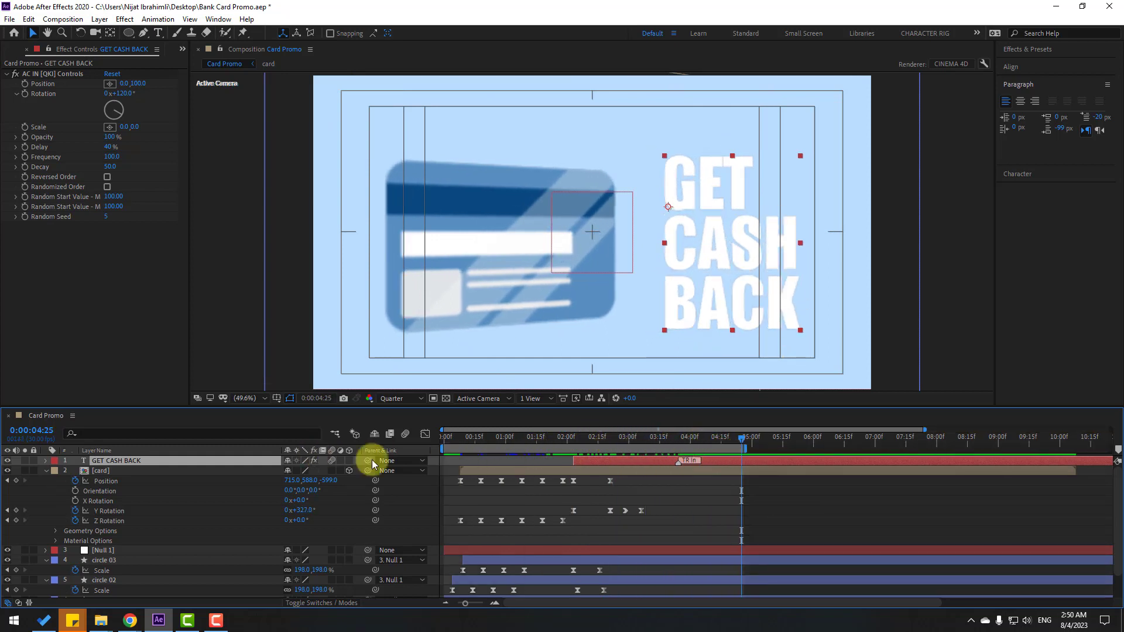
key(space)
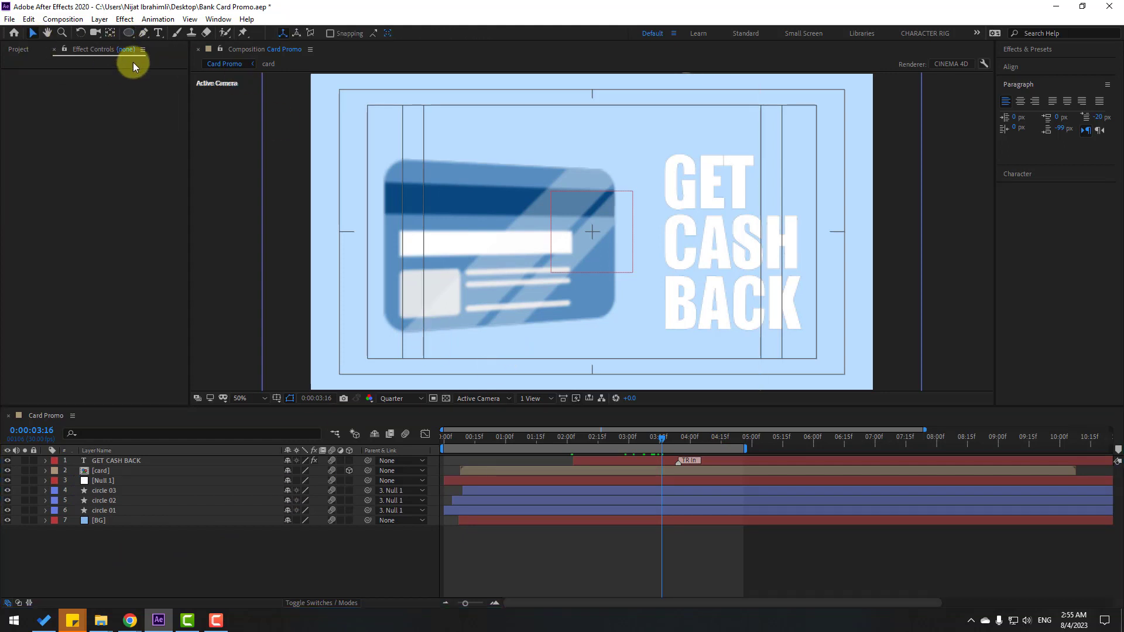
At 0:00:02:03, draw a wide, flat ellipse just below the card as a new shape layer
click(129, 34)
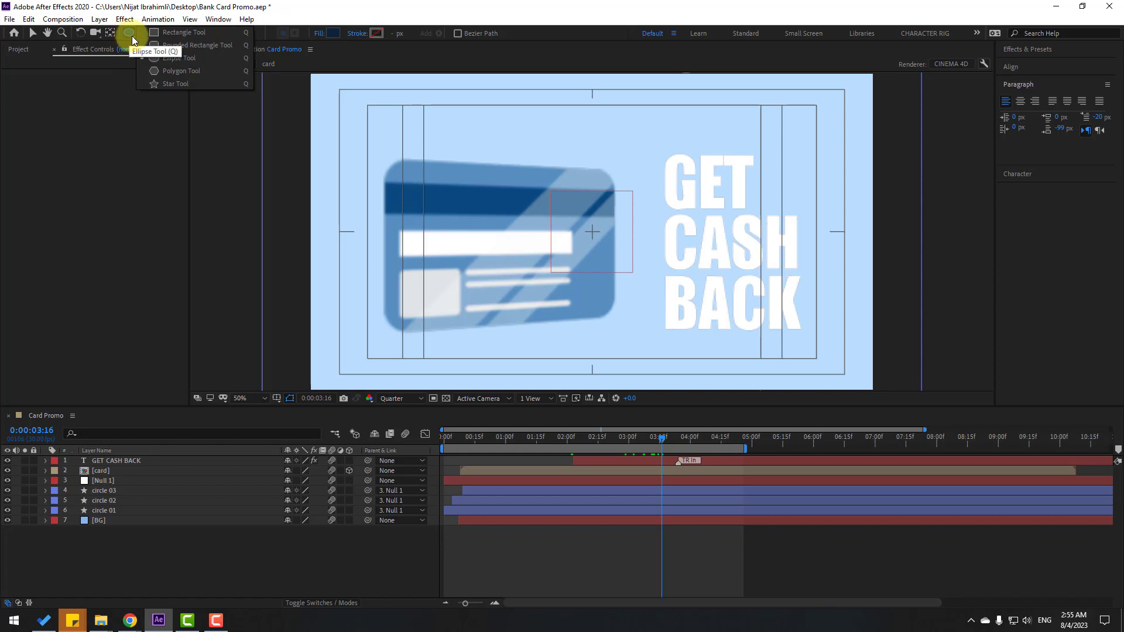
click(180, 58)
drag(643, 440, 574, 436)
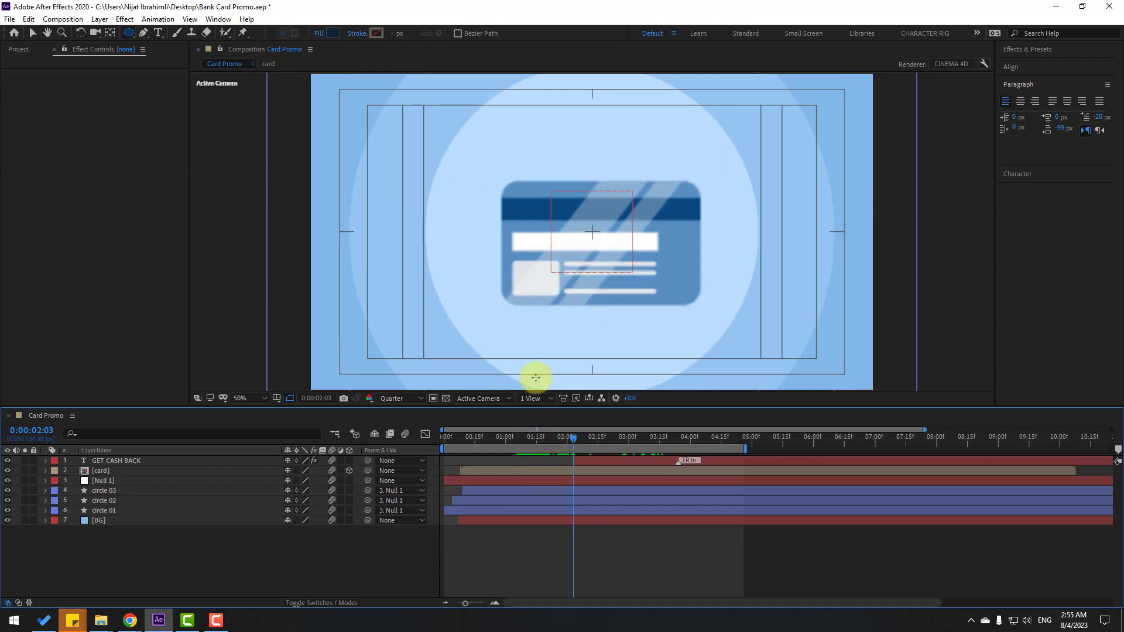
drag(518, 320, 694, 336)
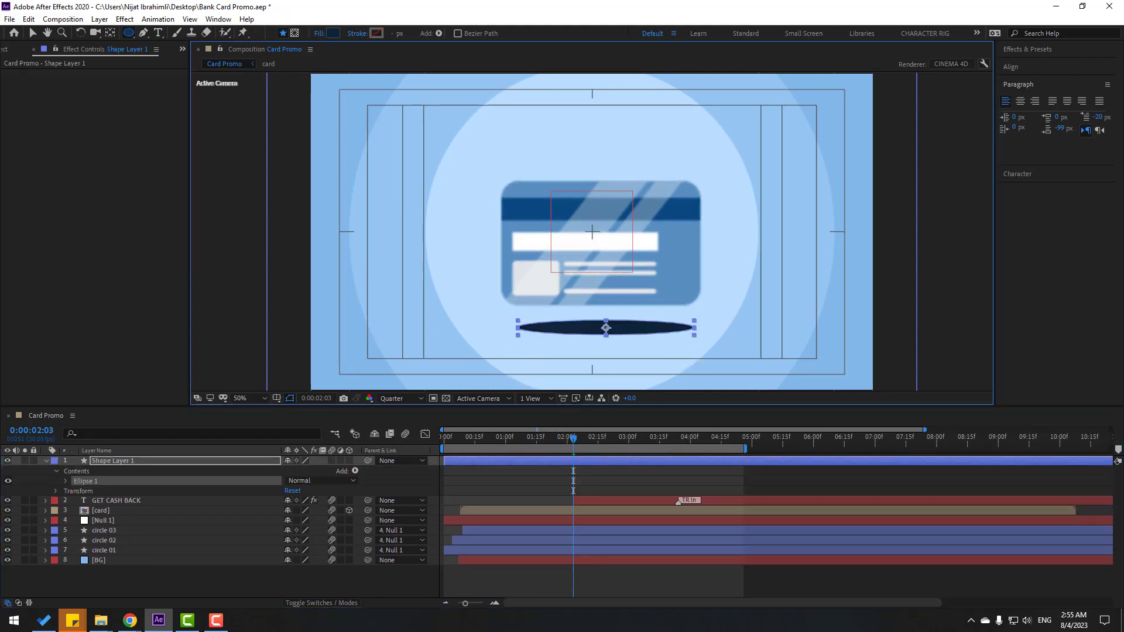
Fill the ellipse with the blue sampled from the outer background, darkened slightly
click(33, 33)
click(428, 33)
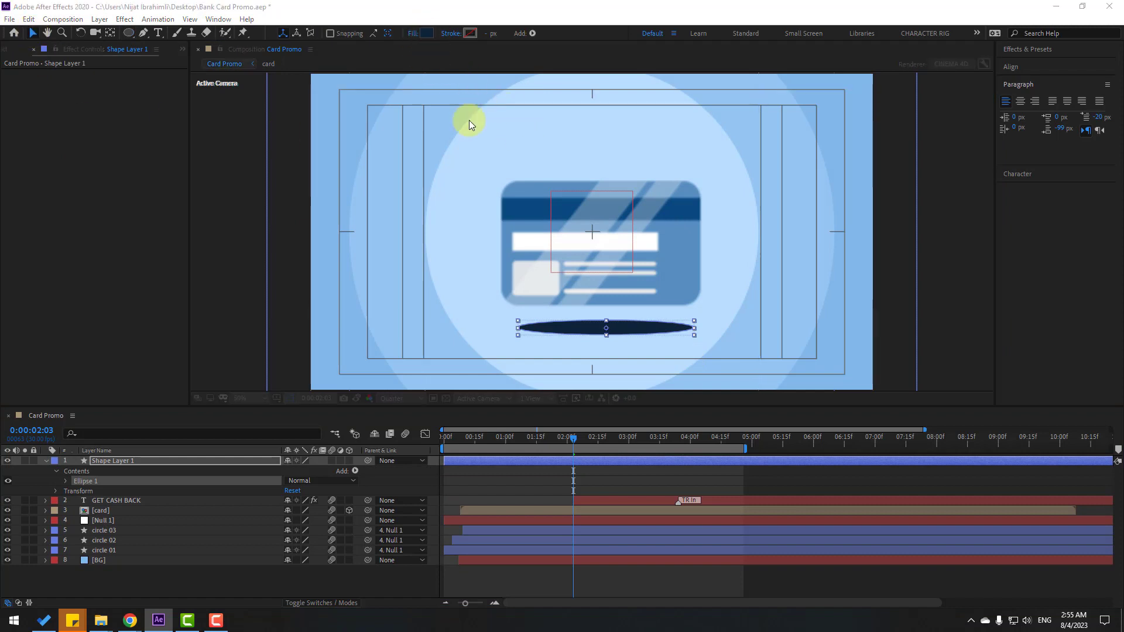
click(662, 505)
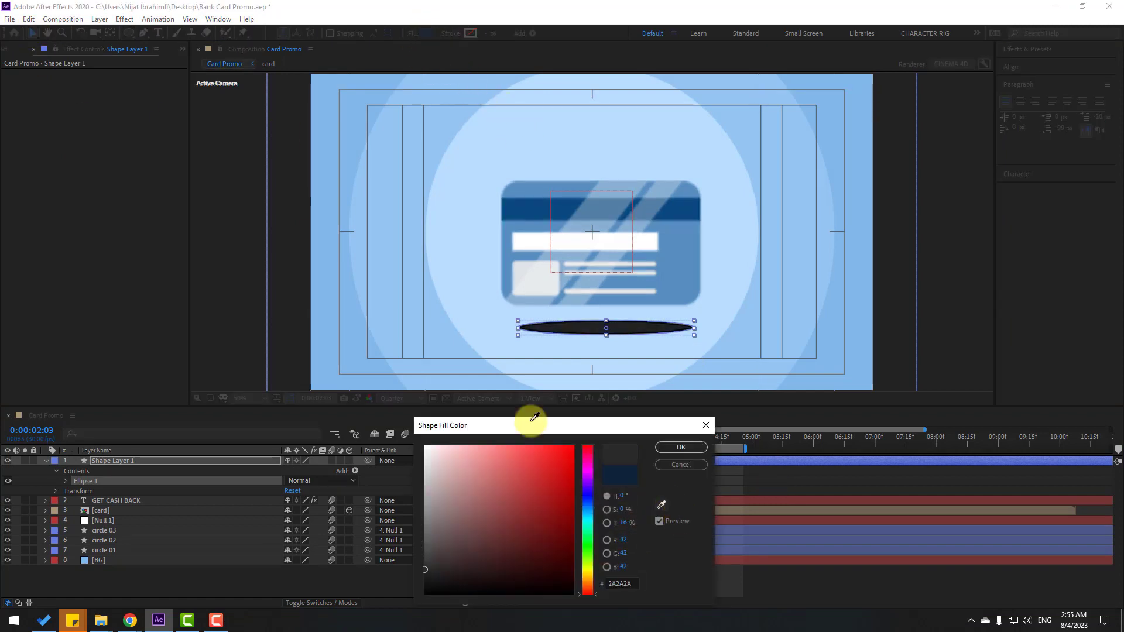
click(328, 323)
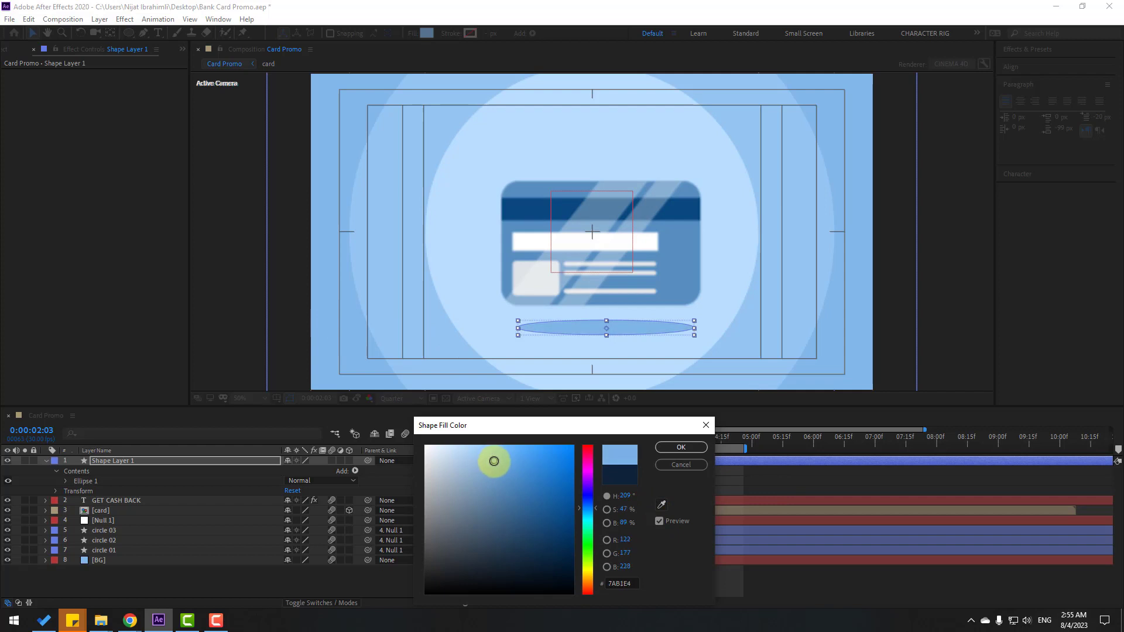
click(694, 449)
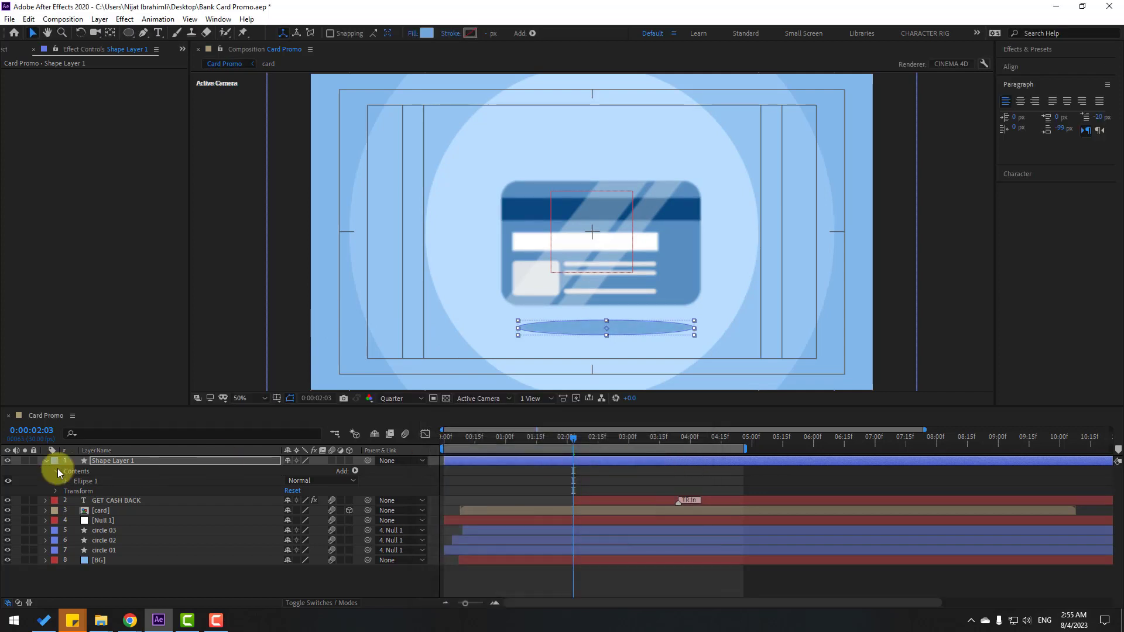
Collapse the ellipse's shape layer and rename it "shadow"
click(46, 461)
key(Return)
text(shadow)
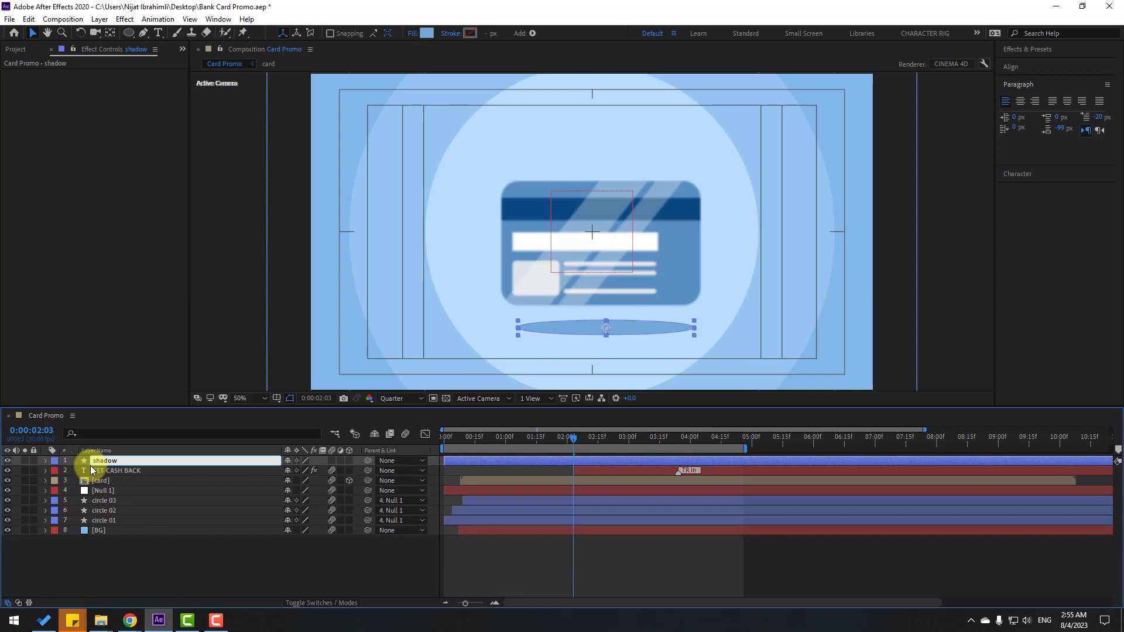
key(Return)
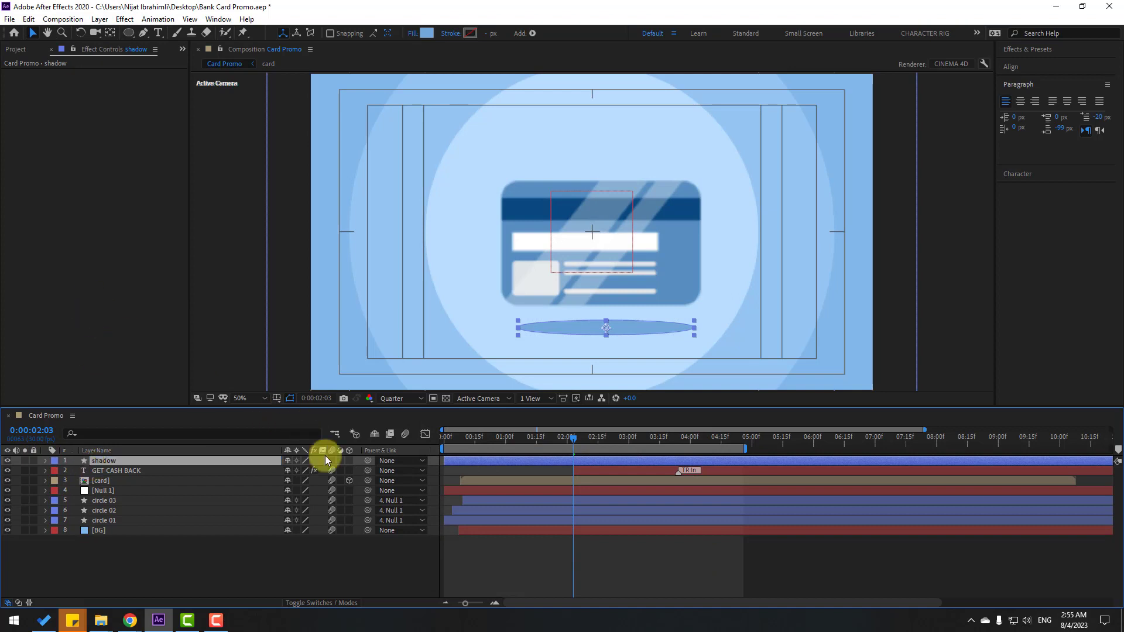
Make the shadow layer 3D, centre the ellipse horizontally beneath the card, and parent it to the card layer
click(350, 462)
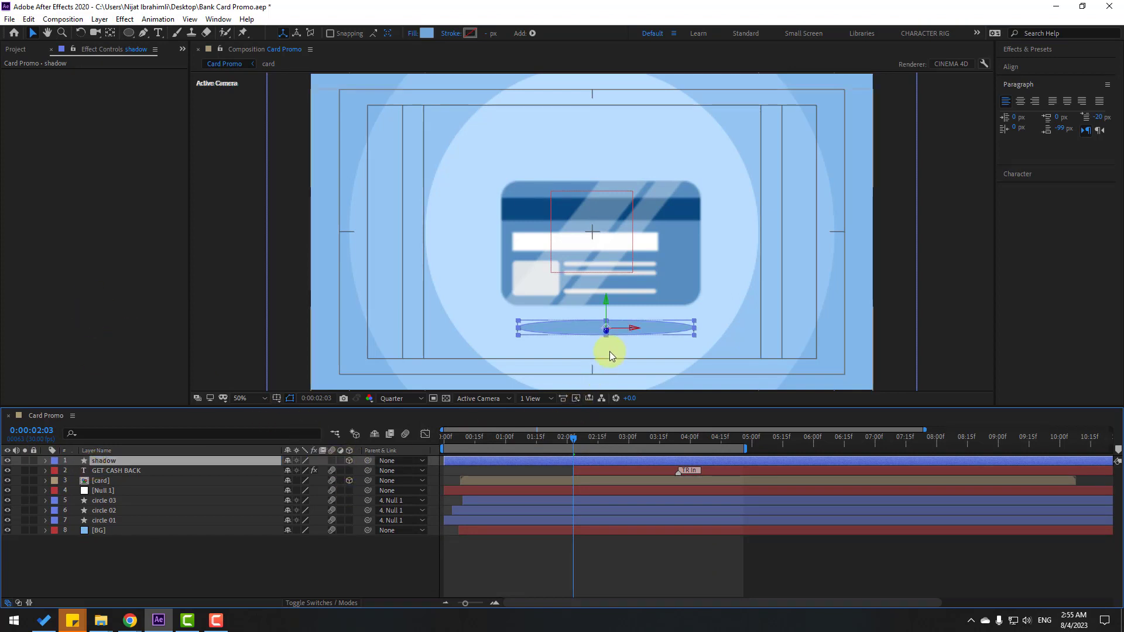
drag(627, 331, 625, 331)
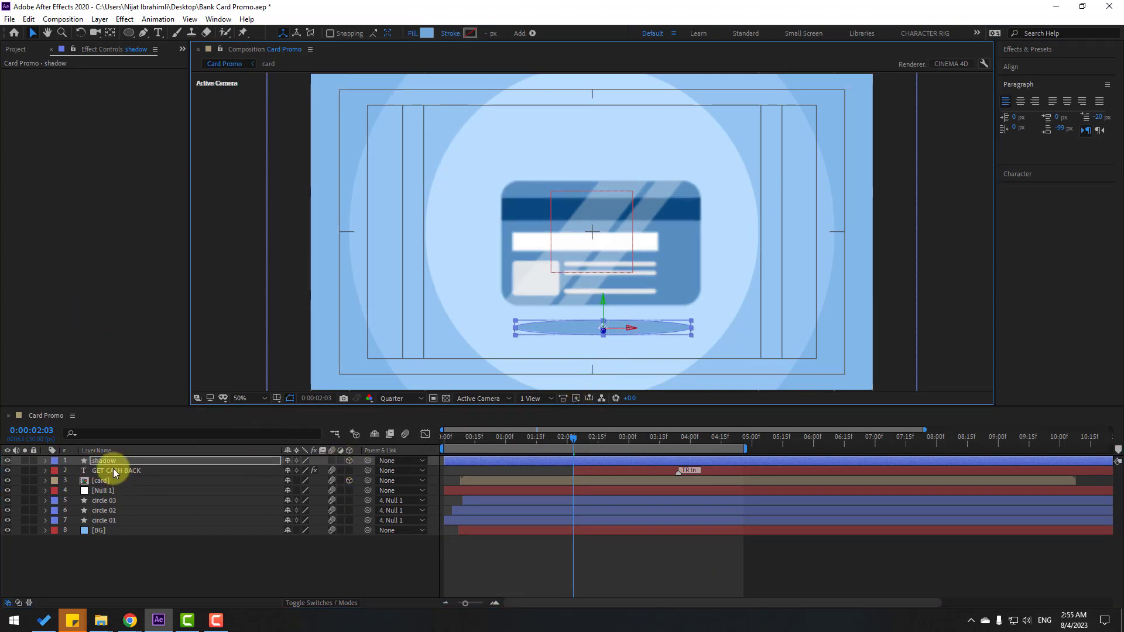
drag(368, 464, 99, 481)
click(664, 595)
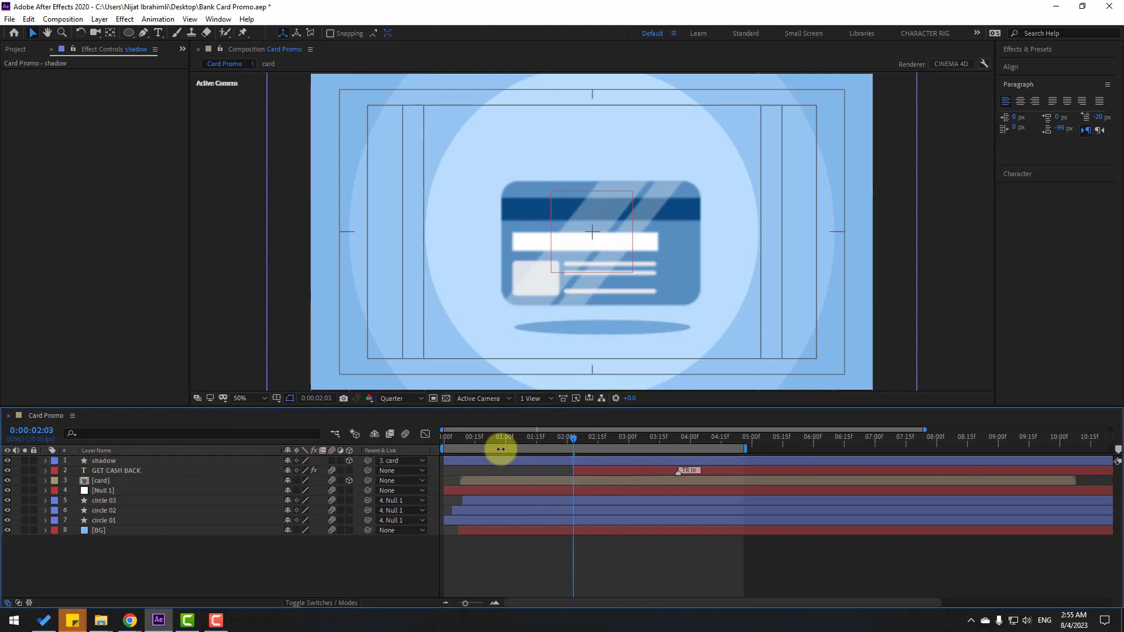
Check the parented shadow's movement around 0:00:01:18, then split the shadow layer at 0:00:02:03
drag(467, 440, 542, 438)
click(597, 318)
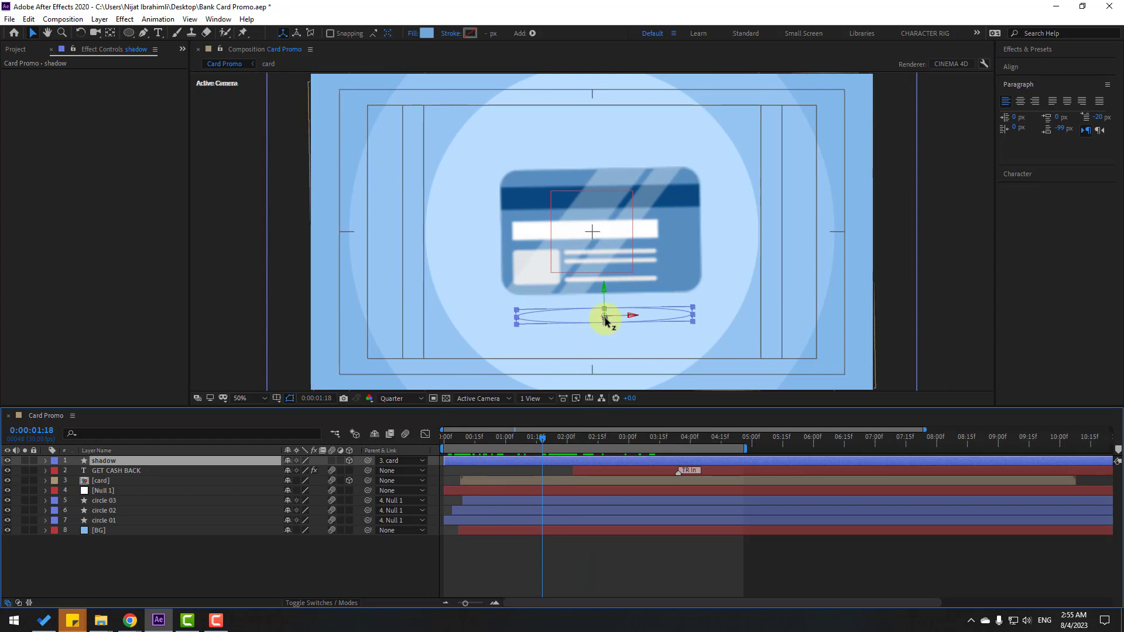
drag(606, 321, 604, 323)
drag(547, 437, 574, 435)
click(28, 19)
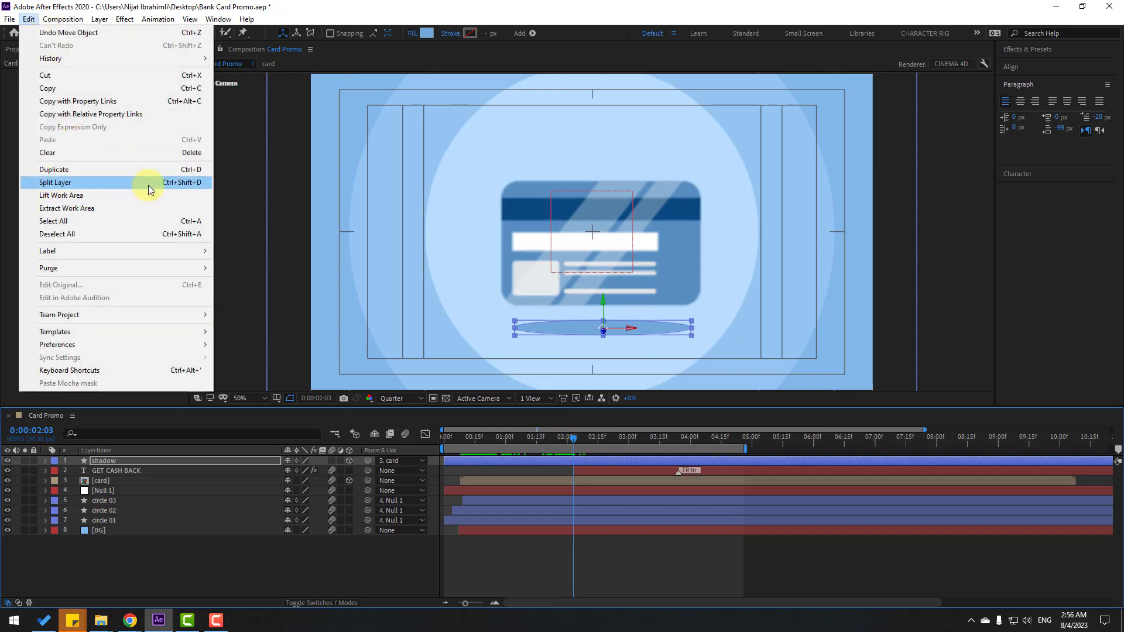
click(173, 185)
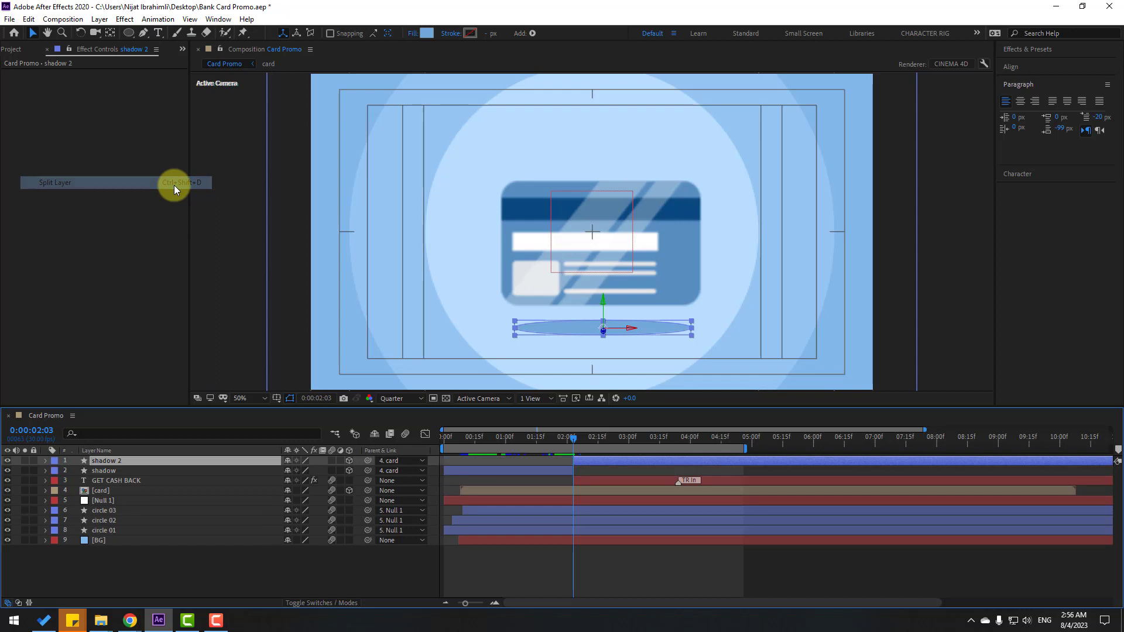
Set the parent of the earlier shadow segment to None
click(110, 472)
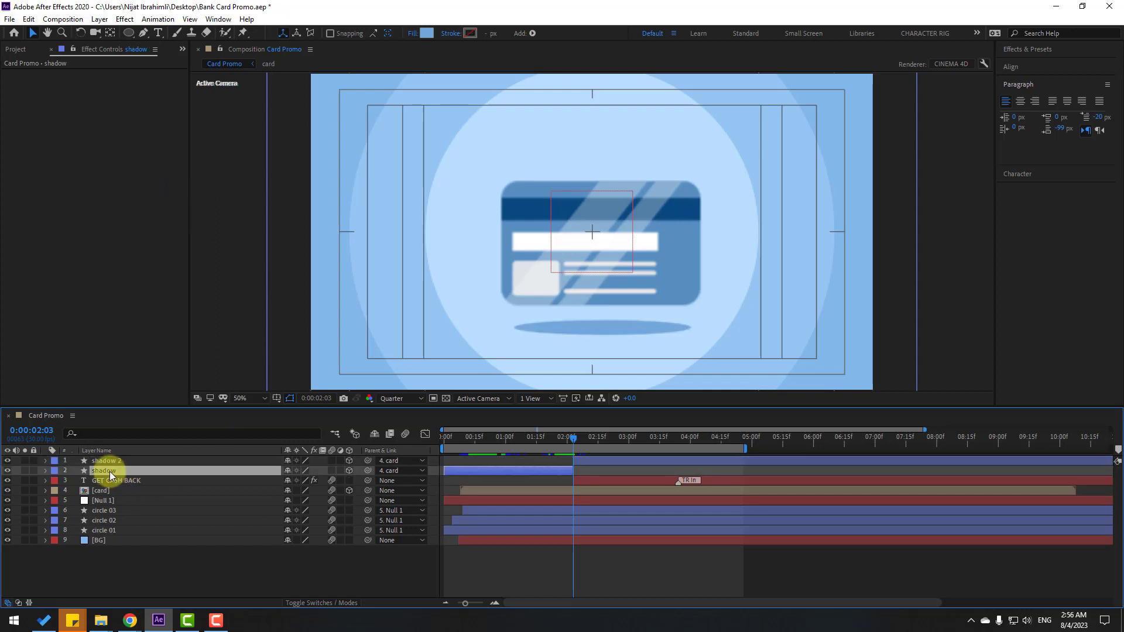
click(387, 471)
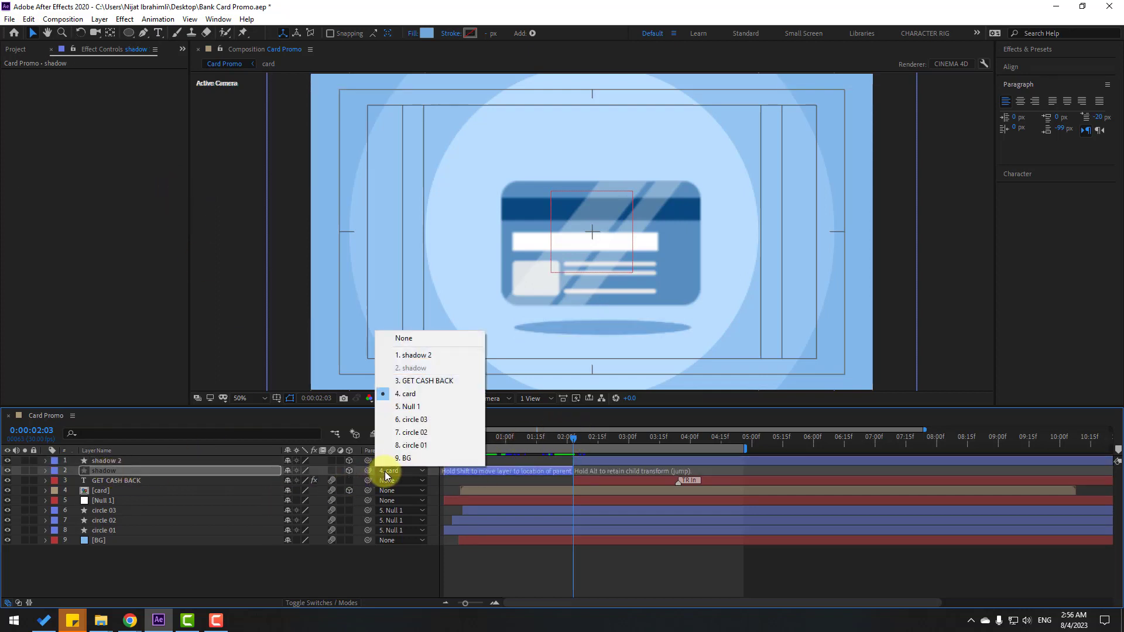
click(404, 338)
Keyframe the earlier shadow segment's Scale from 0% near the card's entrance to 100% at 0:00:00:19
drag(551, 437, 459, 441)
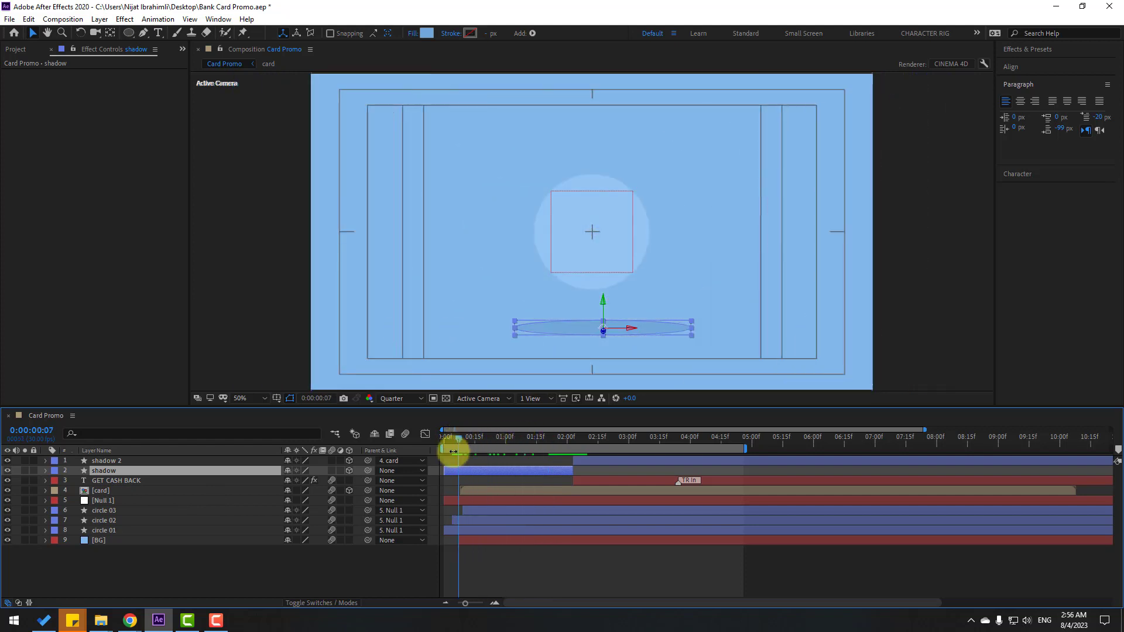
text(s)
text(0)
key(Return)
drag(459, 442, 483, 437)
click(75, 481)
click(299, 481)
text(100)
key(Return)
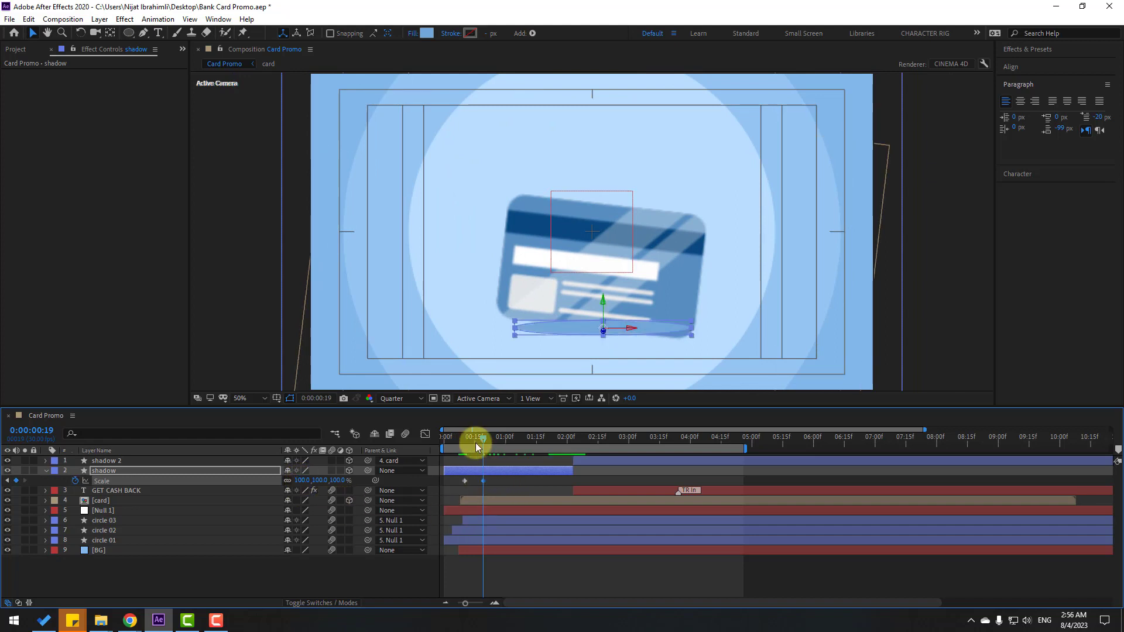
Move the earlier shadow segment below the card layer in the stacking order
click(487, 435)
click(112, 472)
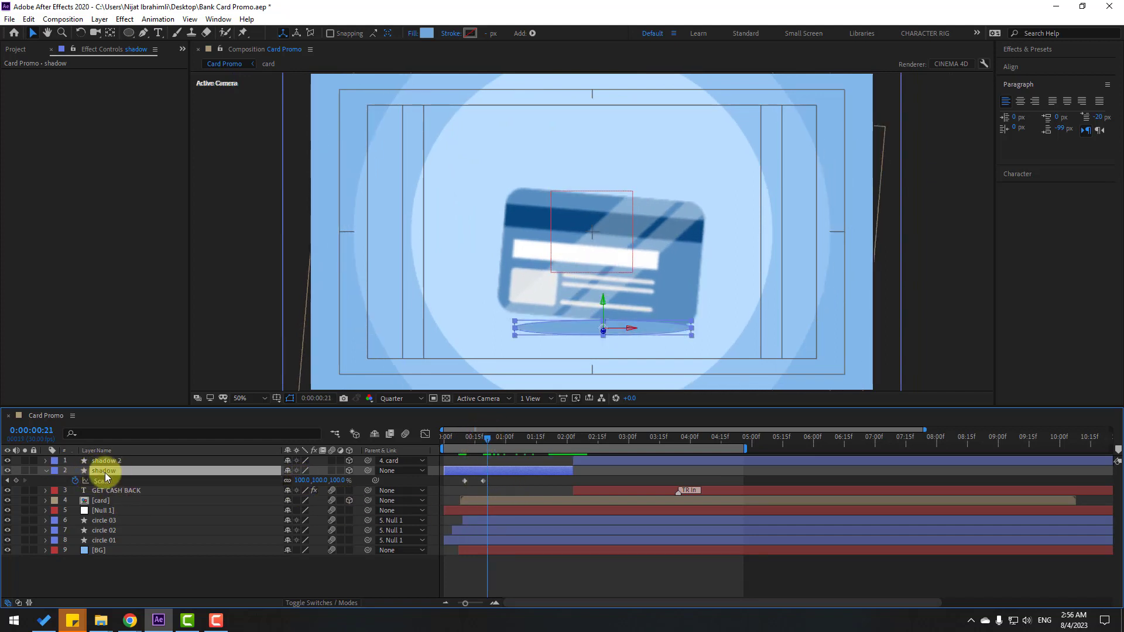
drag(101, 474, 110, 508)
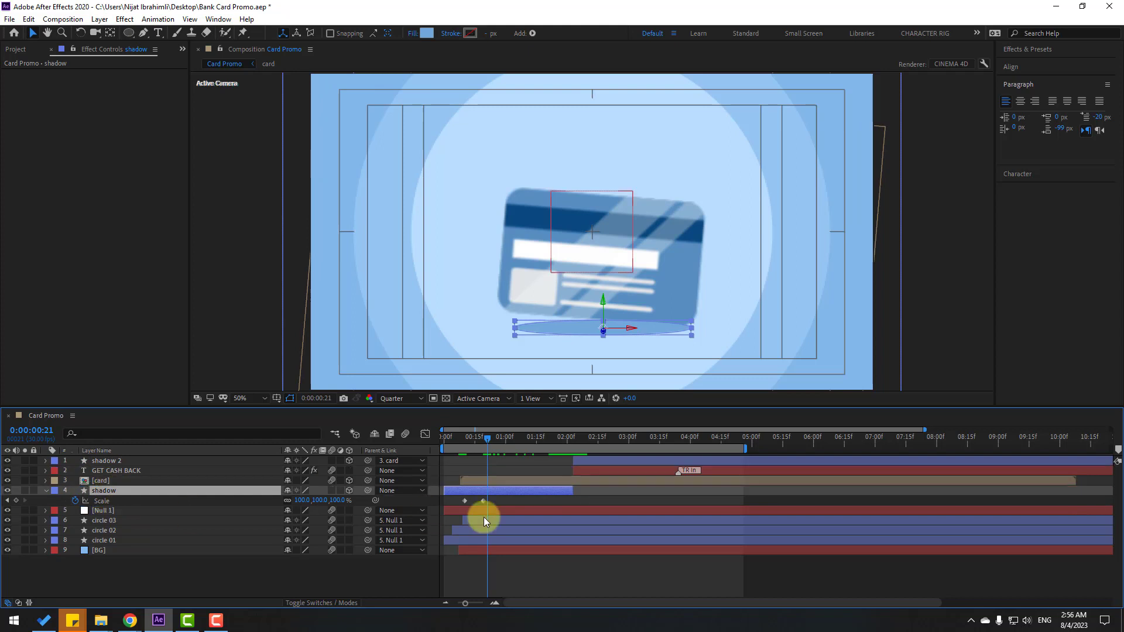
Apply Easy Ease to both of the shadow's Scale keyframes and preview the growth
drag(470, 435, 504, 438)
drag(496, 501, 463, 501)
right_click(465, 501)
mouse_move(586, 492)
click(642, 531)
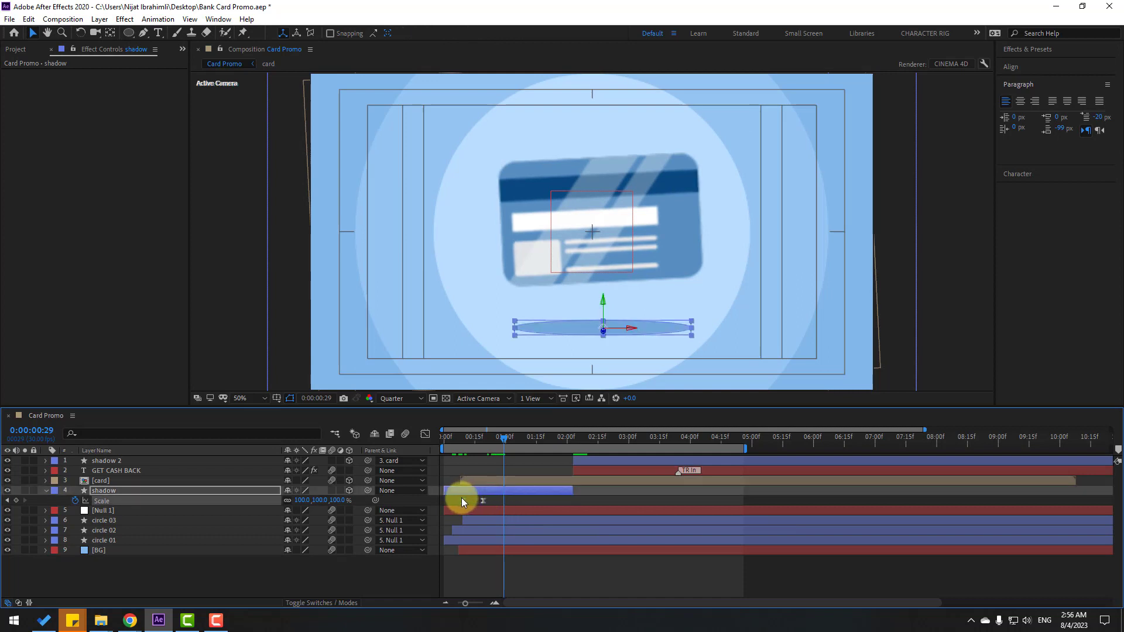
key(space)
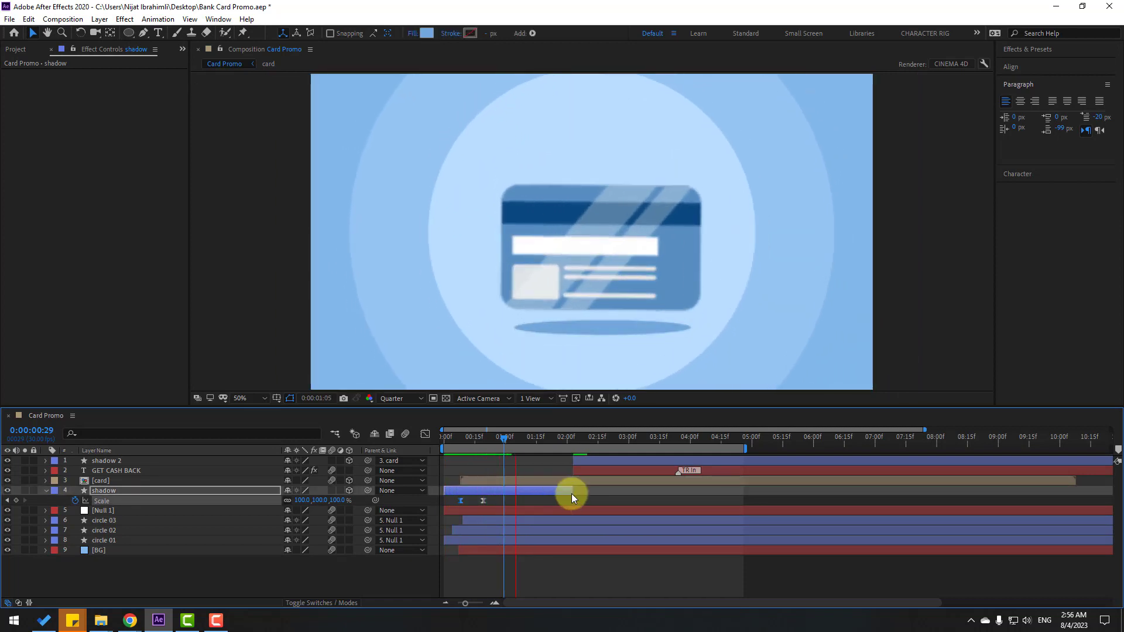
Retime the shadow's Scale keyframes to 0:00:00:07 and about 0:00:00:21, previewing the adjustments
drag(462, 437, 493, 446)
drag(483, 502, 500, 503)
drag(448, 440, 483, 444)
drag(499, 501, 473, 500)
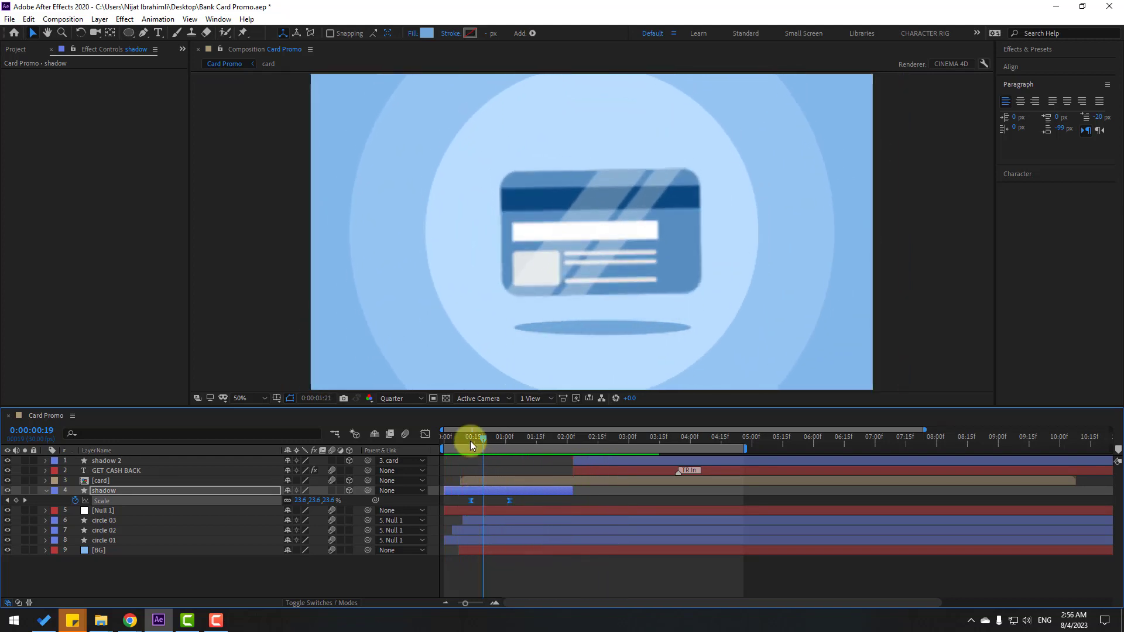
key(space)
drag(508, 503, 498, 503)
key(space)
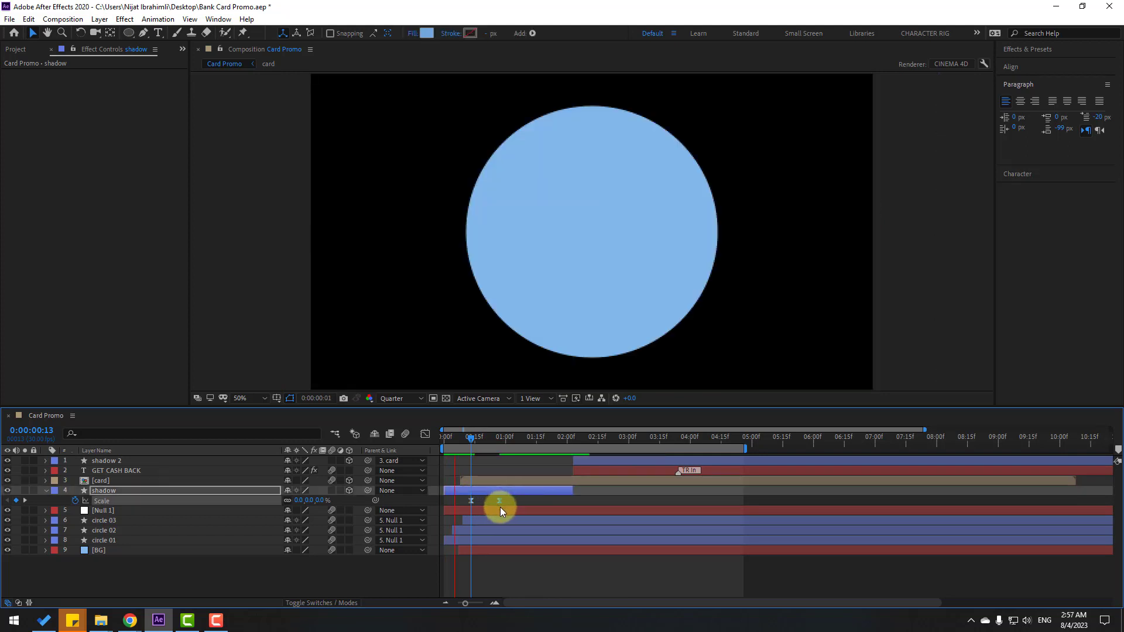
mouse_move(451, 436)
mouse_down()
mouse_move(488, 438)
mouse_move(466, 439)
mouse_up()
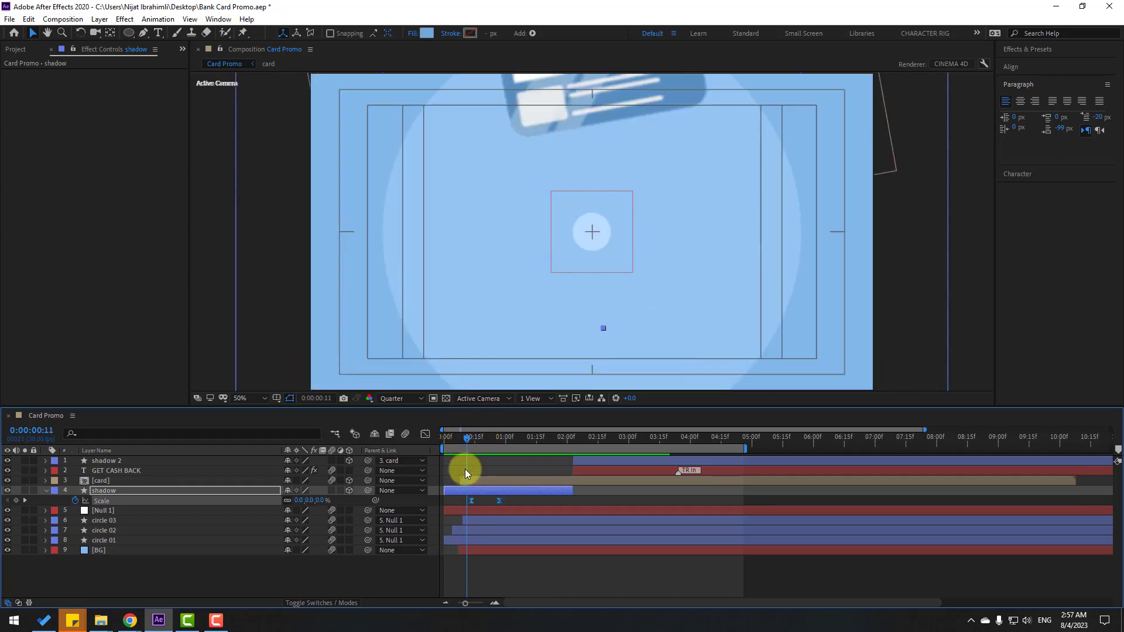
drag(472, 502, 459, 501)
At 0:00:00:28, reduce the shadow's Scale to 84%
drag(463, 439, 504, 441)
click(504, 502)
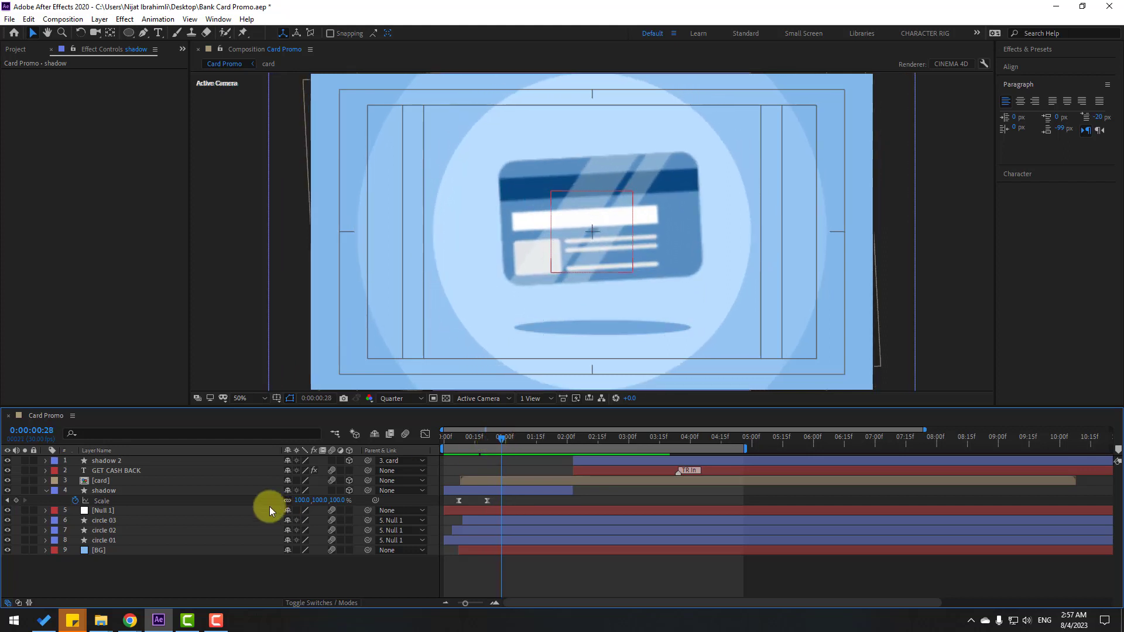
click(302, 502)
drag(299, 501, 291, 500)
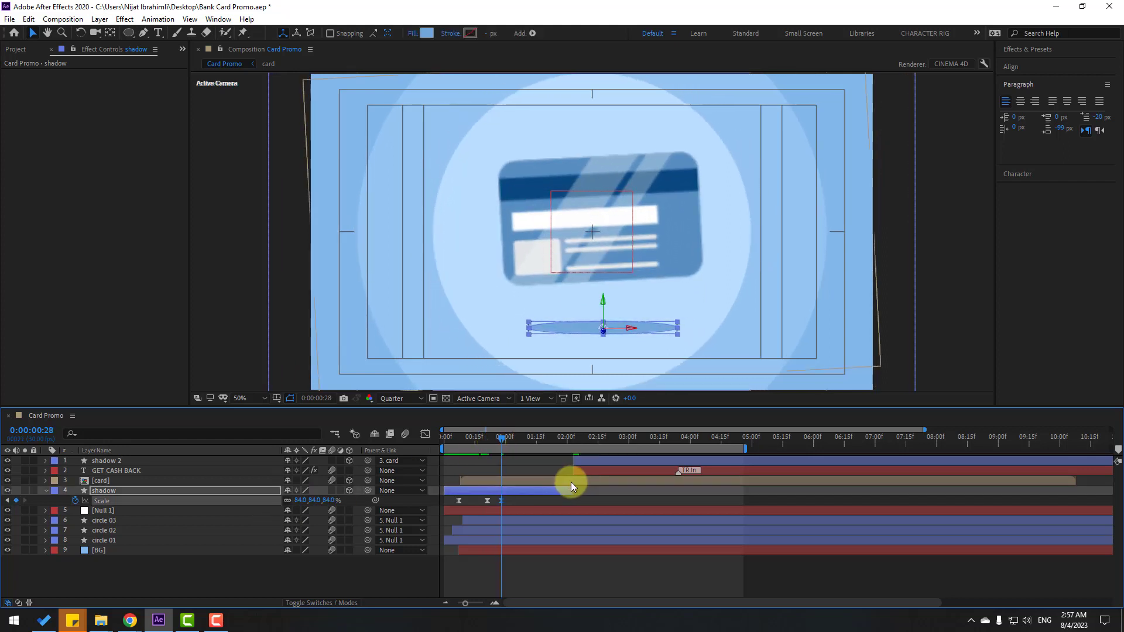
Add a 100% Scale keyframe at 0:00:01:05, delay the last two Scale keyframes to about 0:00:00:29 and 0:00:01:09, and preview
drag(505, 439, 518, 442)
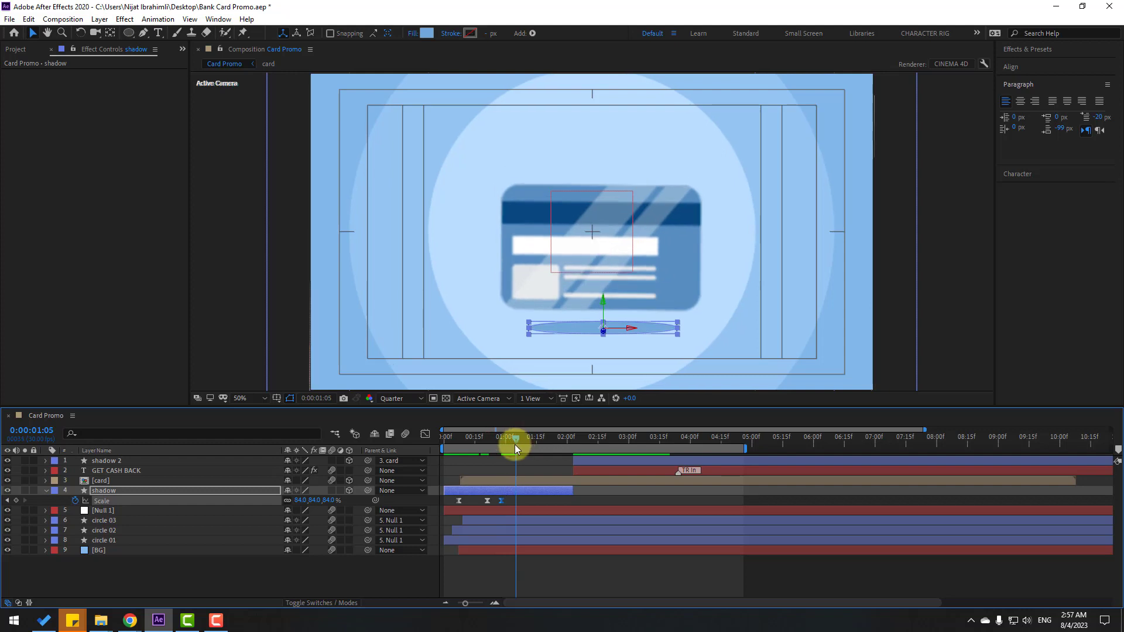
text(0)
key(Return)
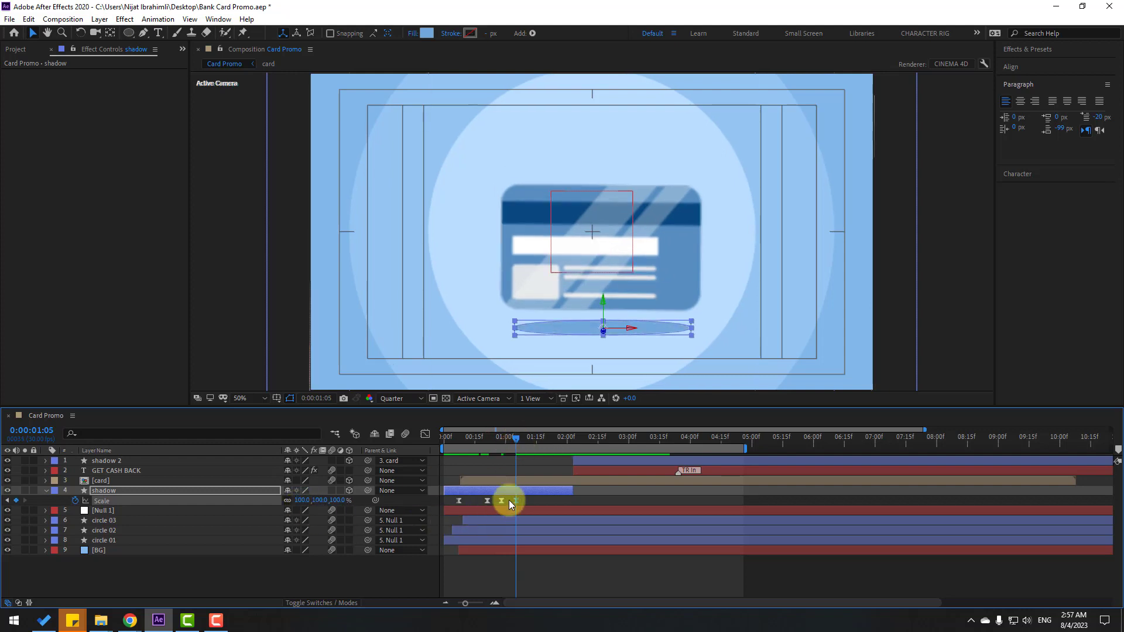
drag(516, 500, 524, 501)
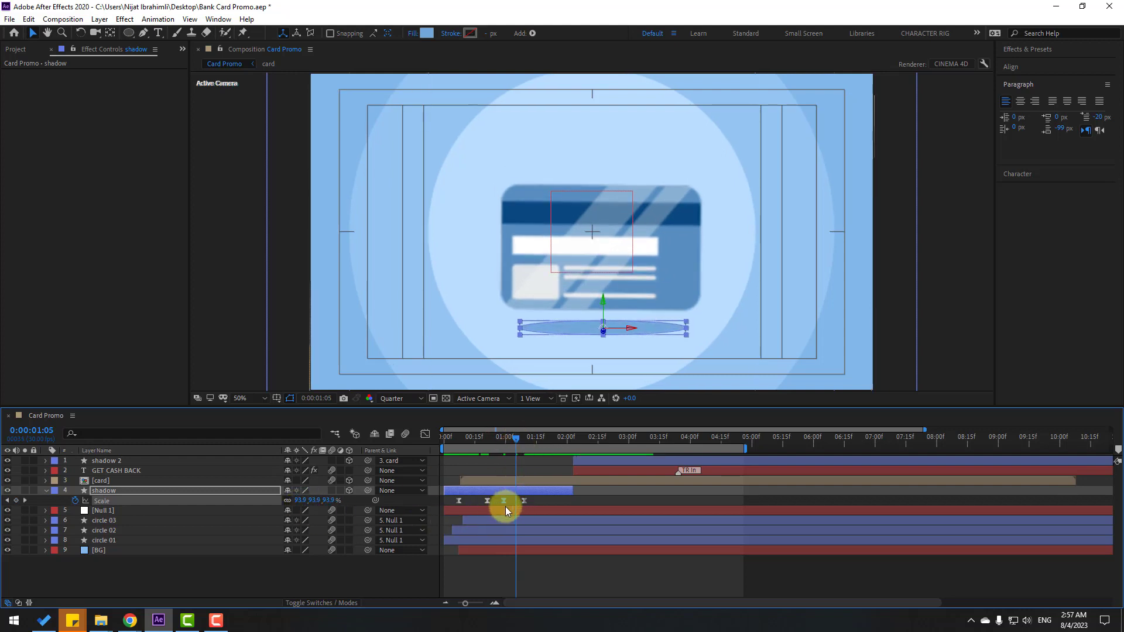
key(space)
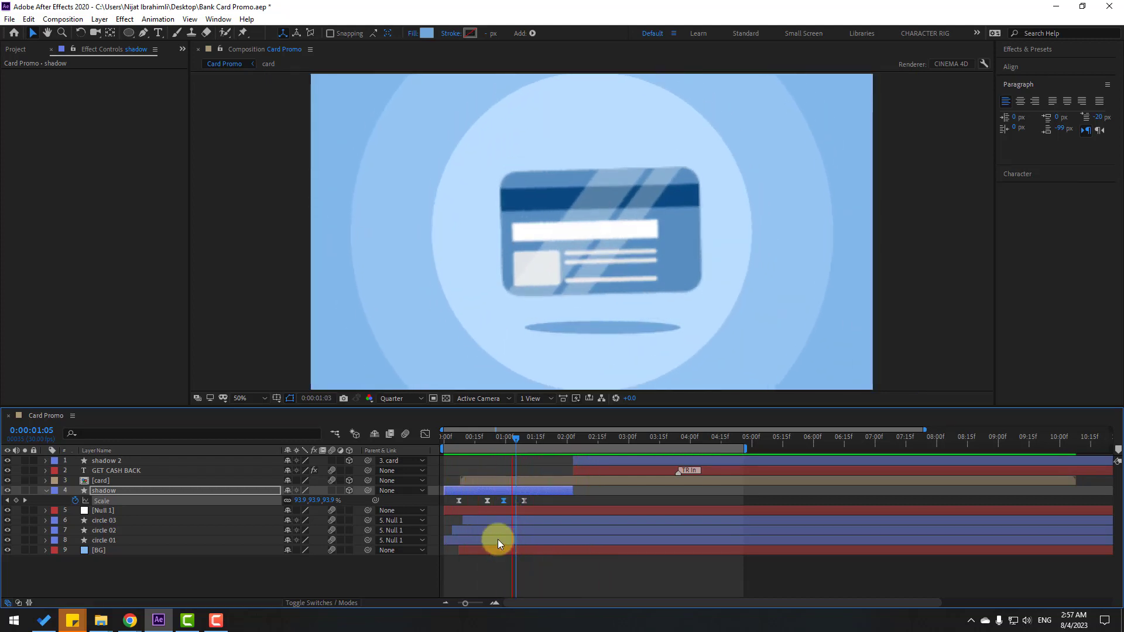
Keyframe the shadow's Position from 0:00:00:07, with Y at 906 at about 0:00:00:21 and 883 at 0:00:00:29
drag(480, 436, 458, 445)
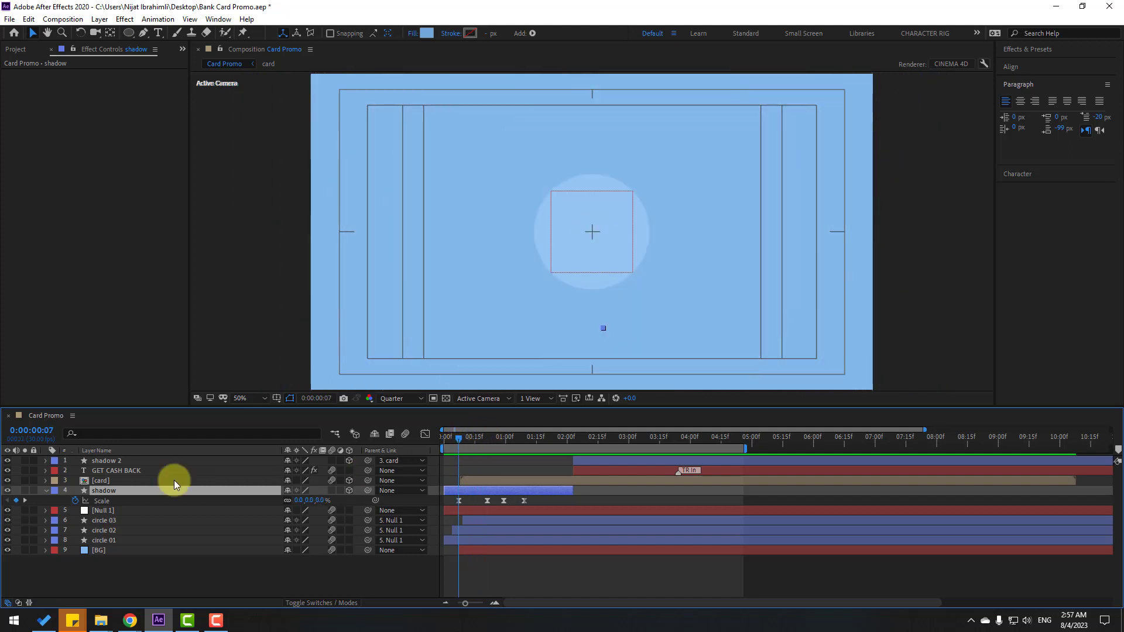
key(shift+p)
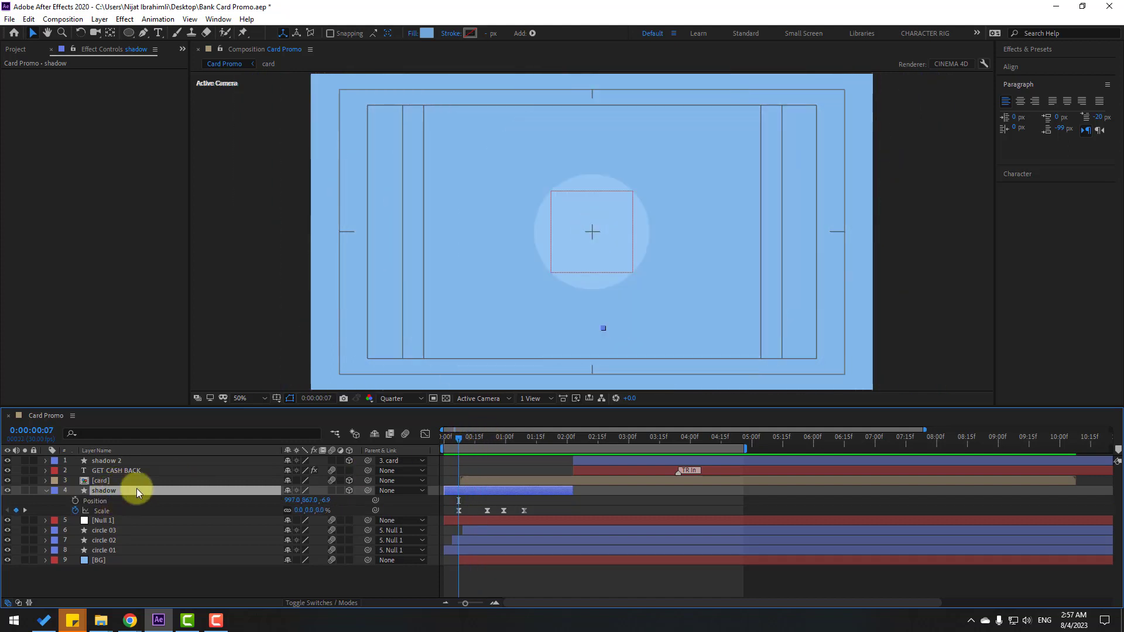
click(75, 501)
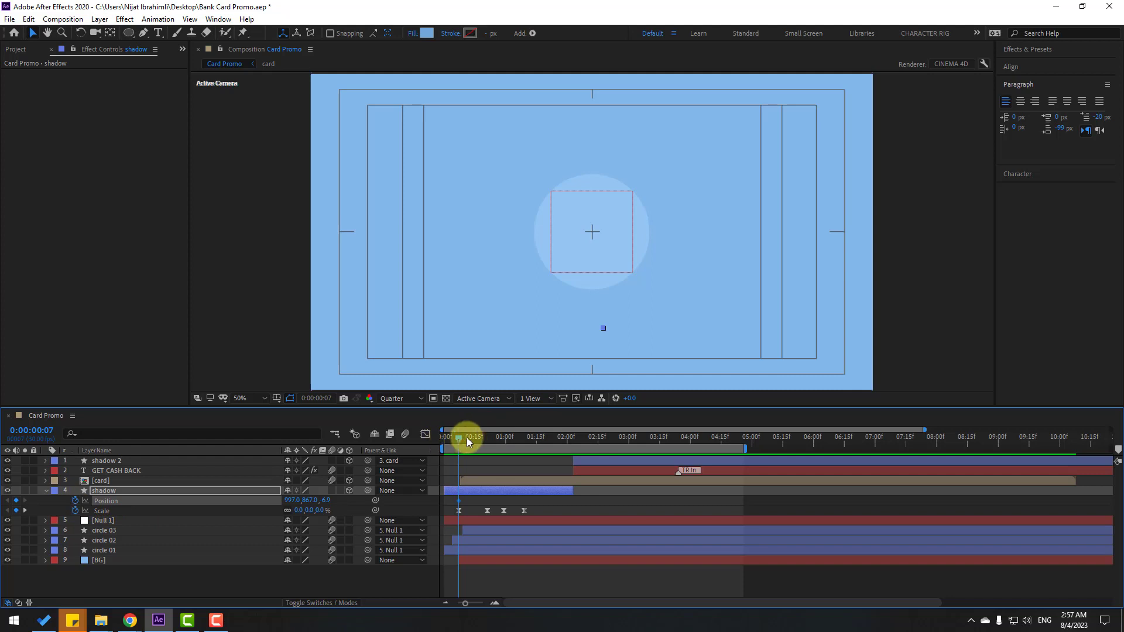
drag(463, 438, 489, 438)
drag(316, 500, 326, 497)
mouse_move(498, 438)
mouse_down()
mouse_move(461, 438)
mouse_move(504, 444)
mouse_up()
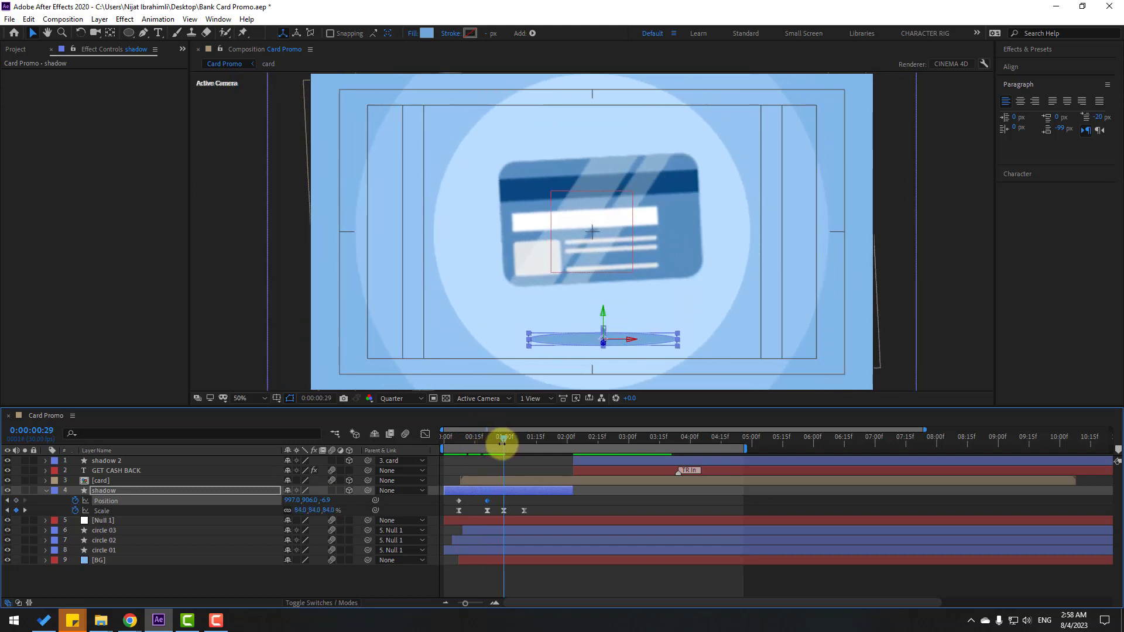
drag(308, 500, 301, 498)
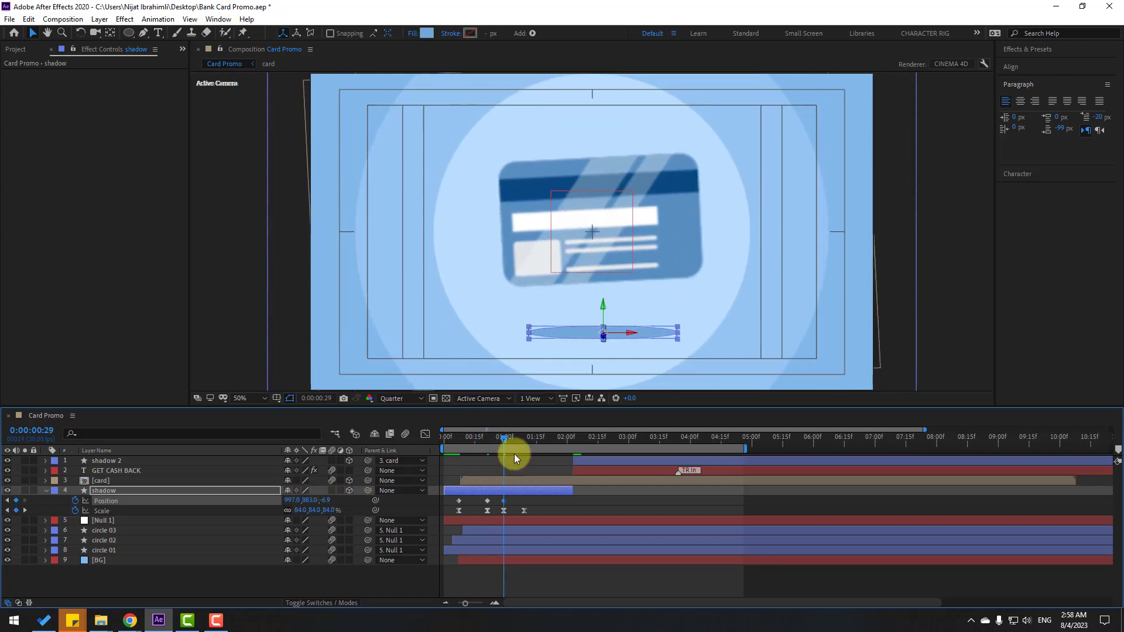
Copy the shadow's first Position keyframe to 0:00:01:09 and preview the motion
drag(507, 438, 526, 443)
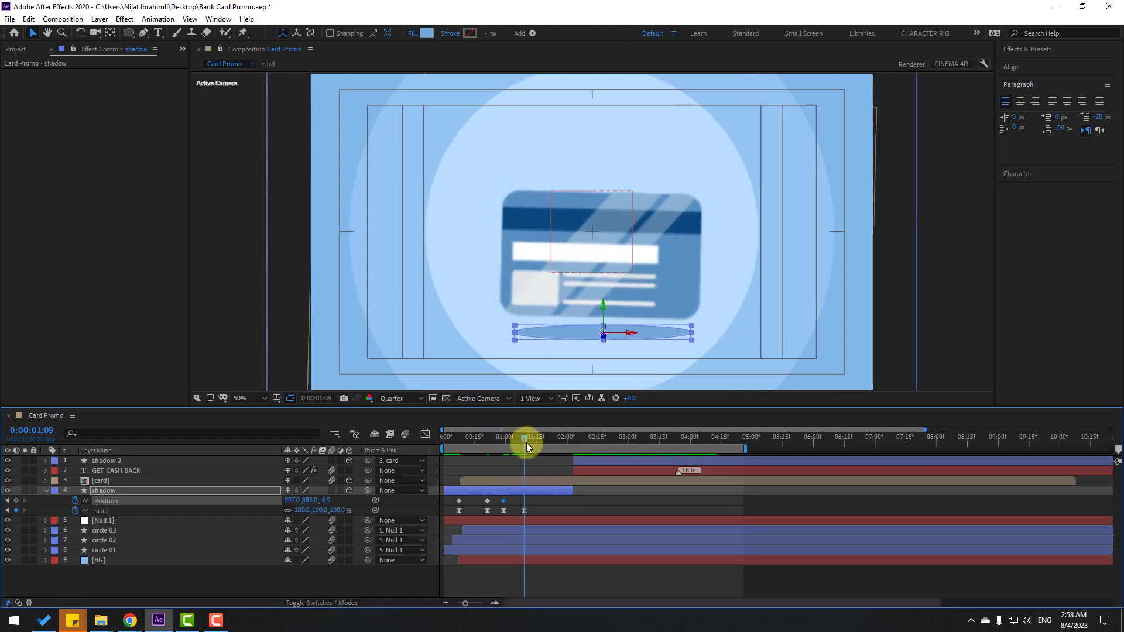
click(457, 509)
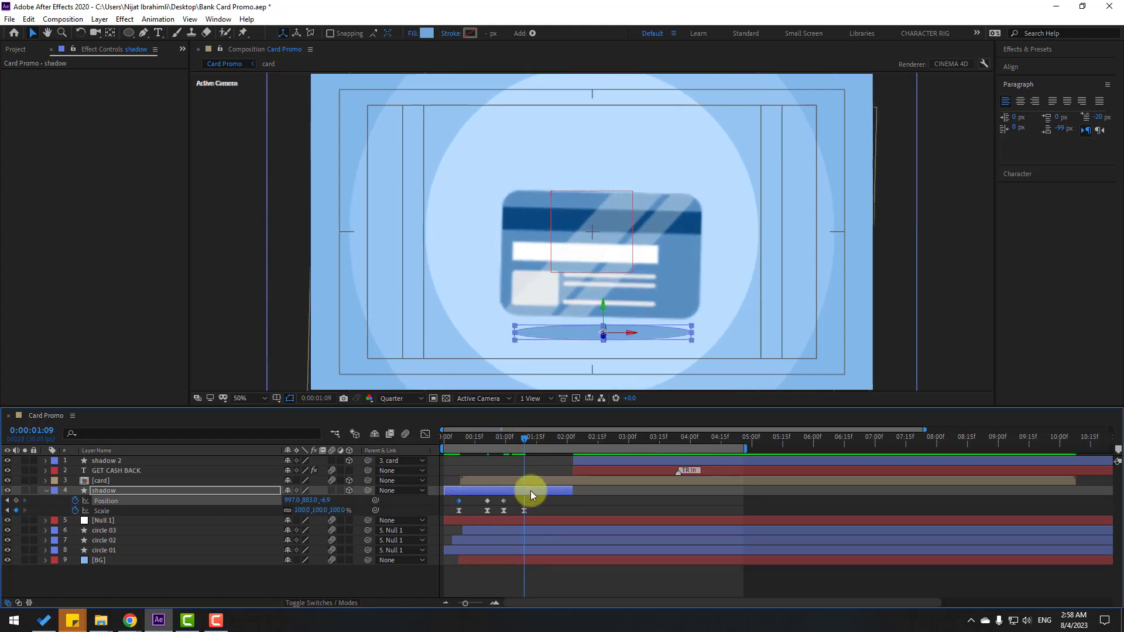
key(ctrl+v)
drag(564, 437, 537, 438)
key(space)
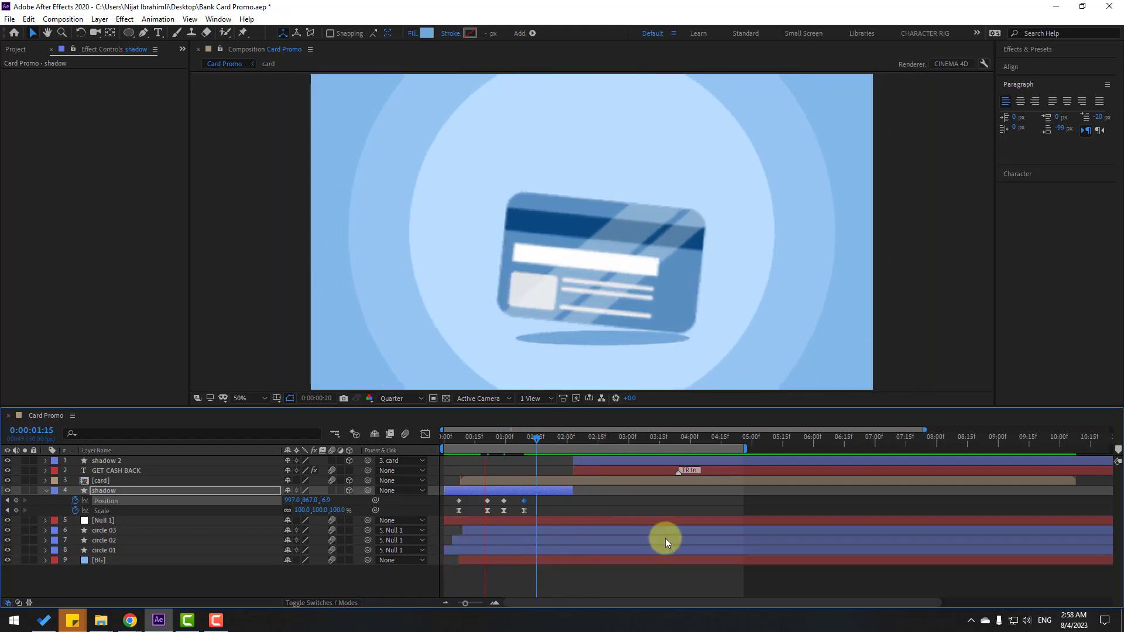
key(space)
Apply Easy Ease to all of the shadow's Position keyframes and preview the animation
right_click(459, 502)
mouse_move(587, 494)
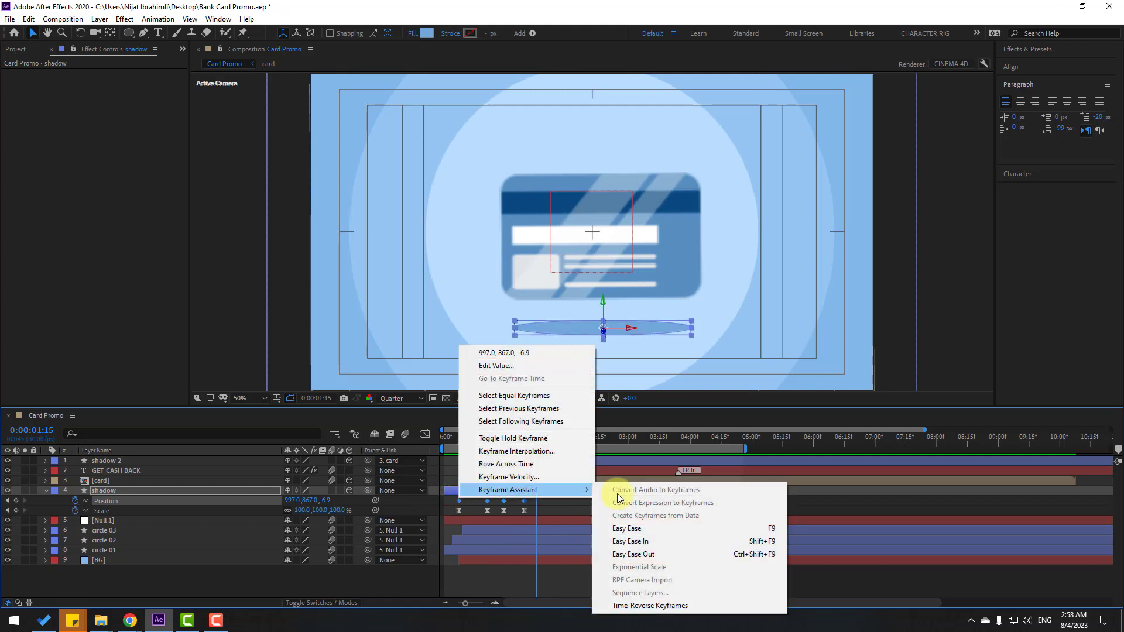
click(631, 530)
click(612, 584)
key(space)
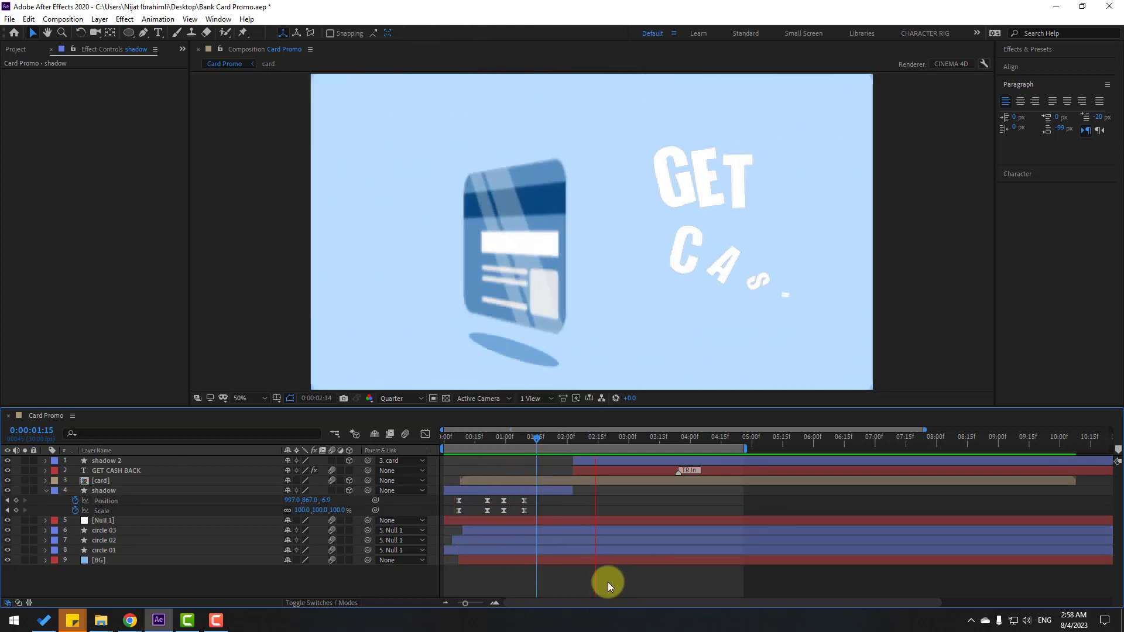
At 0:00:01:19, set the shadow's Position Y to 888 and its Scale to 93%
mouse_move(522, 438)
mouse_down()
mouse_move(510, 437)
mouse_move(543, 434)
mouse_up()
click(511, 508)
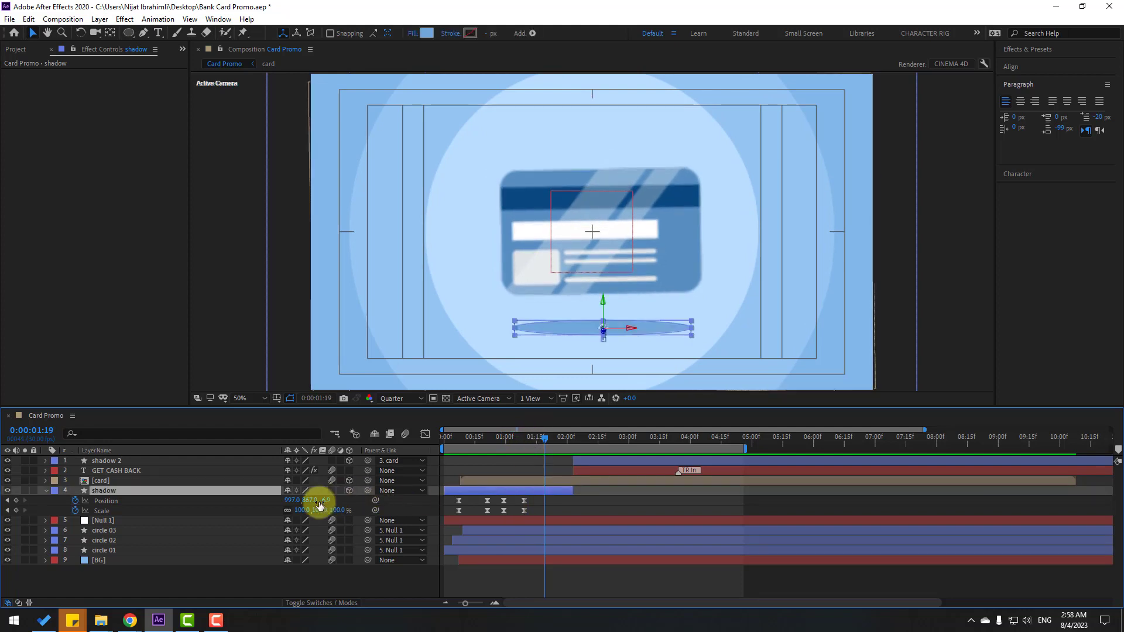
mouse_move(312, 505)
mouse_down()
mouse_move(327, 502)
mouse_move(301, 511)
mouse_up()
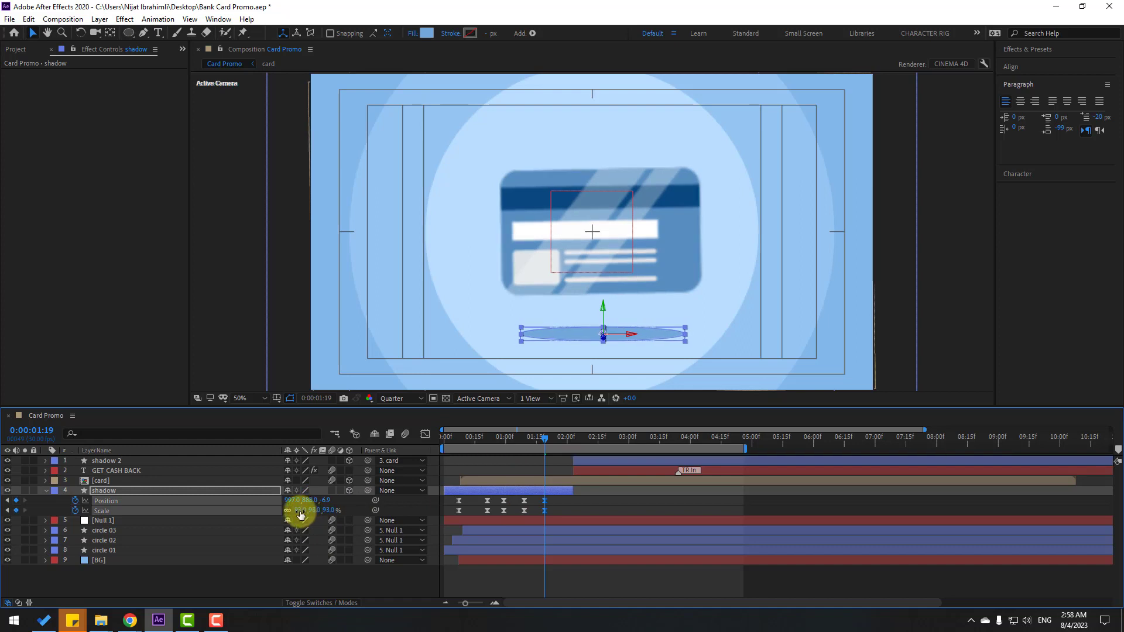
At 0:00:01:27, return the shadow's Scale to 100%, paste its first Position keyframe, and preview
drag(525, 438, 561, 442)
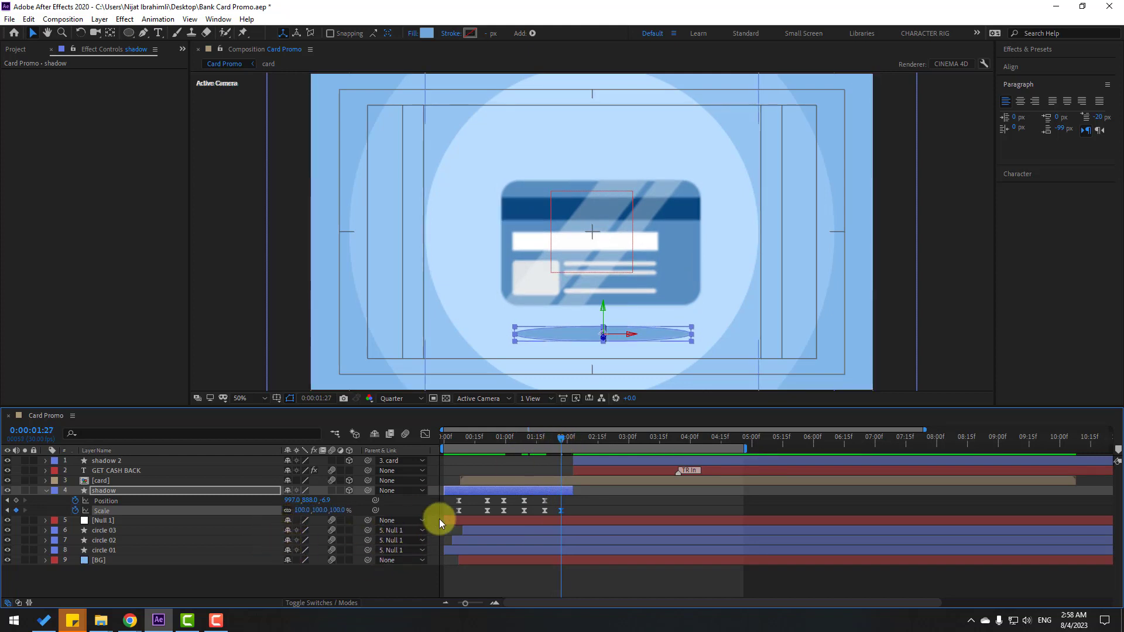
click(458, 501)
key(ctrl+c)
key(ctrl+v)
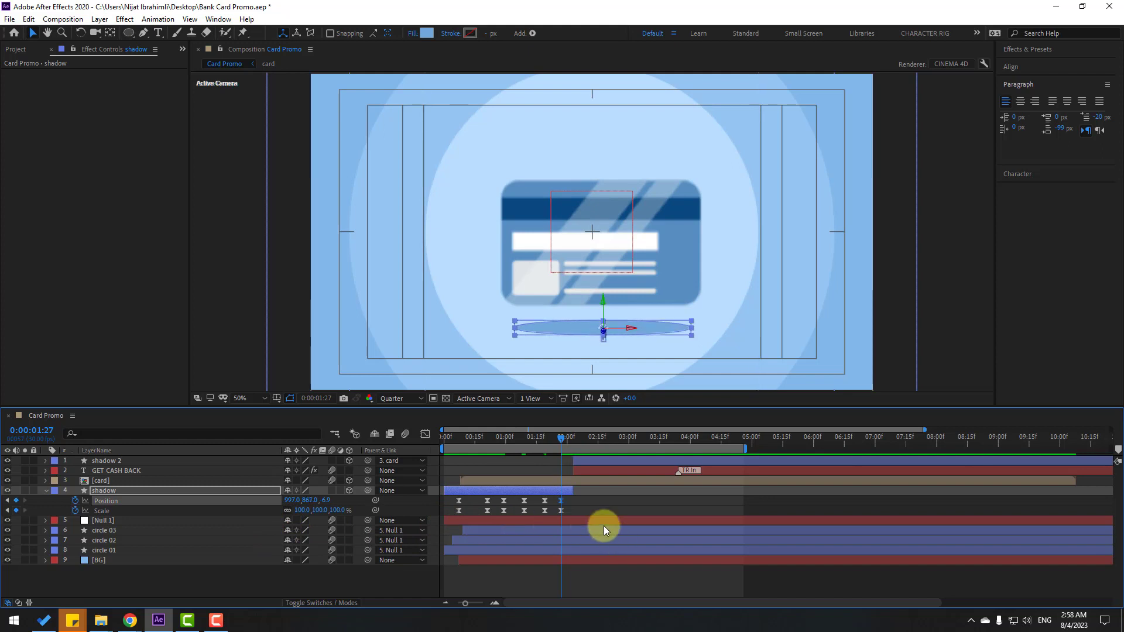
click(590, 501)
key(space)
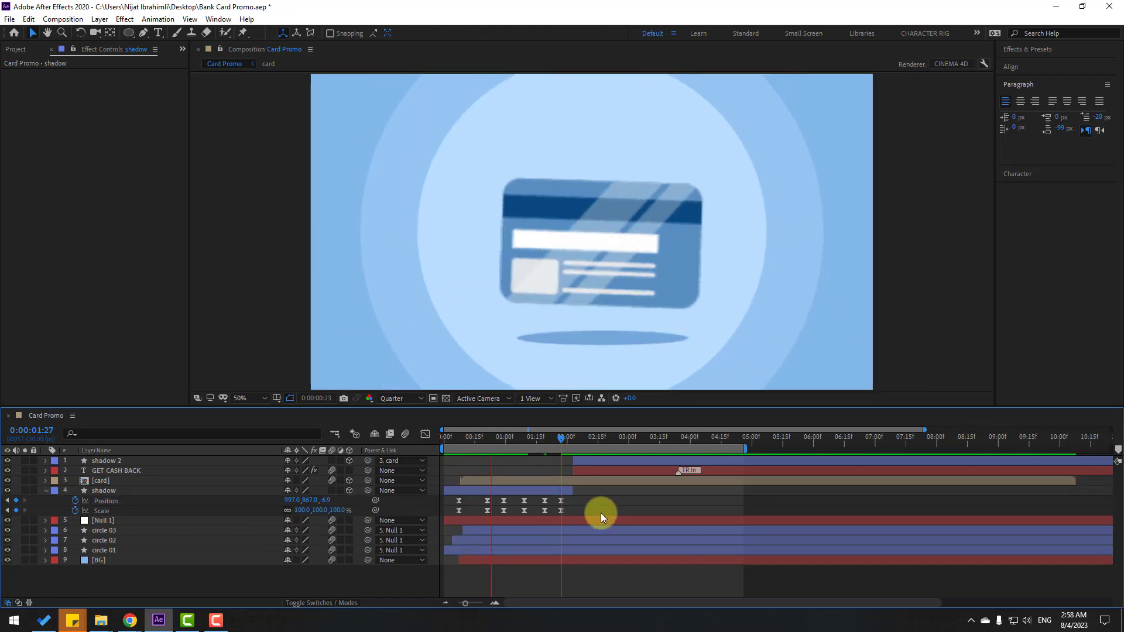